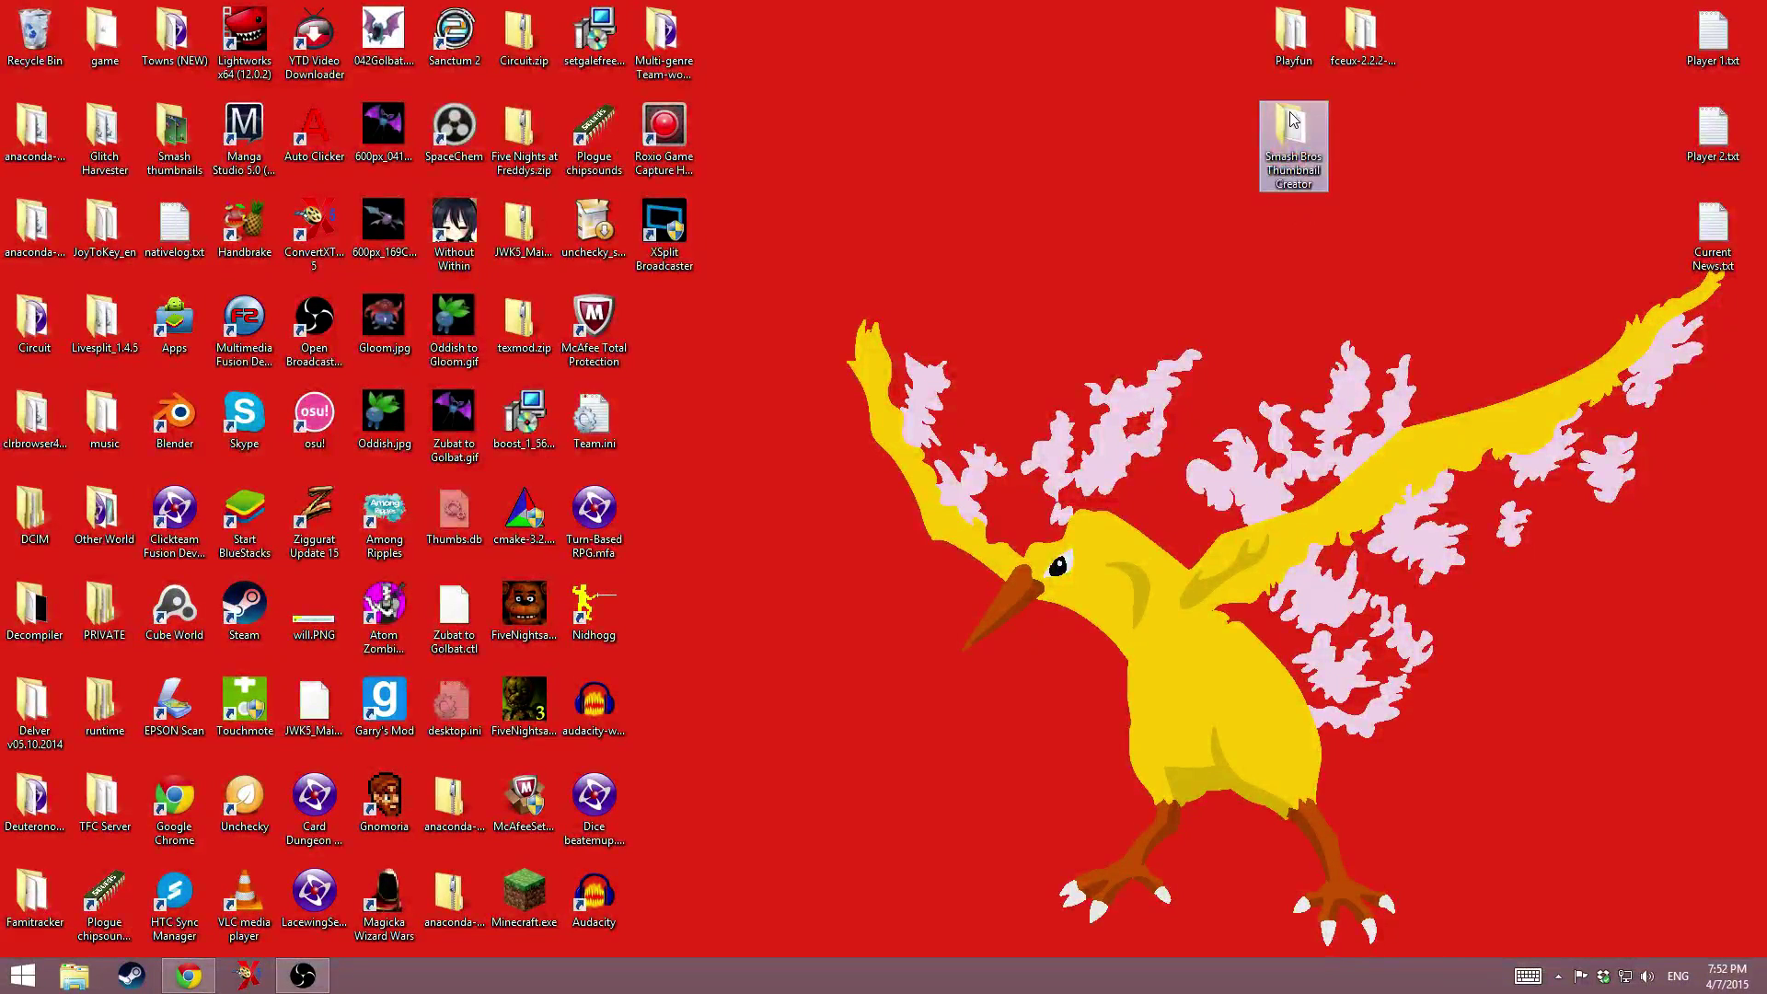
- Open the Smash Bros Thumbnail Creator folder, move its window up-left, and select its two zip archives
double_click(1293, 118)
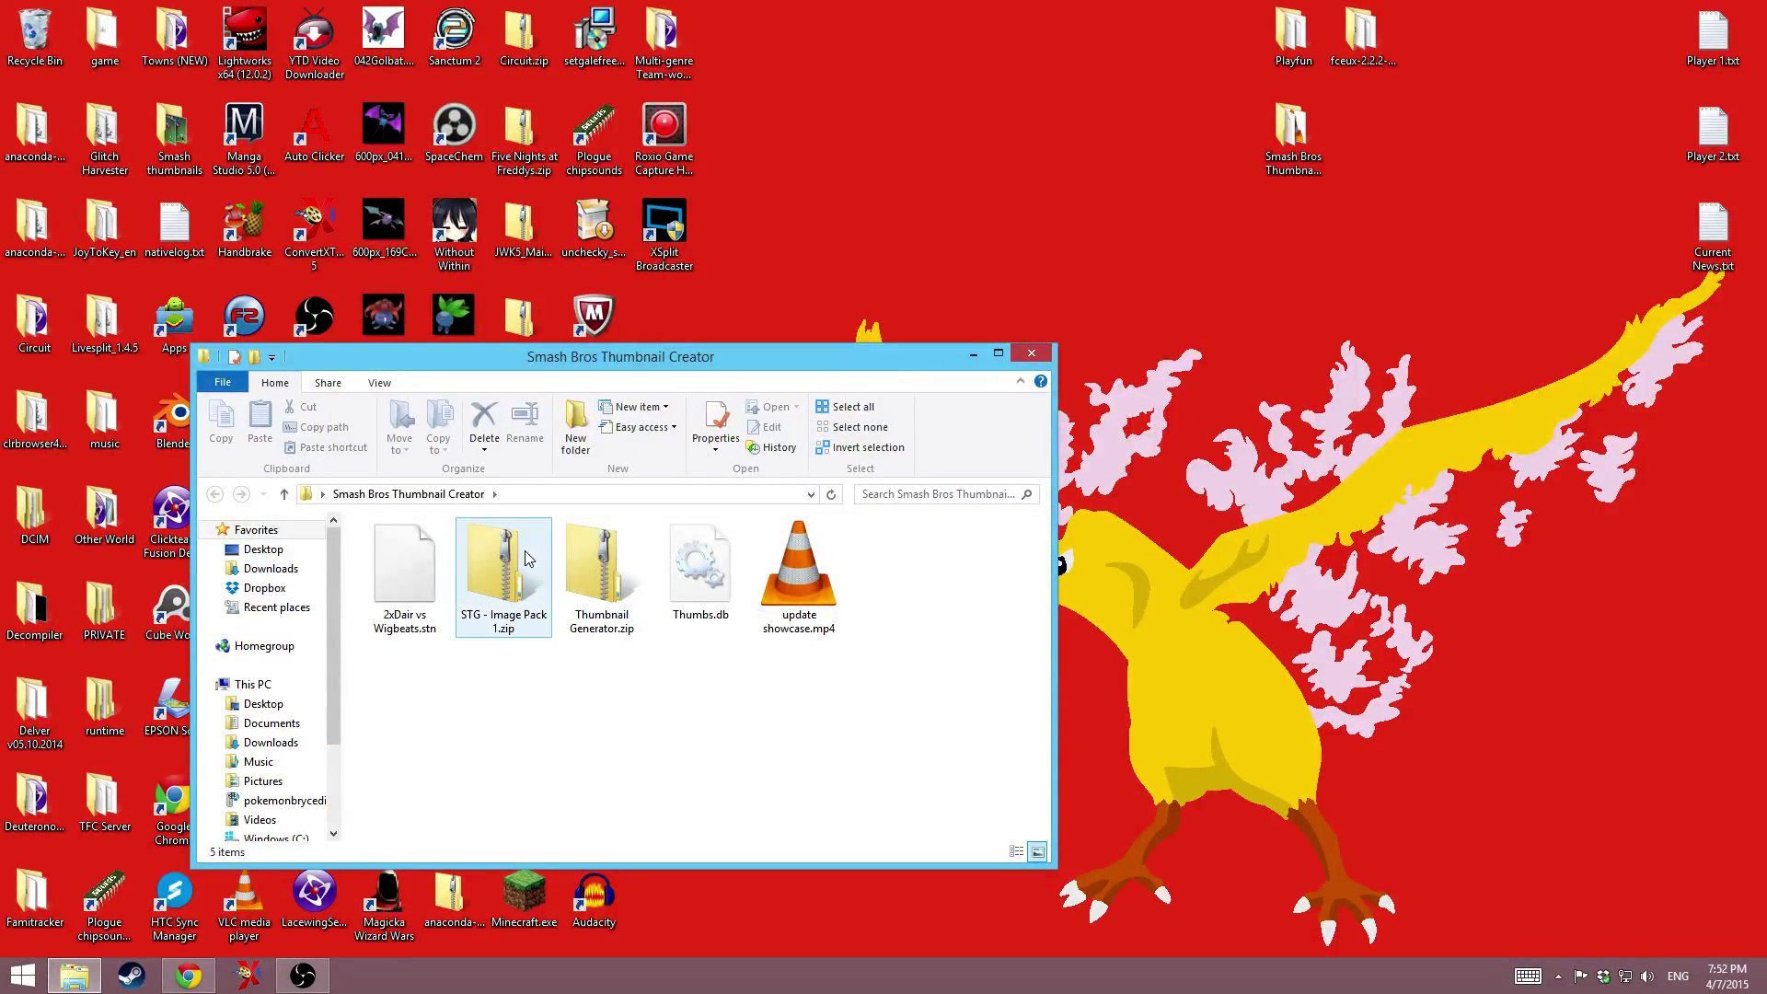
drag(546, 366, 396, 95)
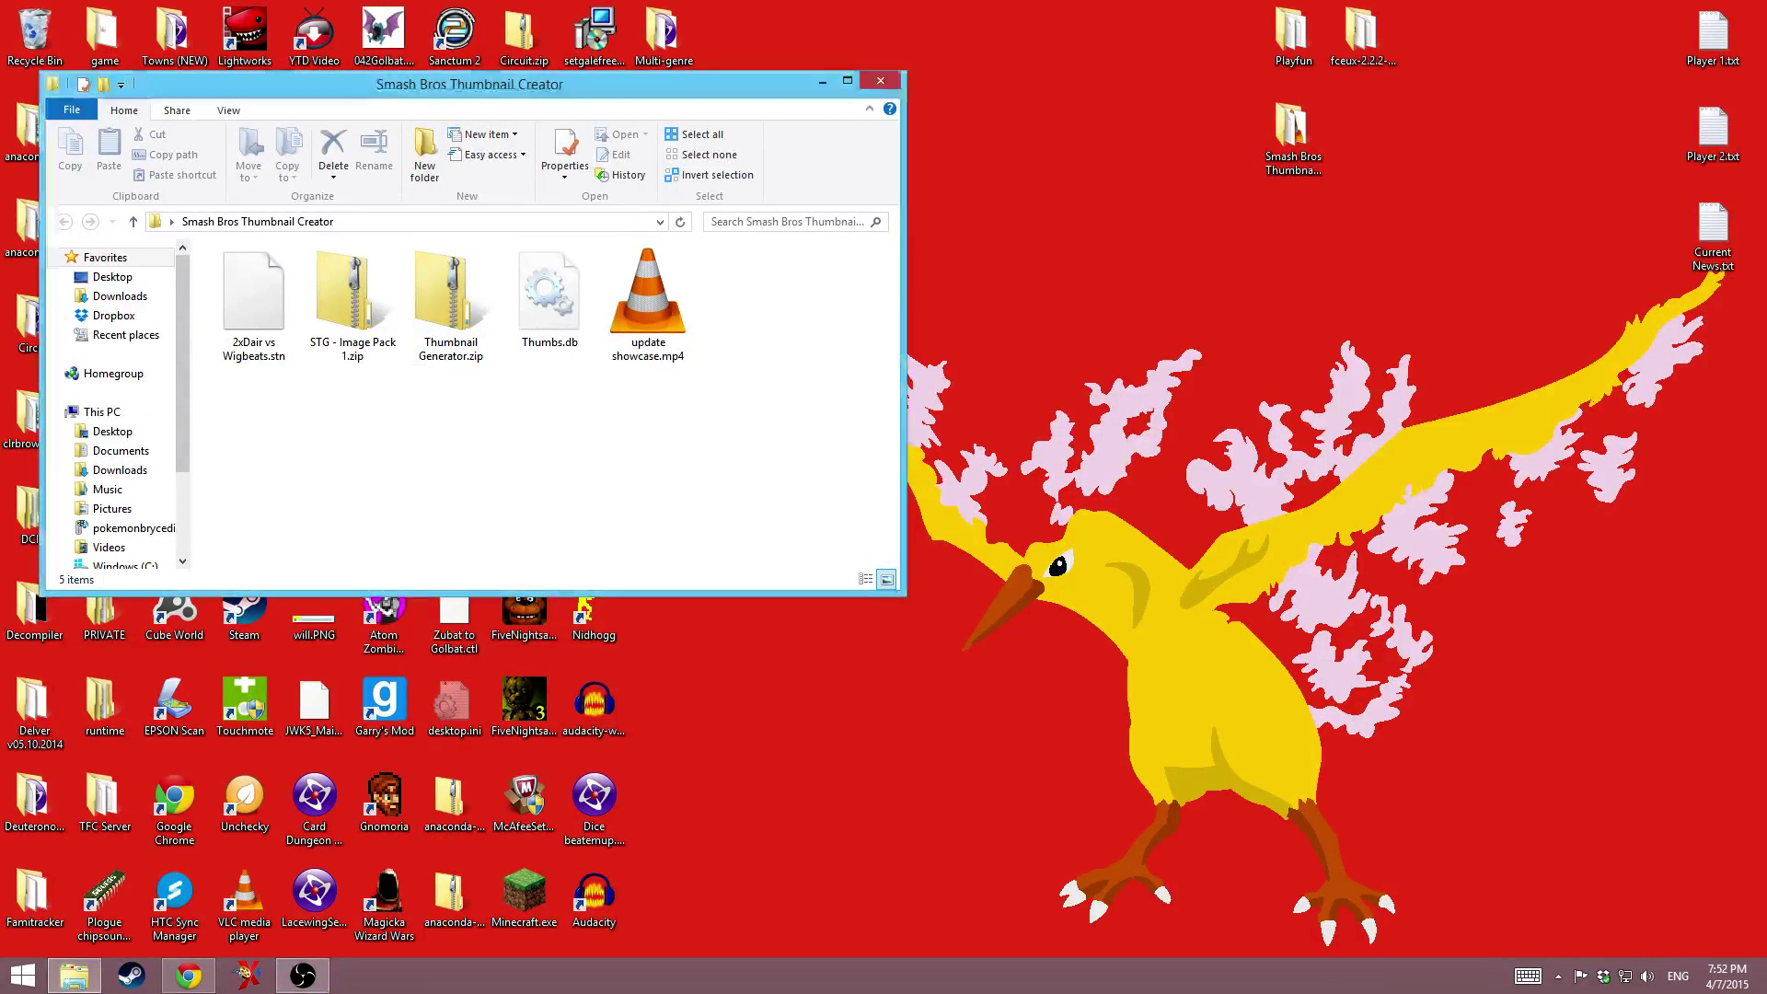
mouse_move(184, 987)
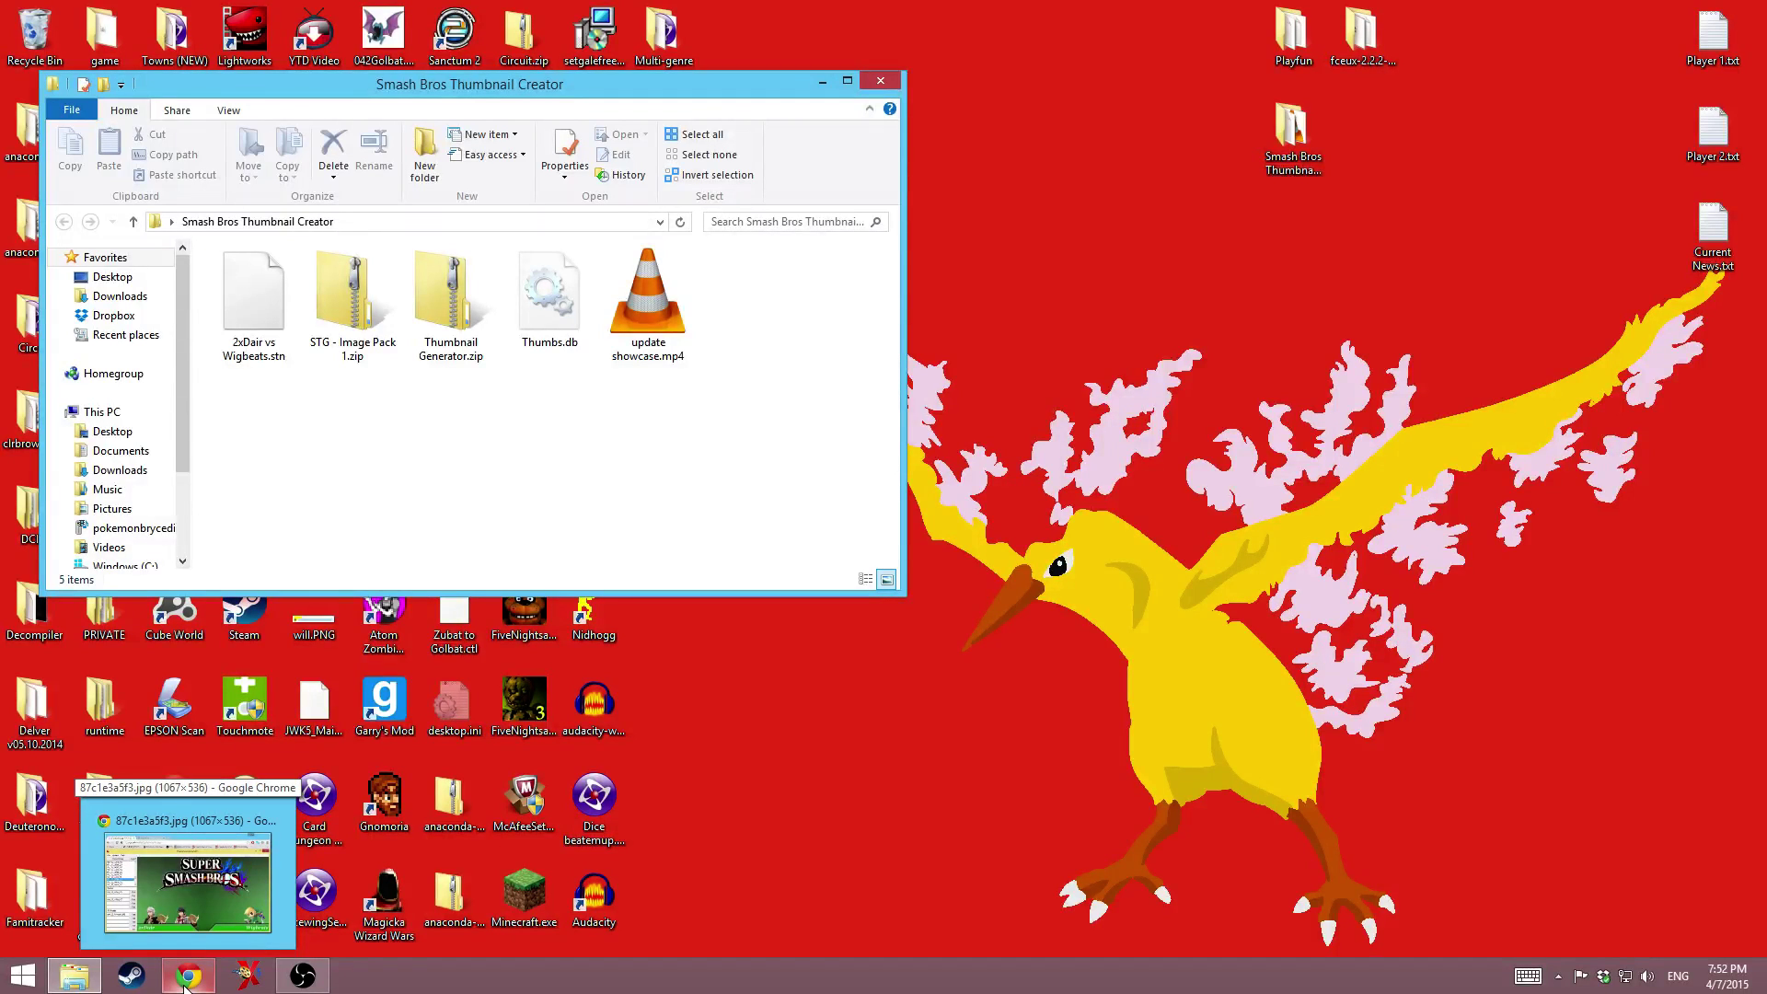
click(457, 347)
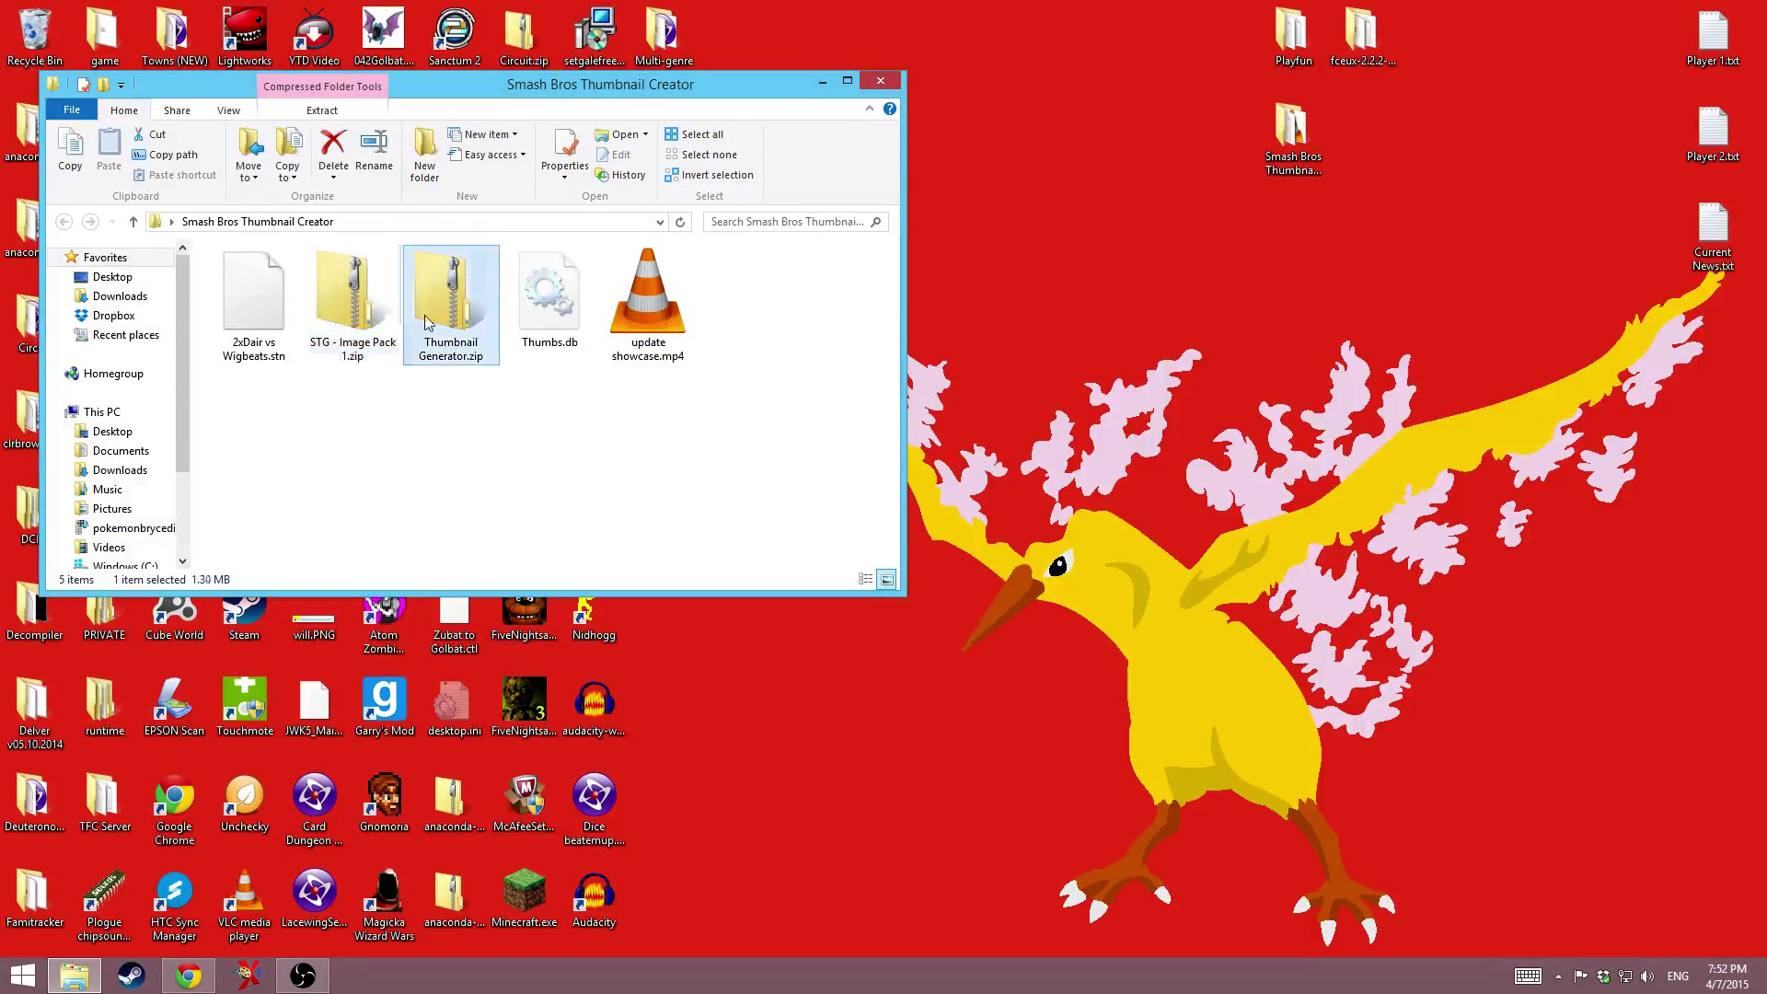
click(367, 316)
click(431, 321)
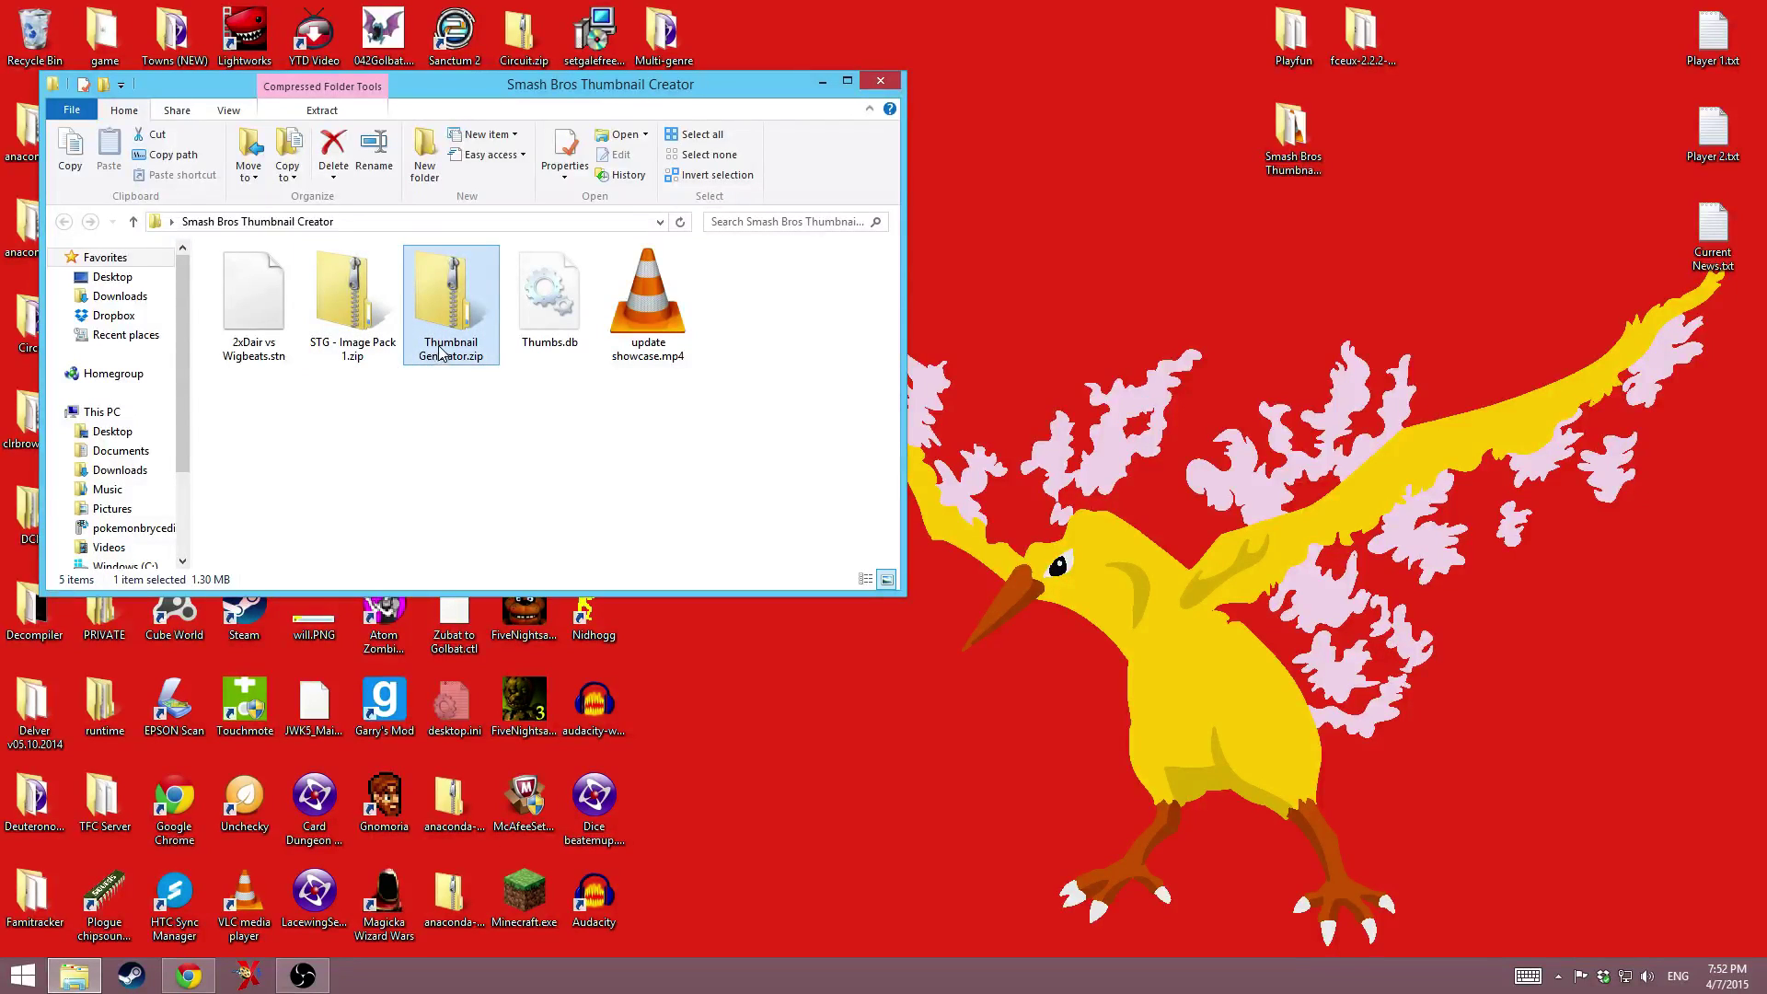
click(367, 347)
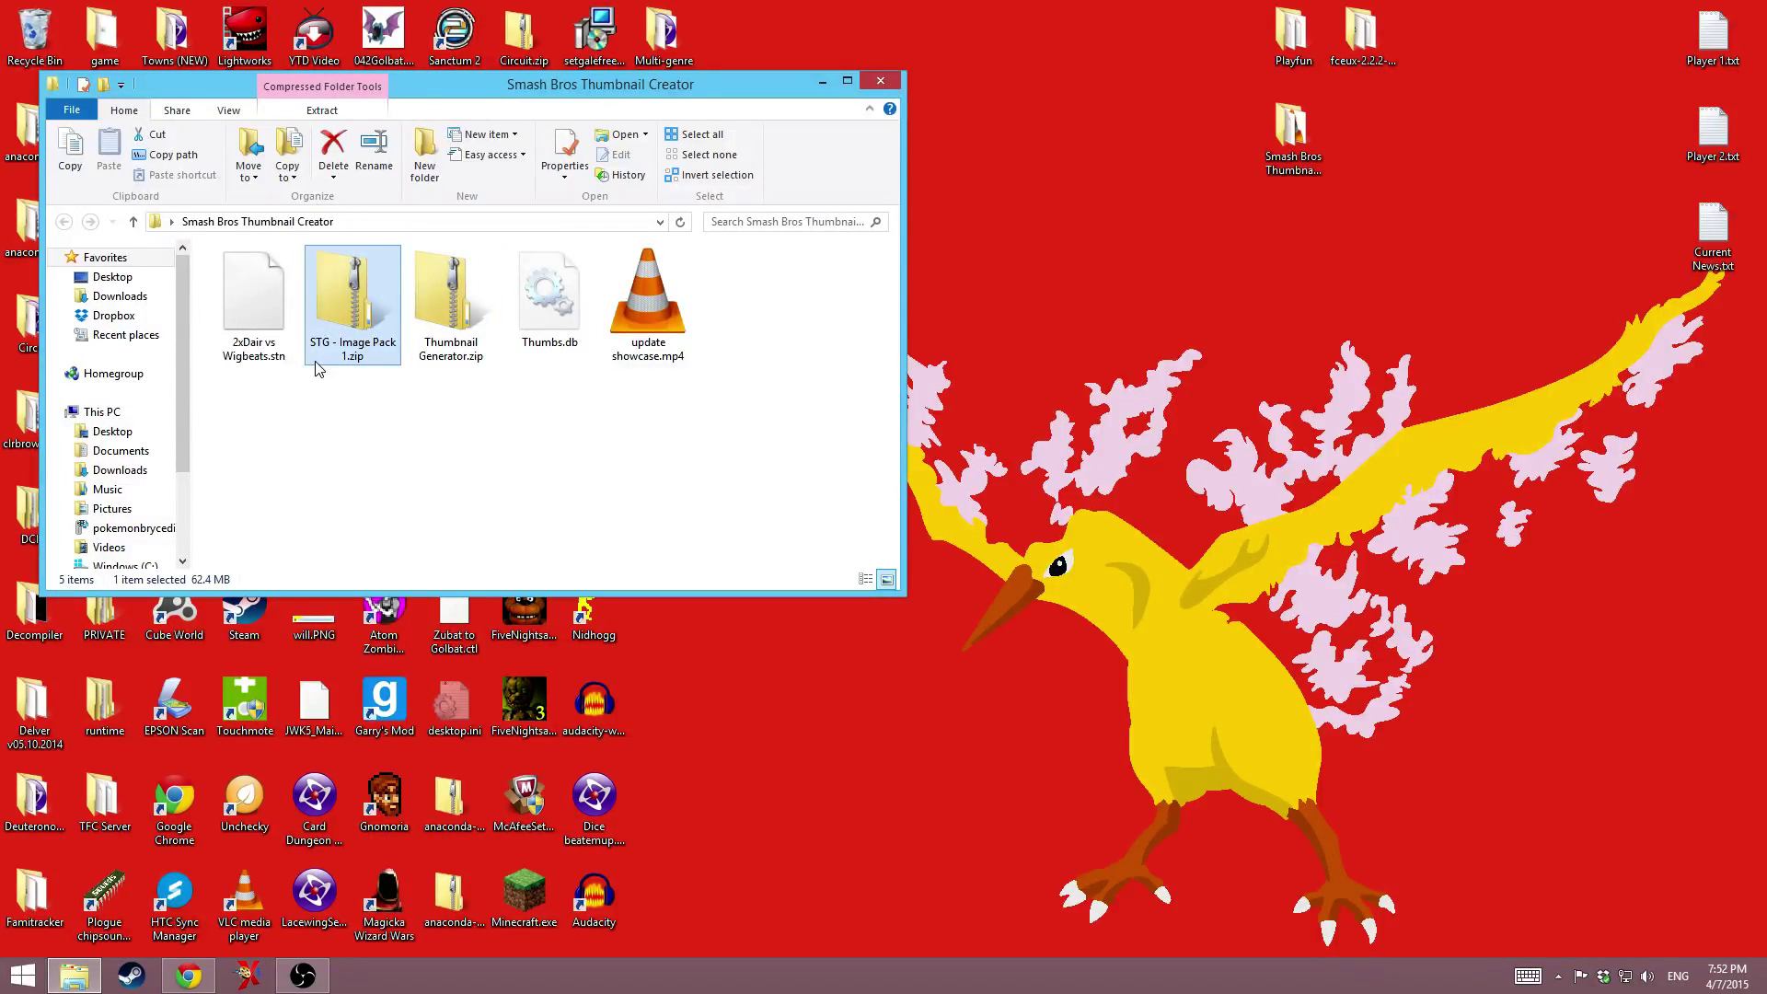
- Extract Thumbnail Generator.zip and STG - Image Pack 1.zip together with WinRAR's Extract Here
right_click(448, 352)
click(492, 389)
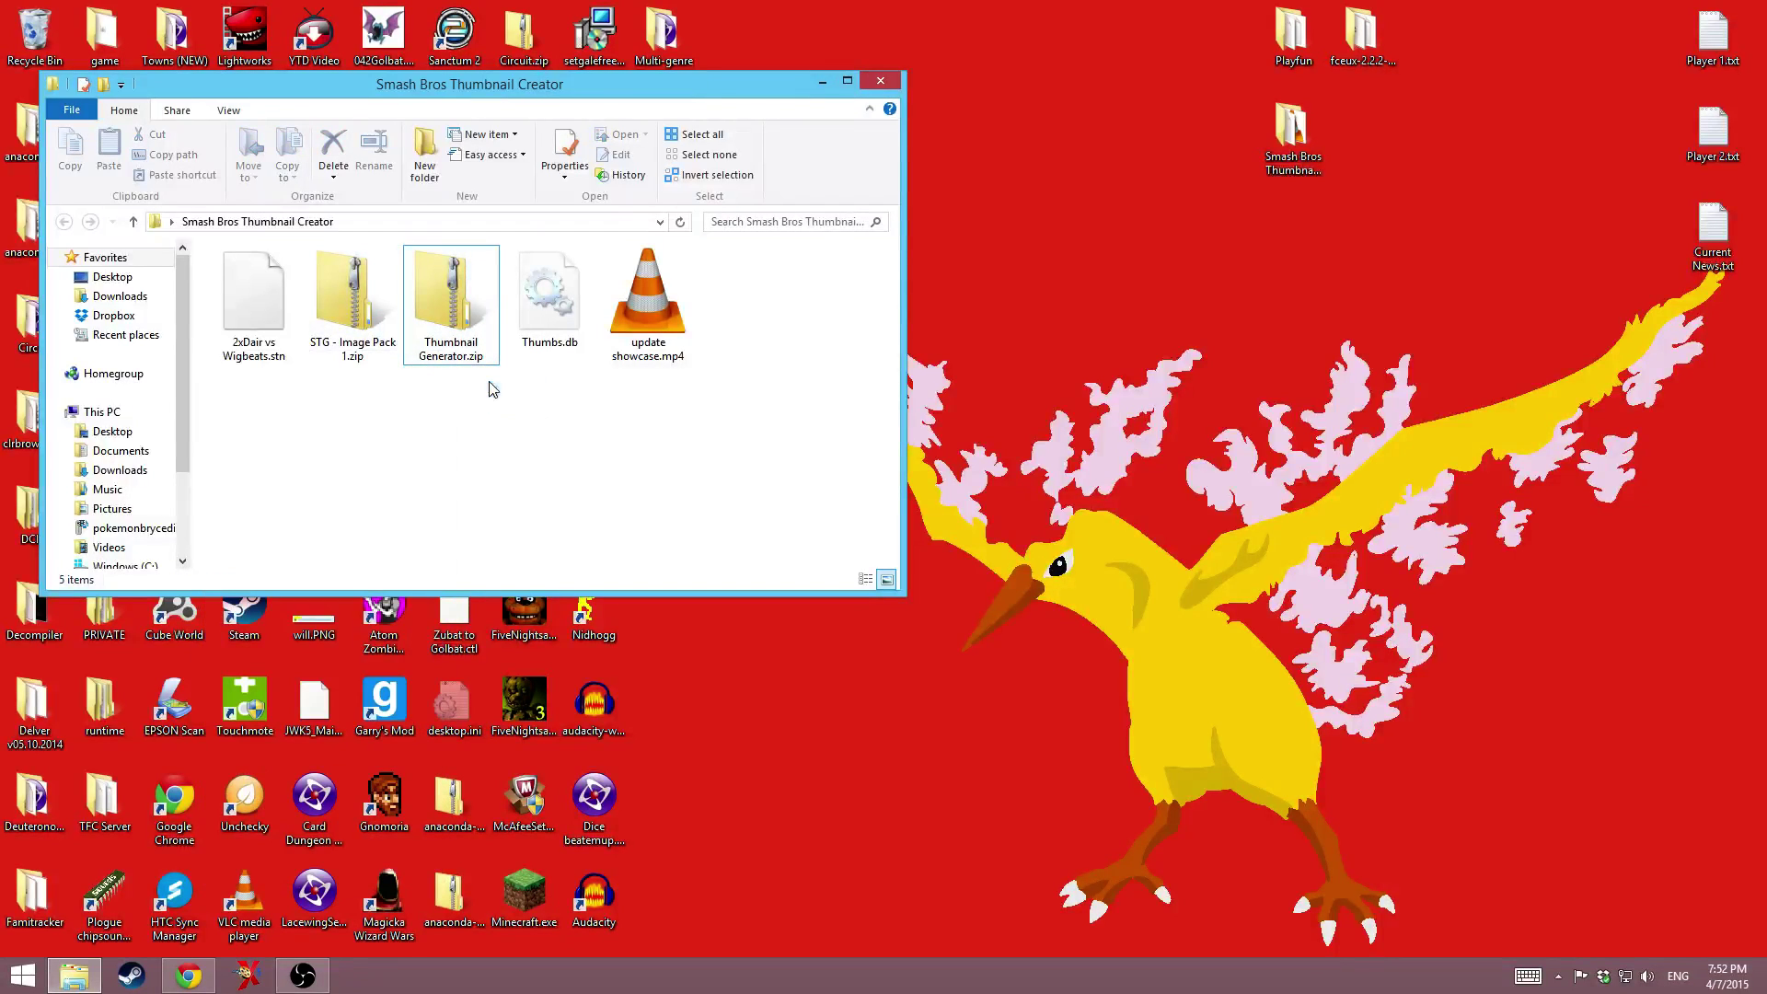
drag(493, 388, 368, 278)
right_click(372, 281)
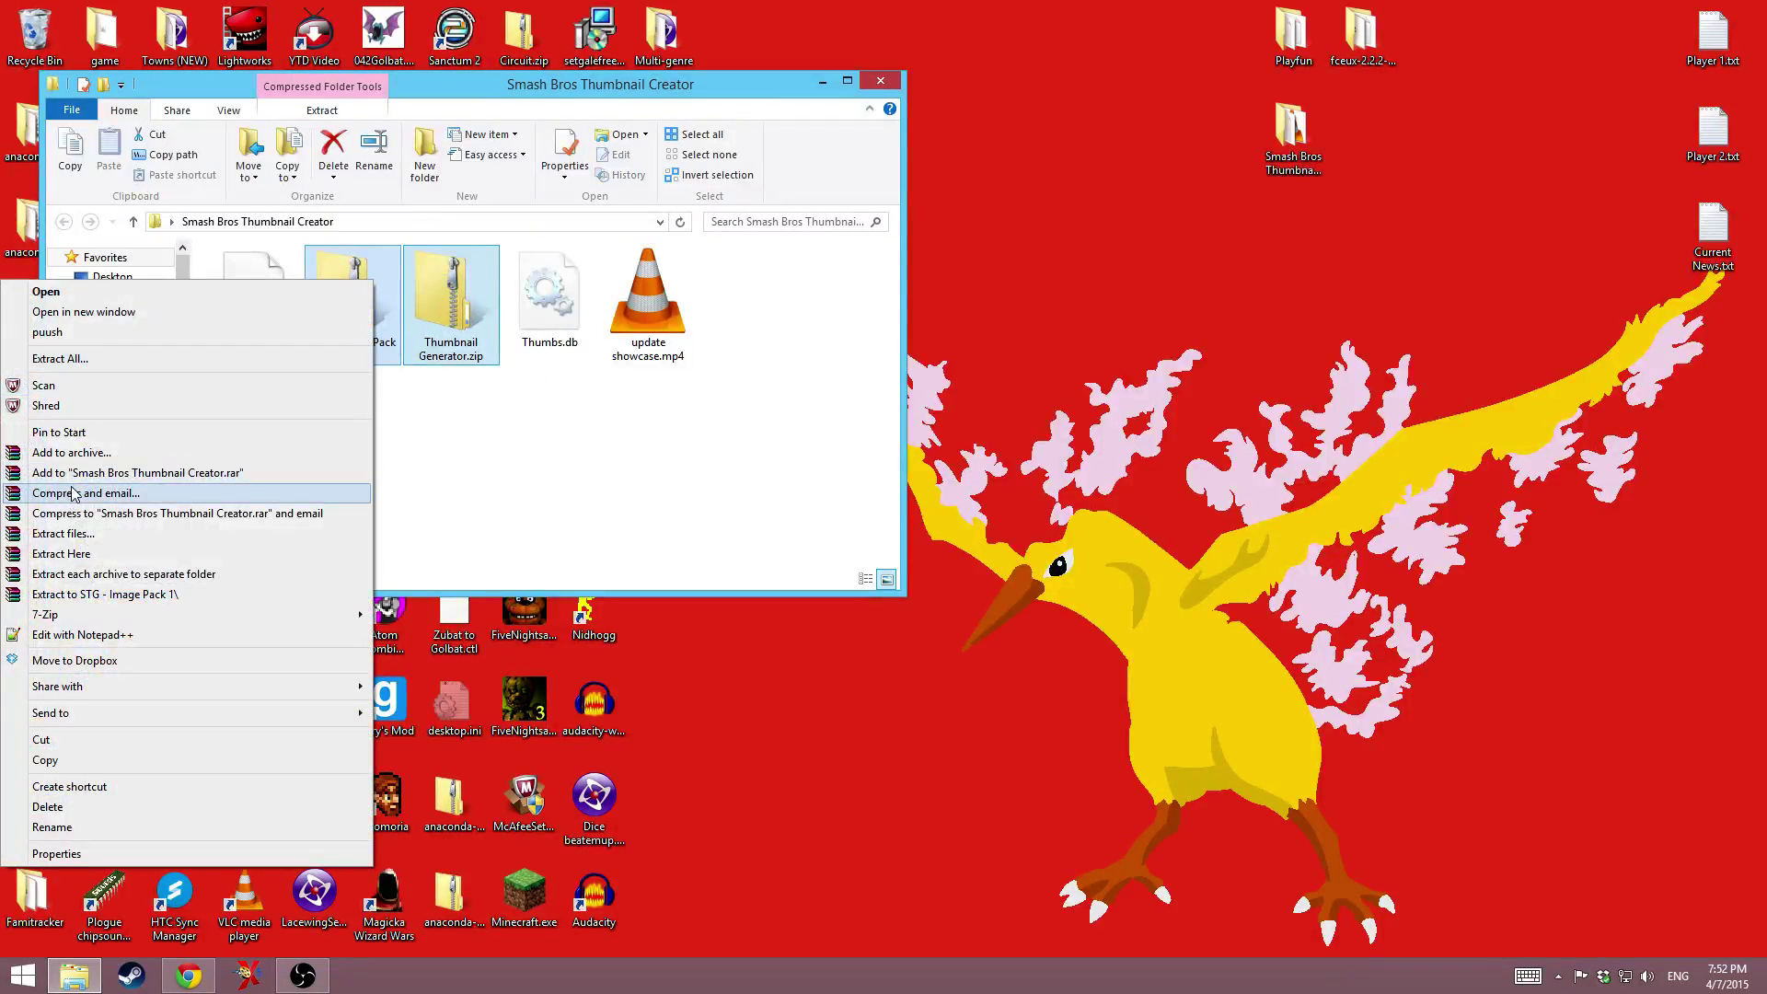
mouse_move(66, 719)
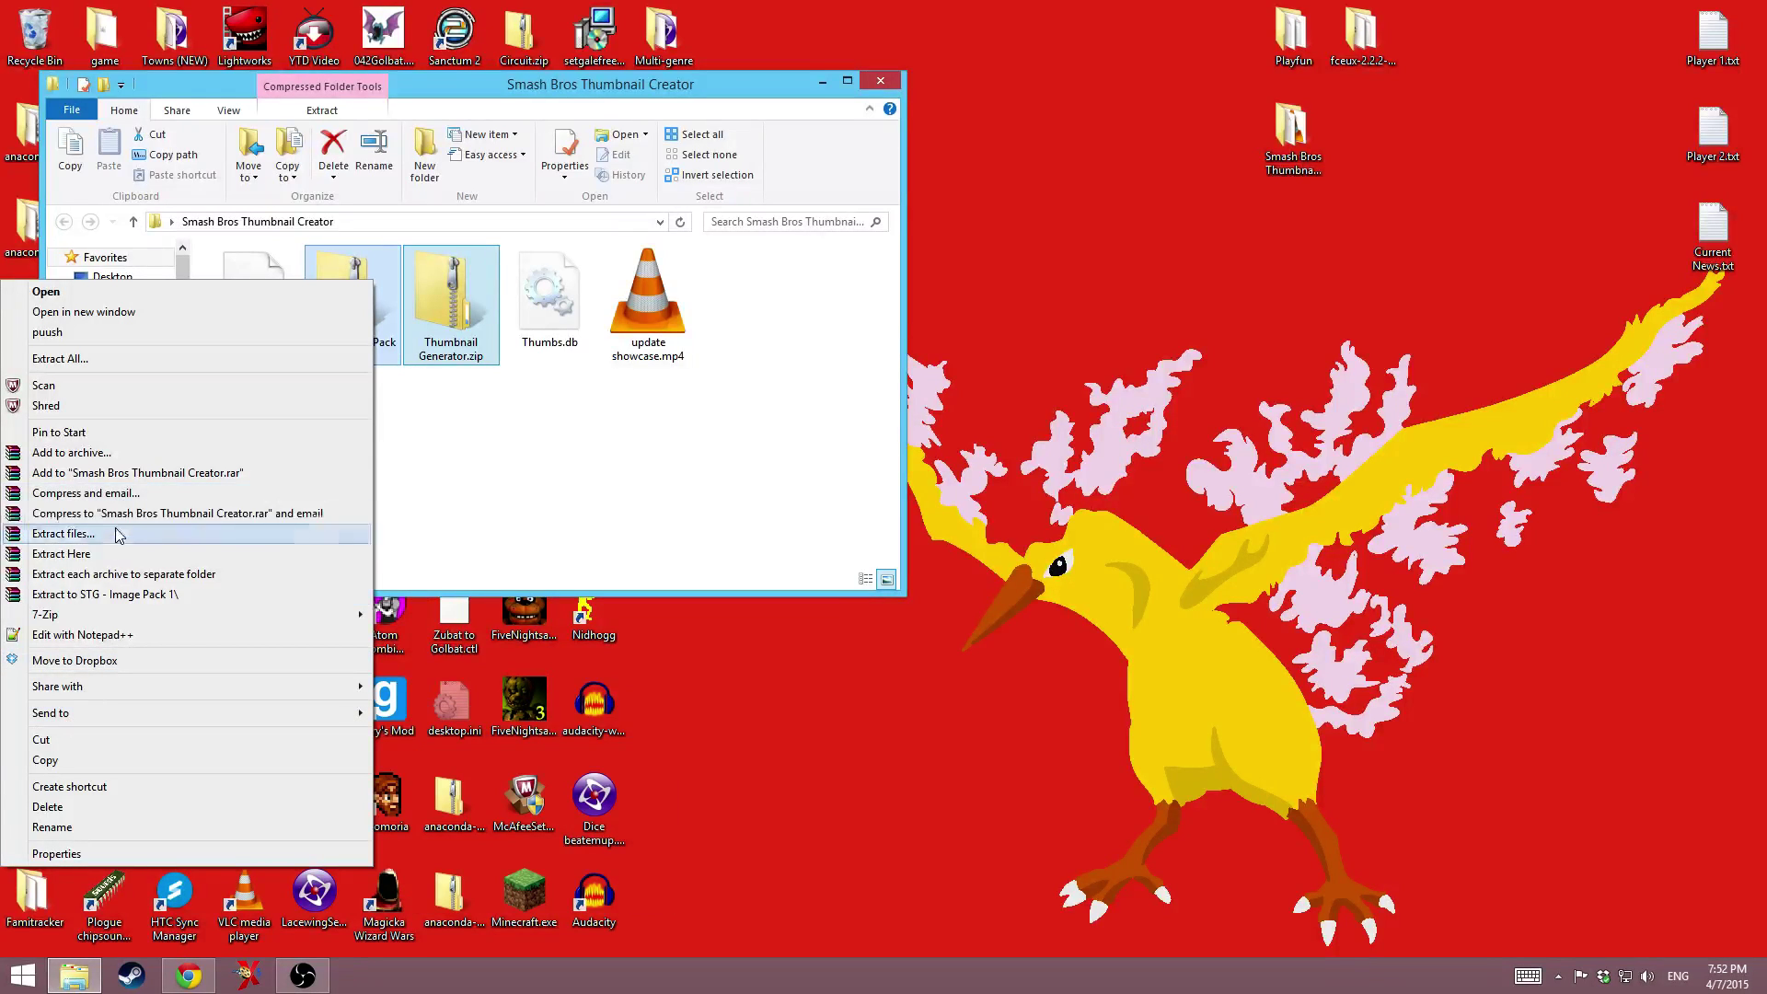
click(342, 556)
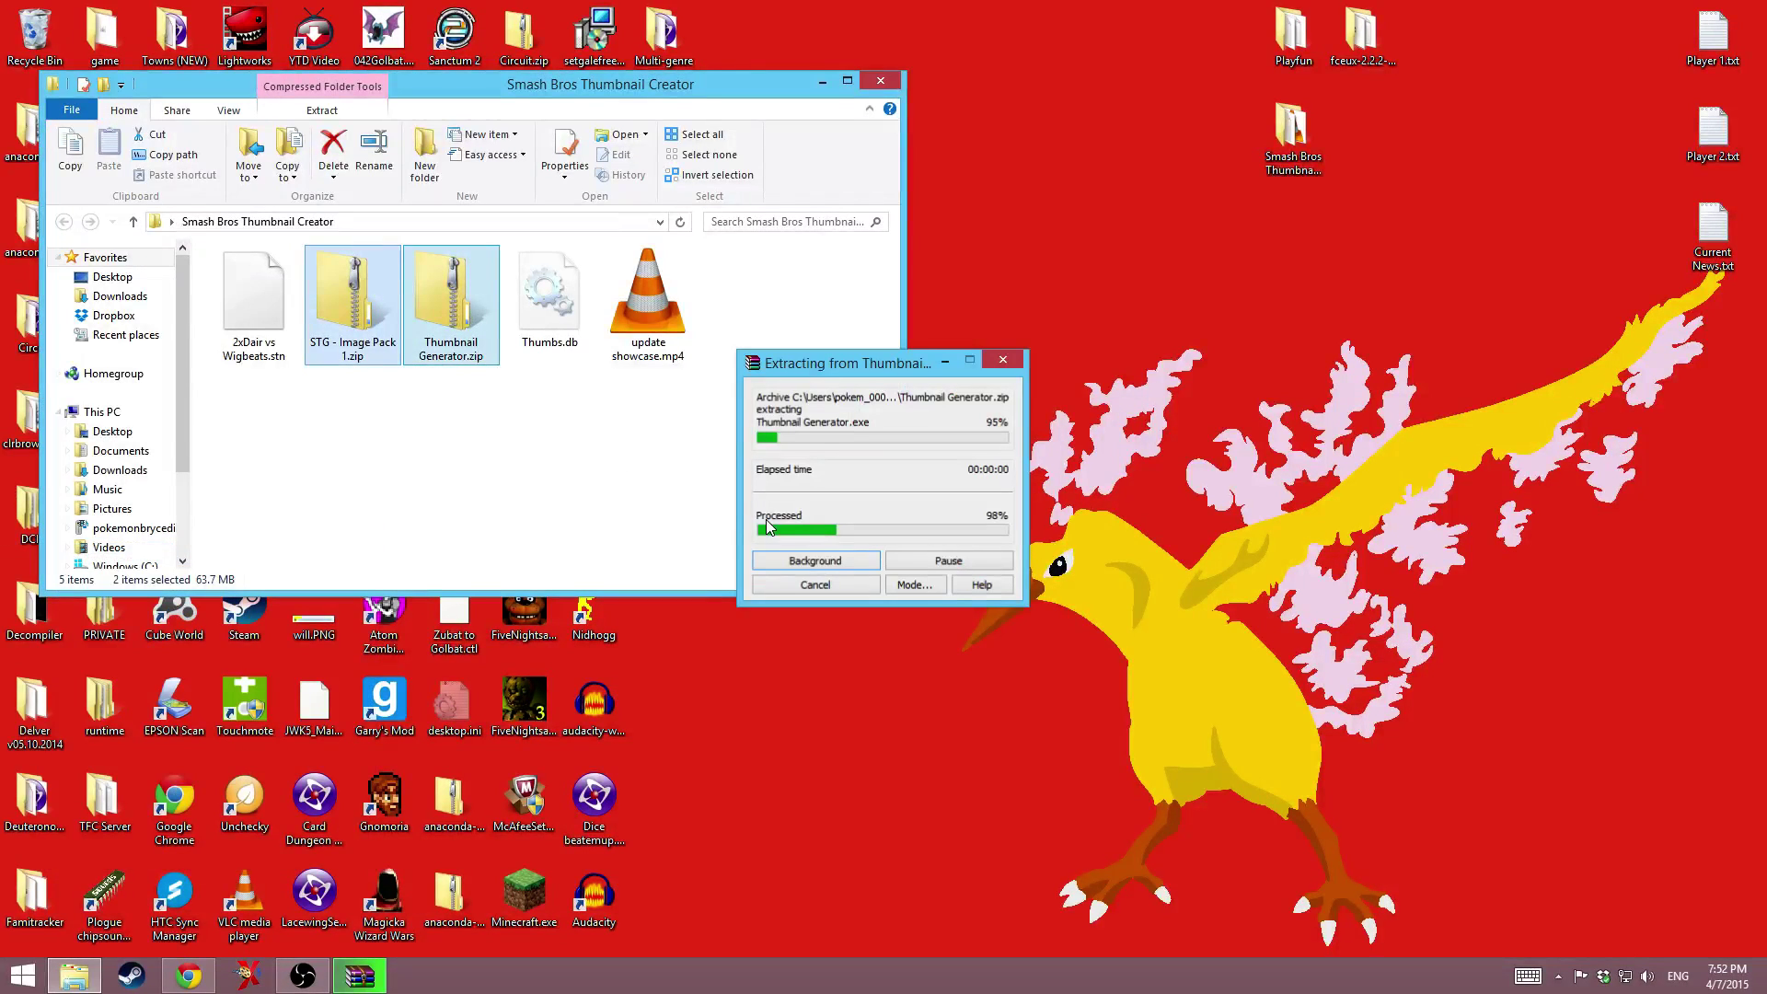
click(590, 416)
scroll(530, 357, down, 1)
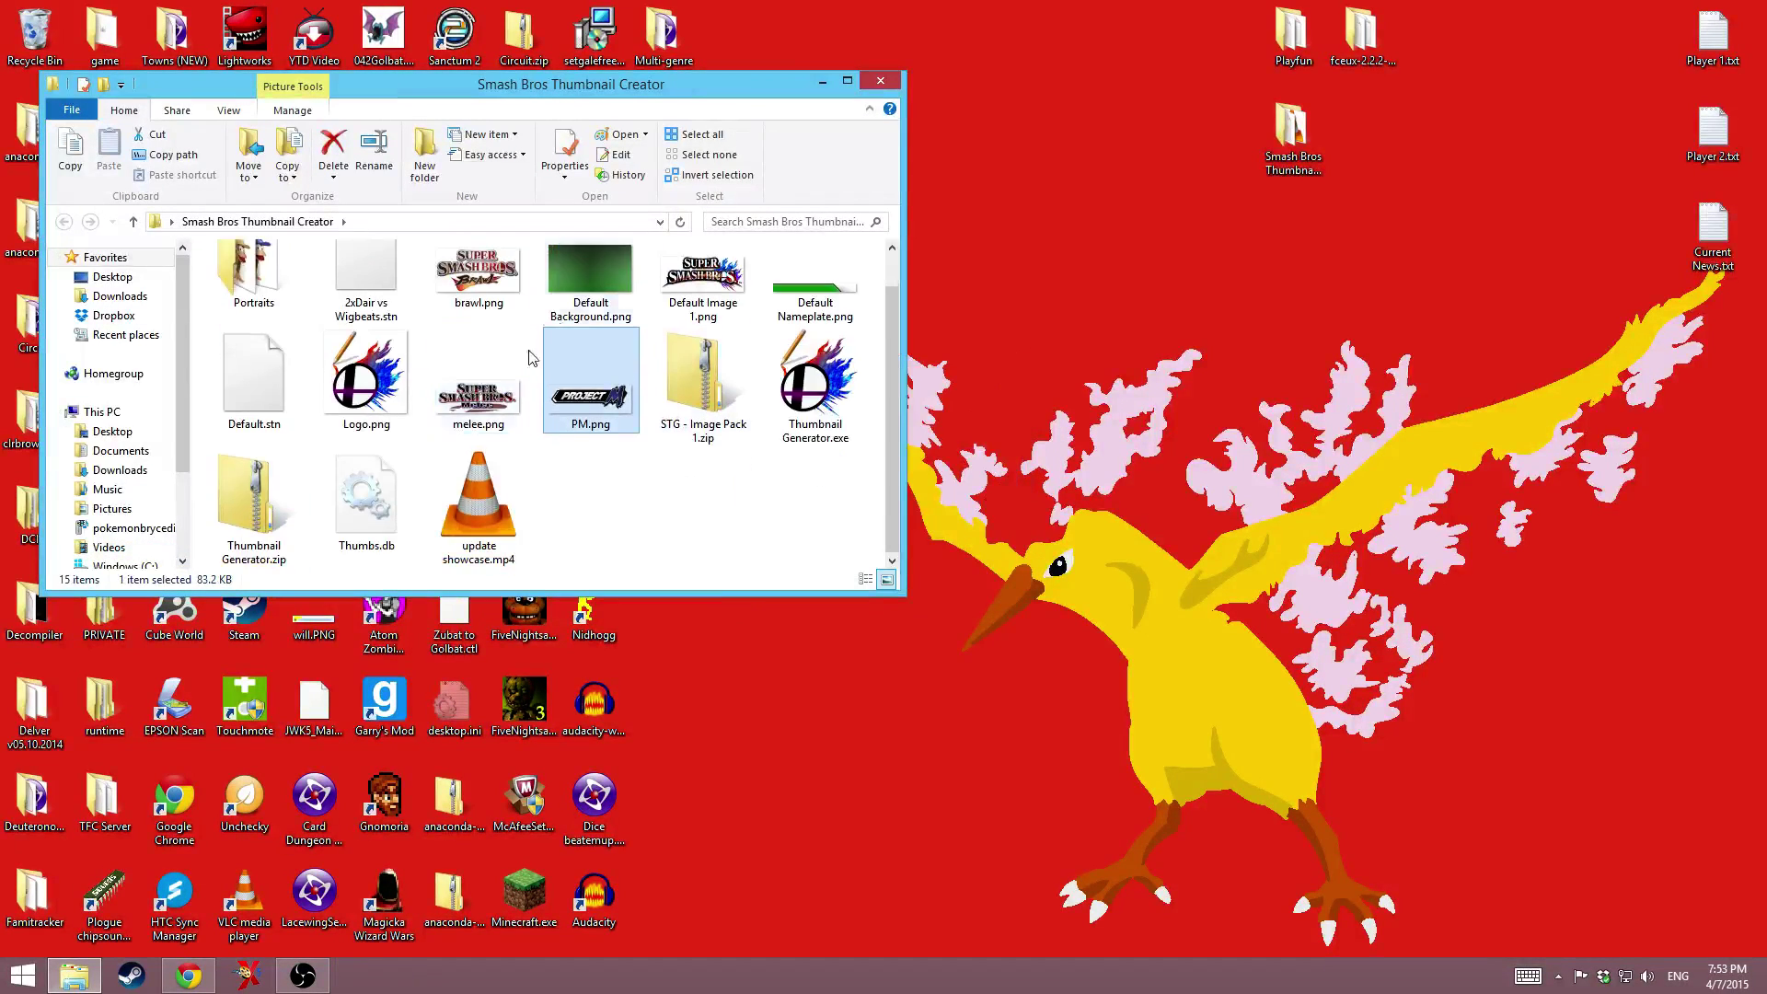
click(793, 417)
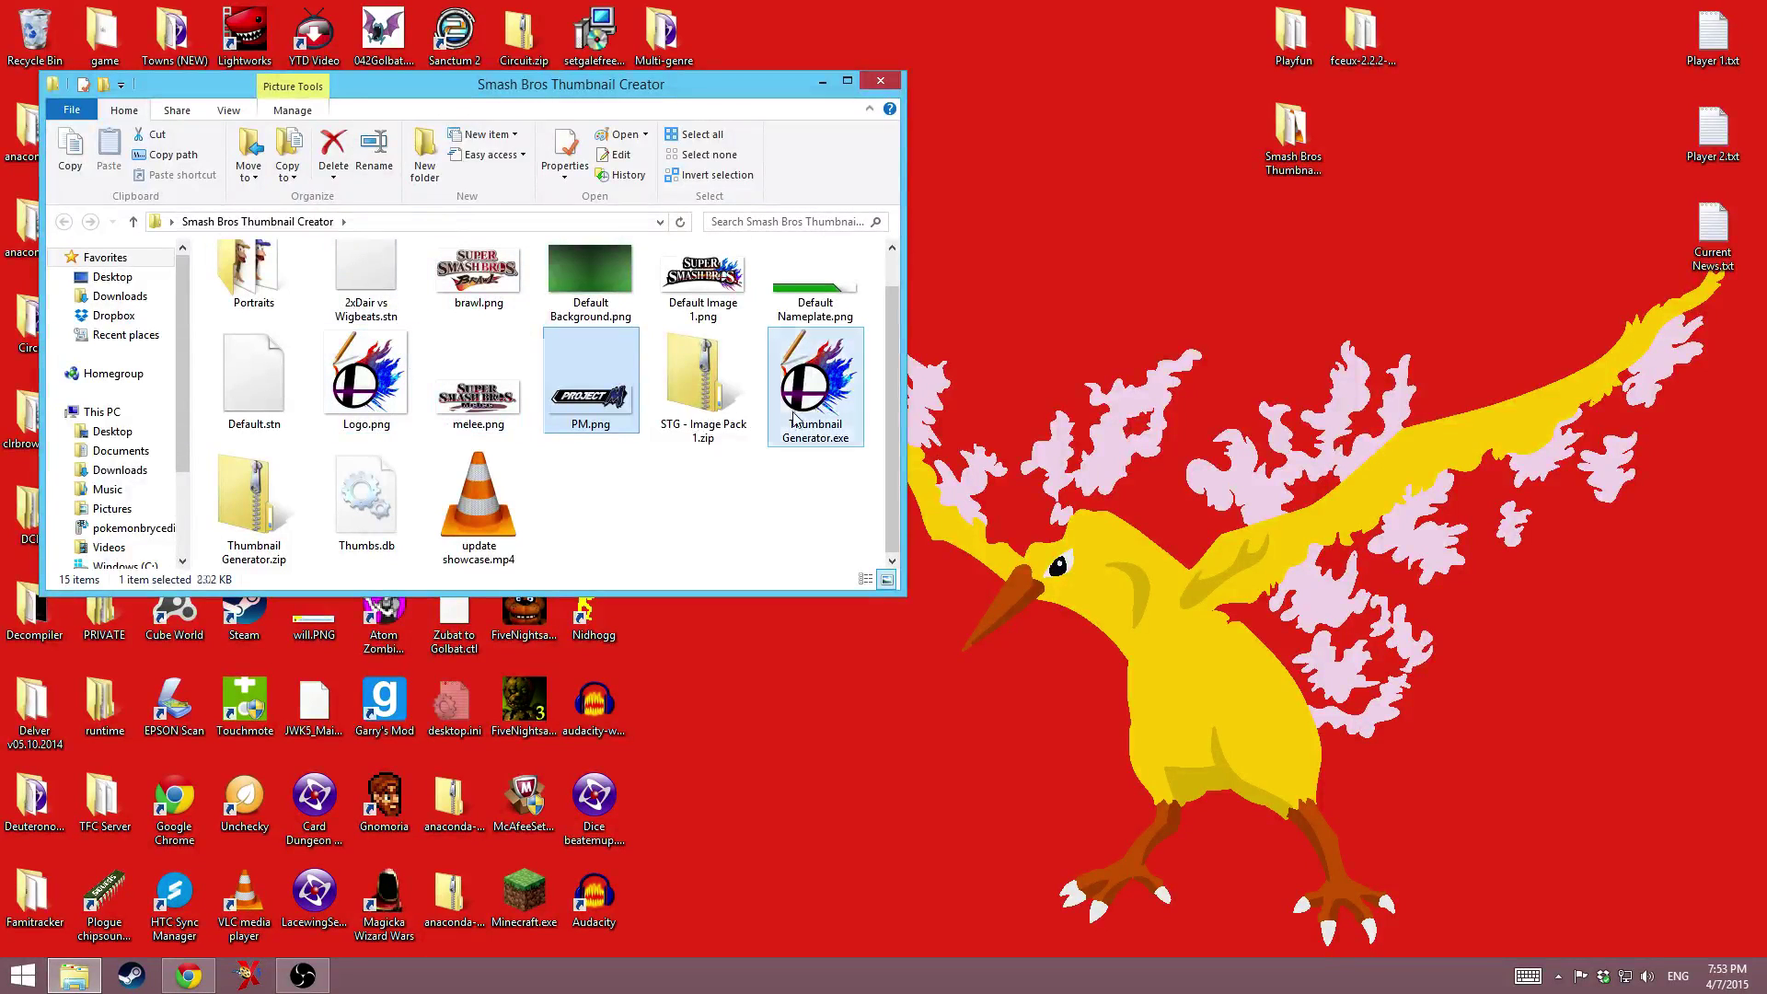
scroll(793, 418, up, 1)
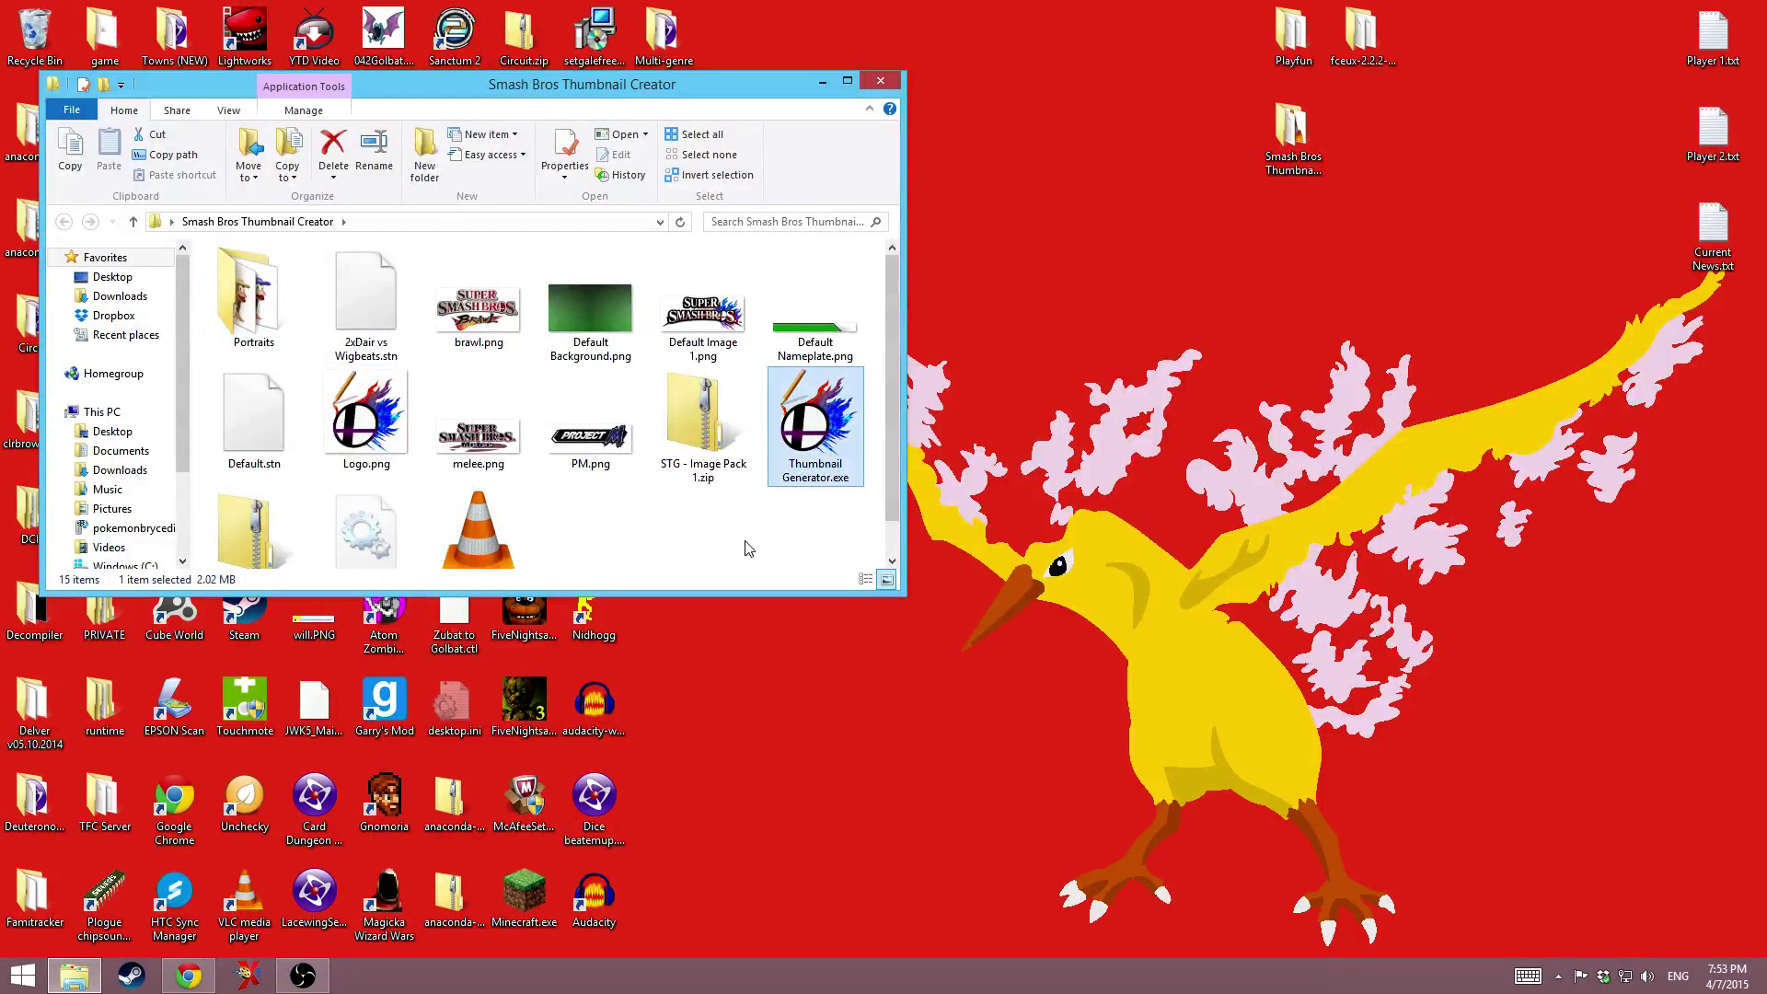
click(715, 474)
click(261, 521)
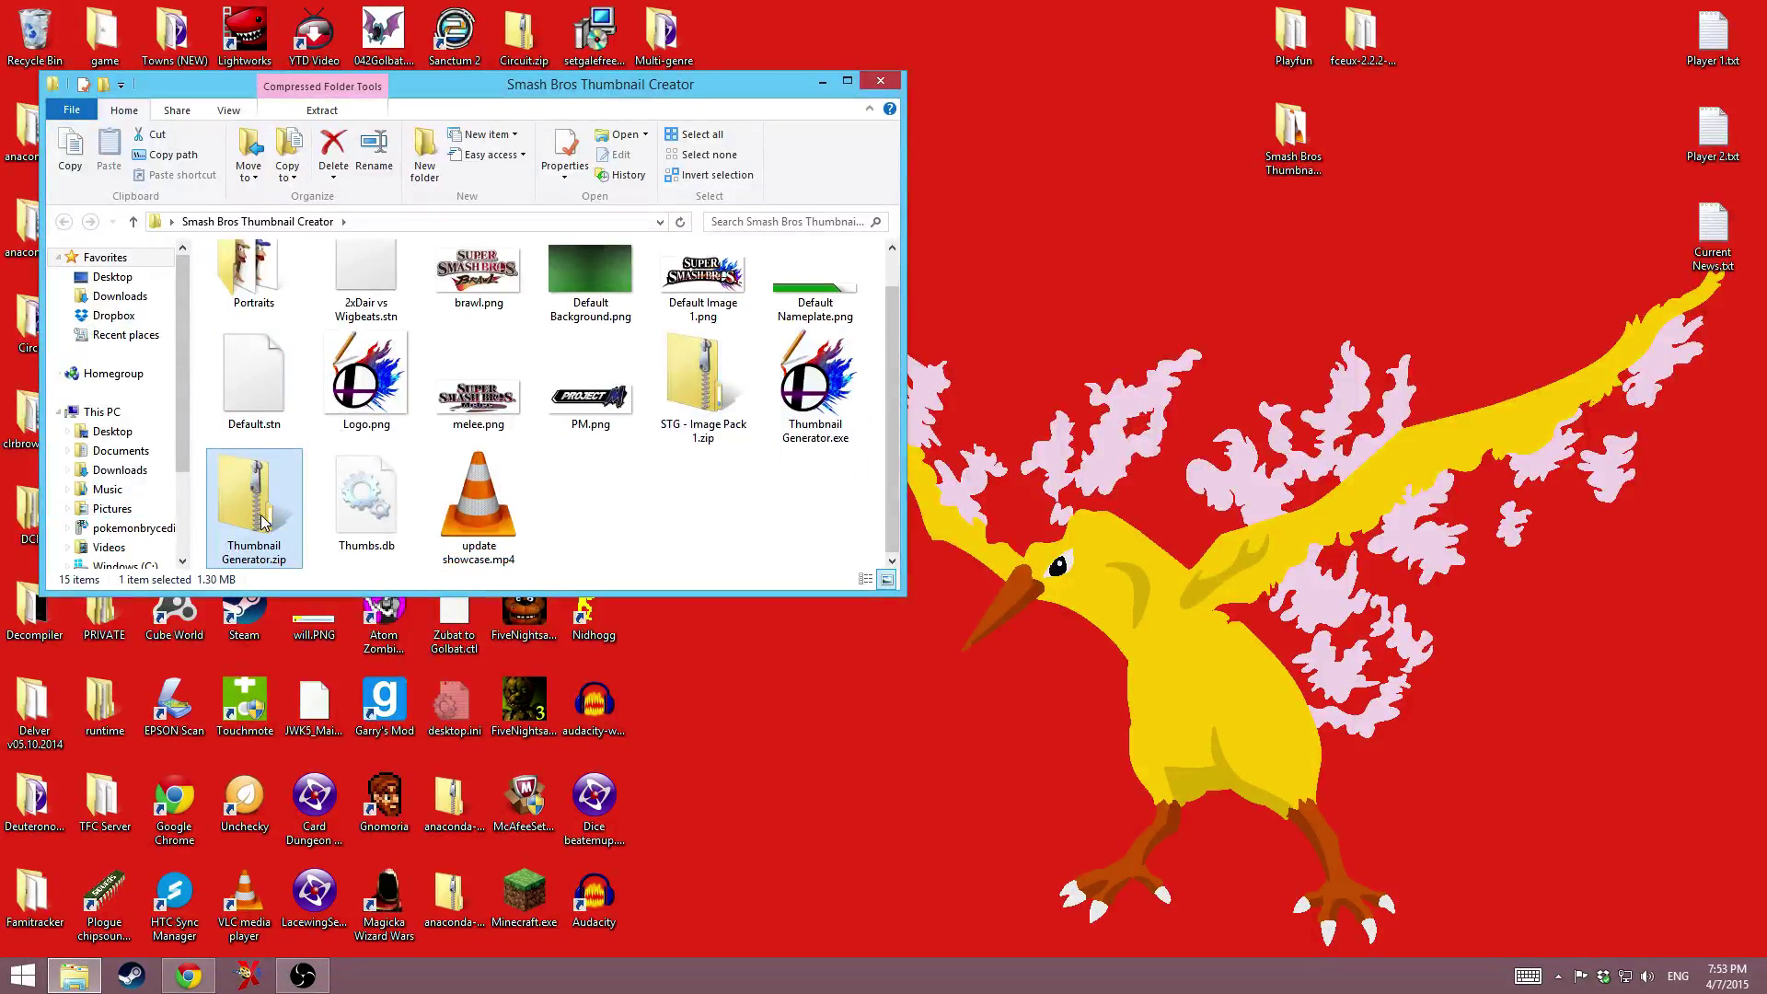
double_click(261, 521)
click(265, 296)
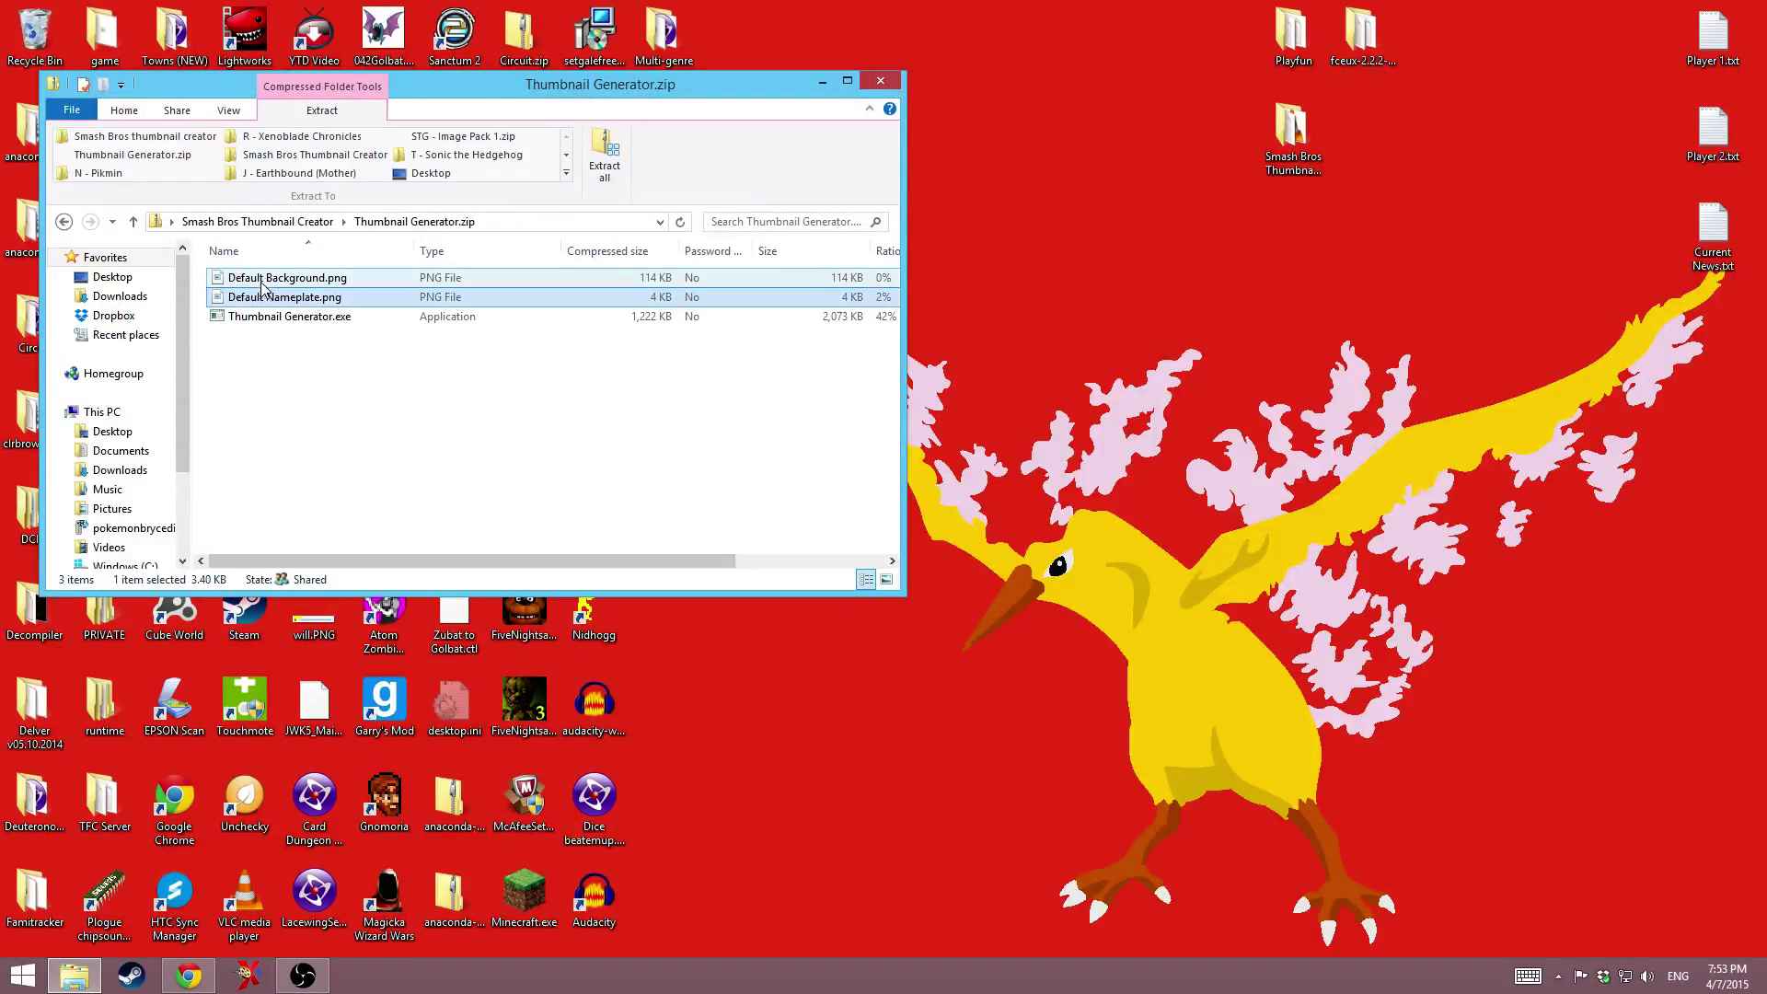
click(262, 281)
click(322, 317)
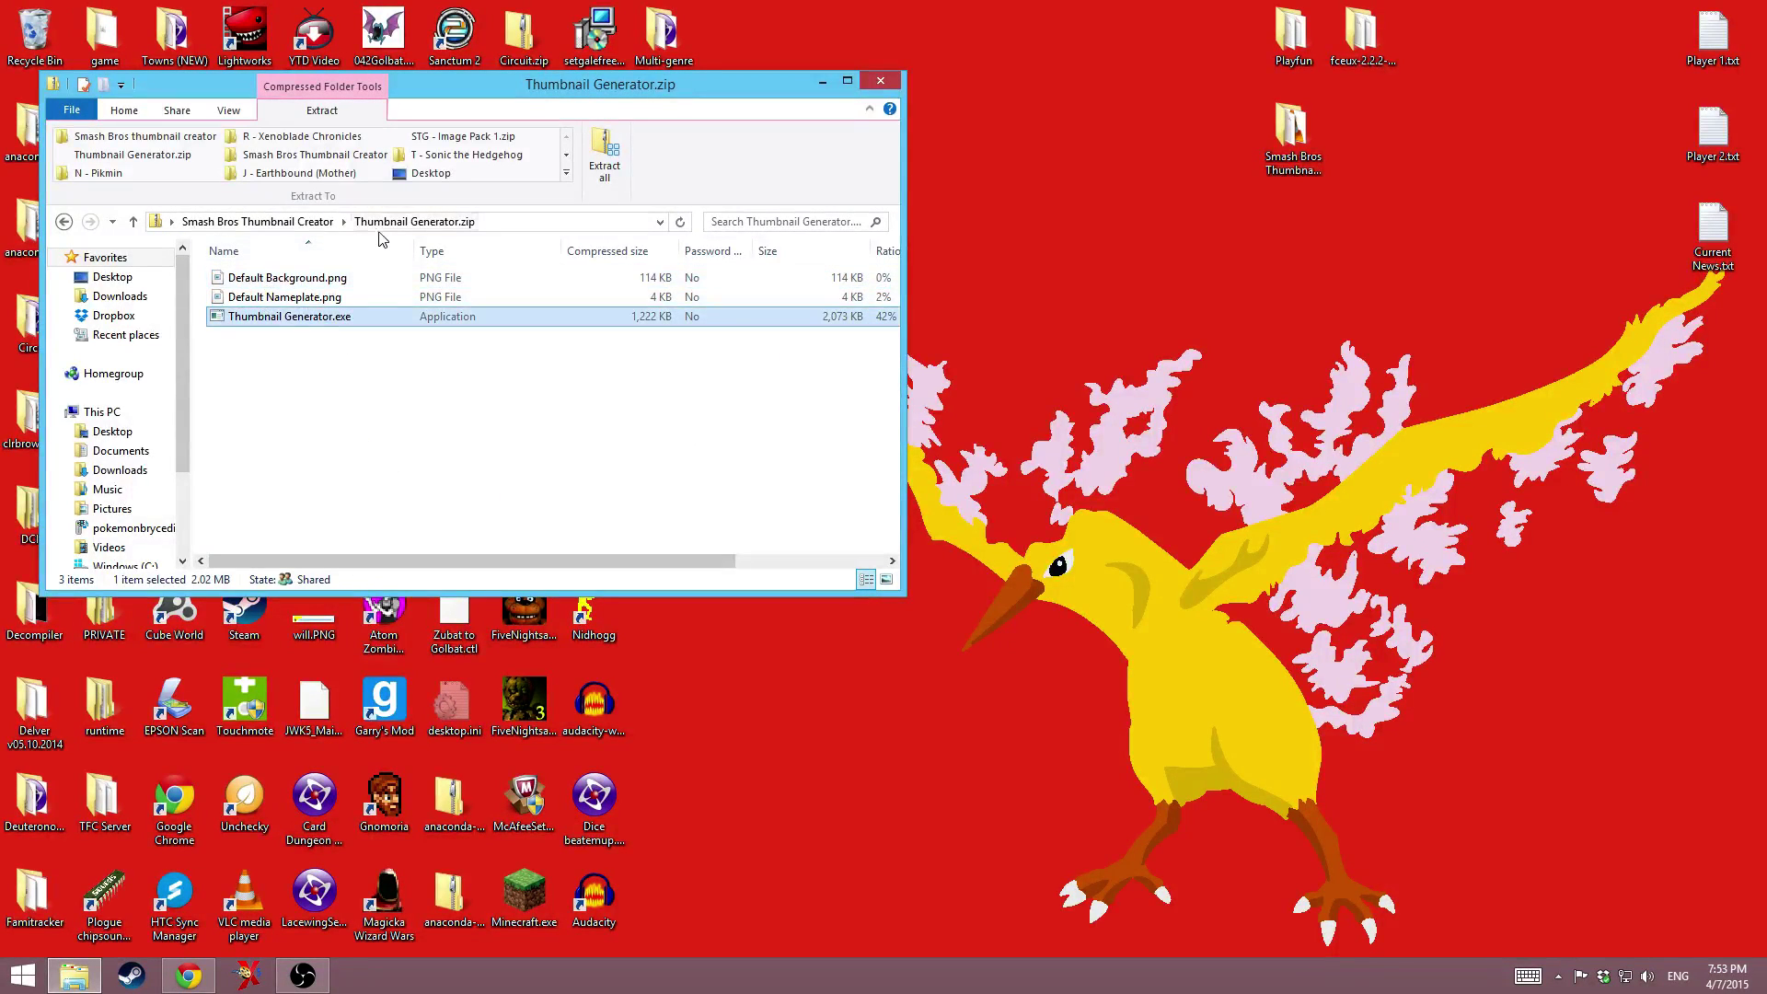
click(301, 221)
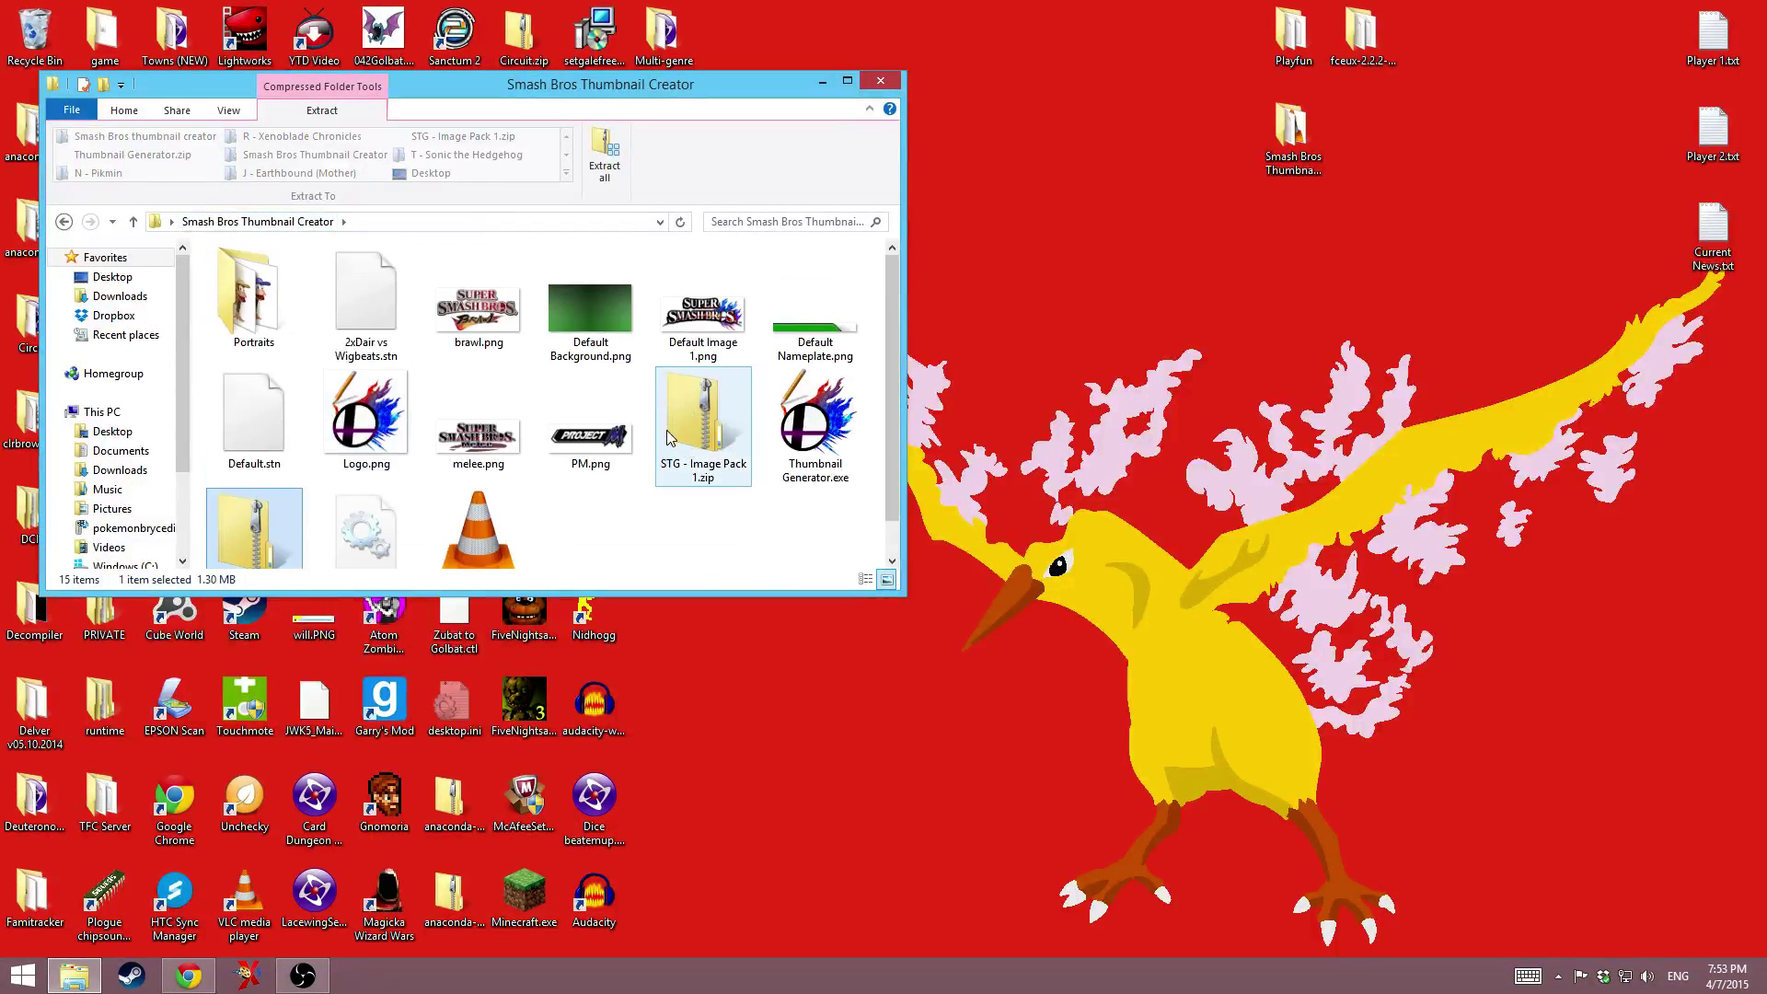
click(725, 440)
double_click(725, 440)
click(362, 297)
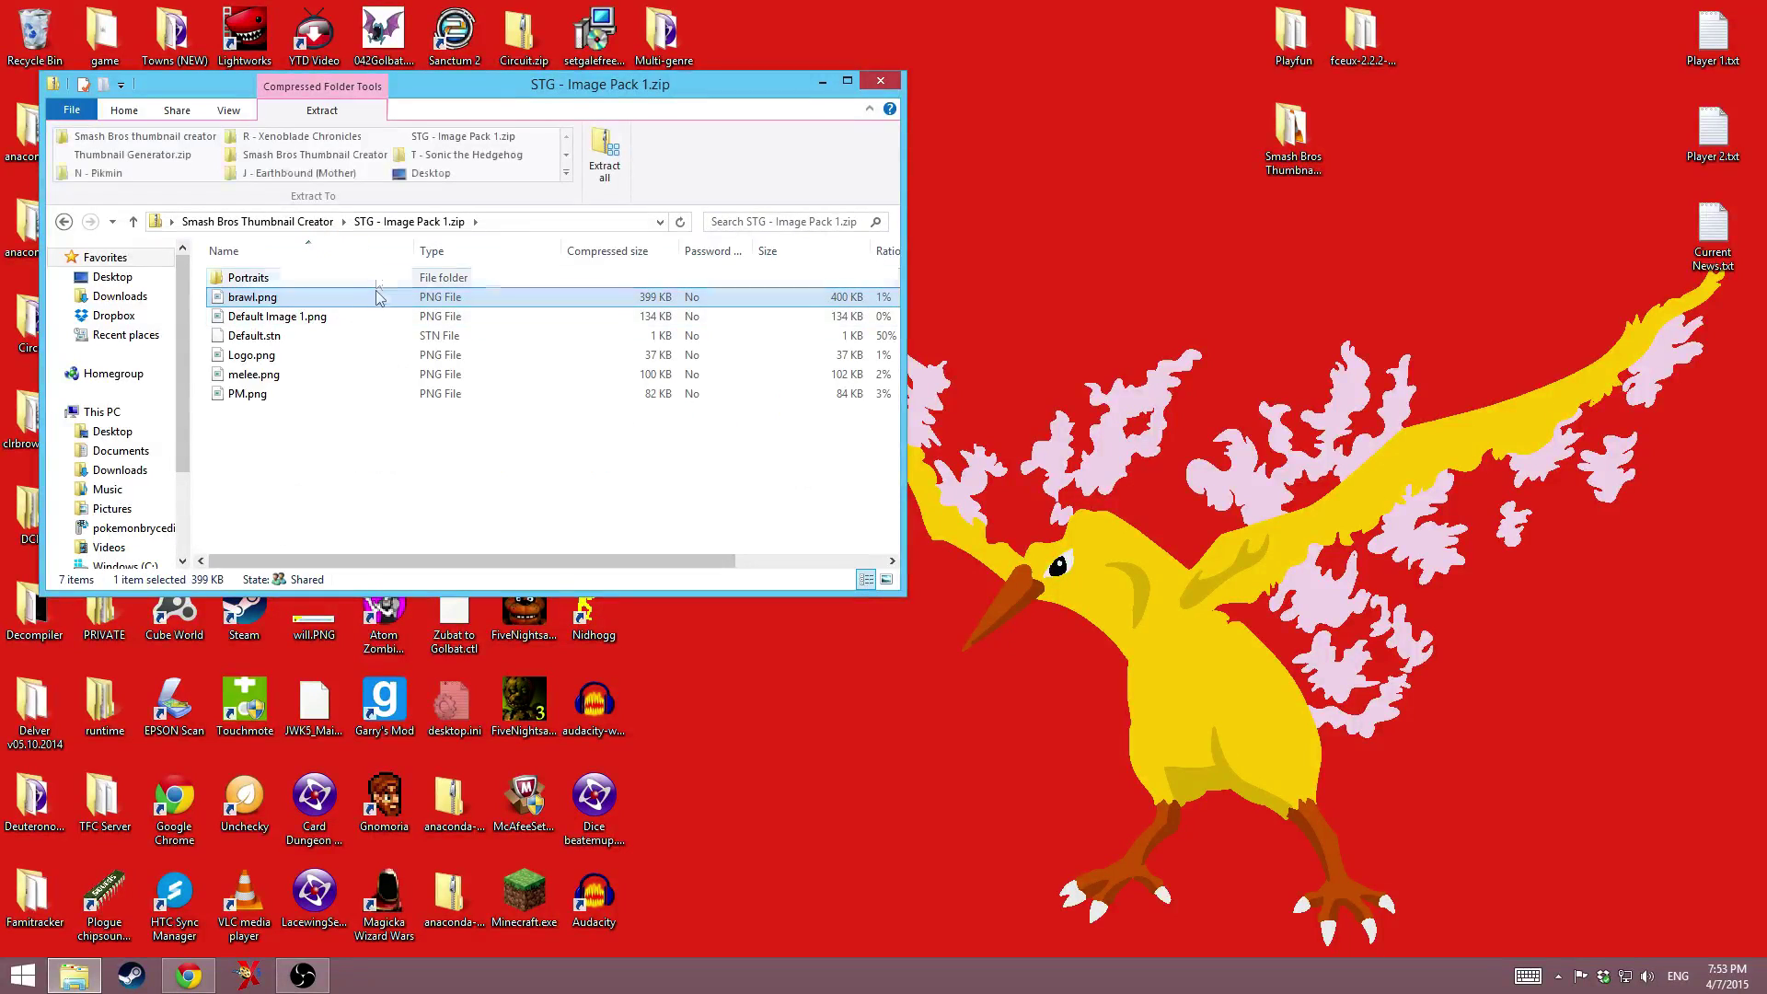
click(378, 316)
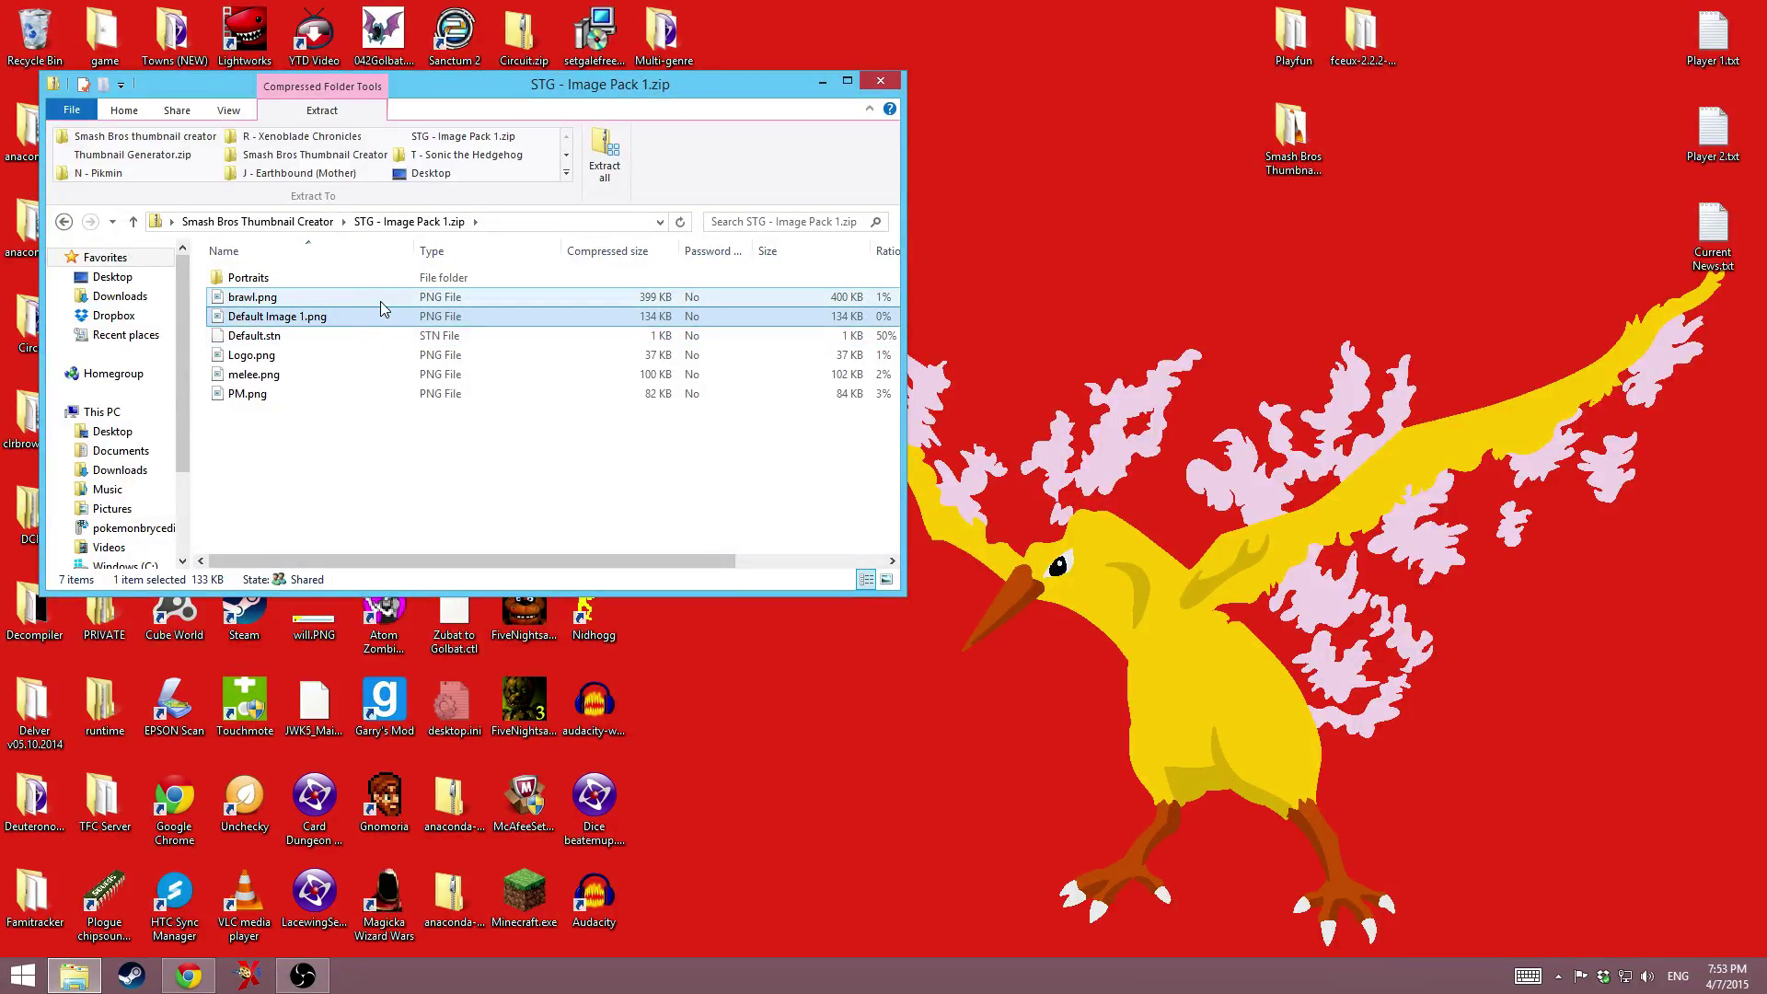
click(357, 354)
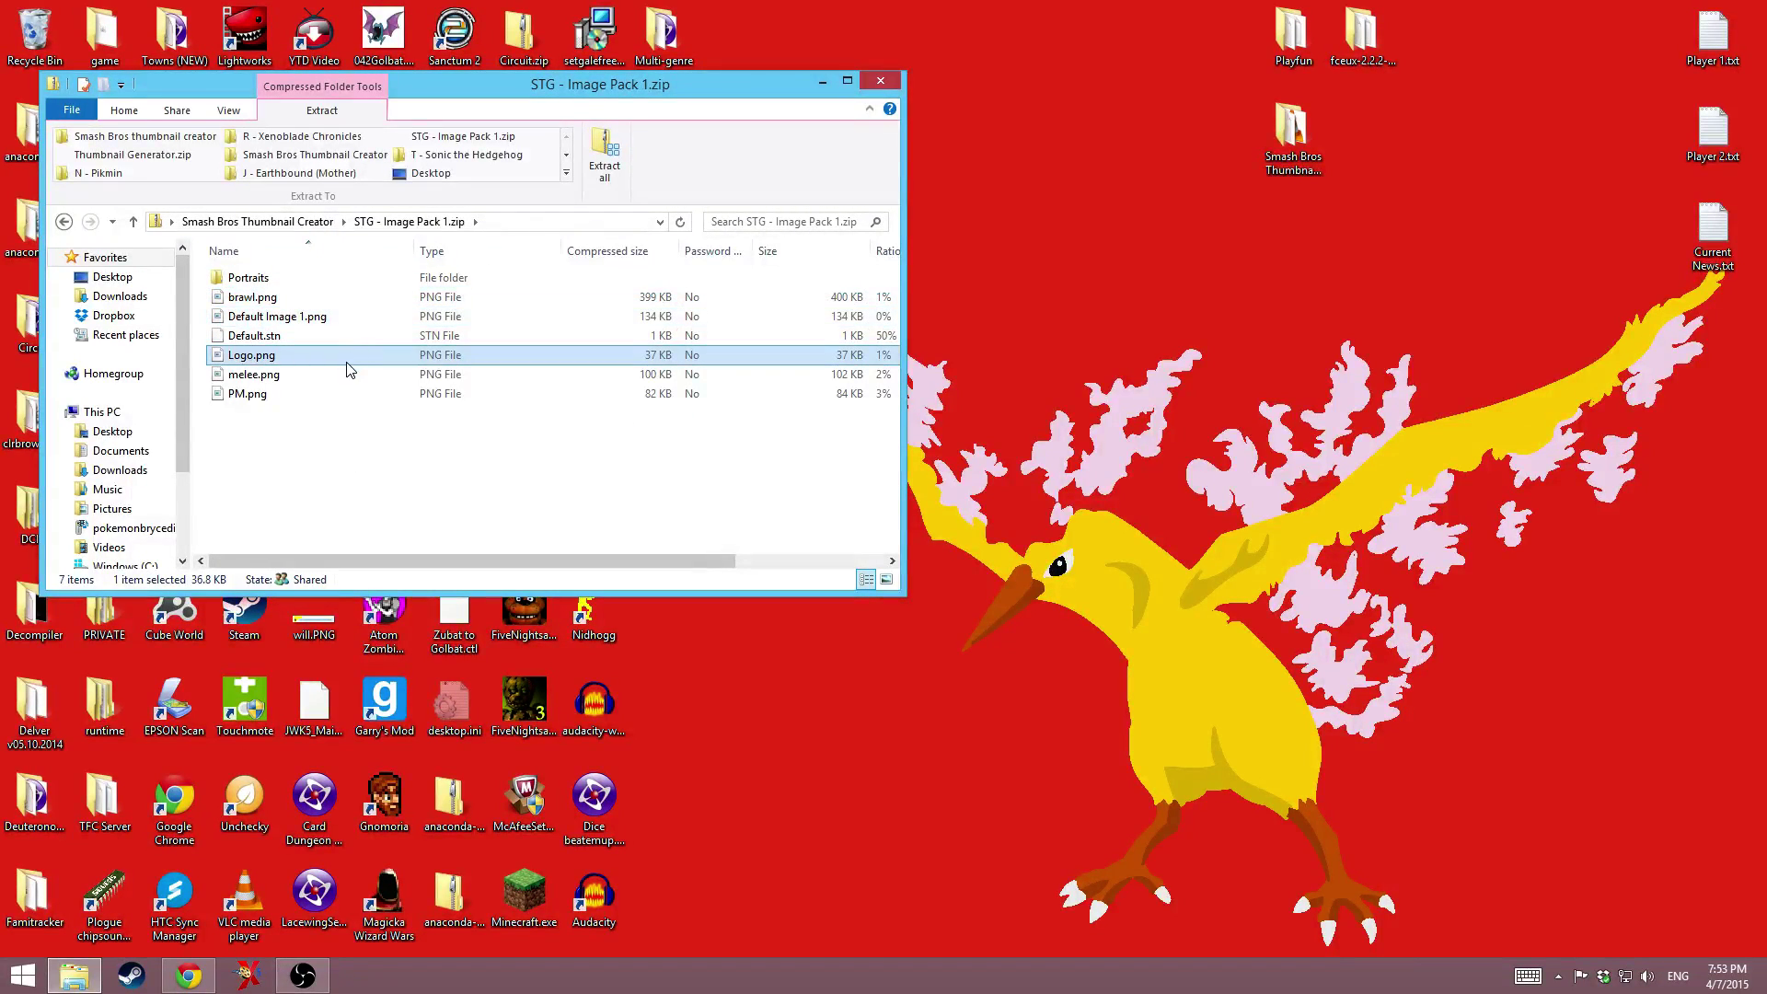
click(343, 374)
click(320, 395)
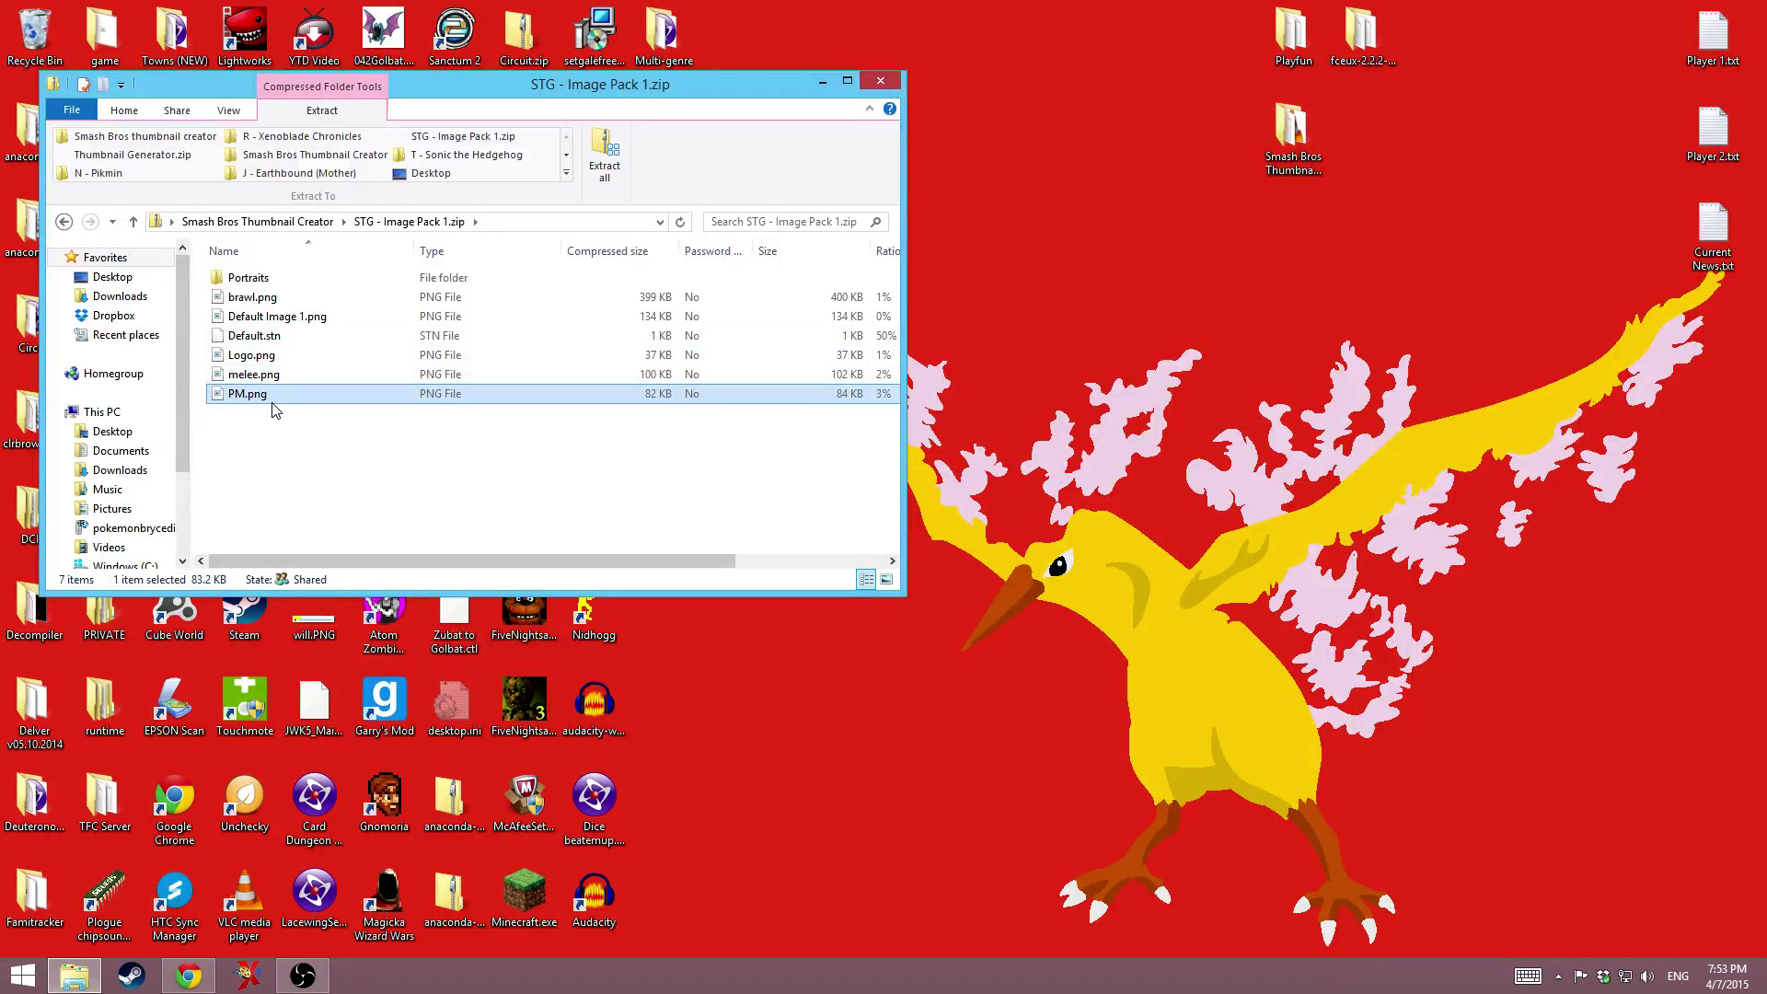
key(Return)
key(alt+F4)
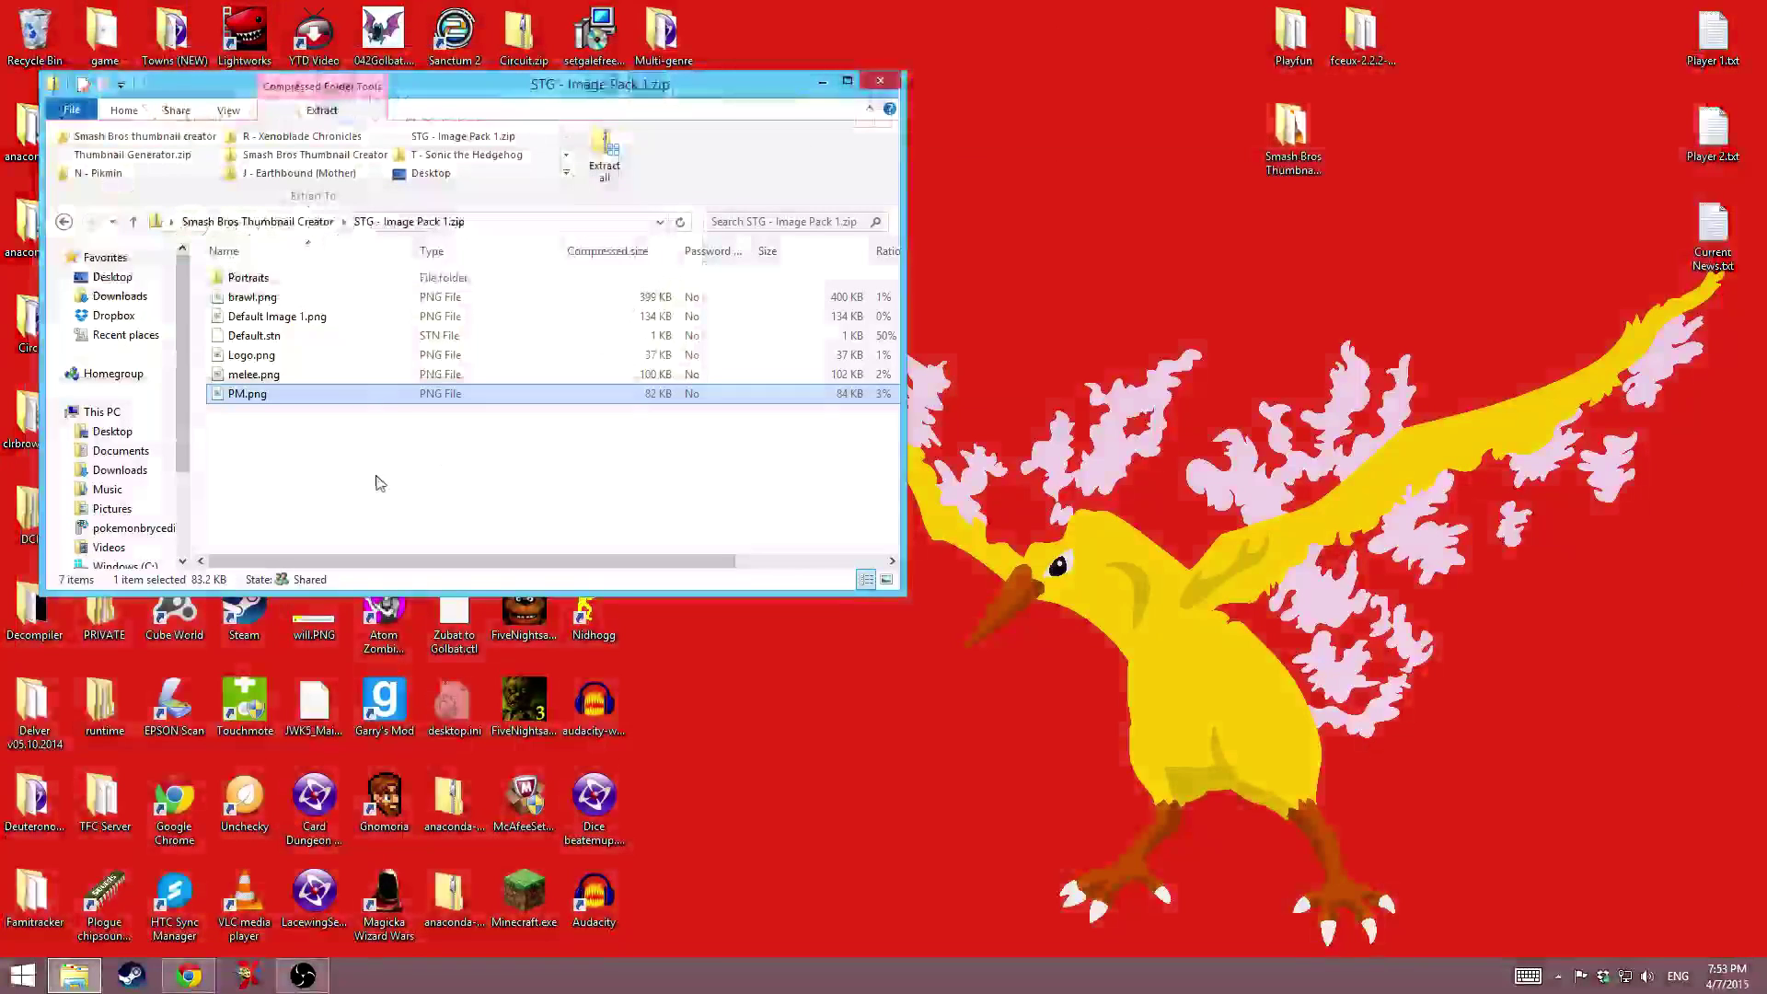
click(358, 374)
key(Return)
key(alt+F4)
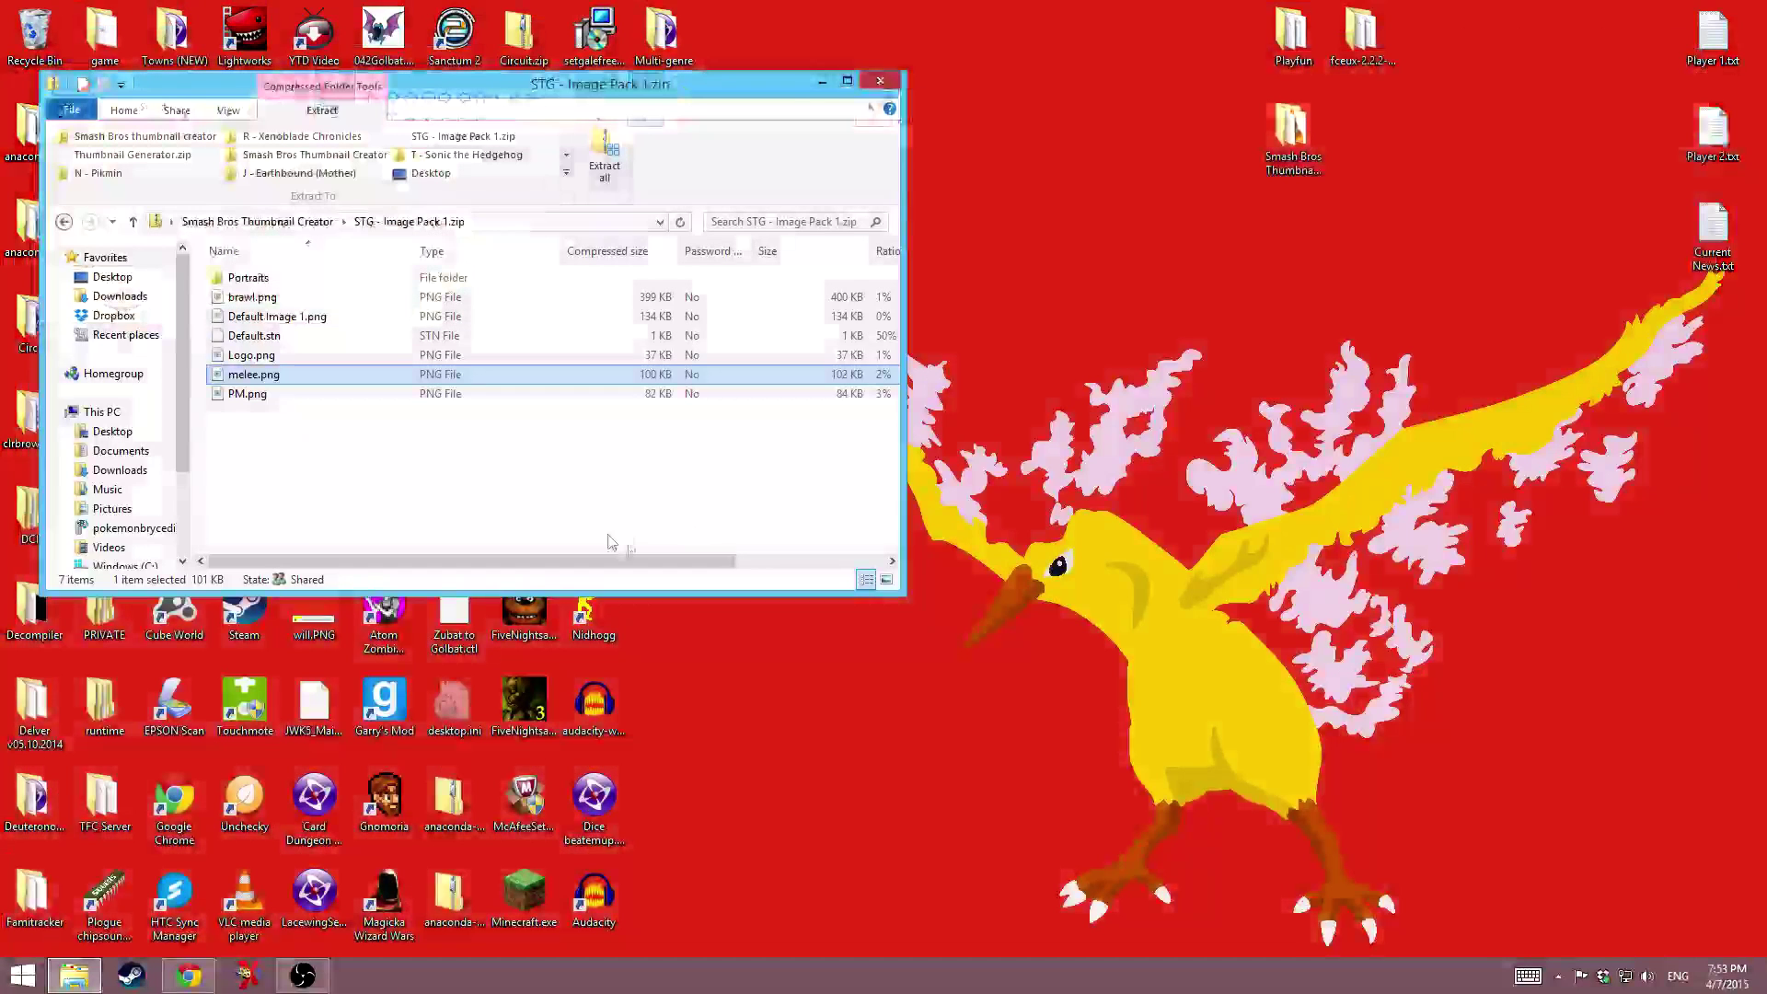
click(266, 359)
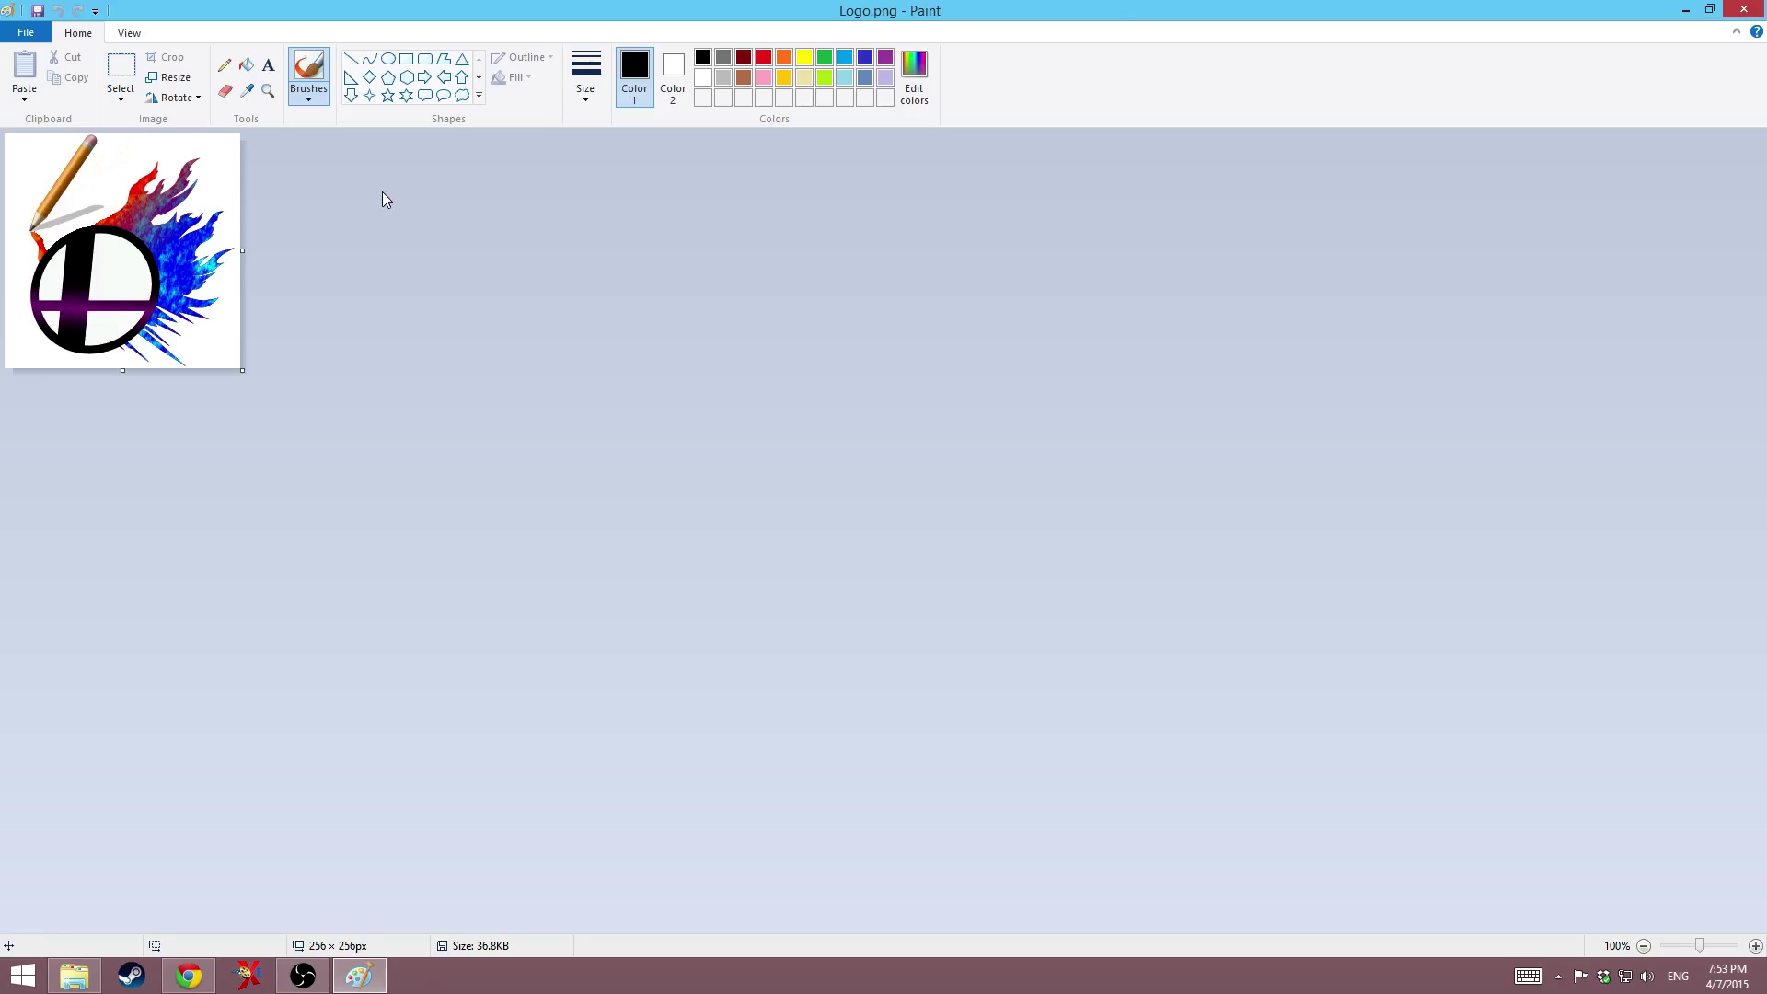
click(1746, 11)
double_click(322, 336)
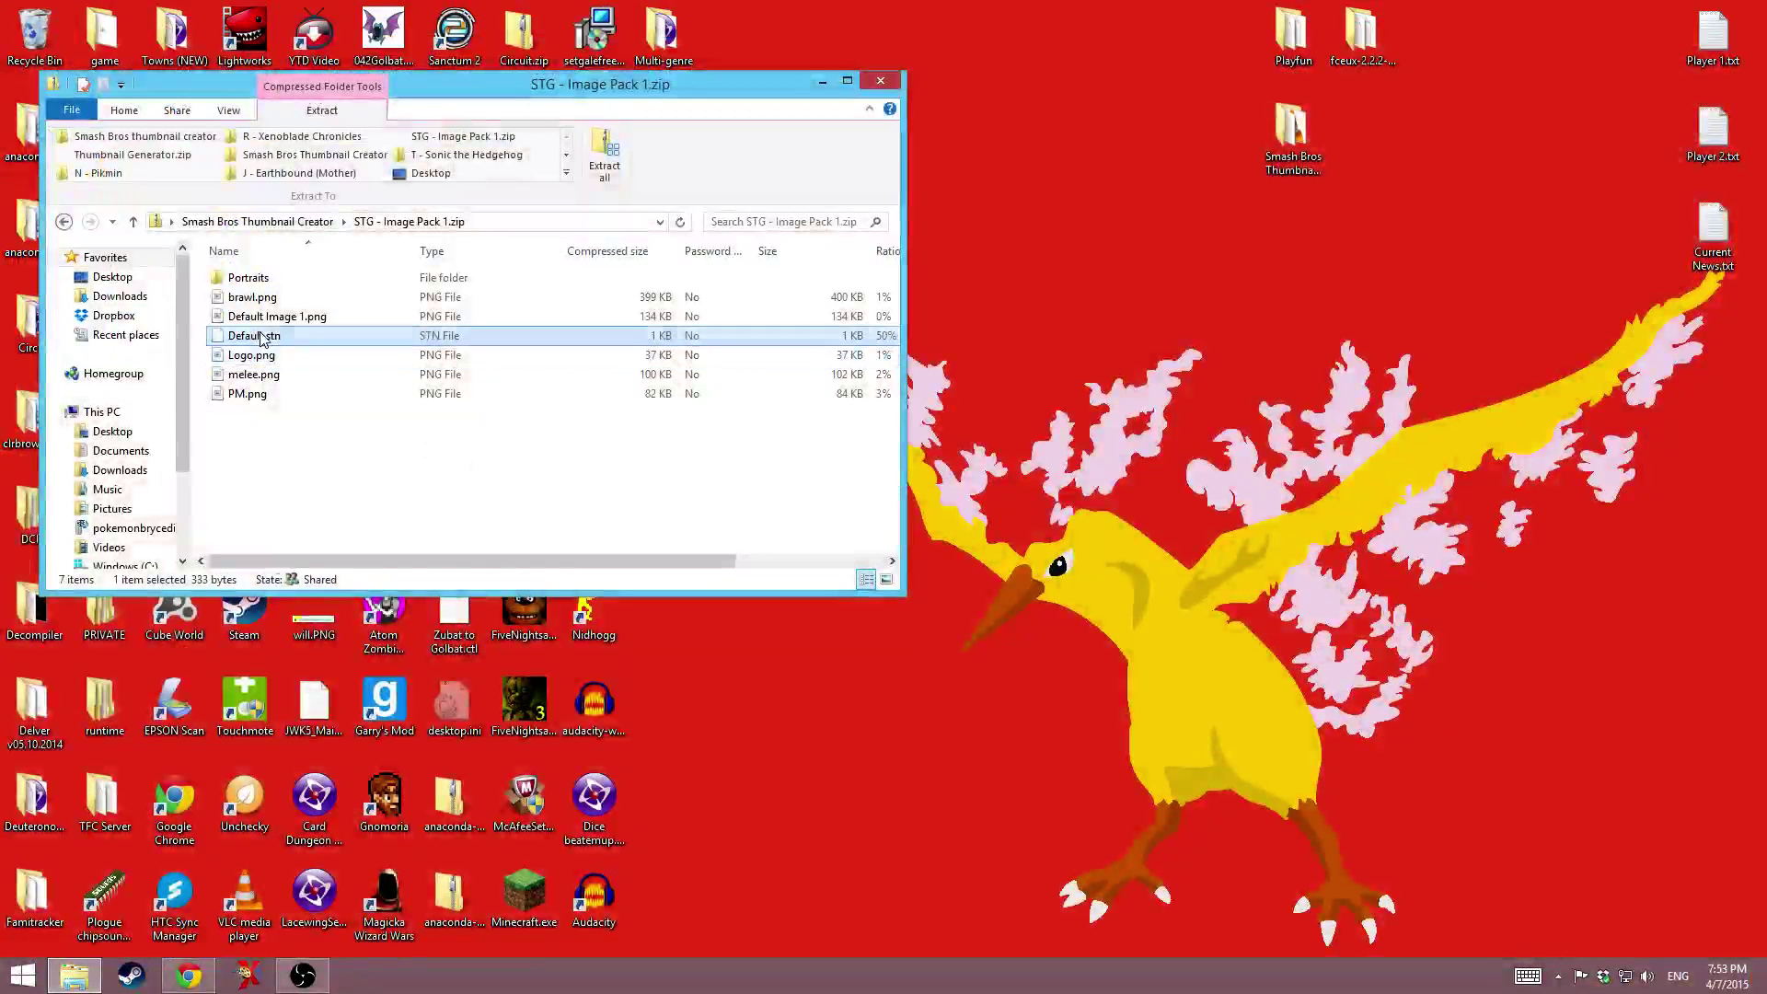
click(543, 419)
click(258, 222)
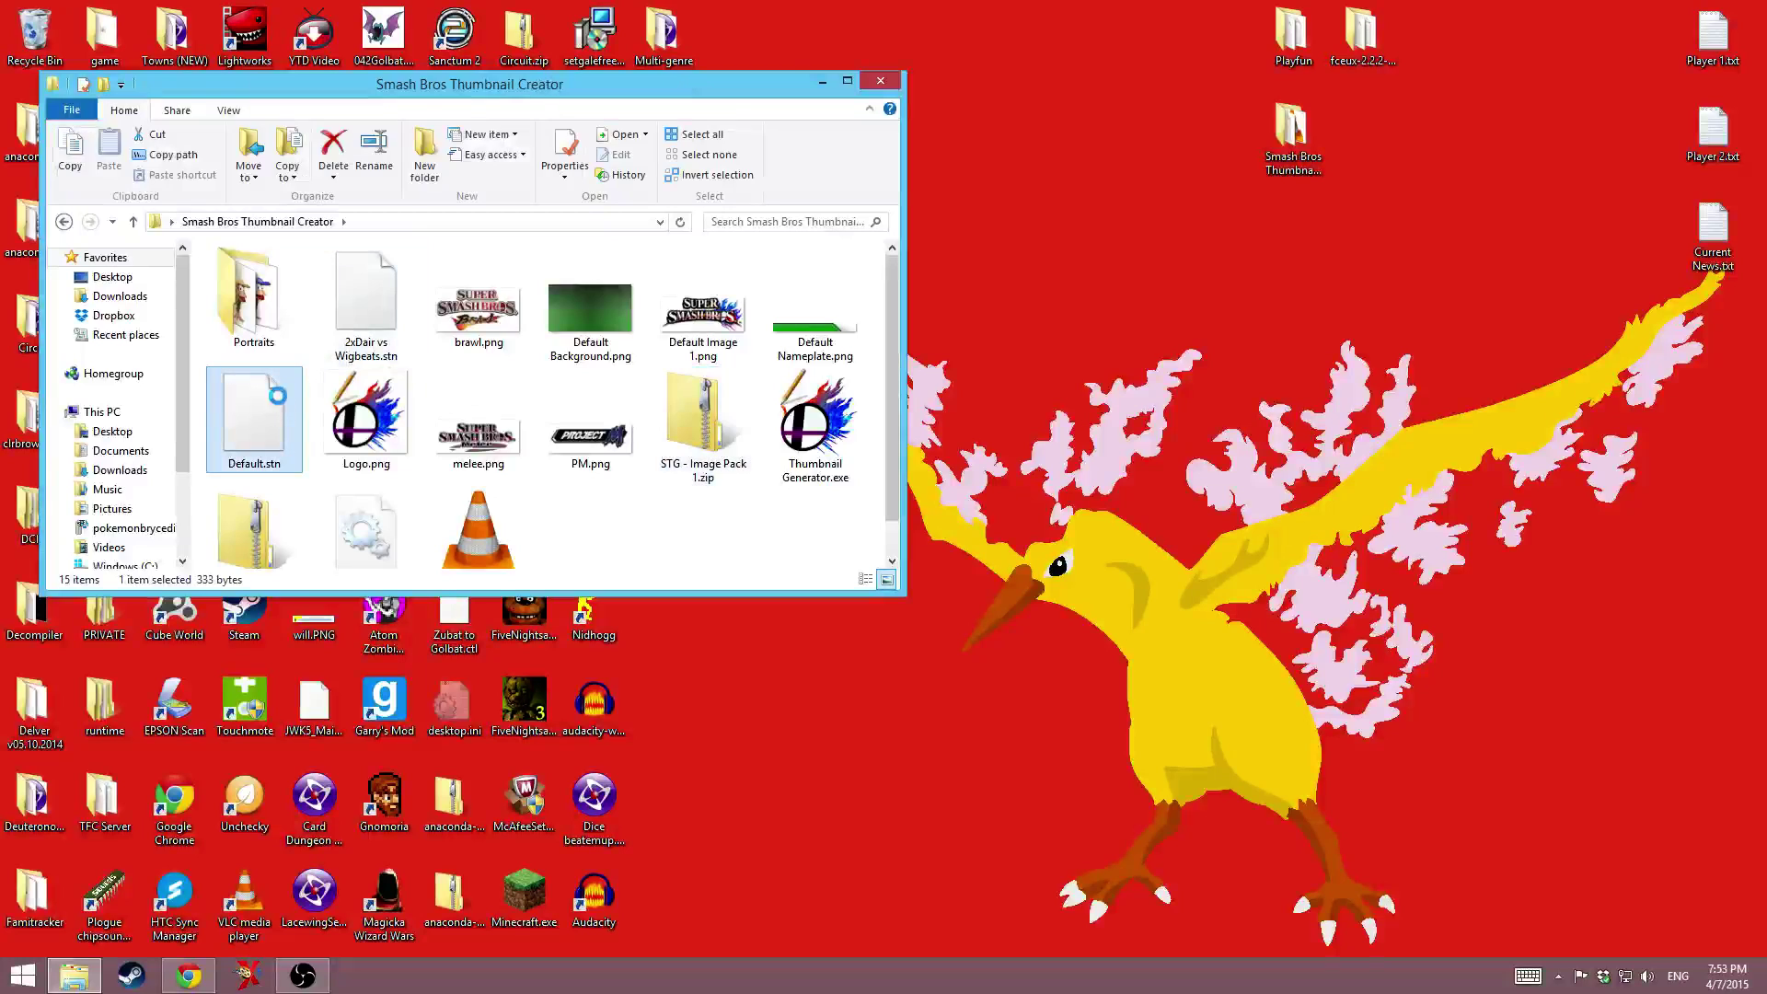
right_click(272, 389)
click(460, 454)
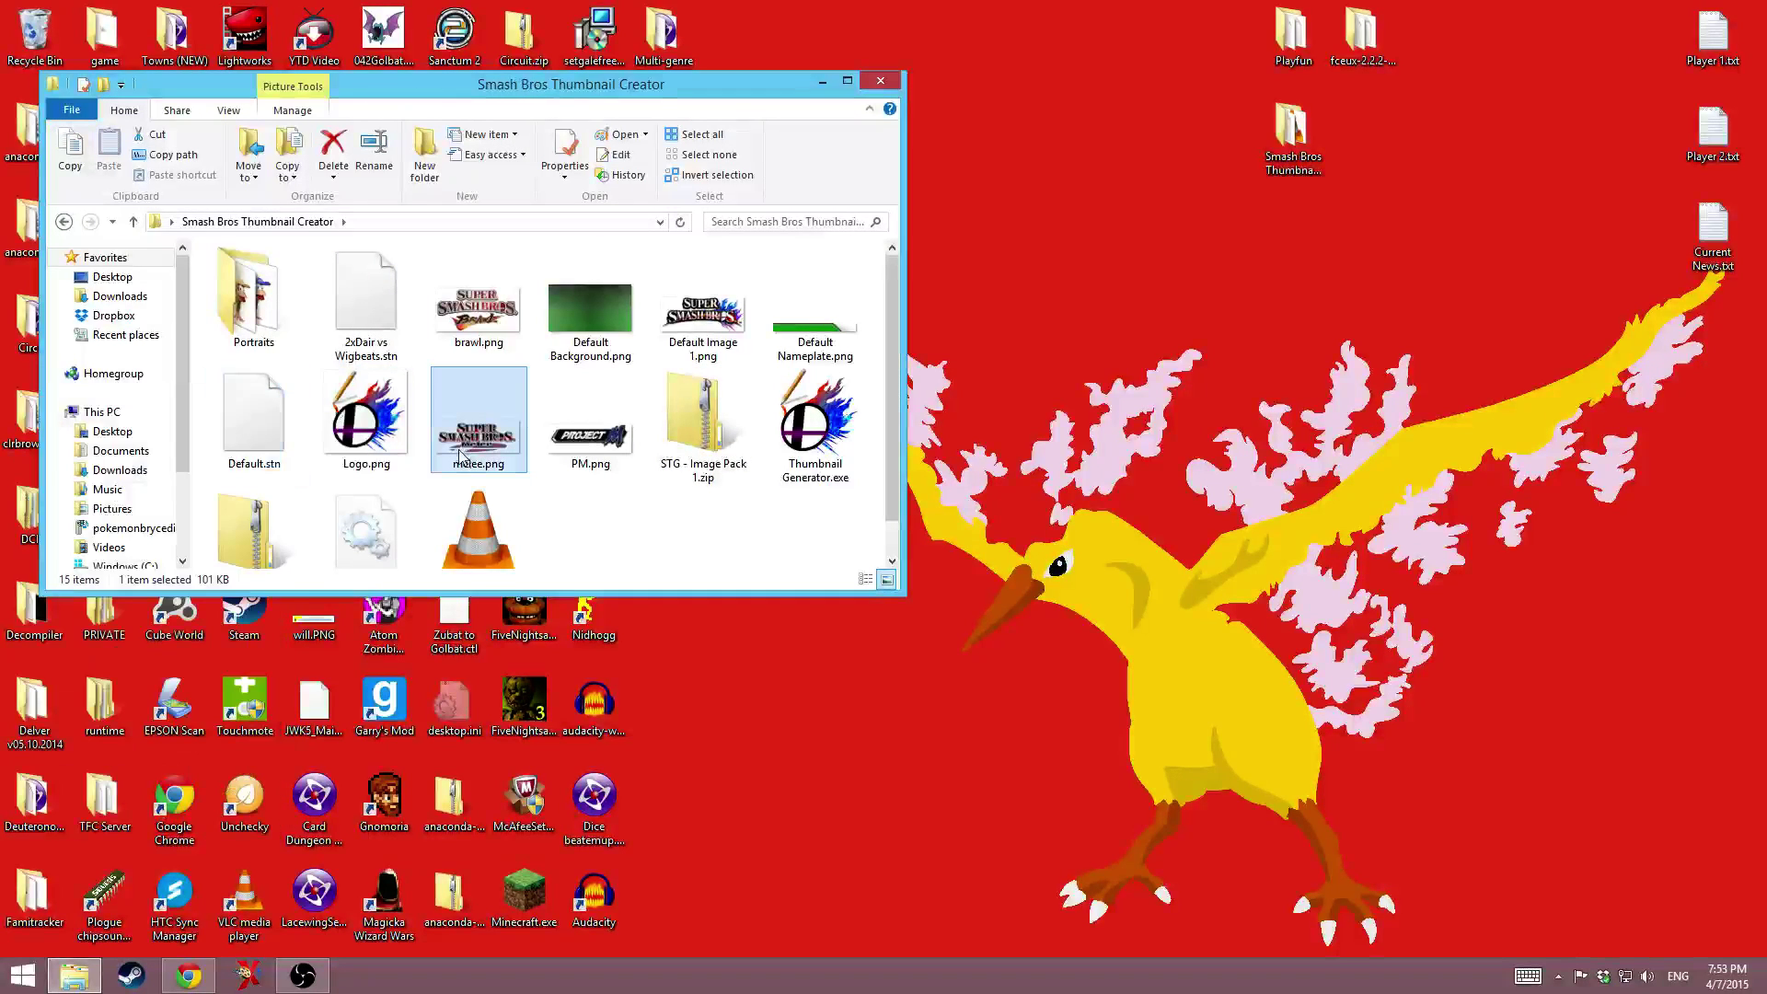
click(271, 387)
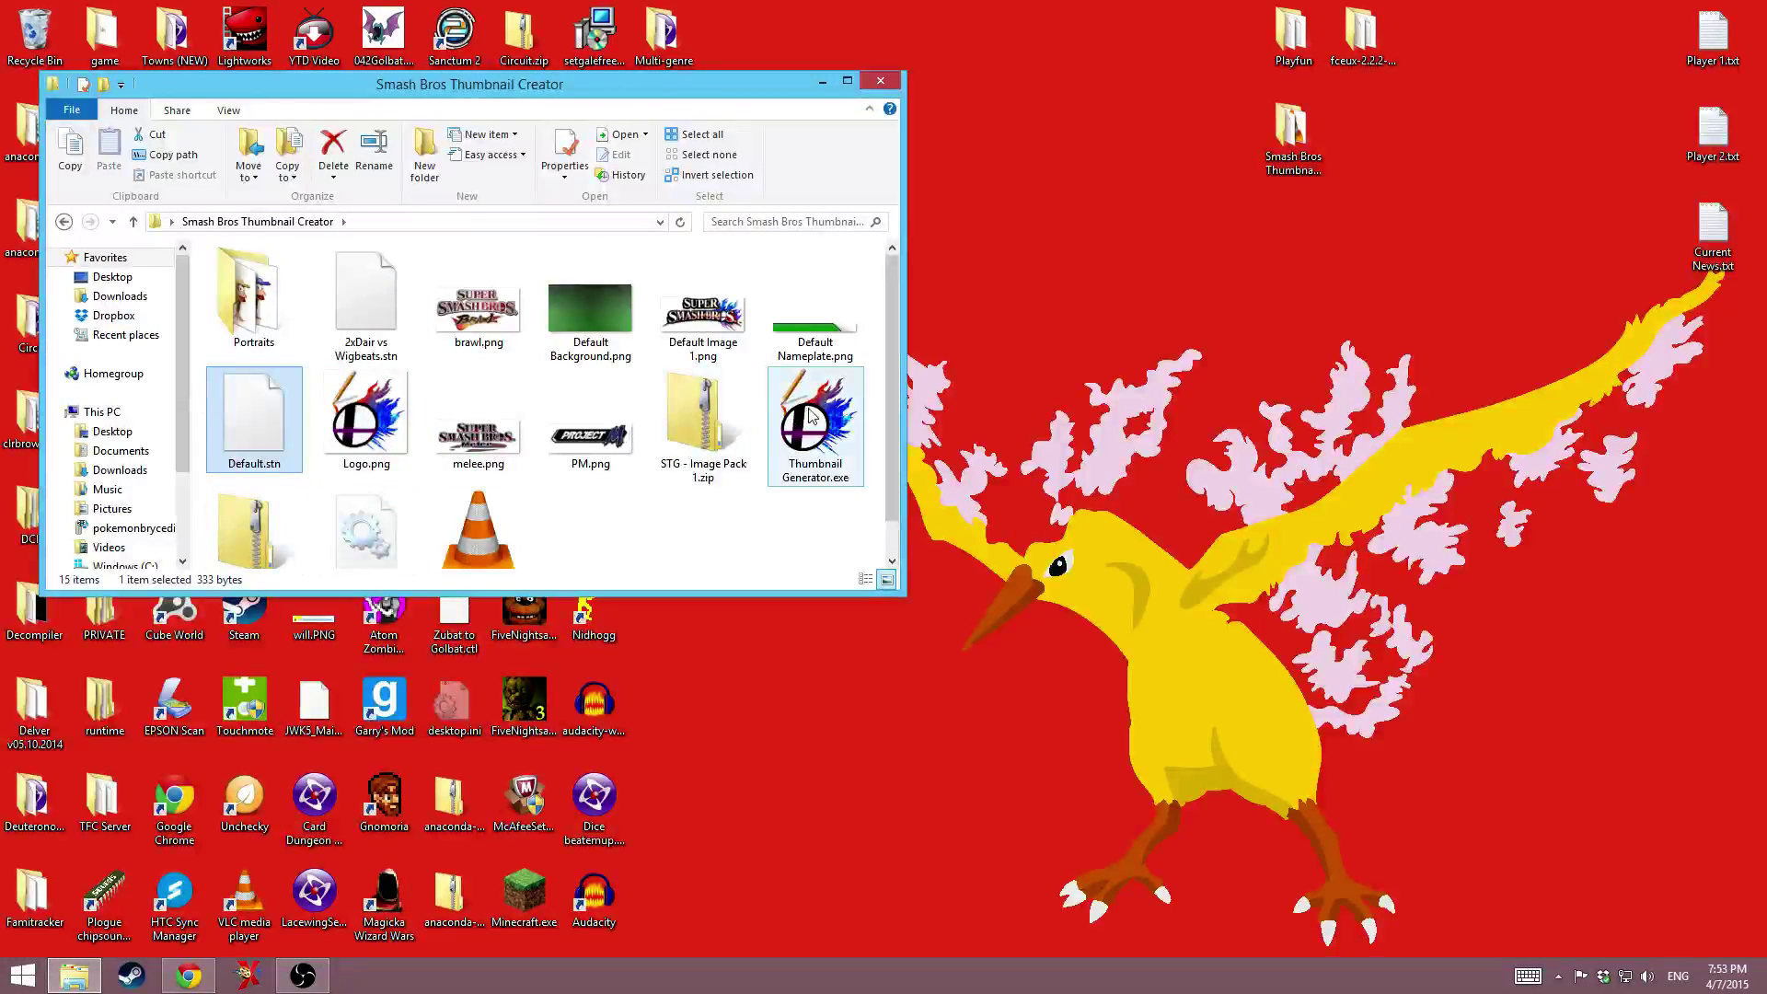
- Launch Thumbnail Generator.exe and move its window up and to the right
click(839, 449)
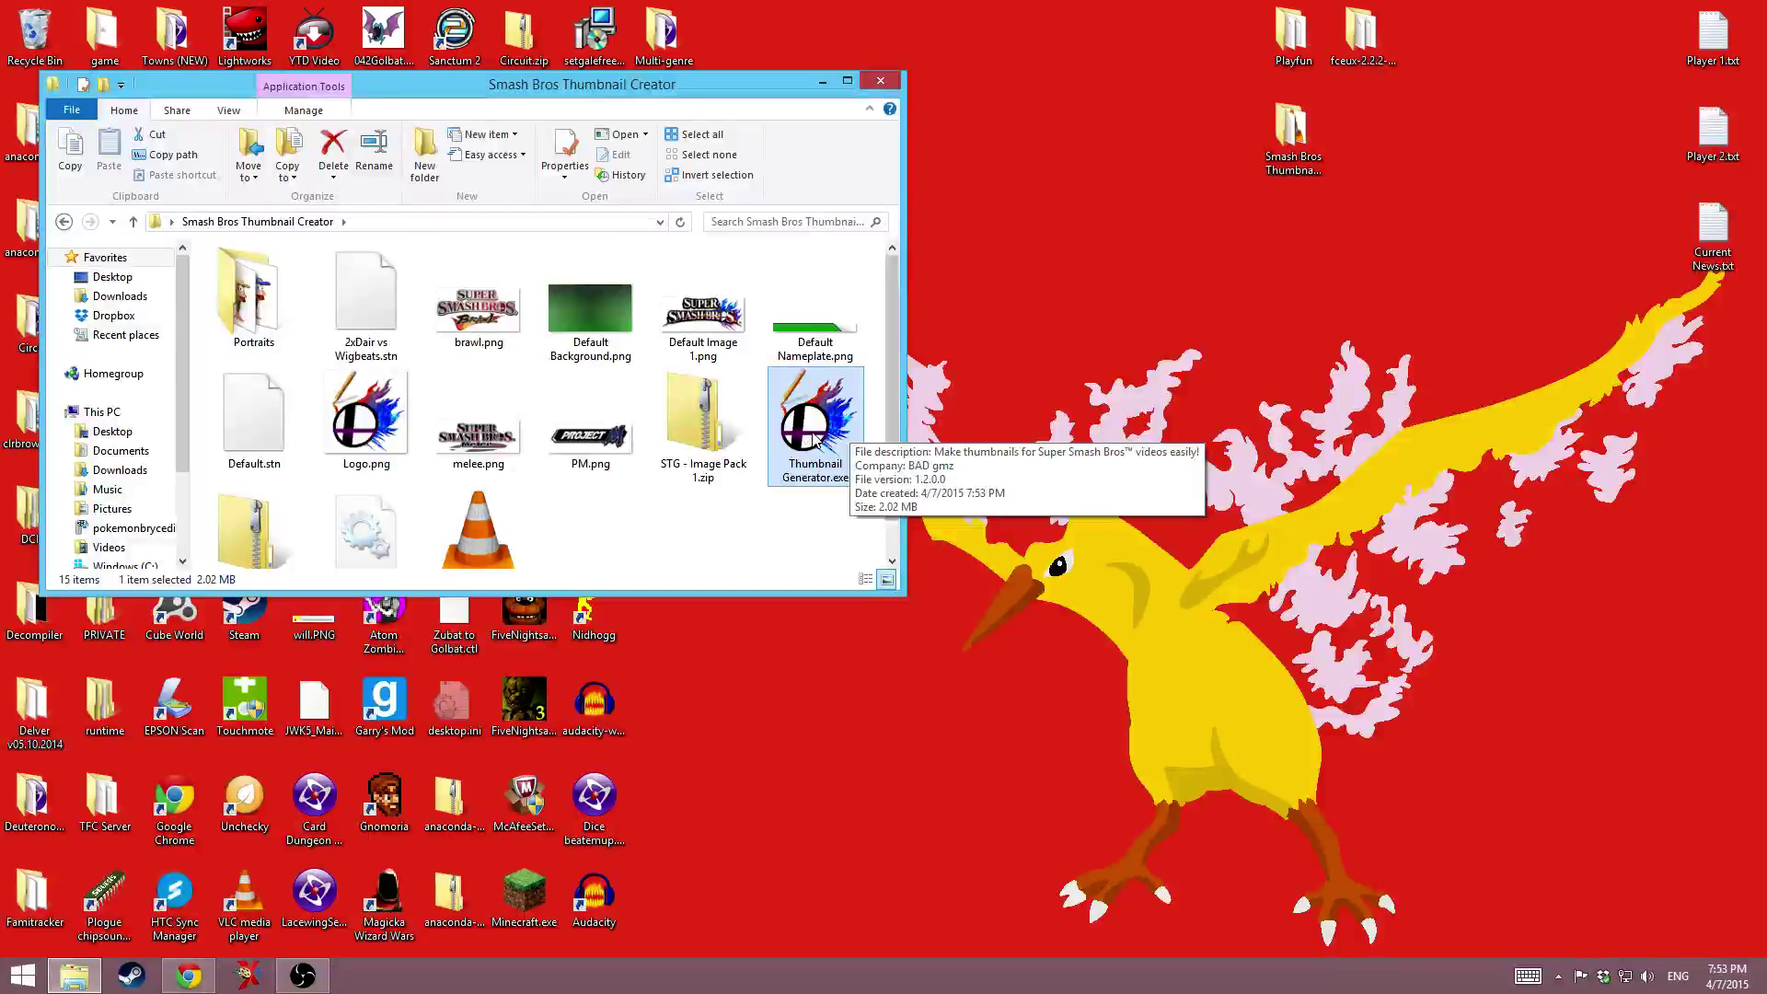
double_click(815, 439)
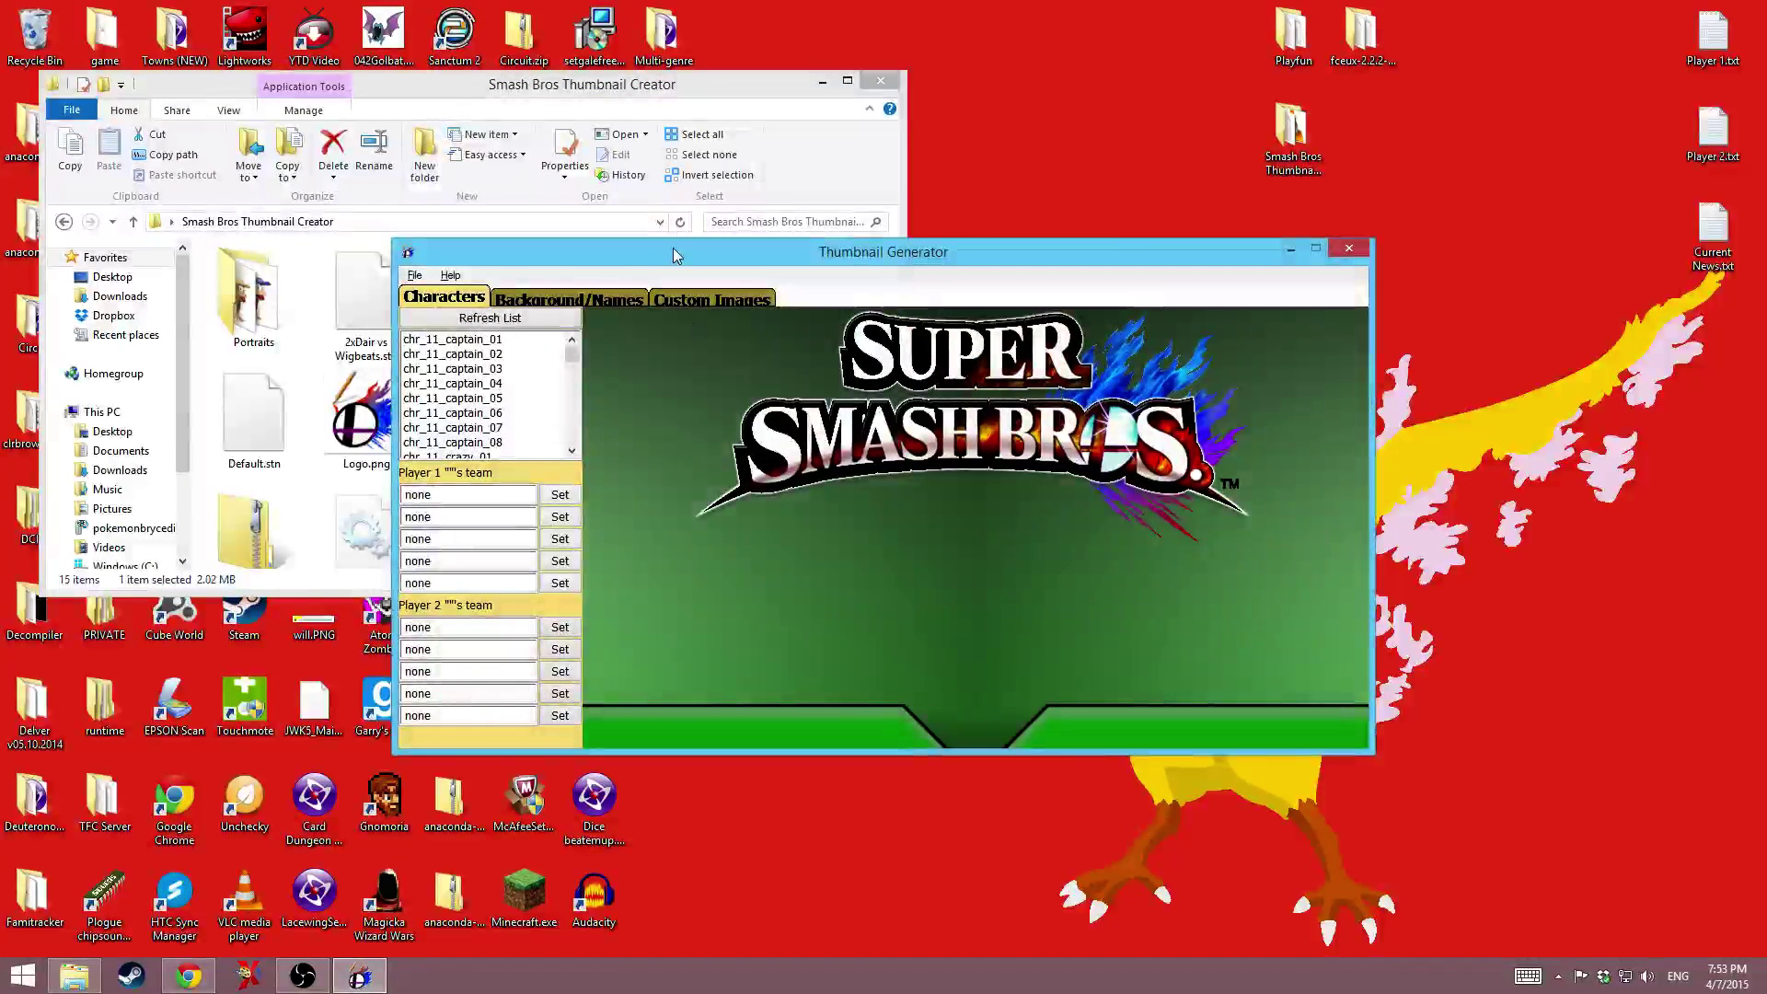
drag(675, 256, 926, 75)
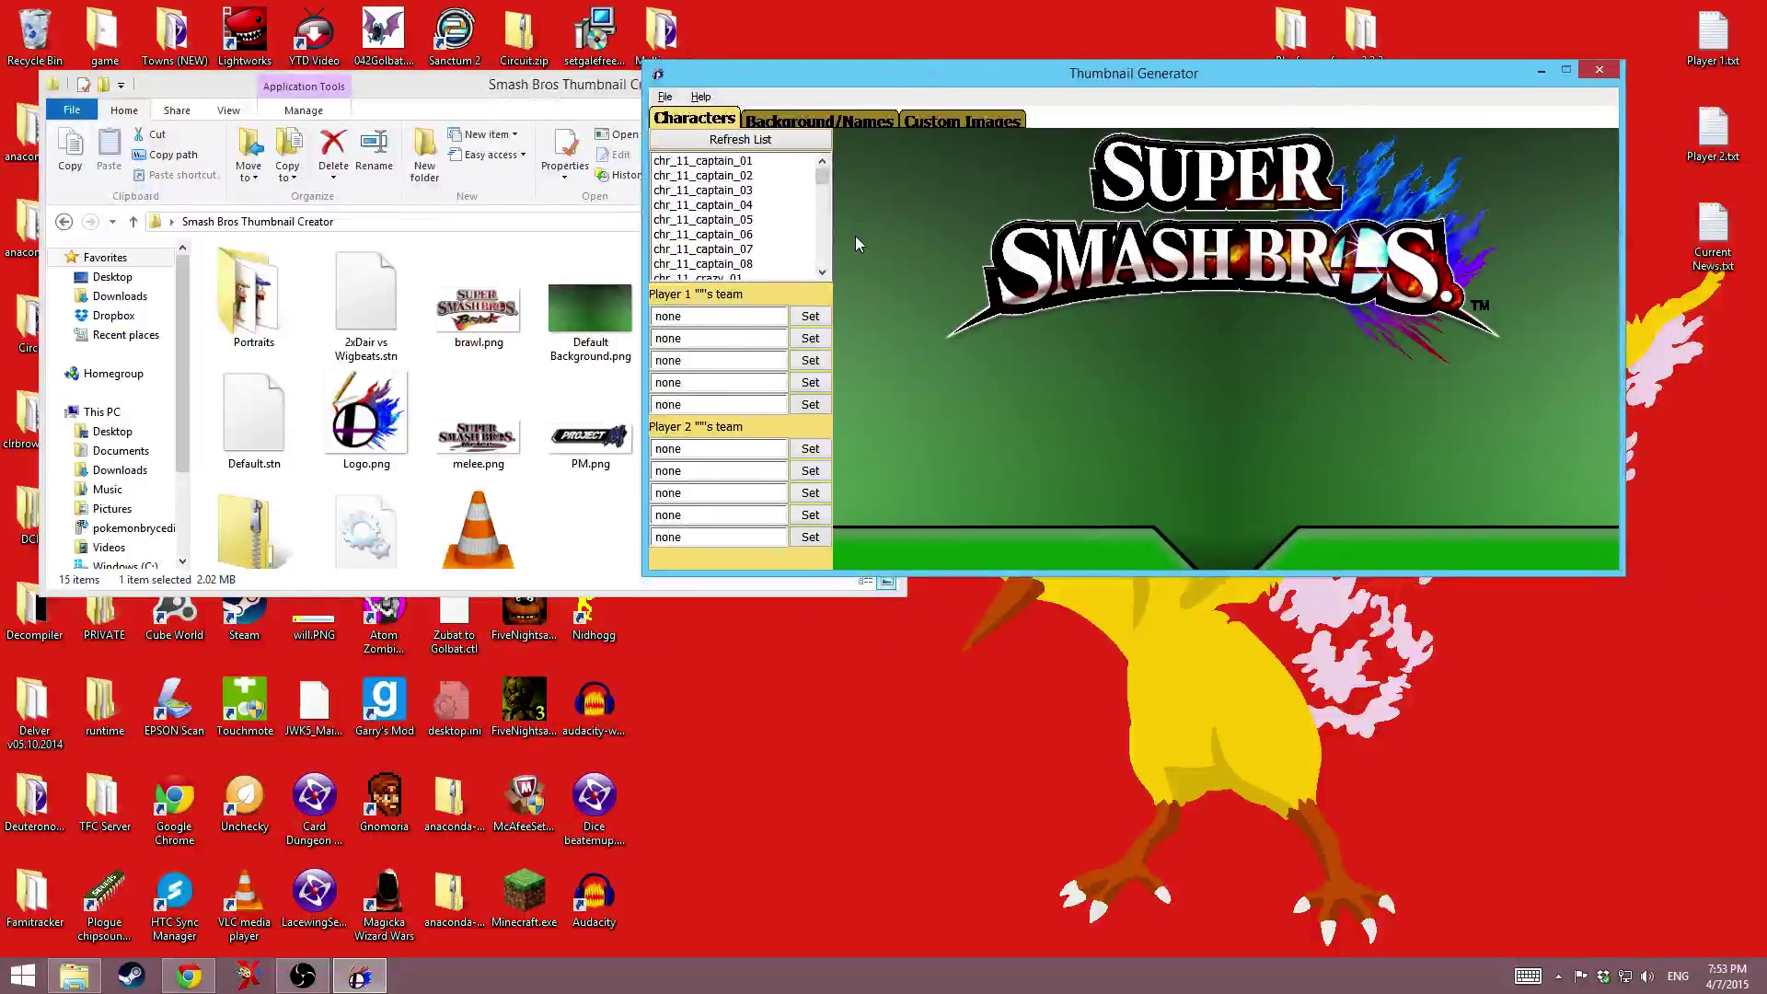
- Compare against the Chrome reference screenshot, then open 2xDair vs Wigbeats.stn
click(189, 977)
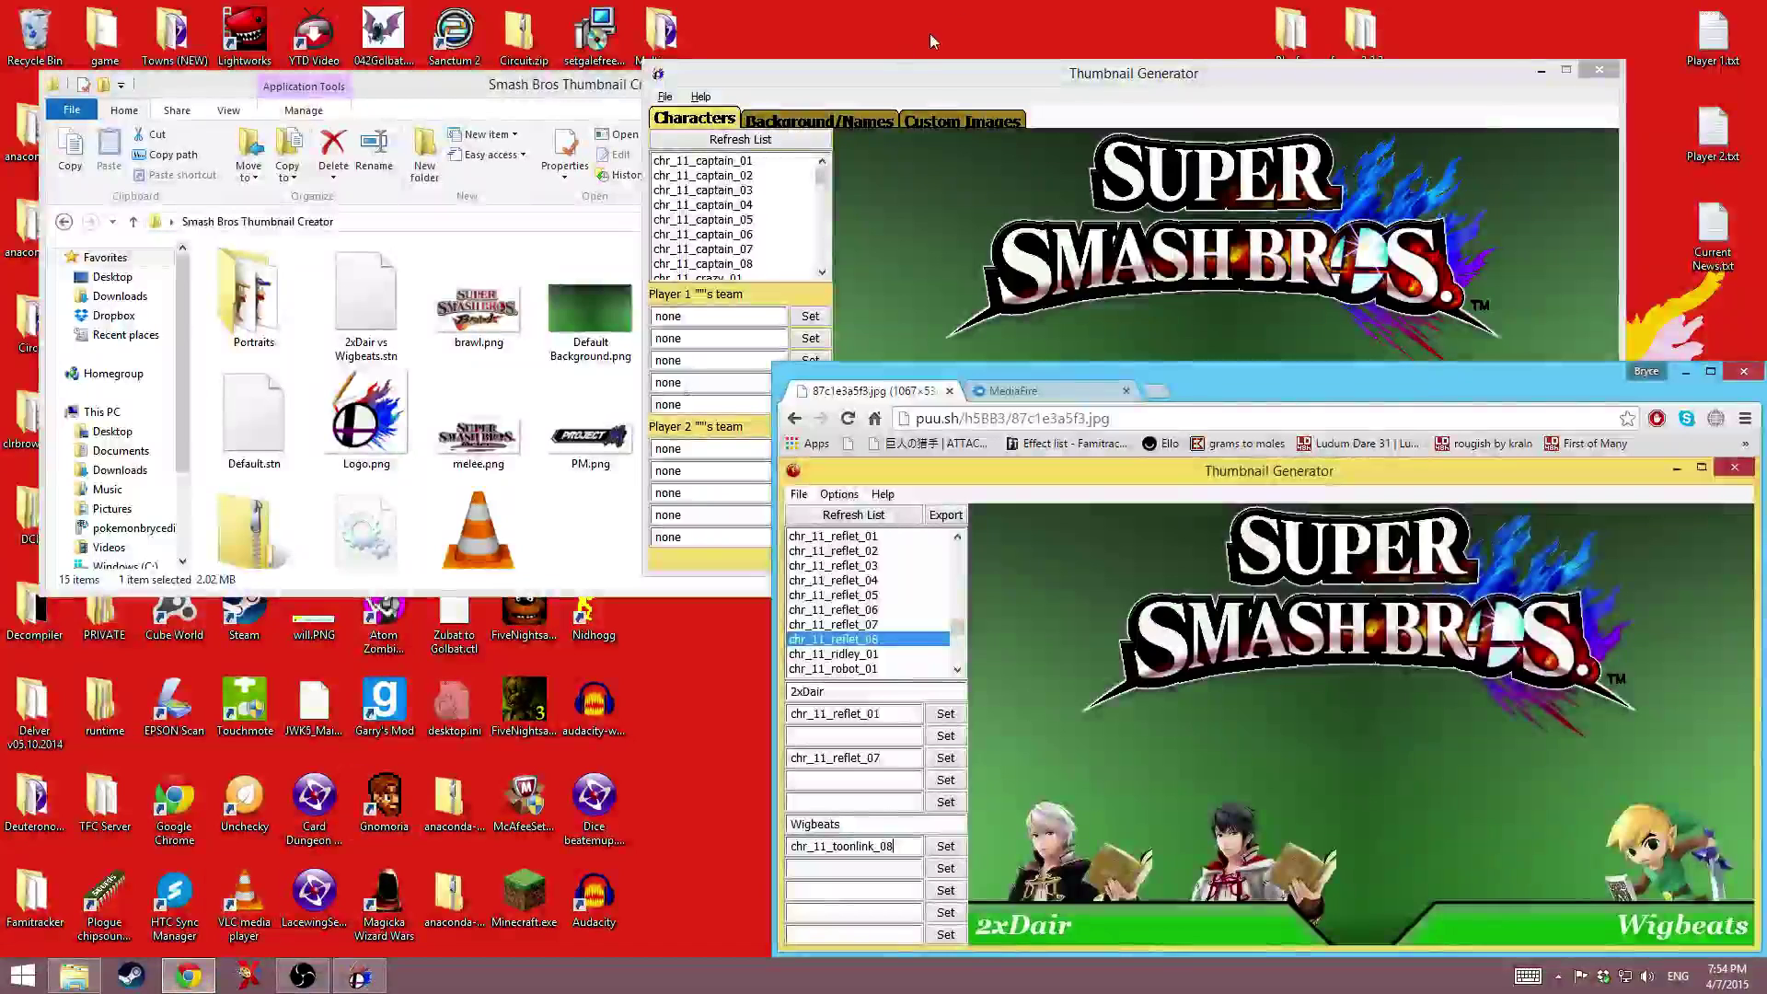
drag(926, 81, 311, 85)
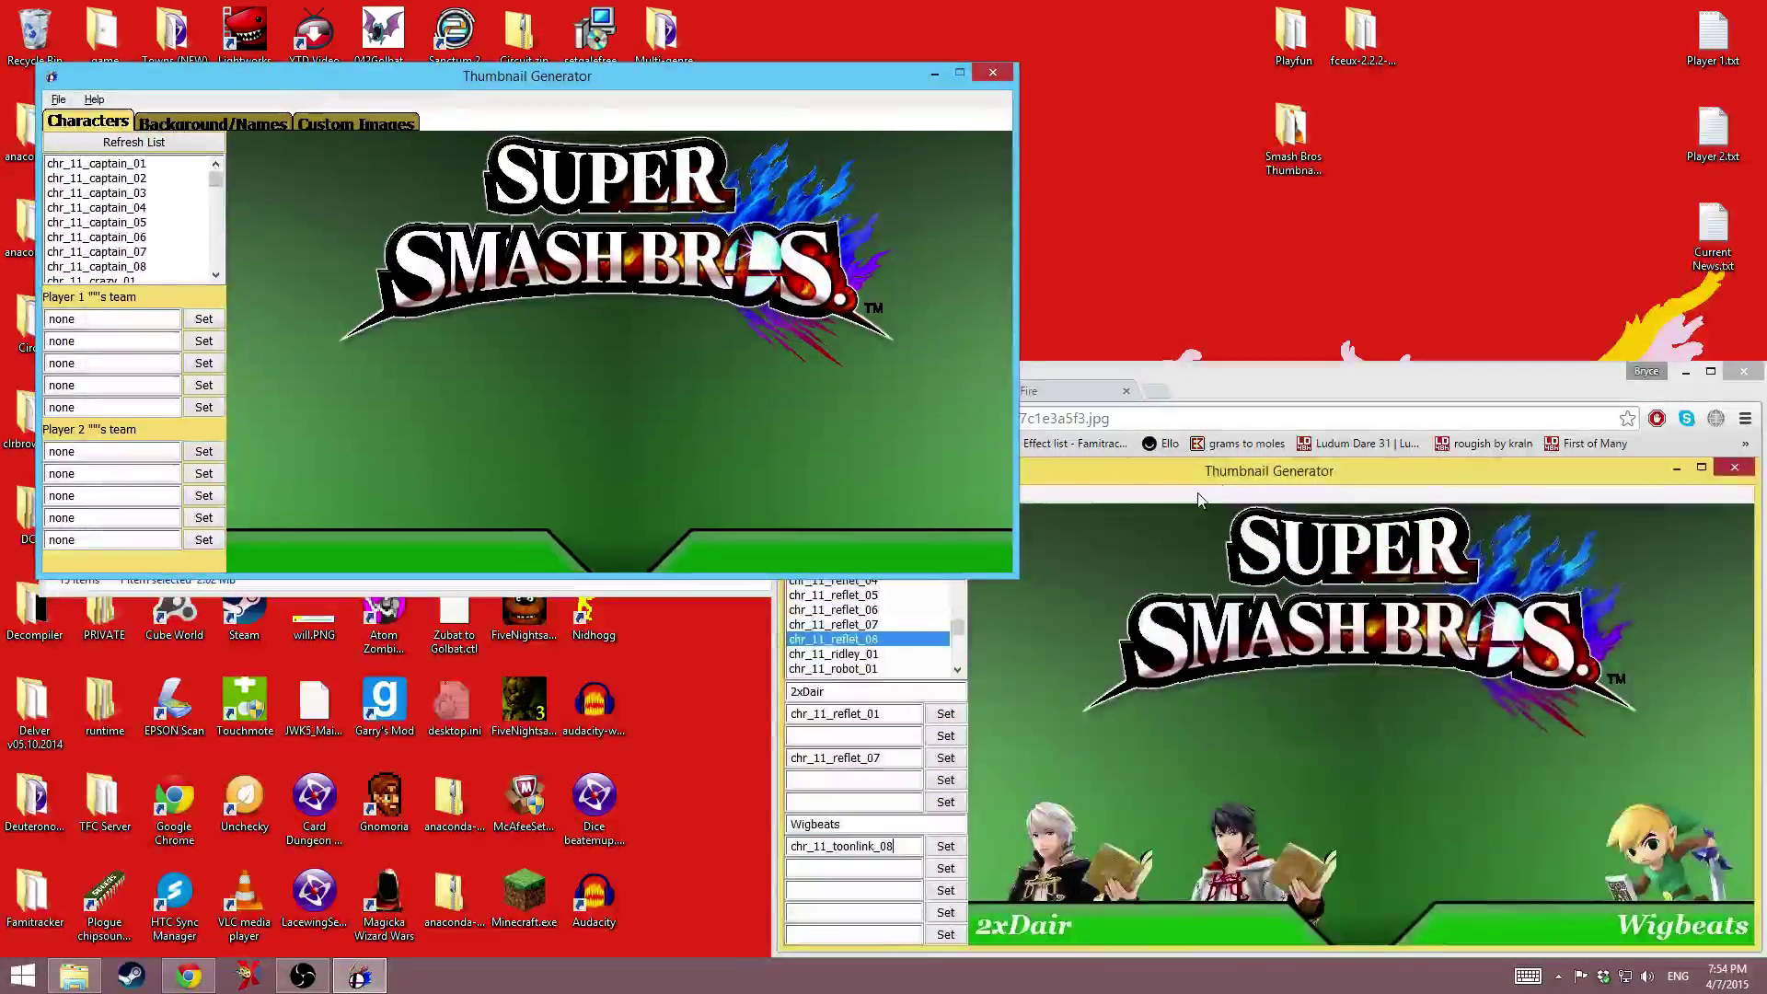
mouse_move(1229, 385)
mouse_down()
mouse_move(1261, 385)
mouse_move(1208, 383)
mouse_up()
click(58, 98)
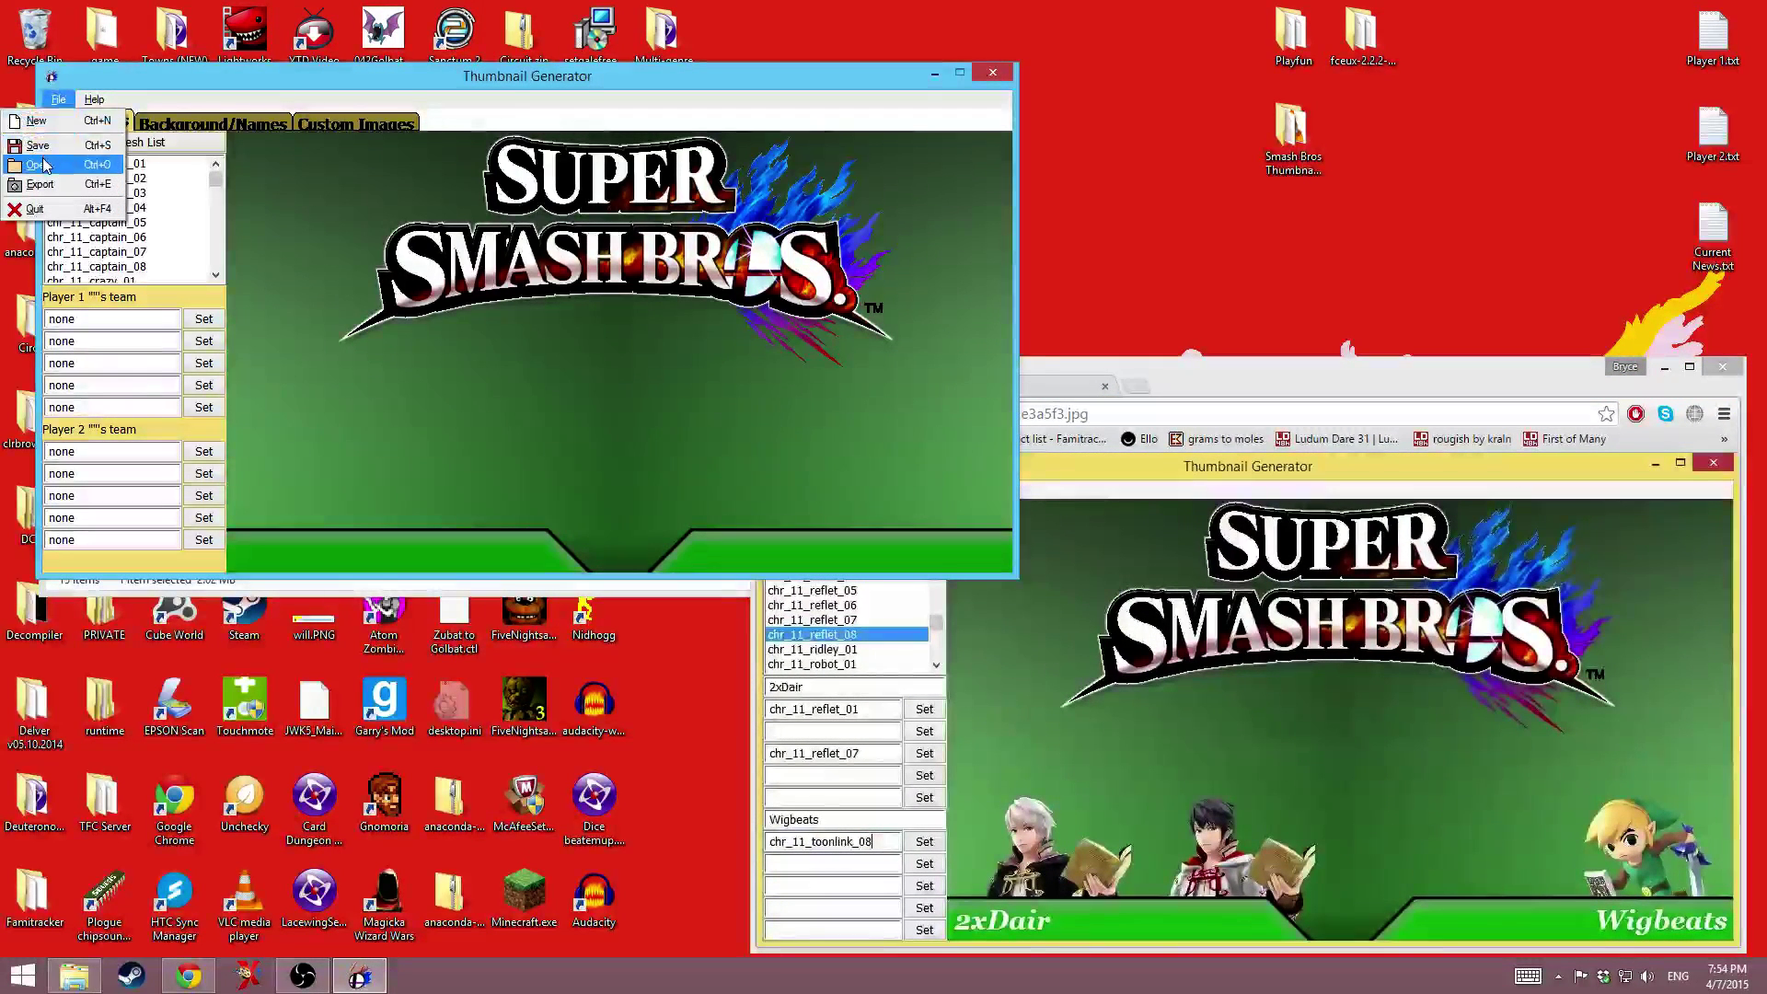
click(38, 165)
double_click(350, 259)
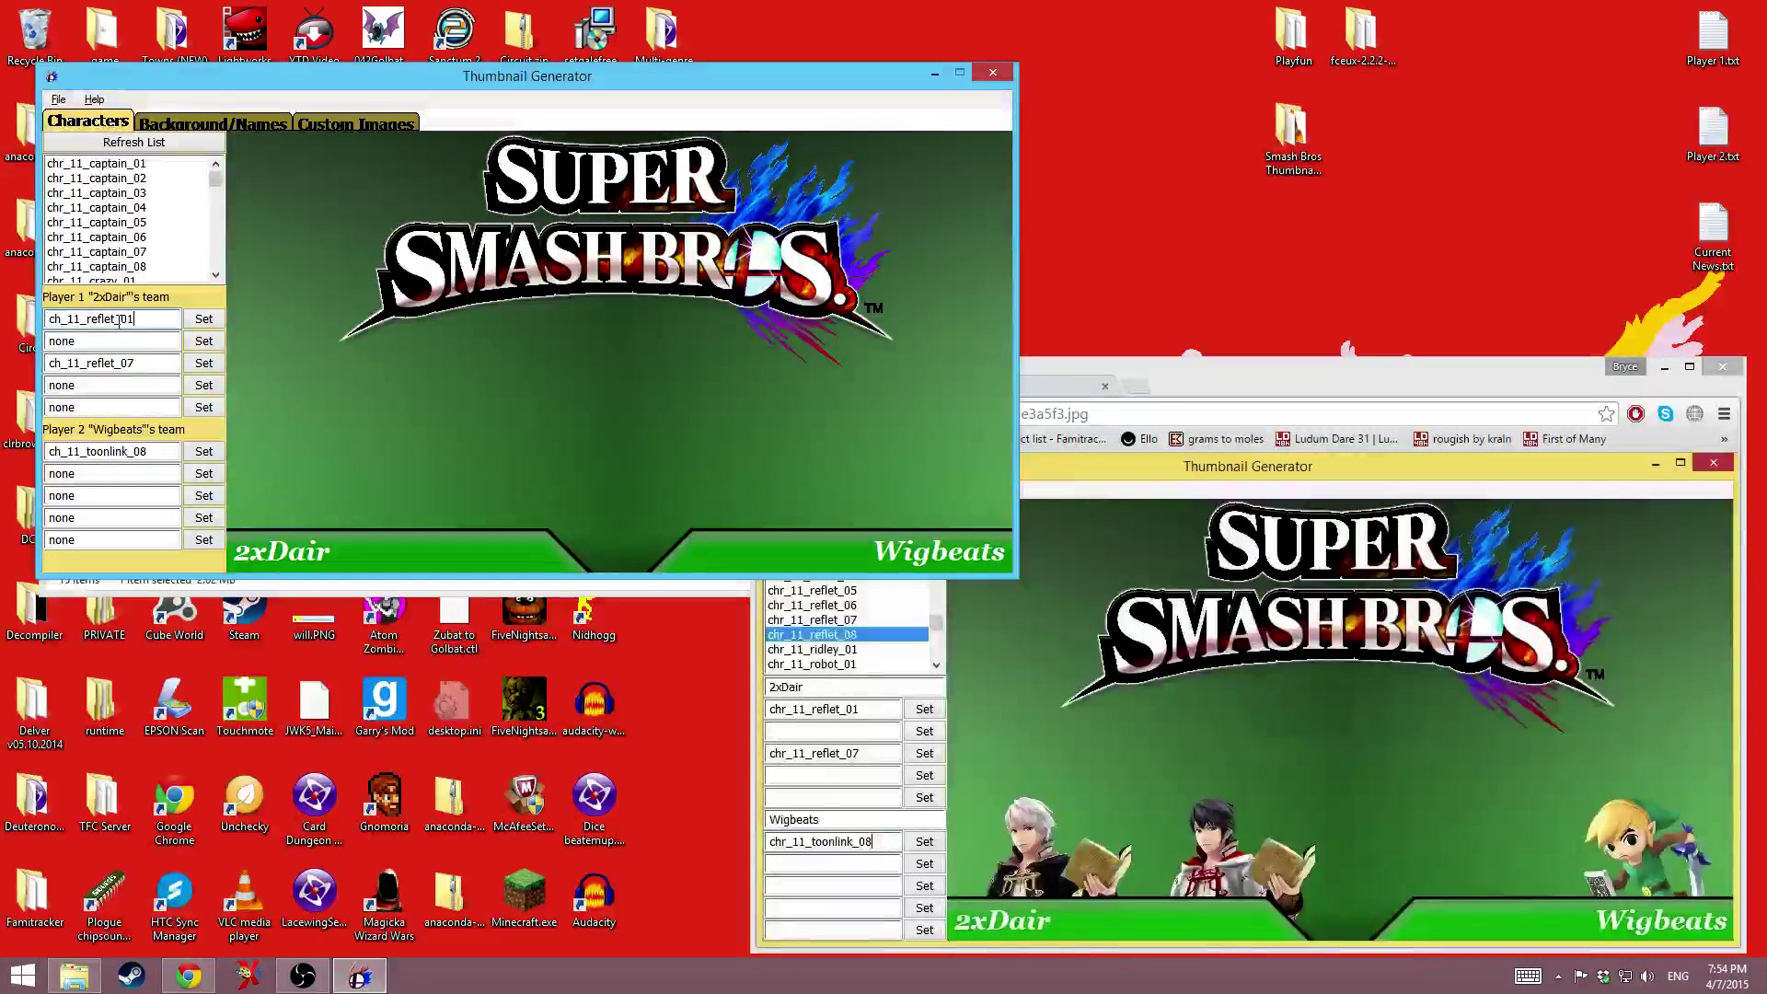
- Insert the missing 'r' into the three chr_11 character codes for 2xDair and Wigbeats
click(138, 222)
scroll(138, 228, down, 1)
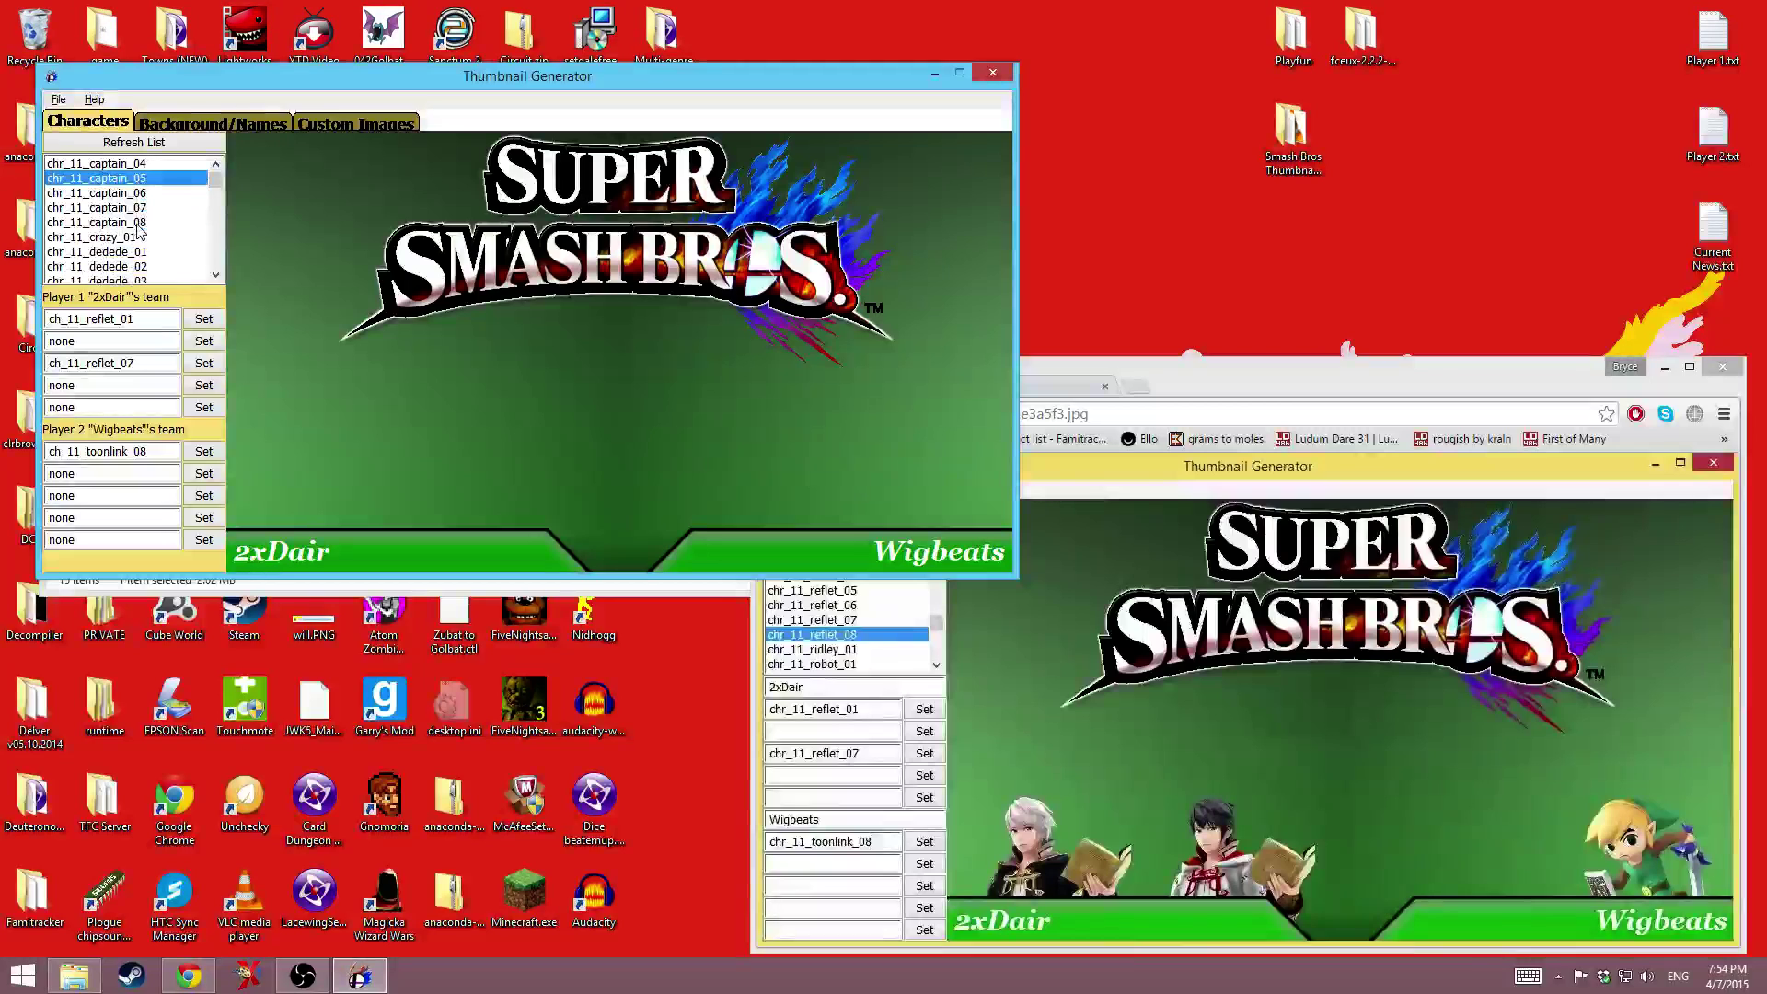
click(61, 318)
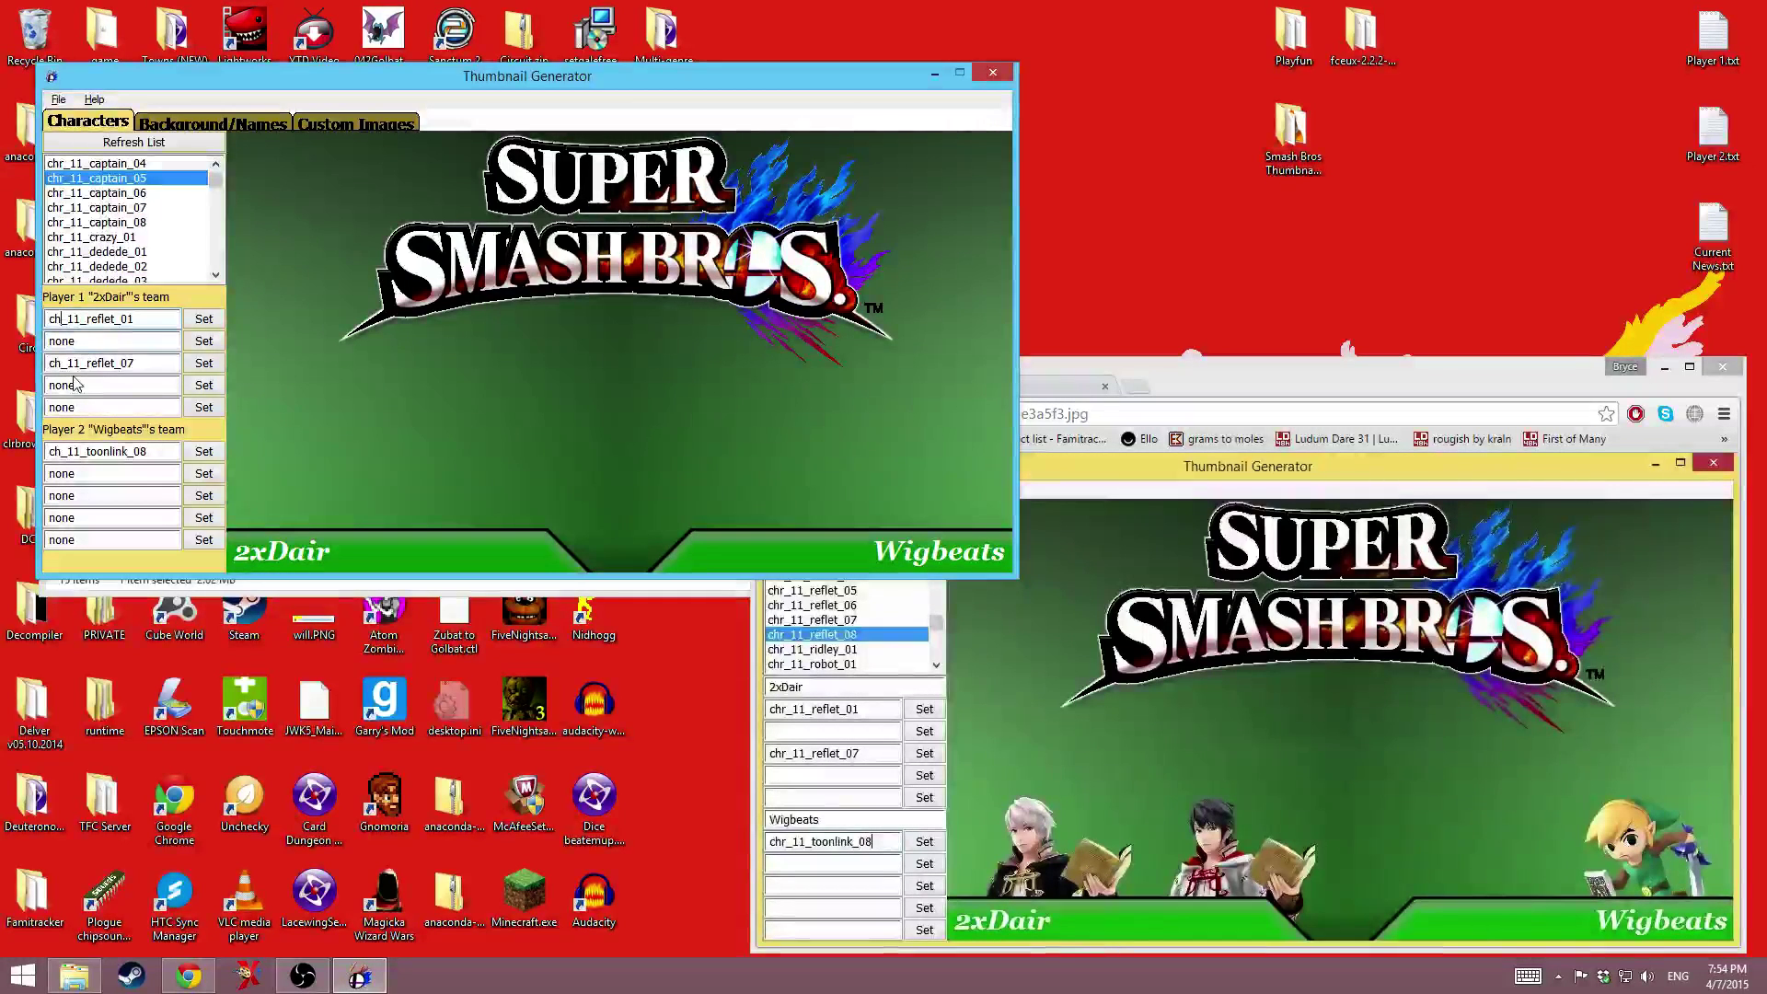
text(r)
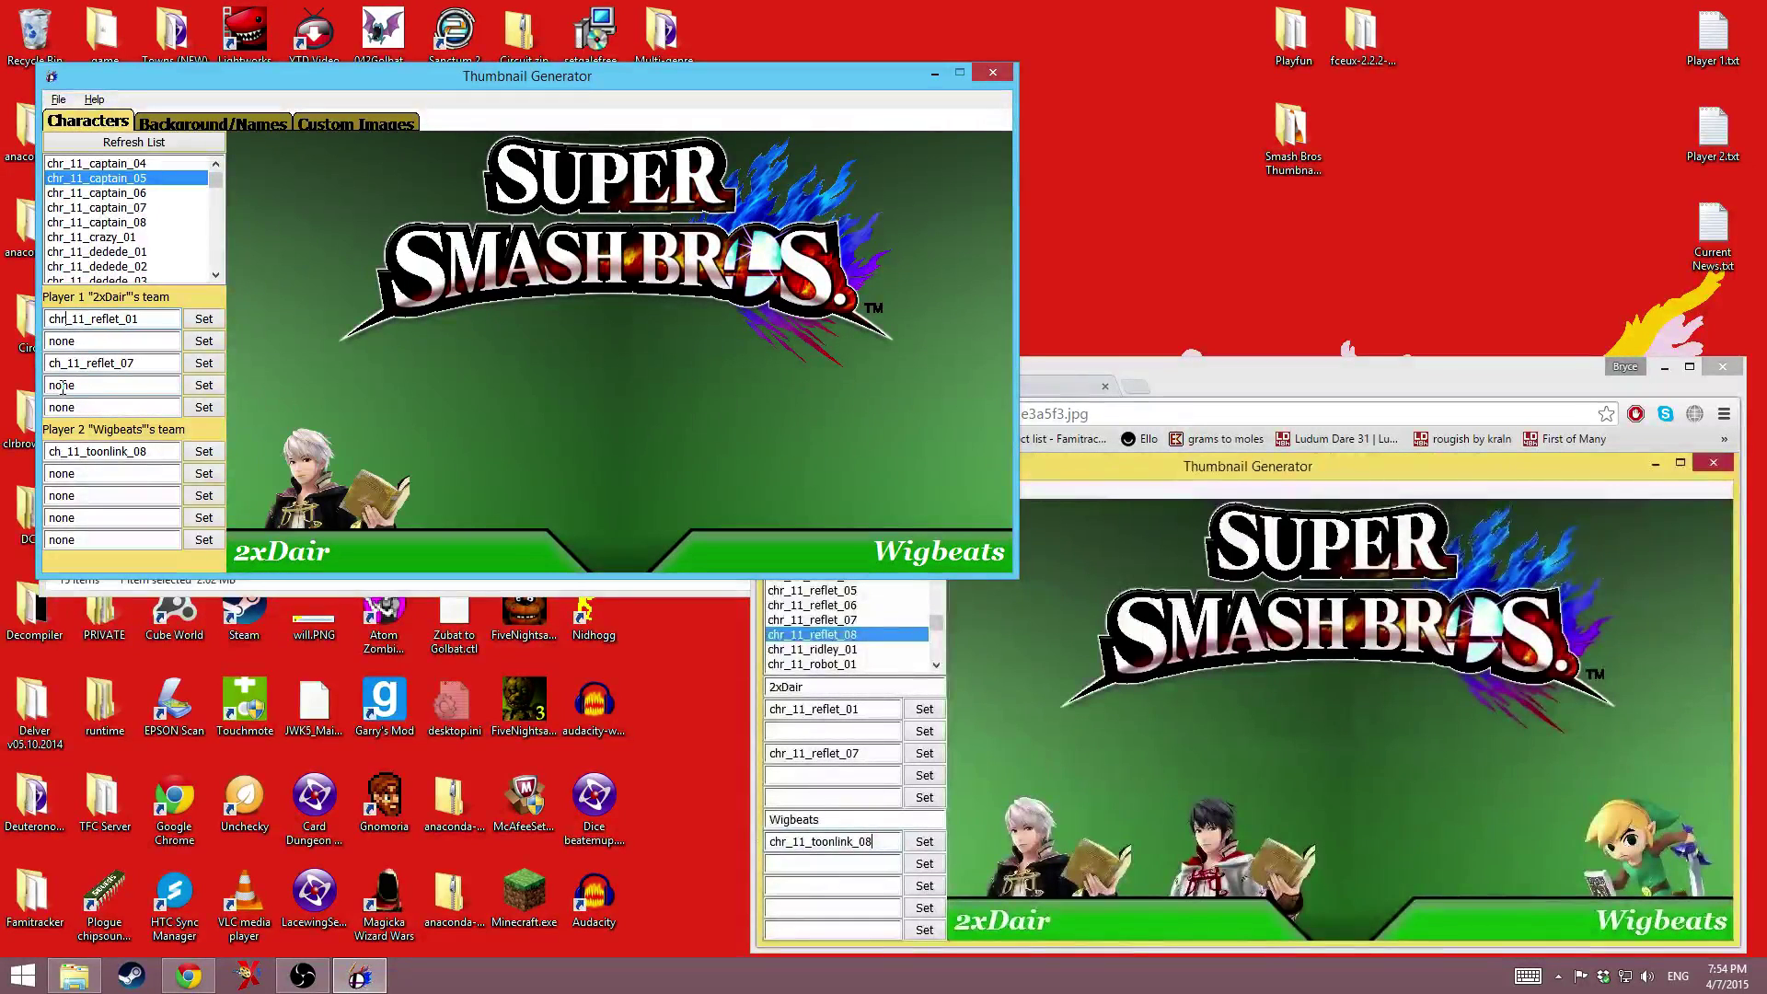
click(61, 451)
text(r)
click(59, 363)
text(r)
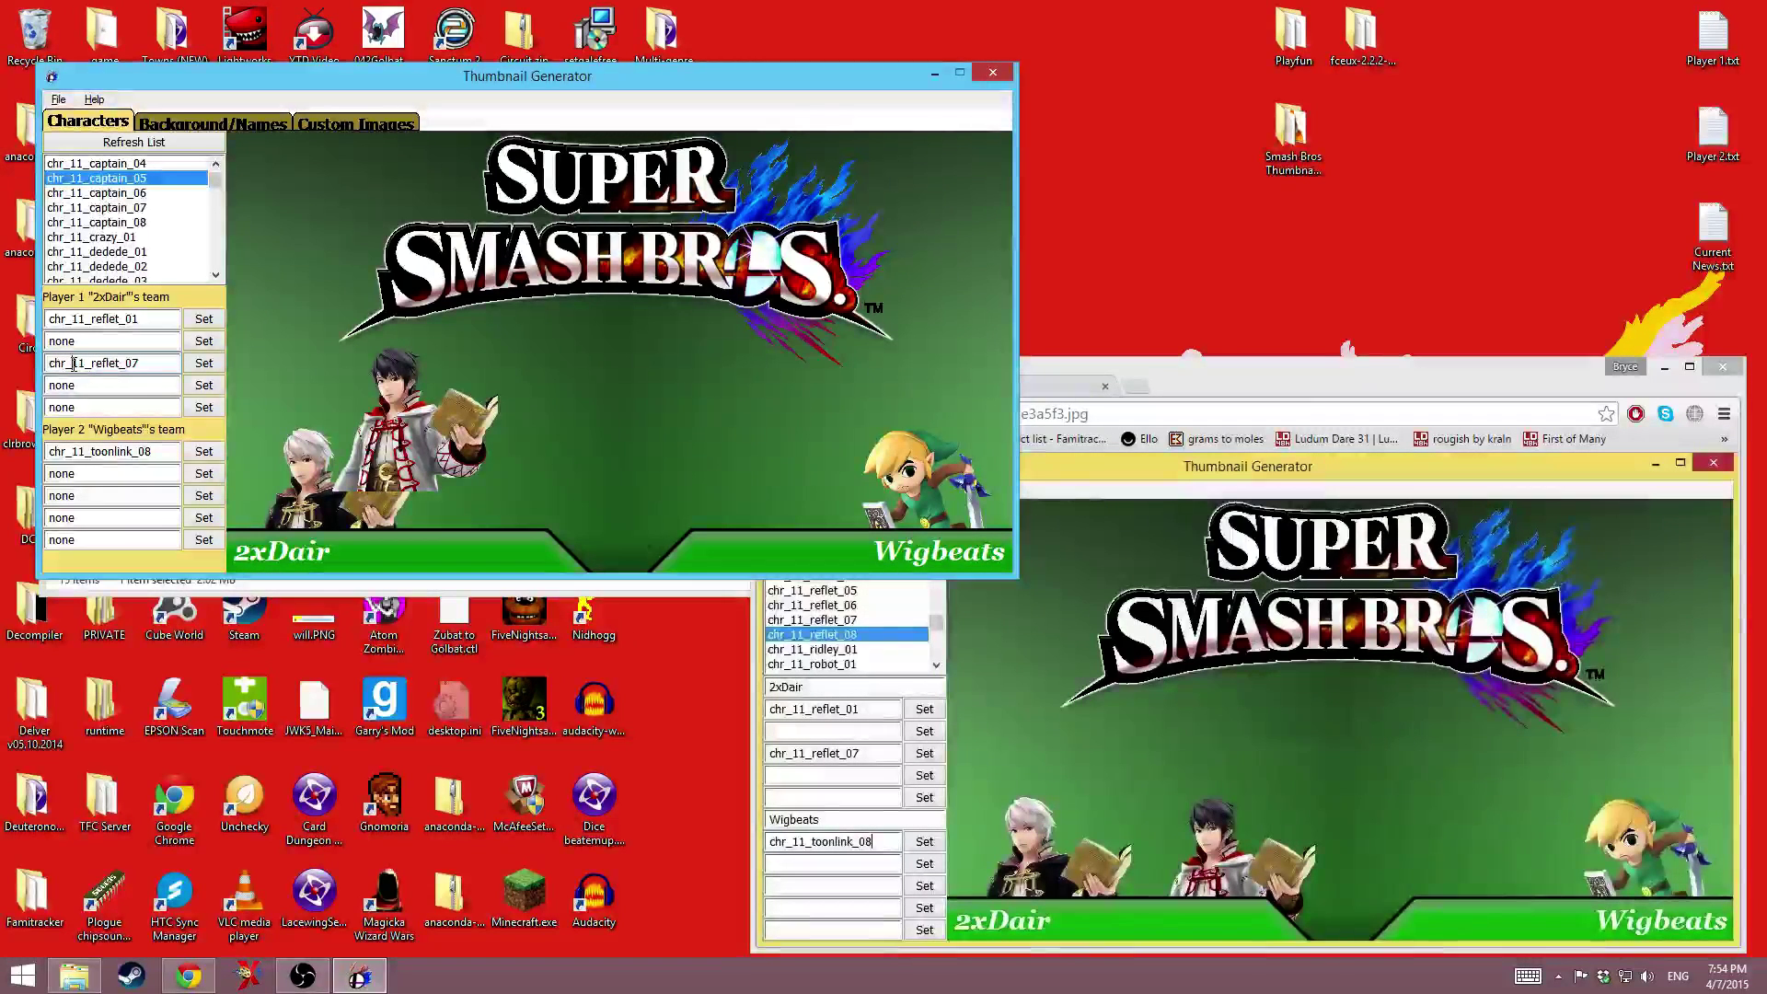
- Move chr_11_reflet_07 into 2xDair's second slot and set the following slots to none
double_click(111, 363)
key(BackSpace)
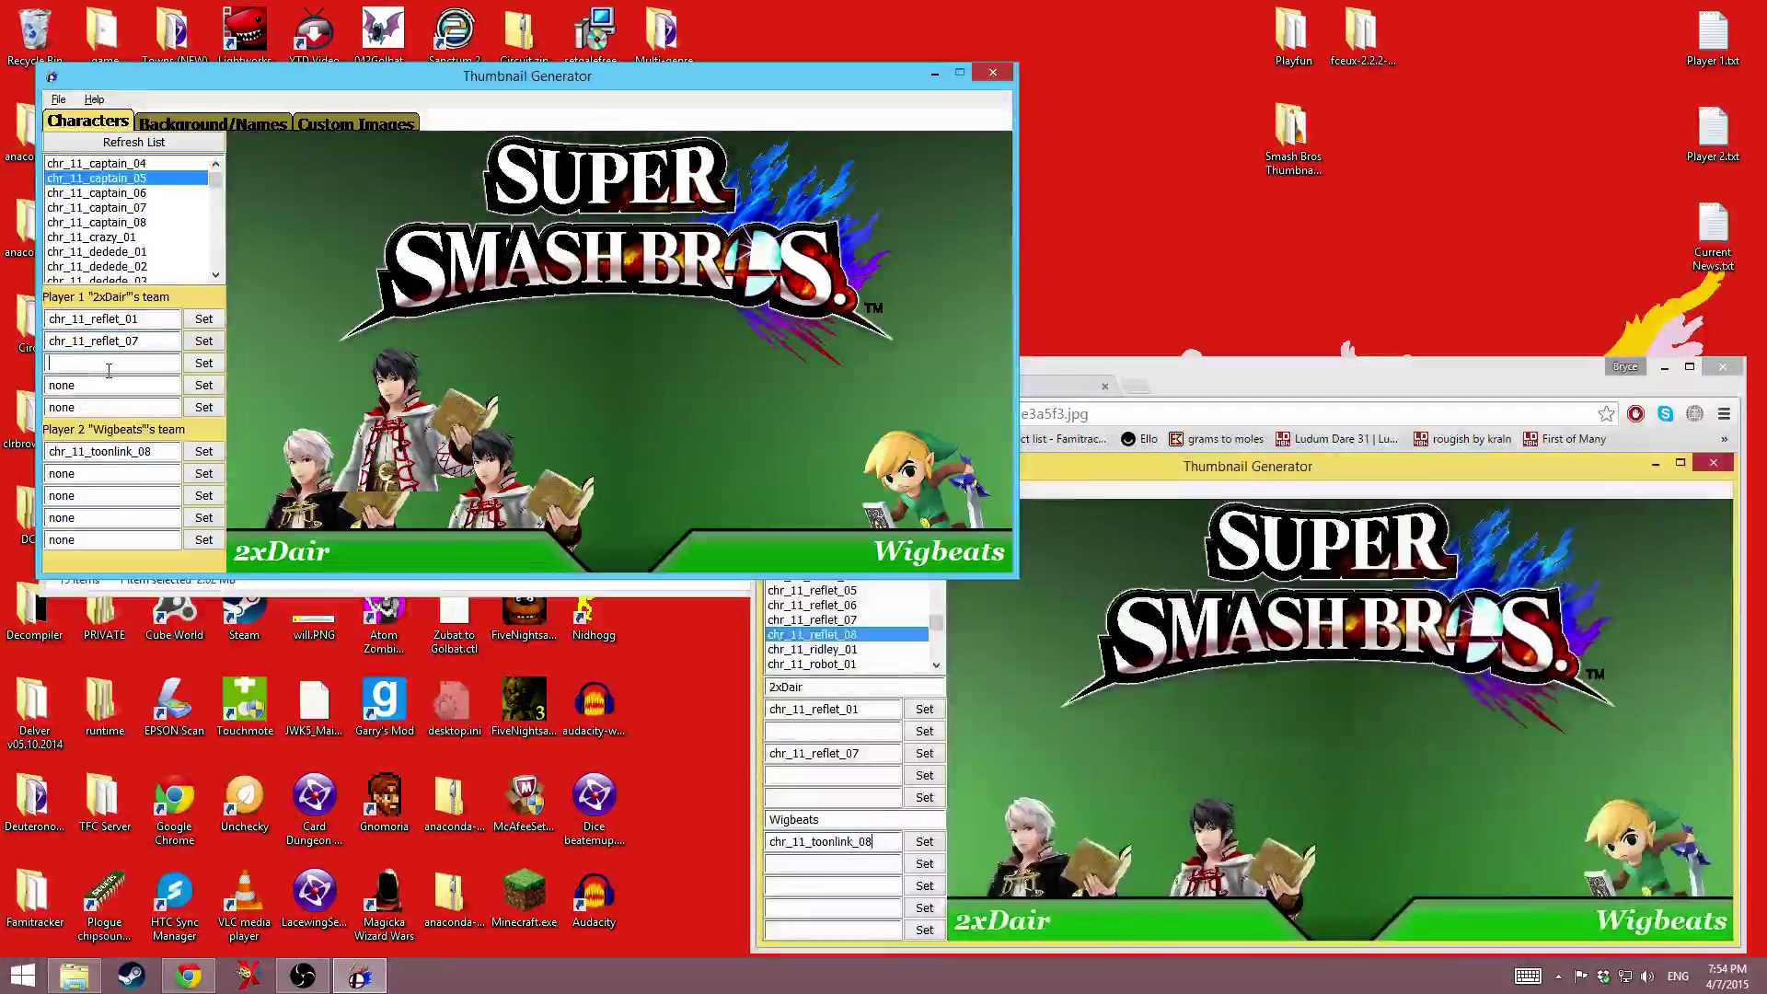
click(109, 368)
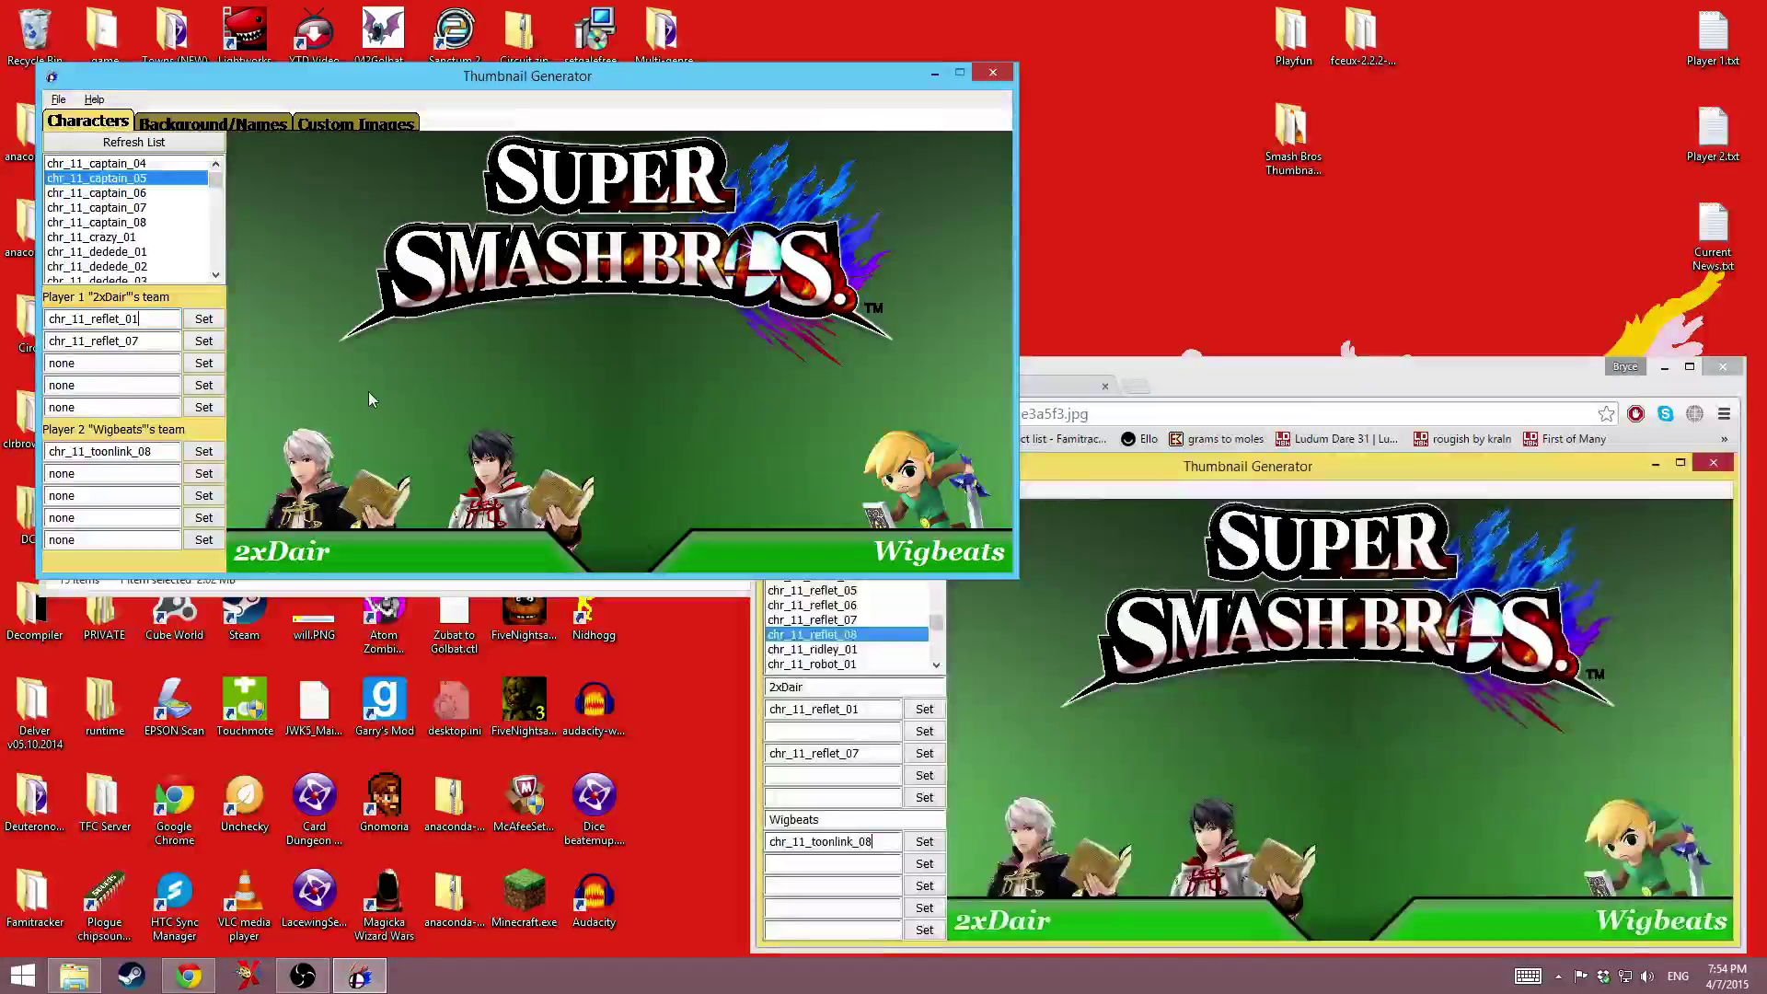
double_click(65, 385)
text(non)
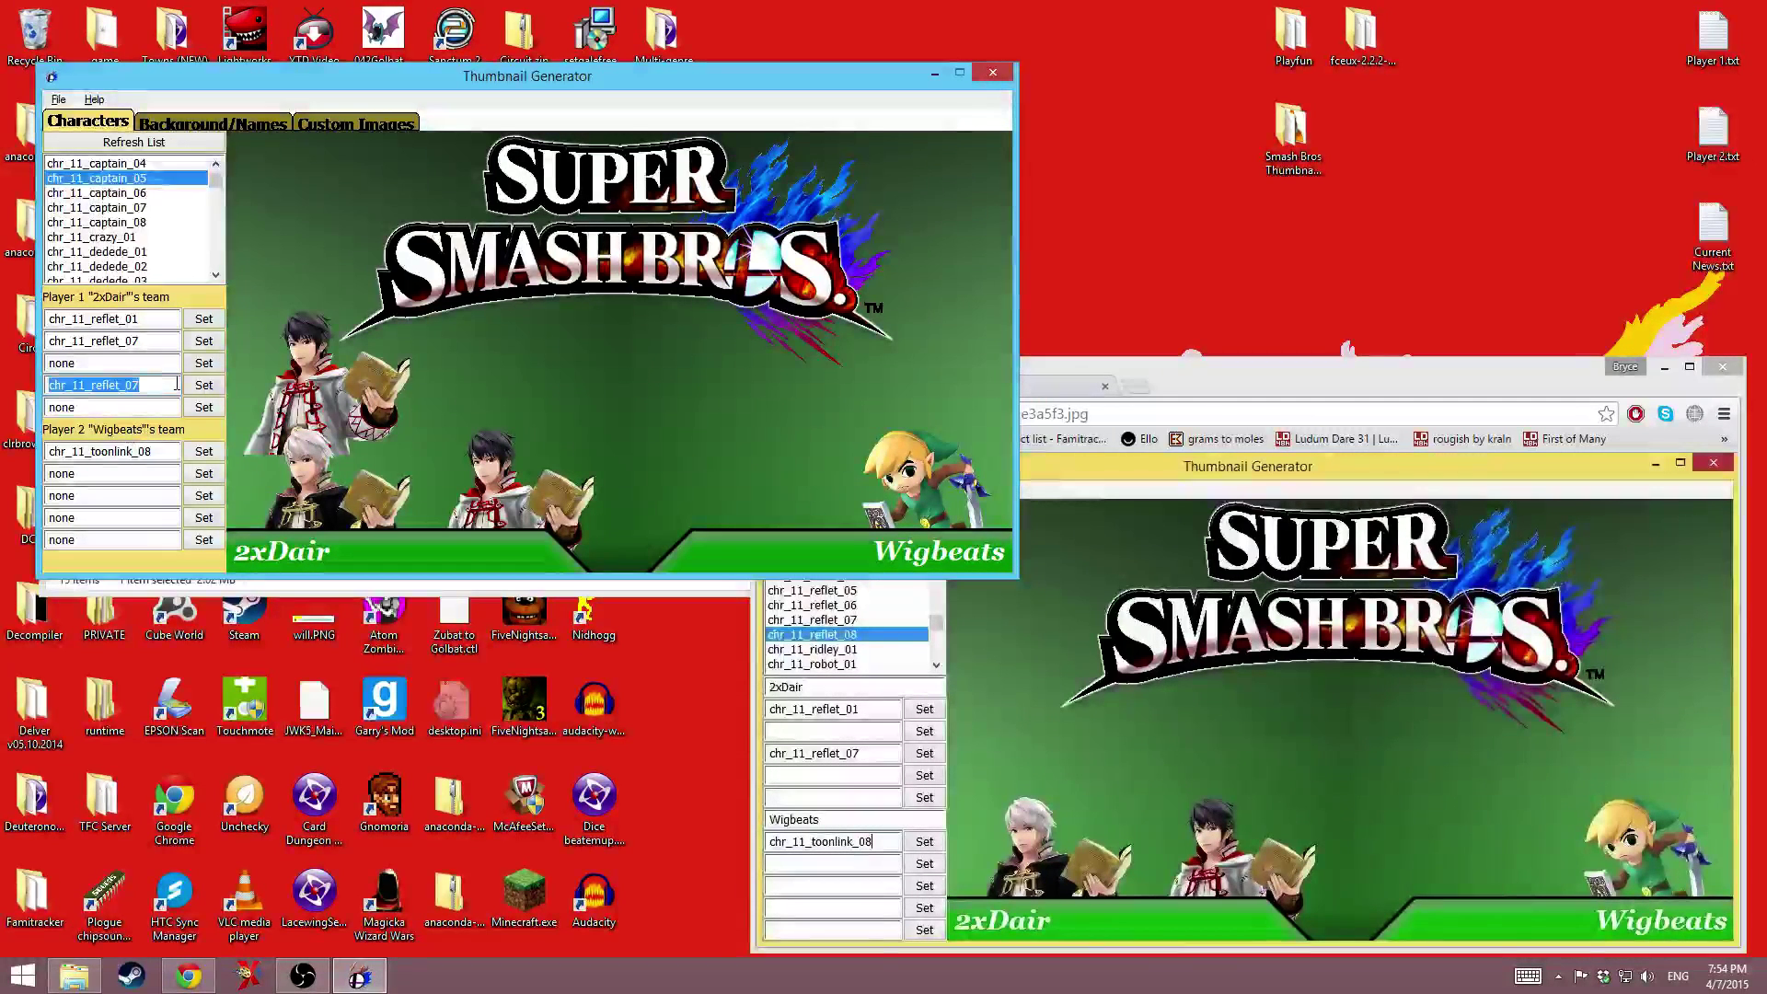
text(e)
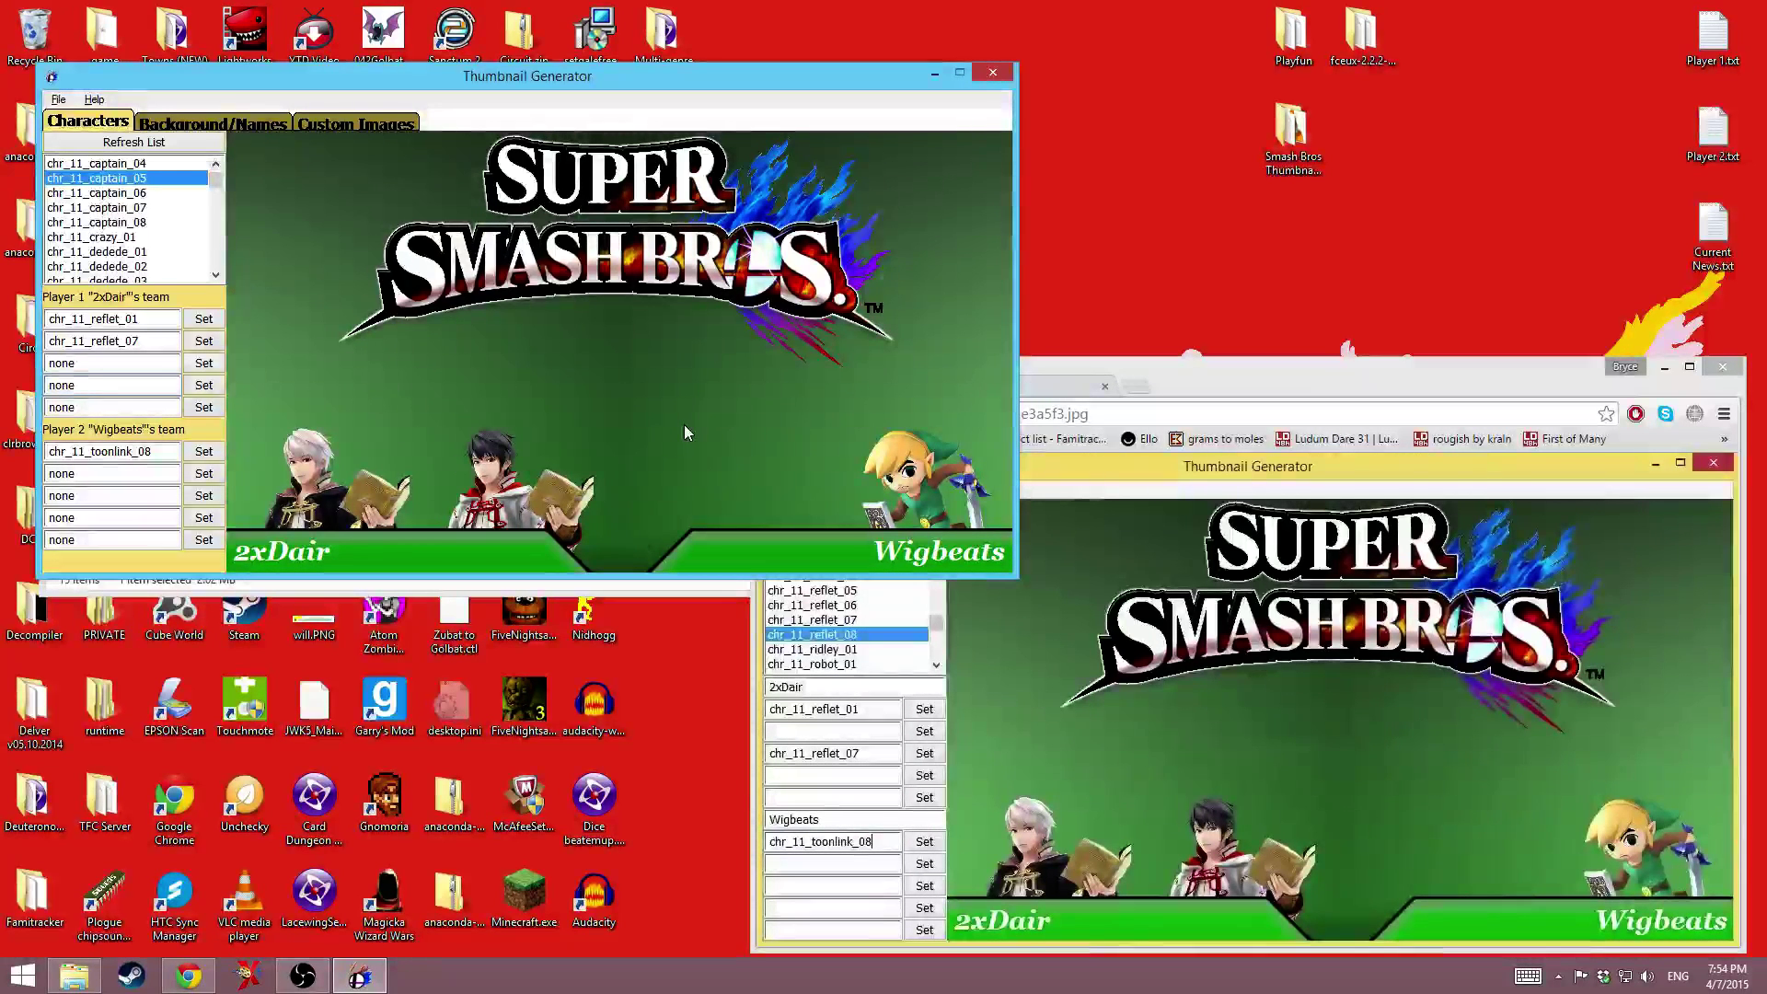
- Try a copied second Toon Link in Wigbeats' second slot, then reset it to NONE
double_click(102, 451)
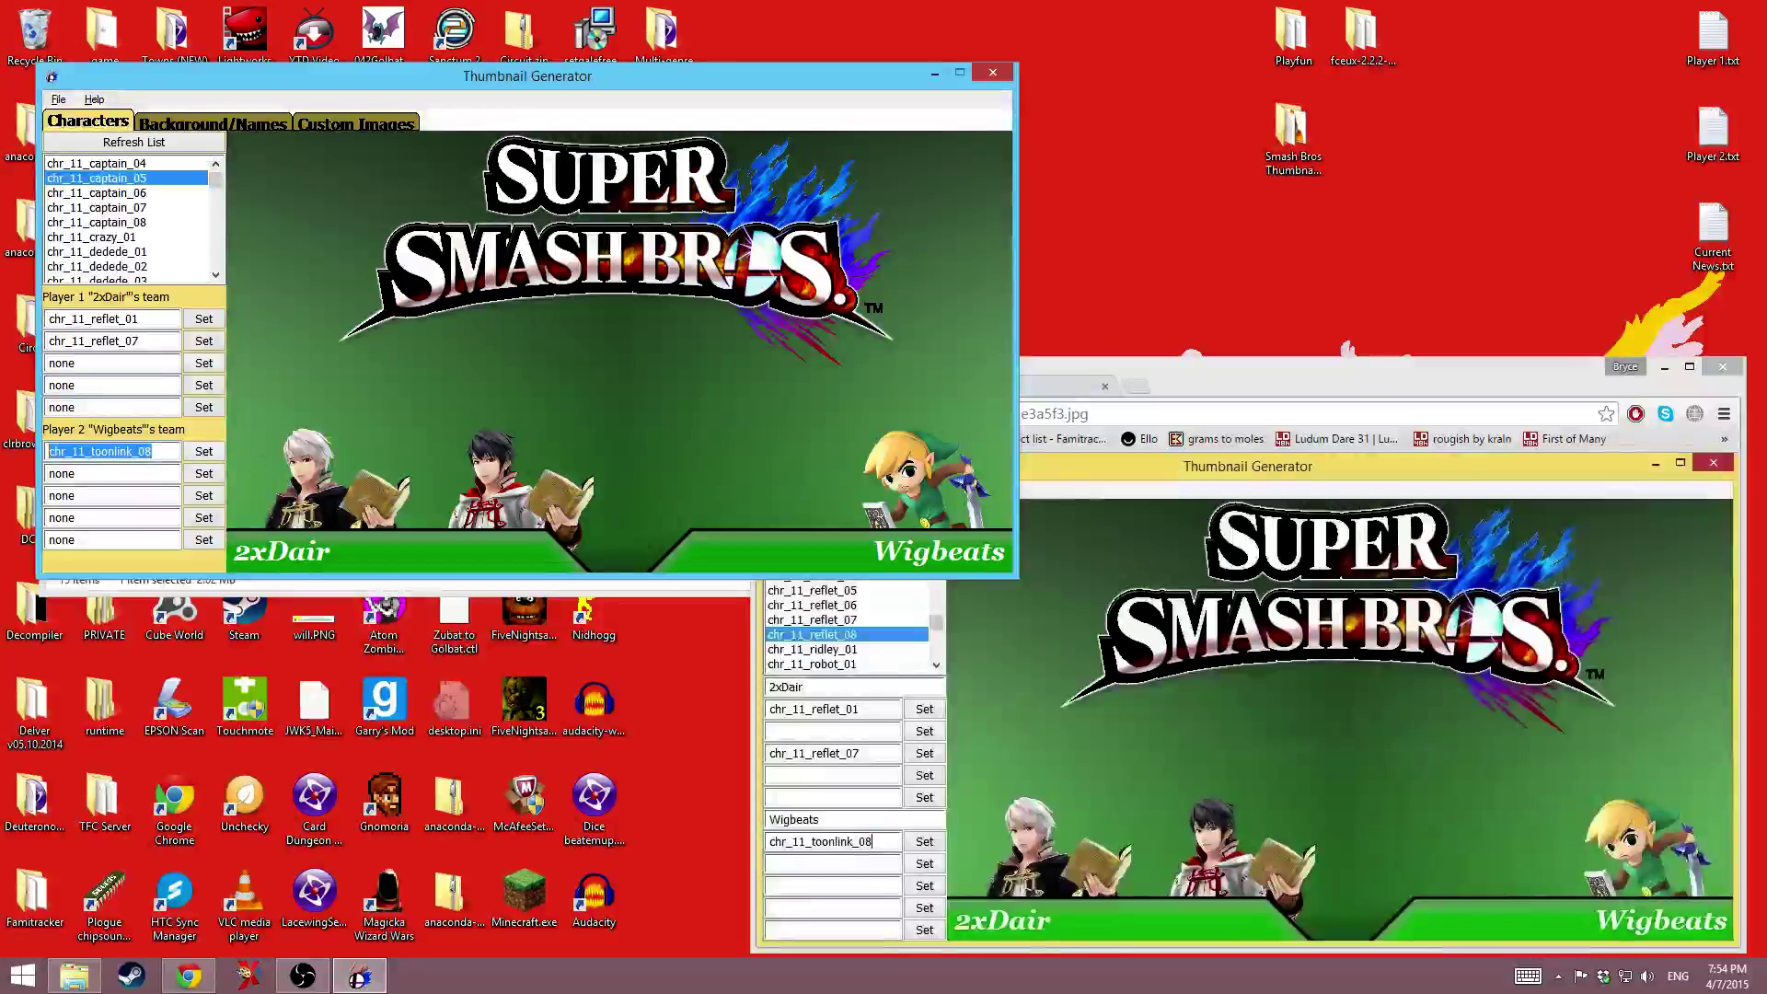
key(ctrl+c)
double_click(88, 473)
key(ctrl+v)
text(A)
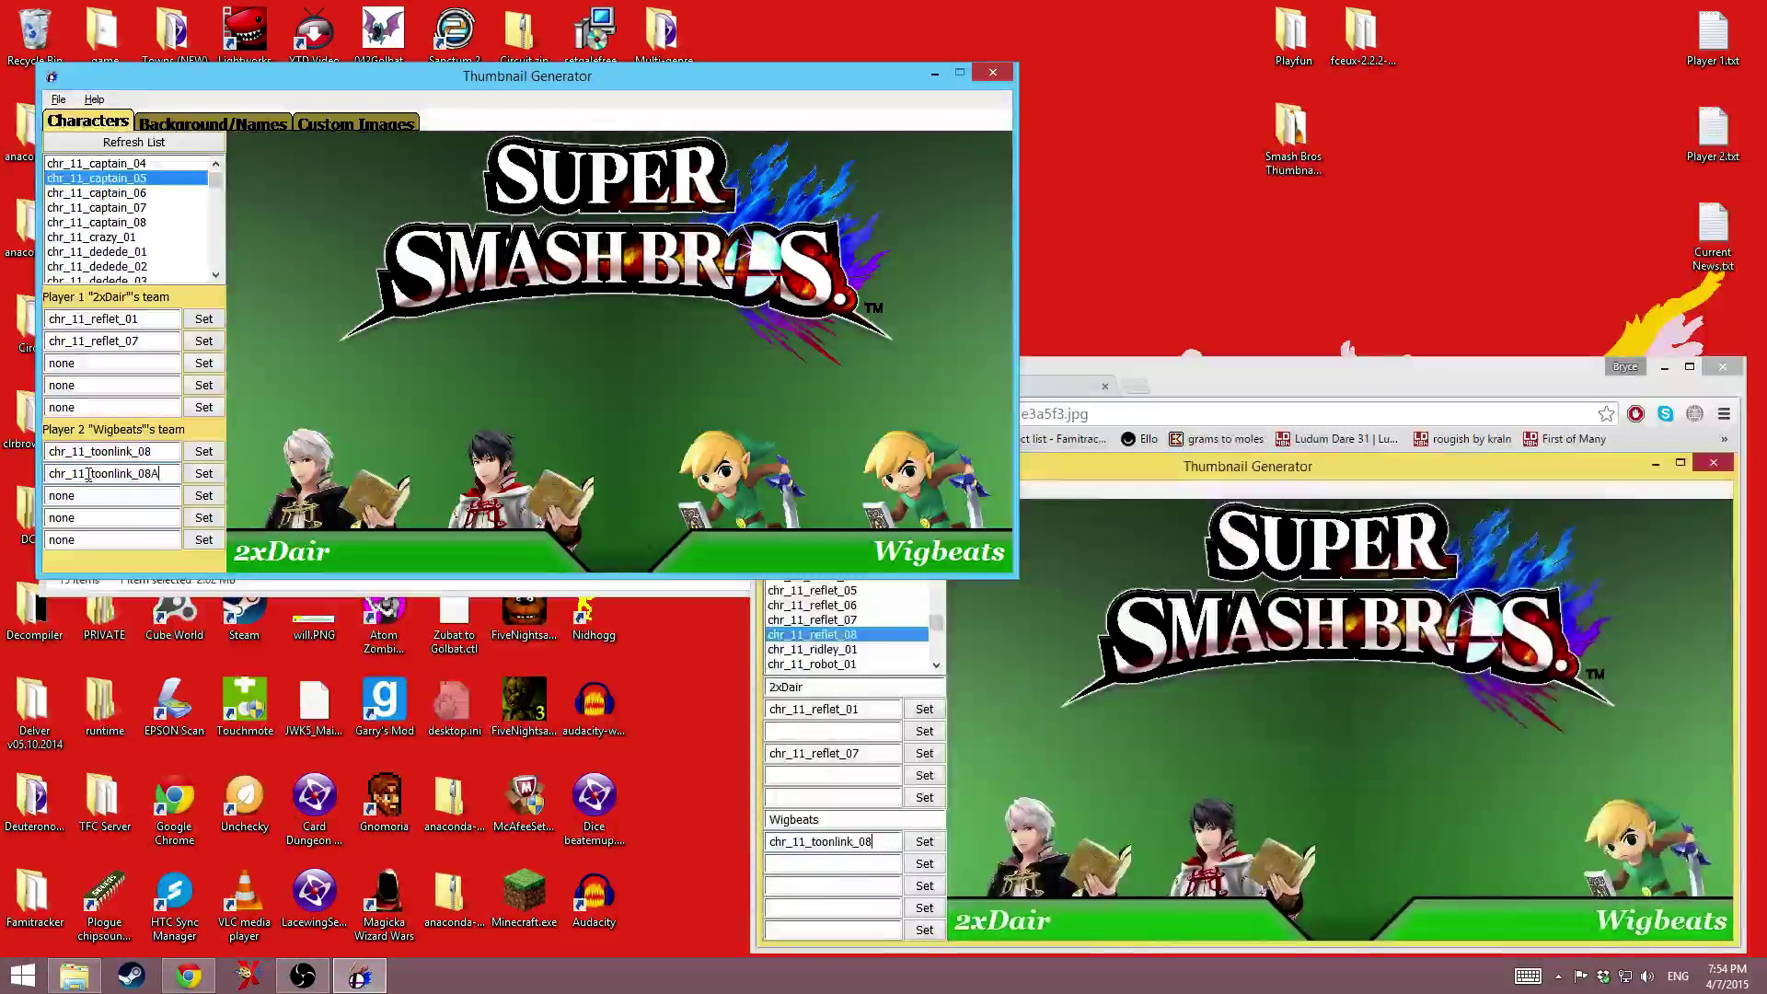
double_click(89, 473)
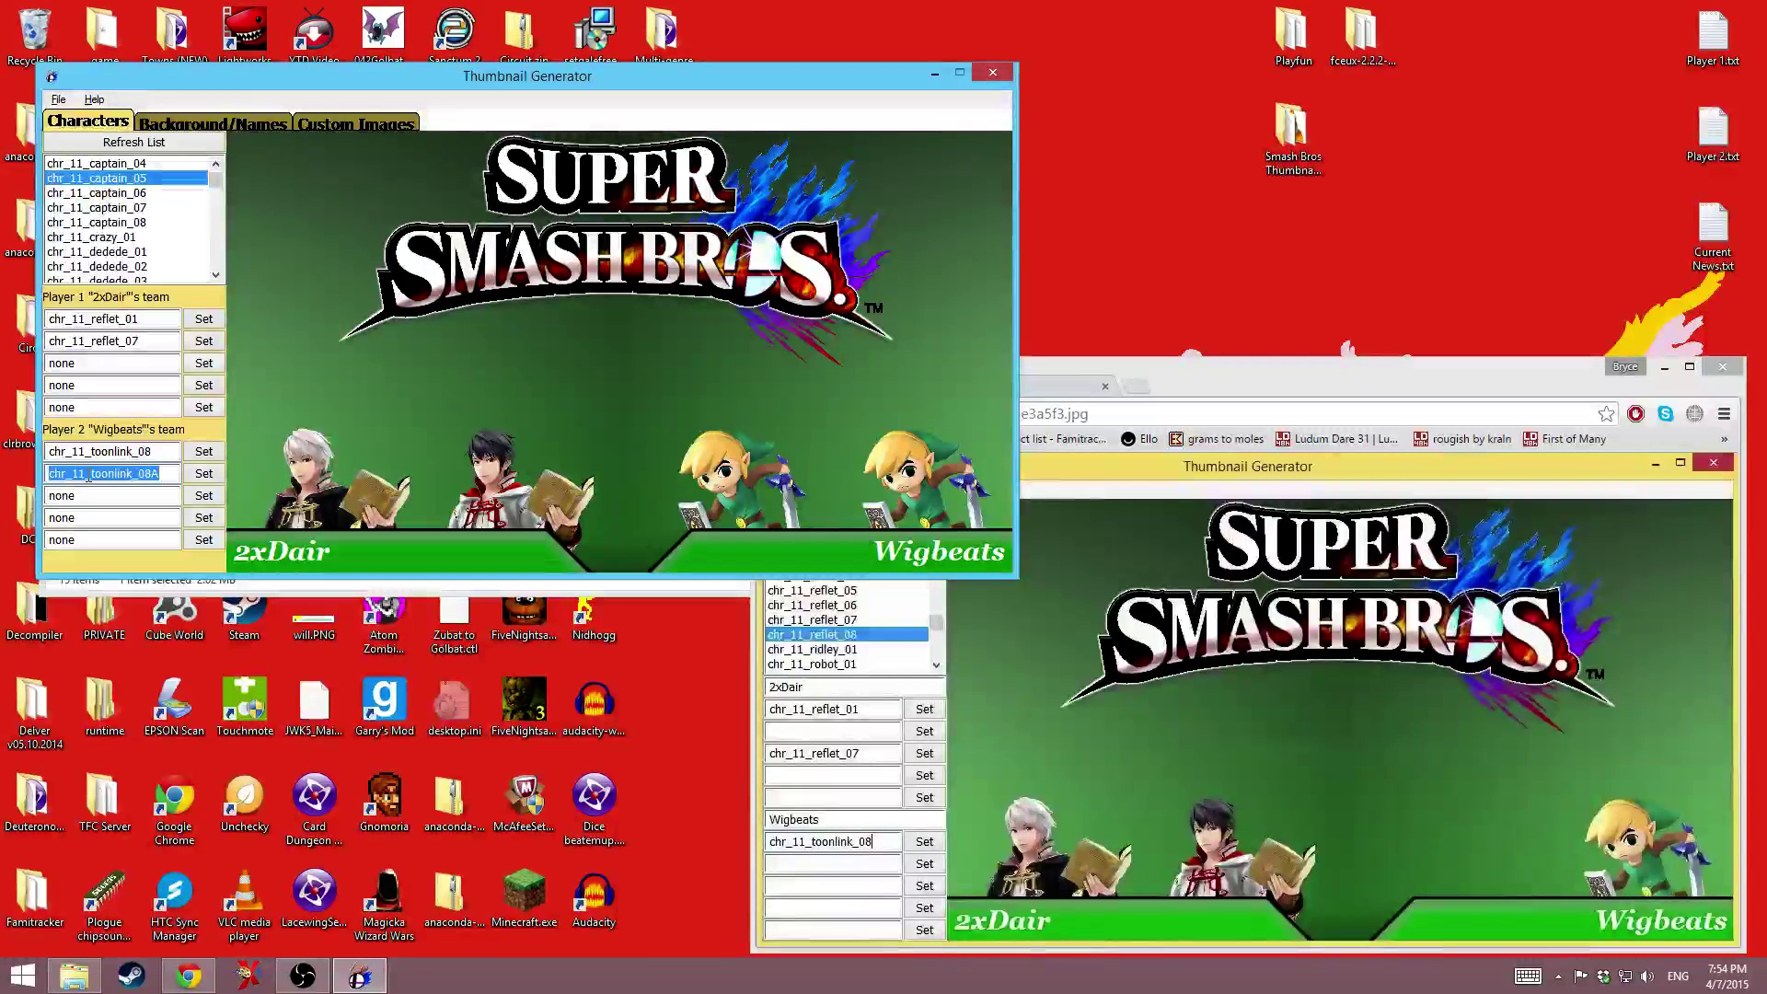
text(NONE)
double_click(88, 473)
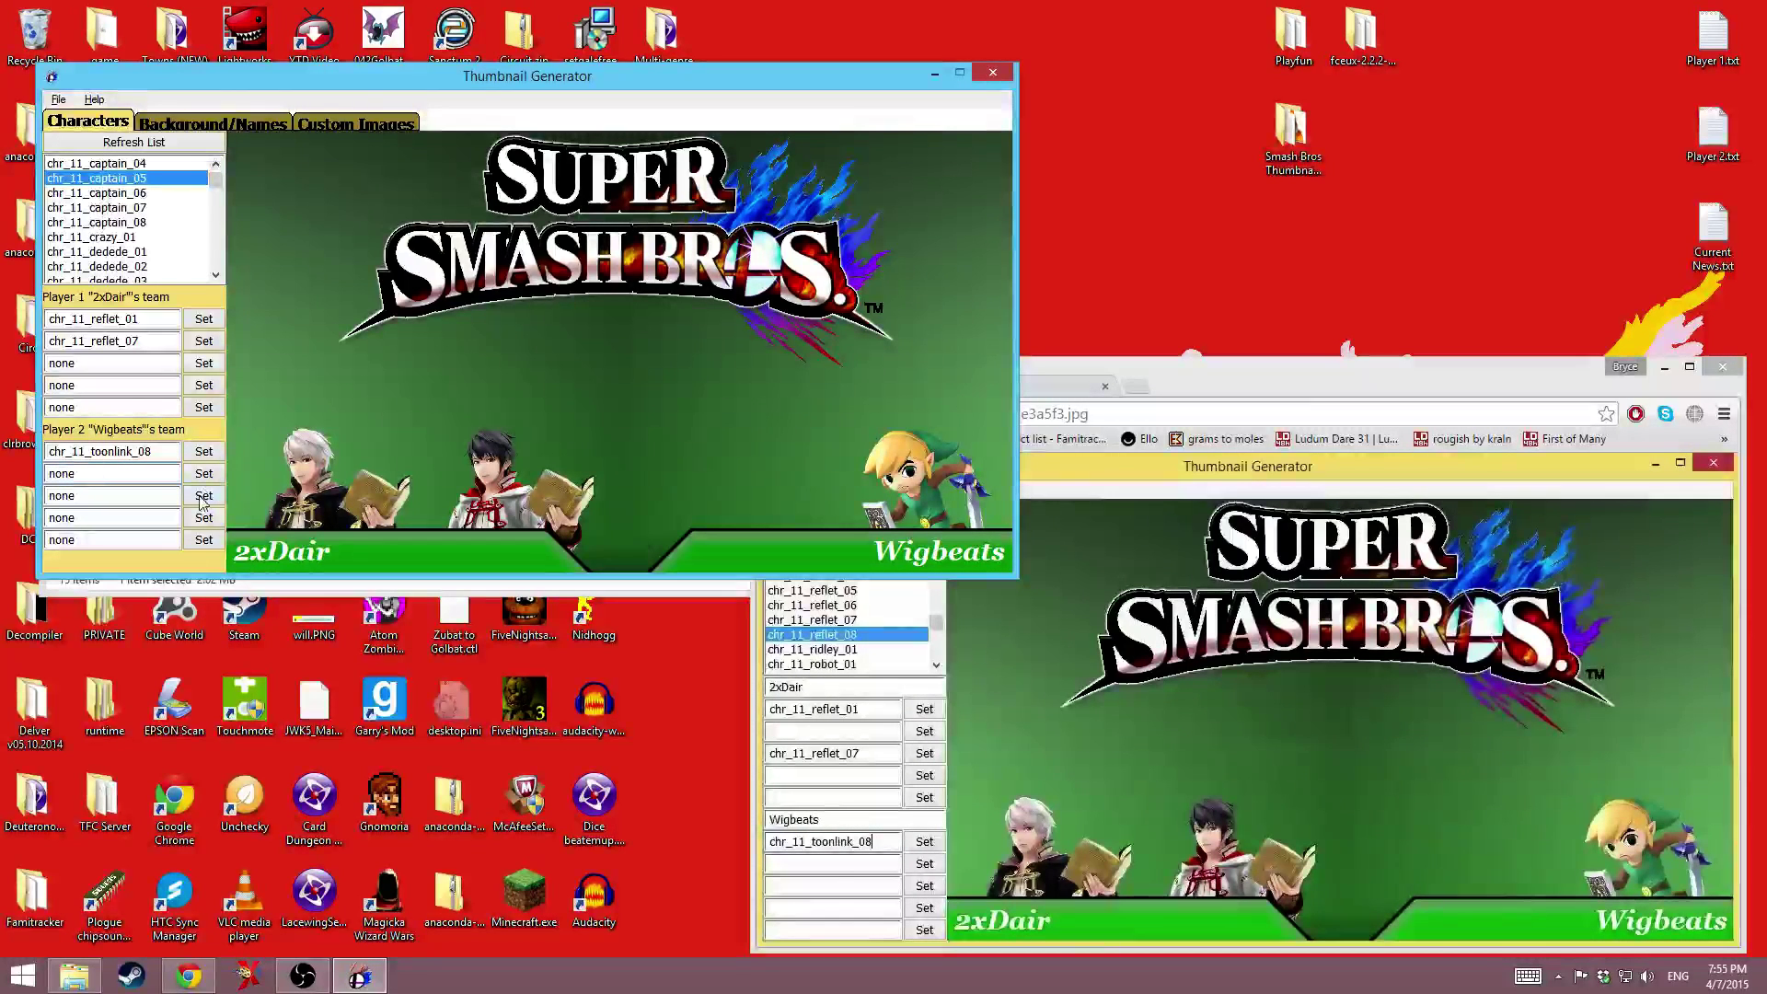
- Export the thumbnail via File > Export and find 2xDair vs. Wigbeats.jpg in the folder
click(1021, 574)
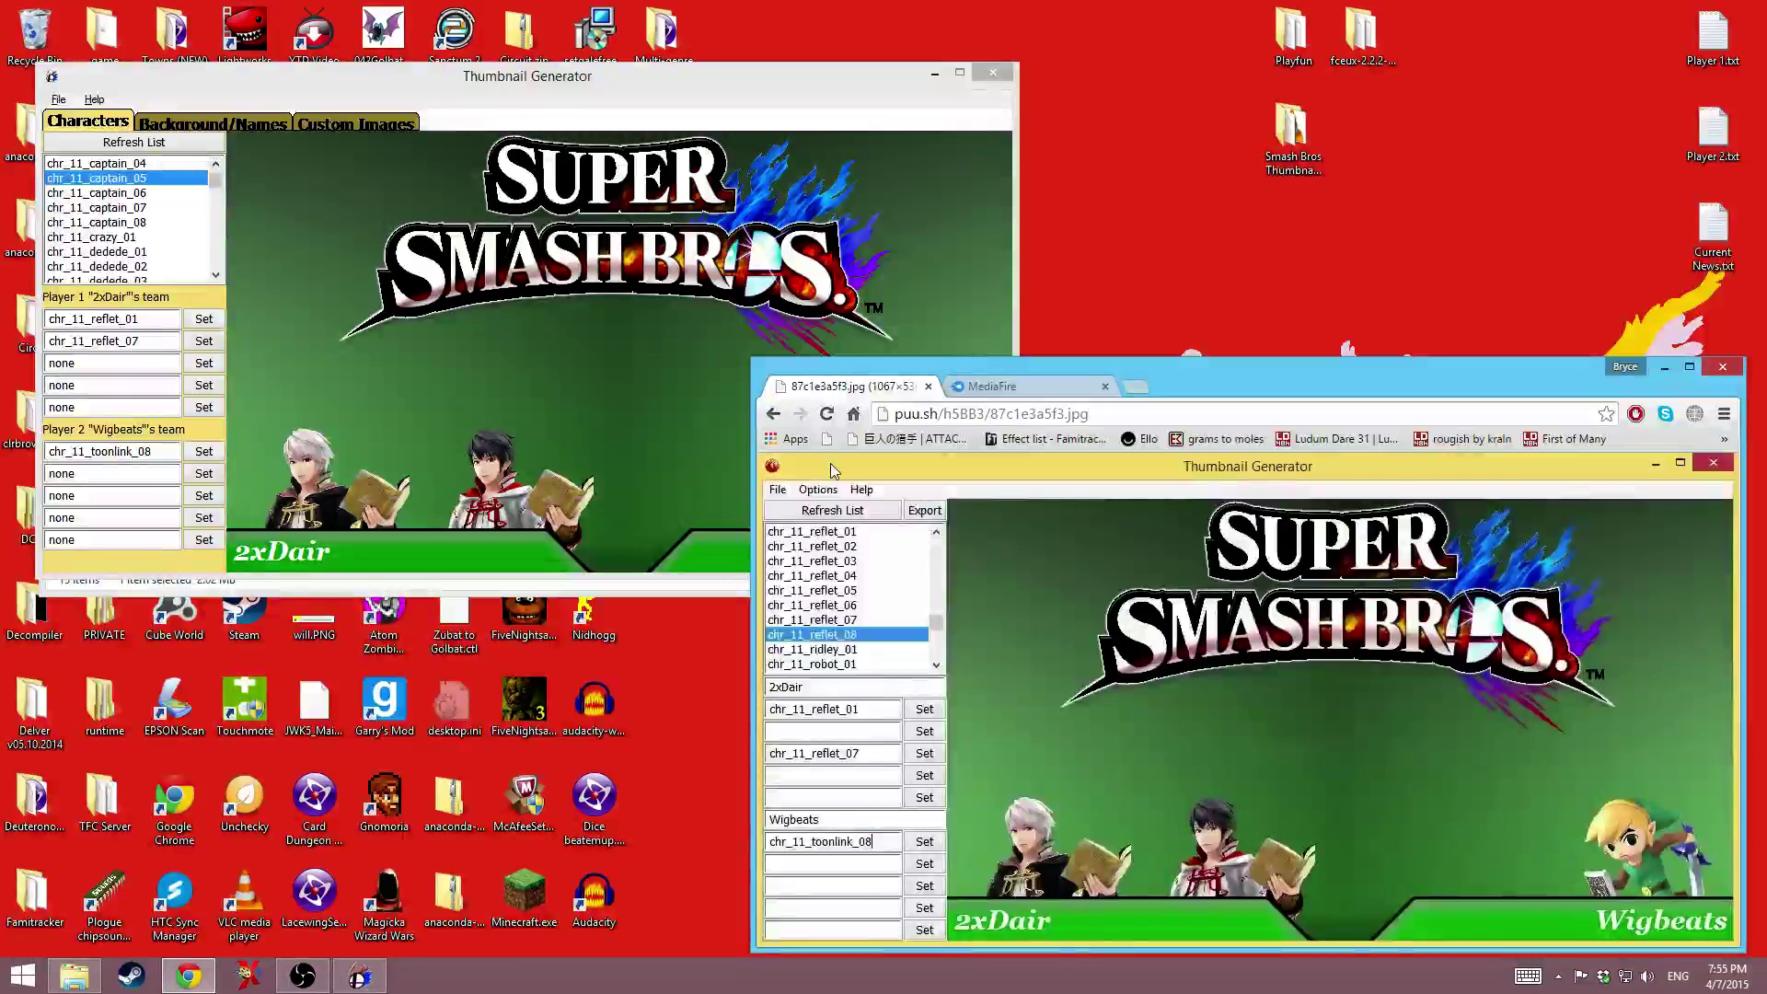
click(201, 143)
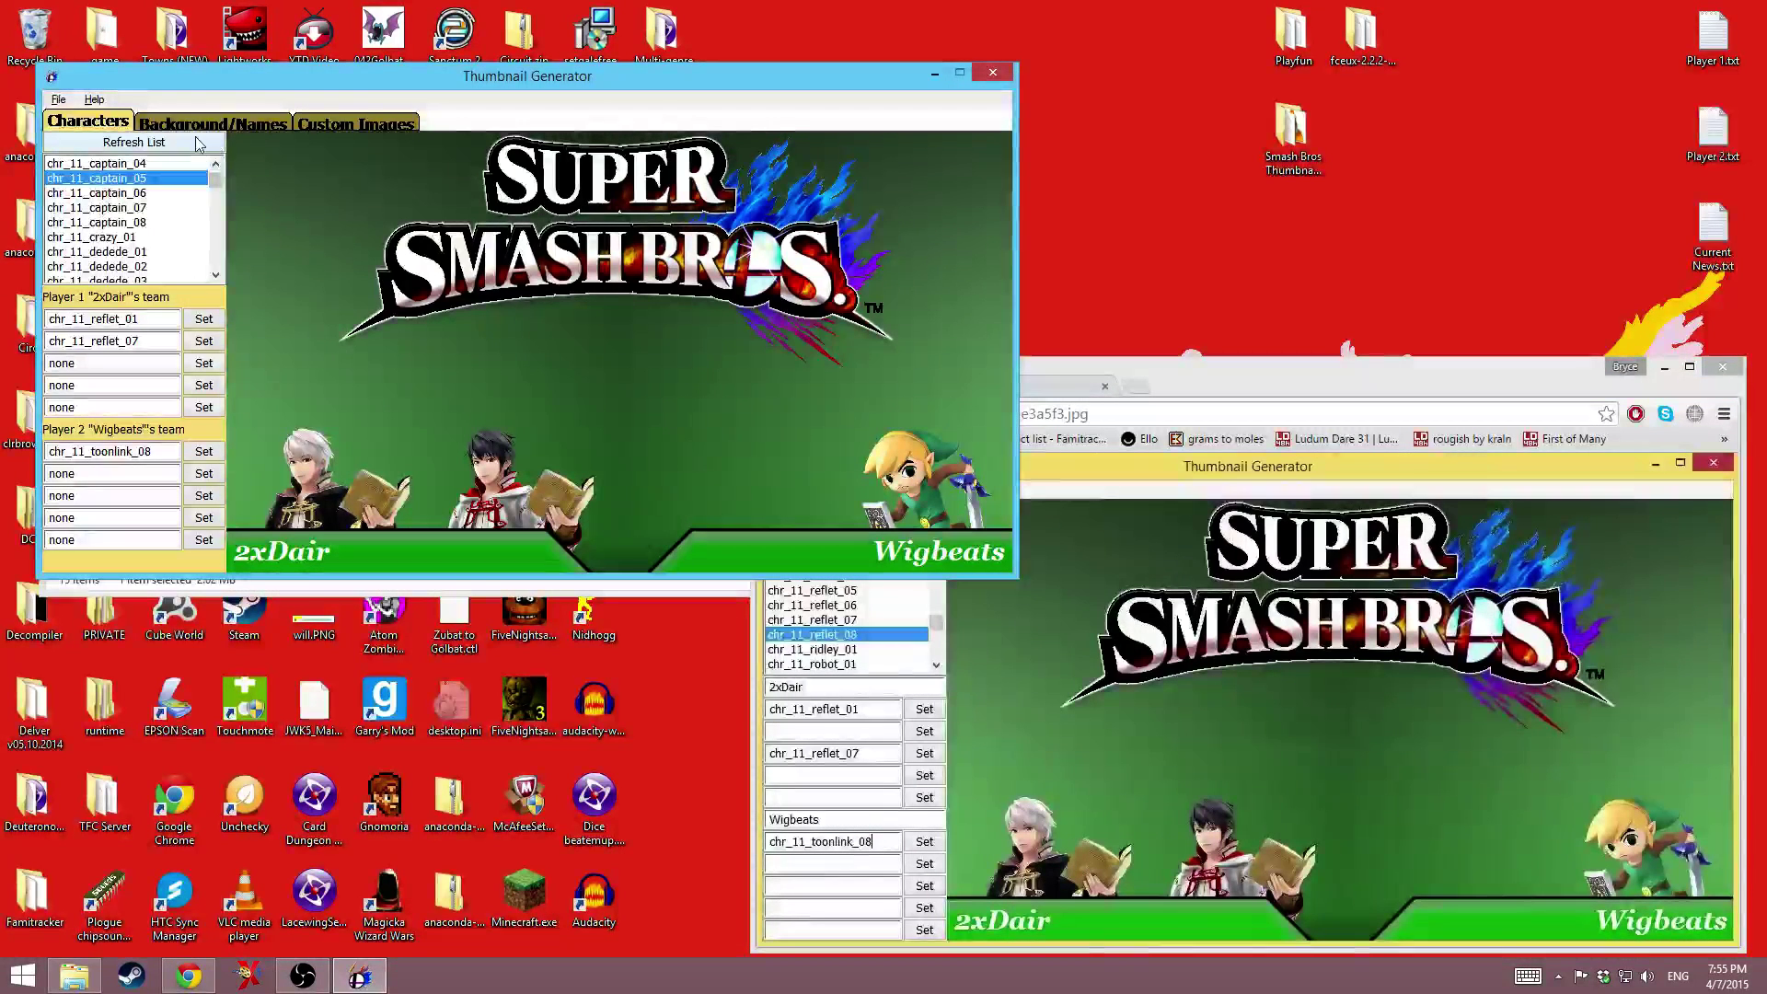
click(61, 99)
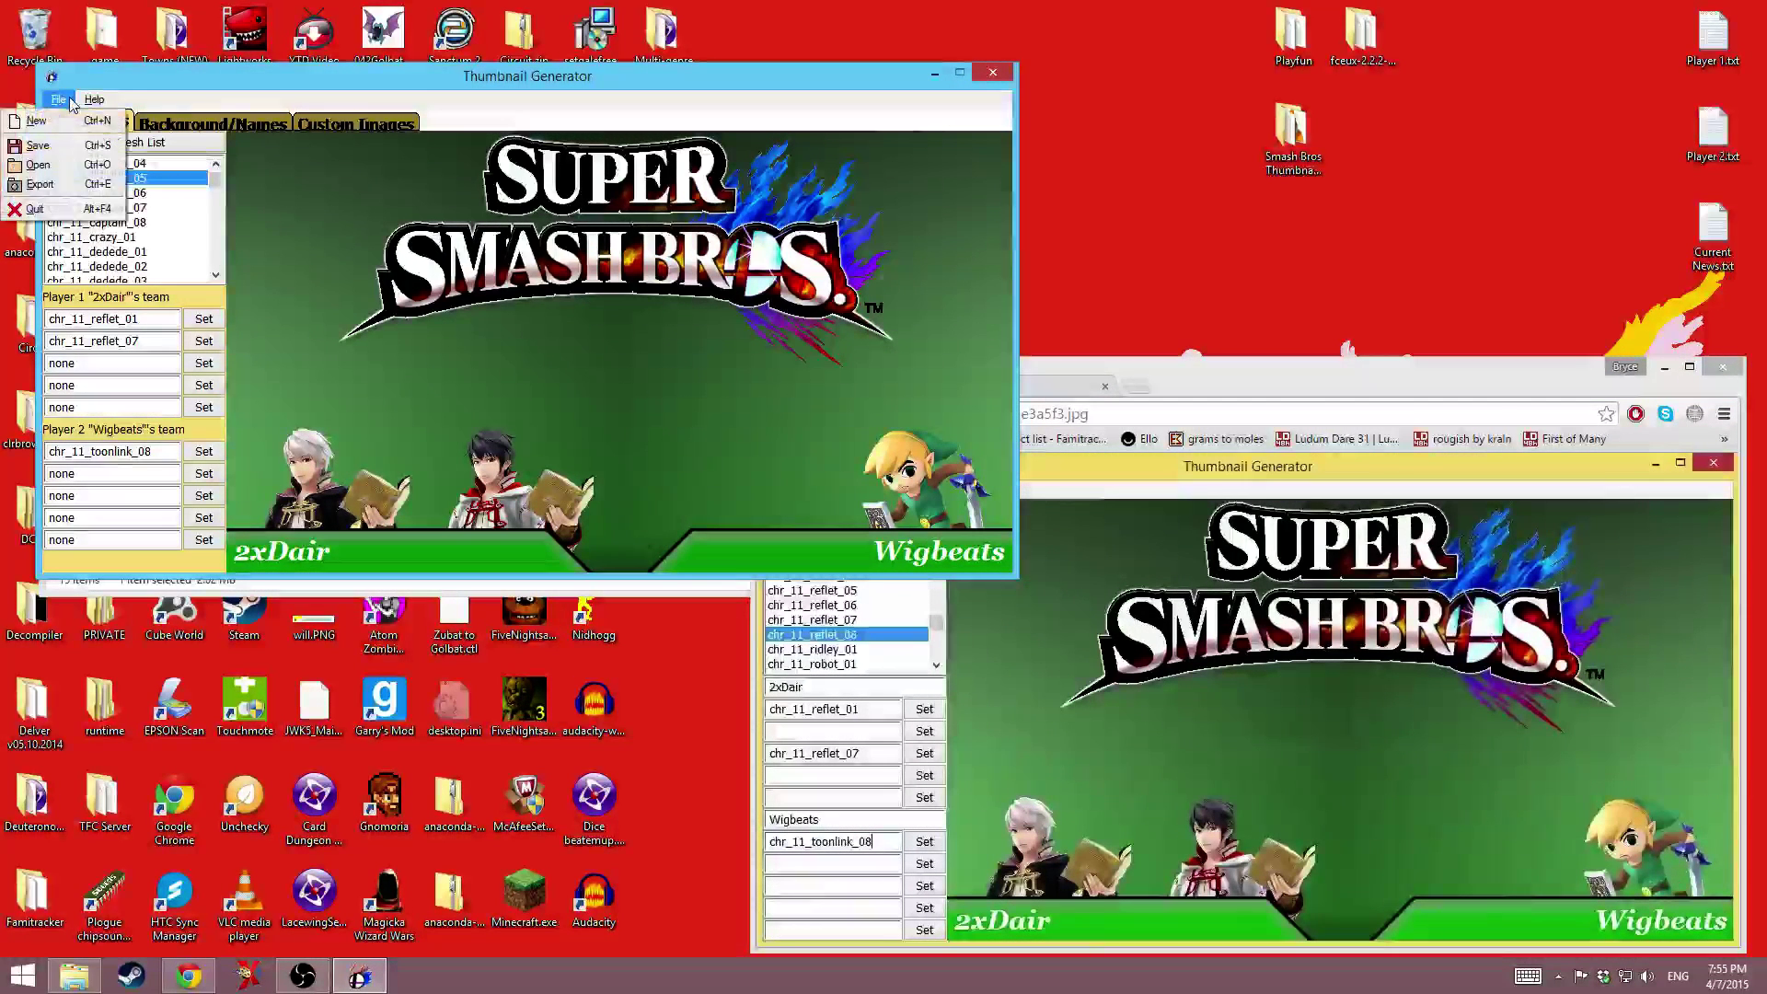
click(64, 186)
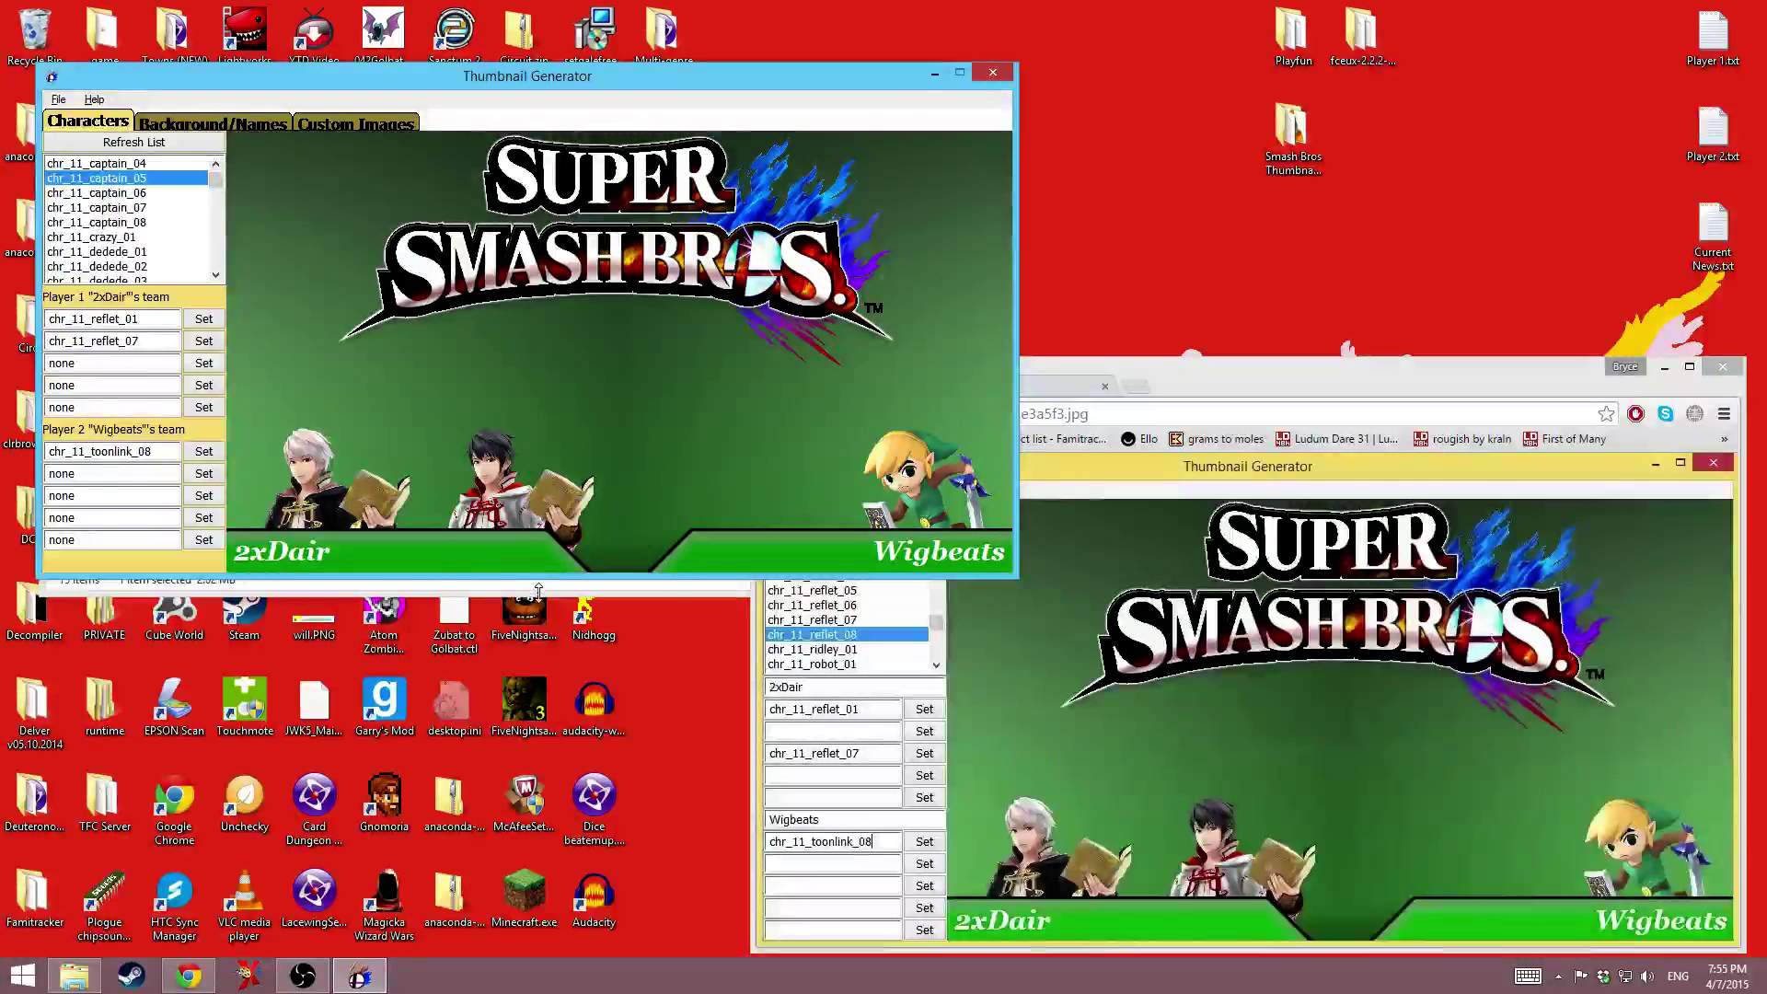
click(276, 589)
drag(594, 83, 547, 428)
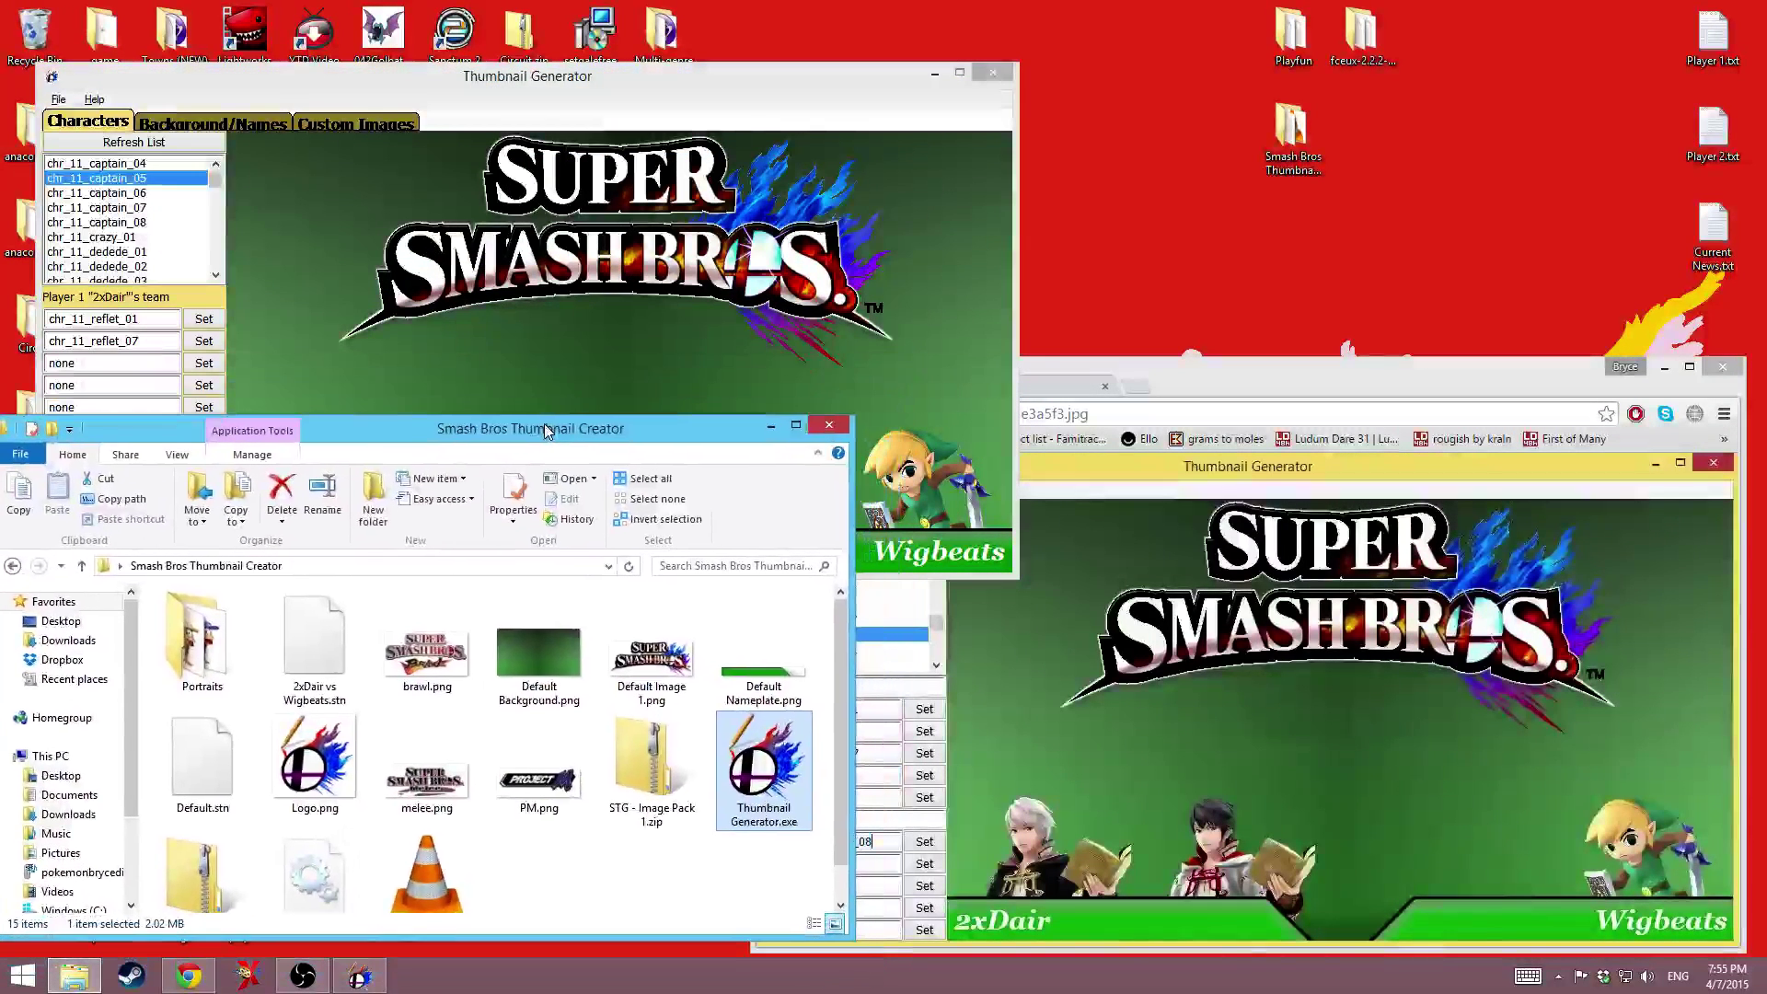
click(668, 283)
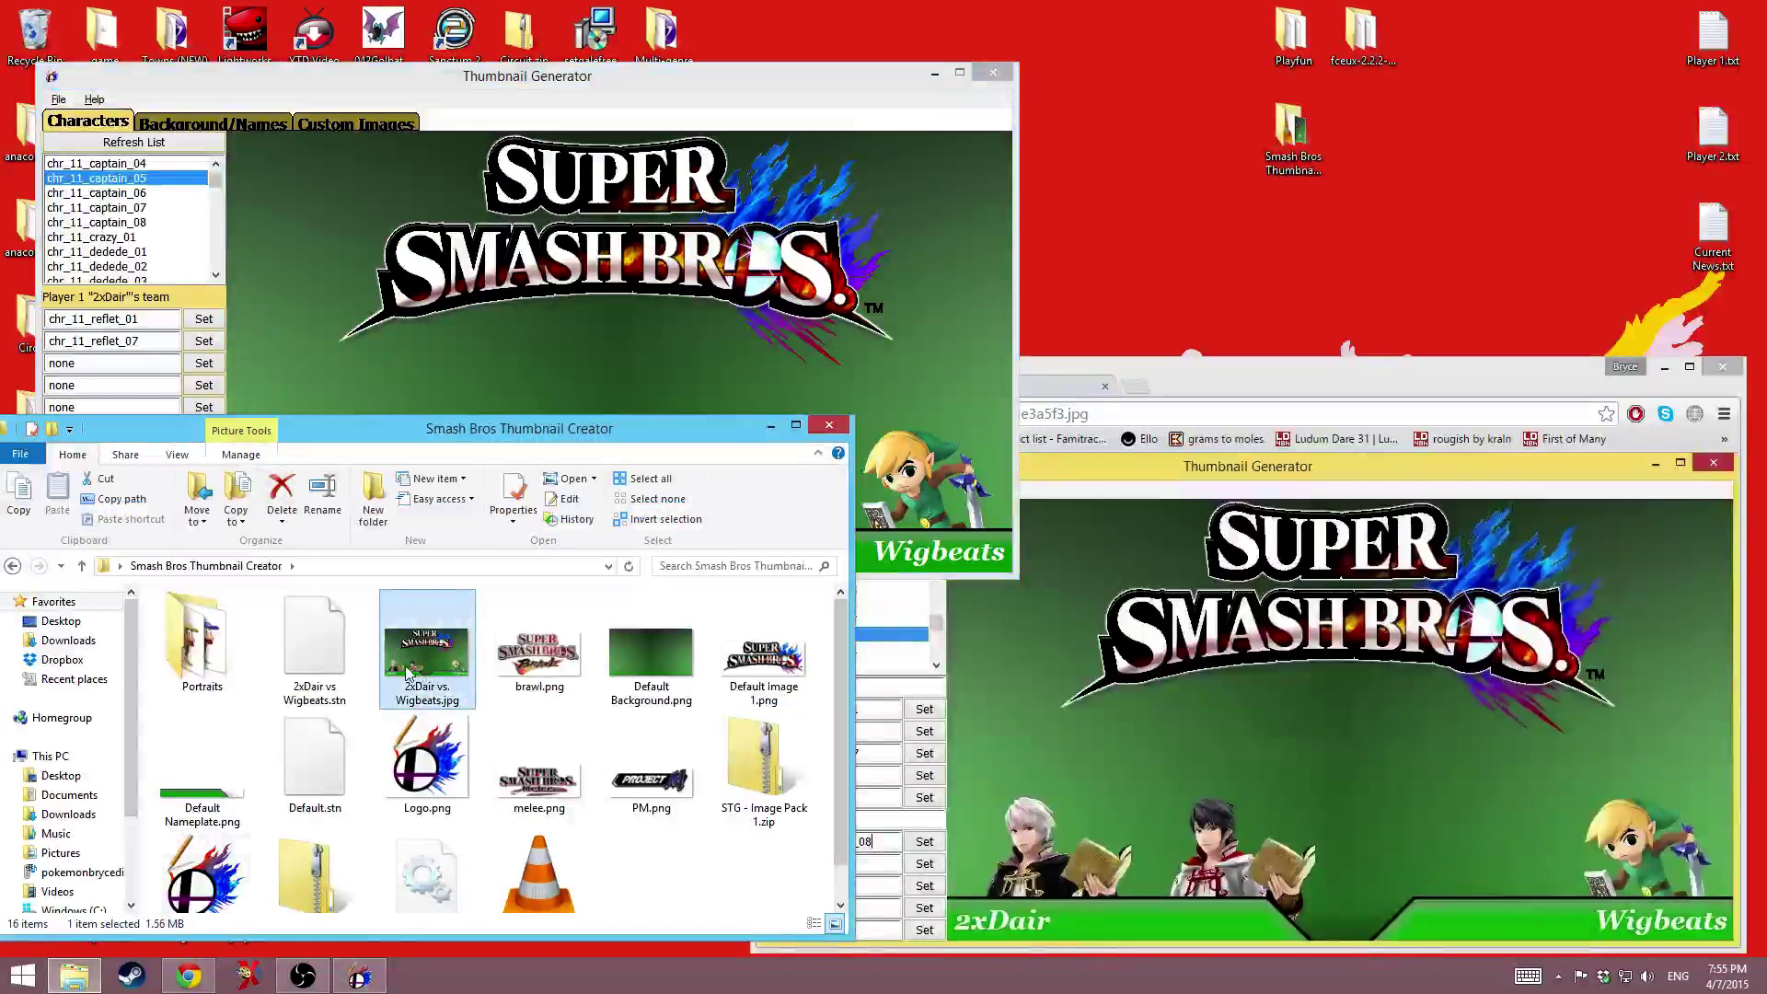
click(488, 314)
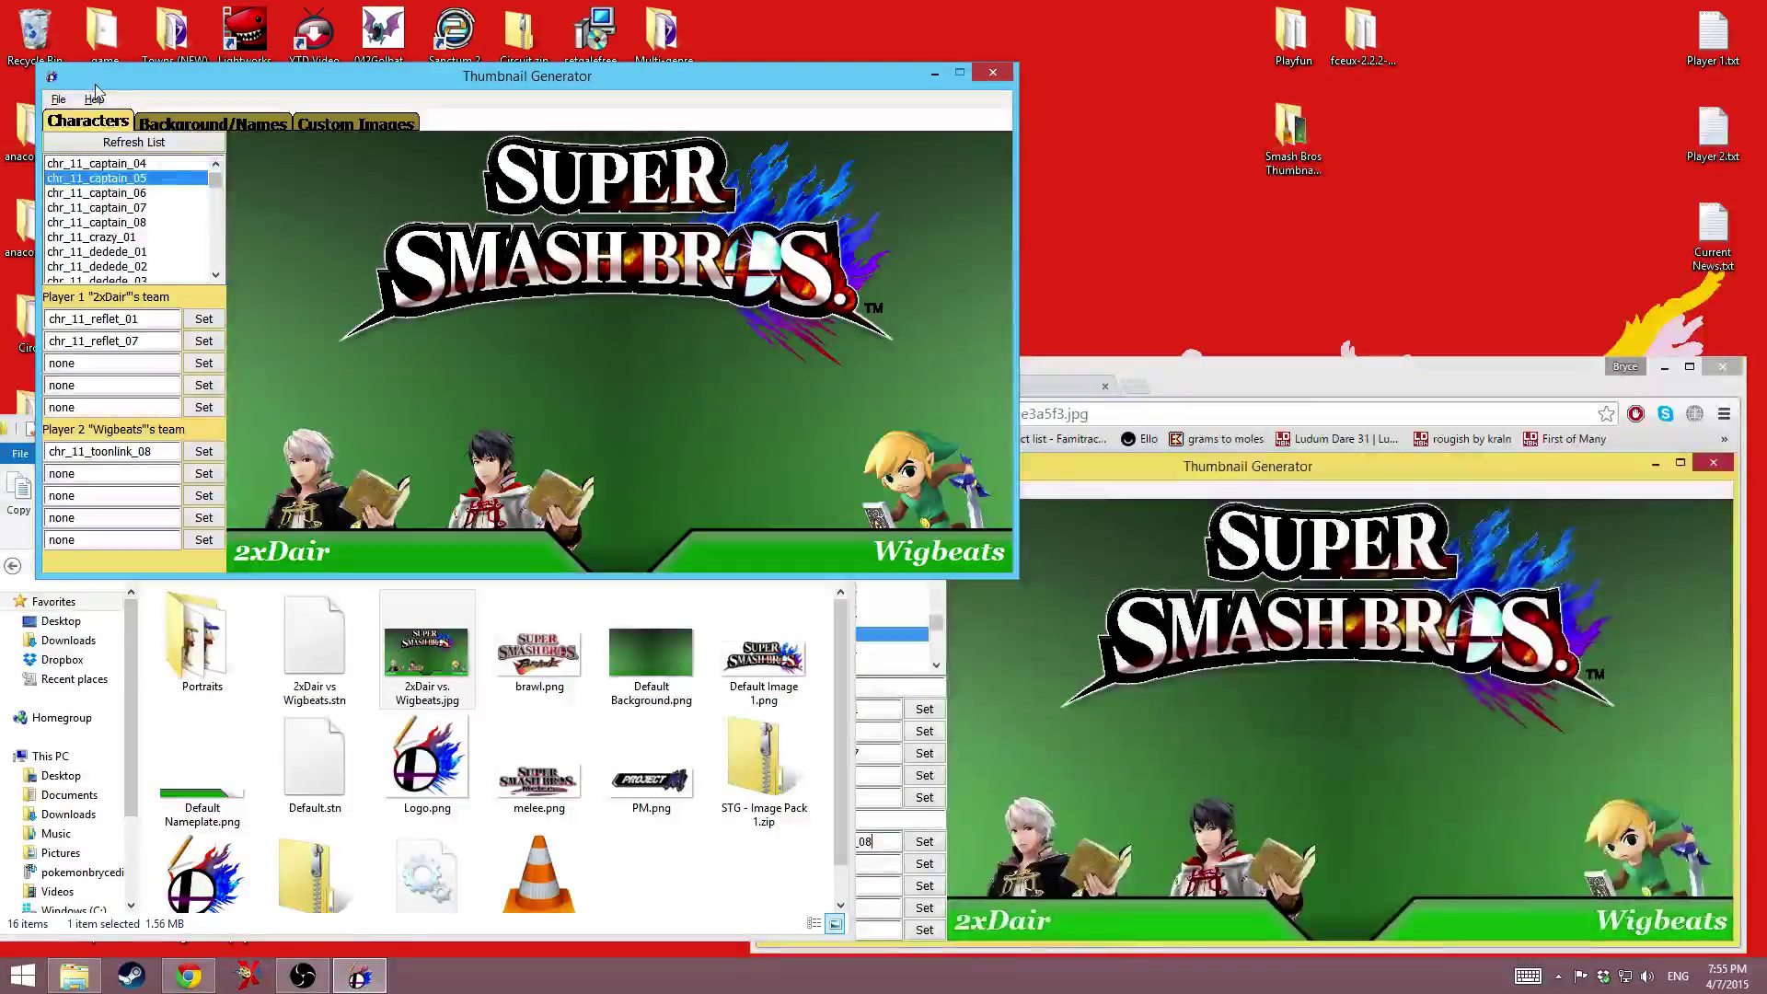
- Save the project as Save test.stn and check it in the folder
click(59, 100)
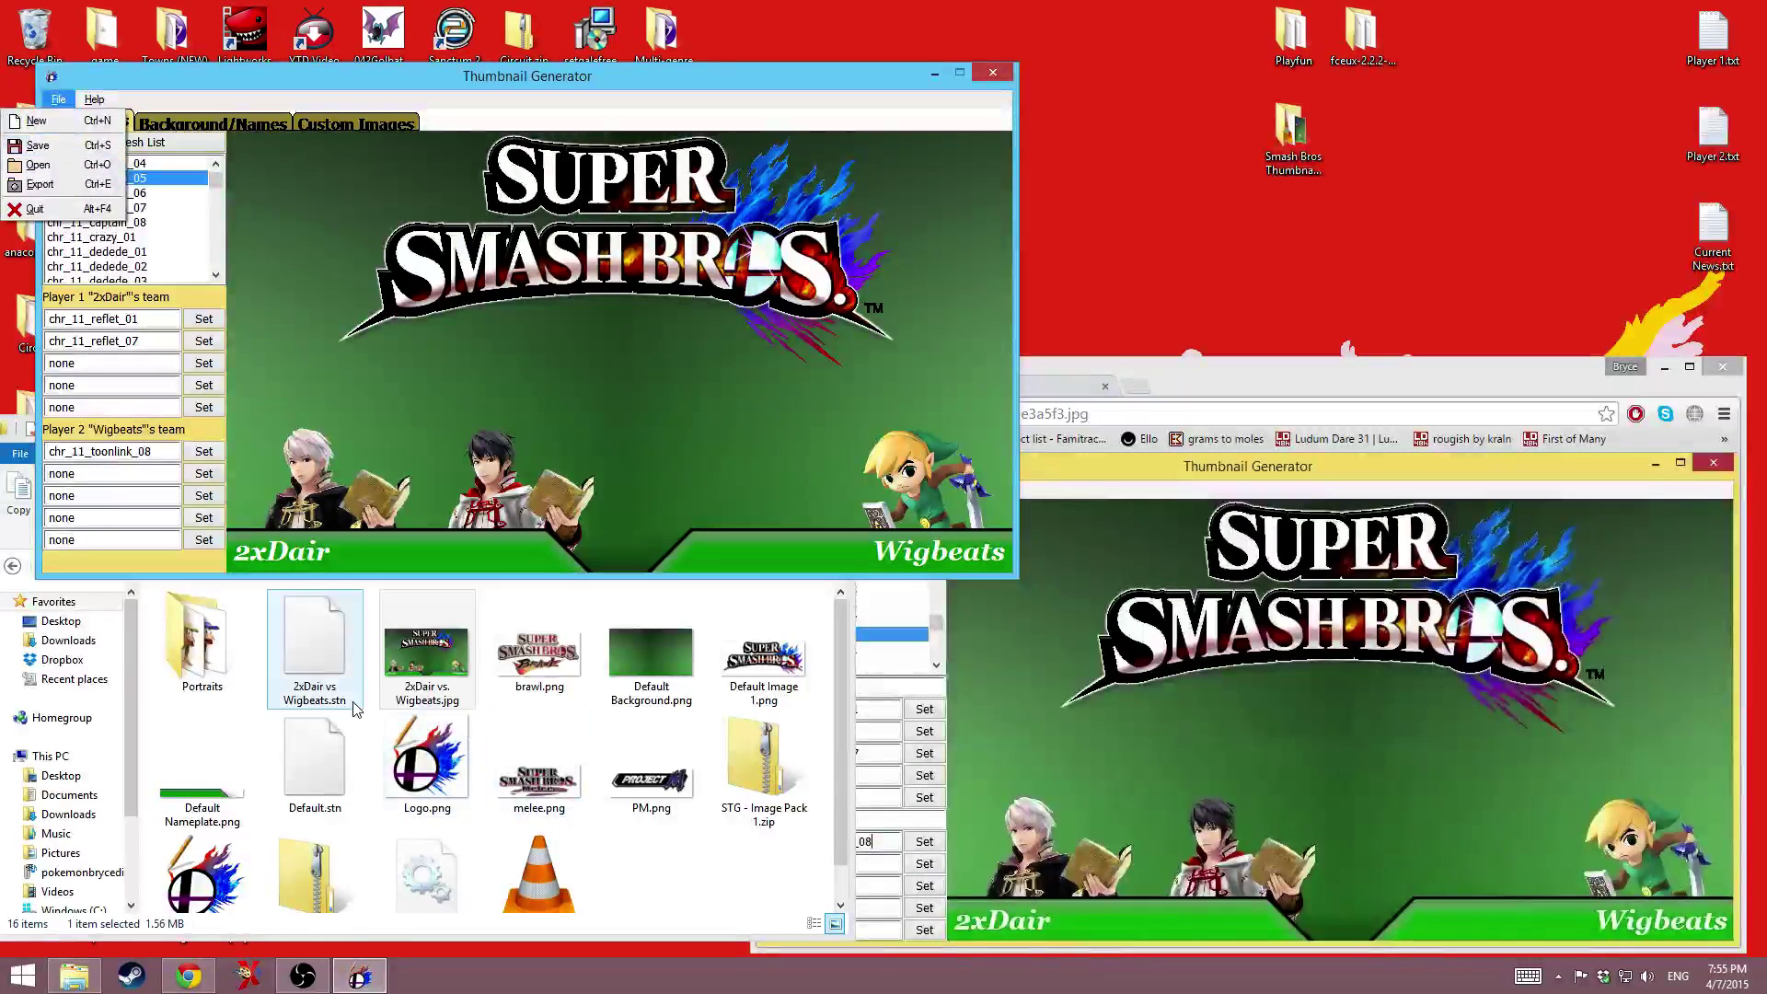
click(313, 692)
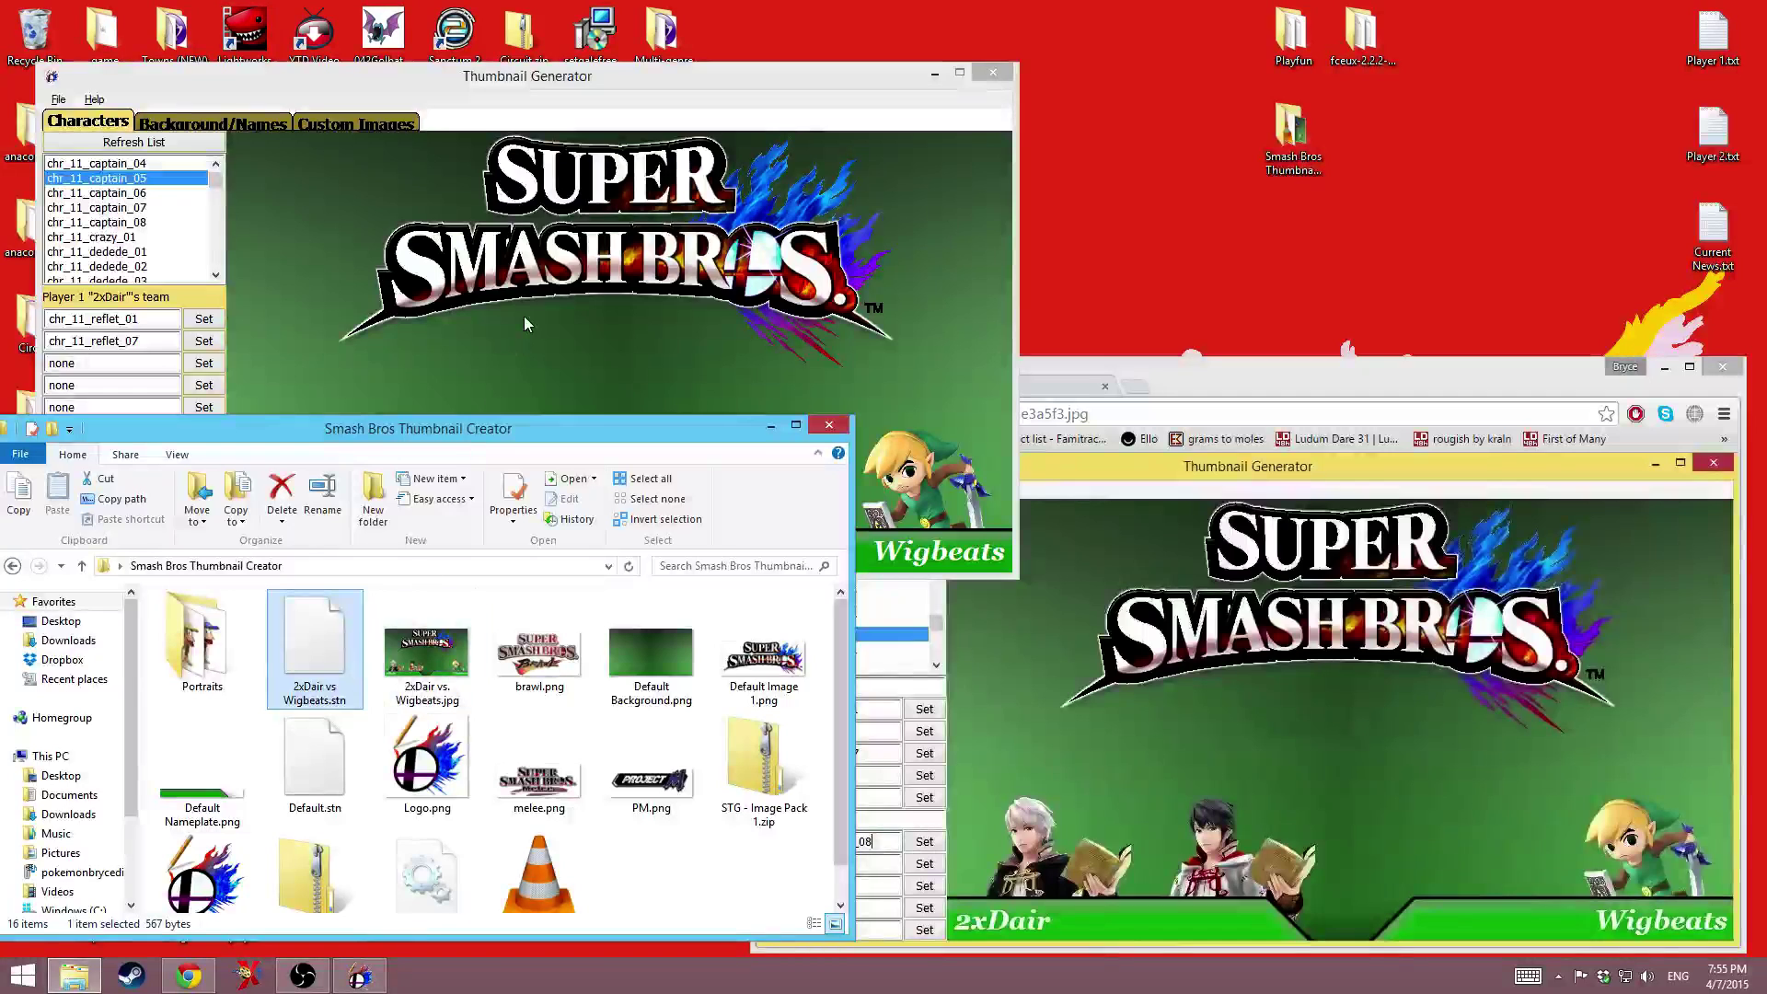
click(478, 302)
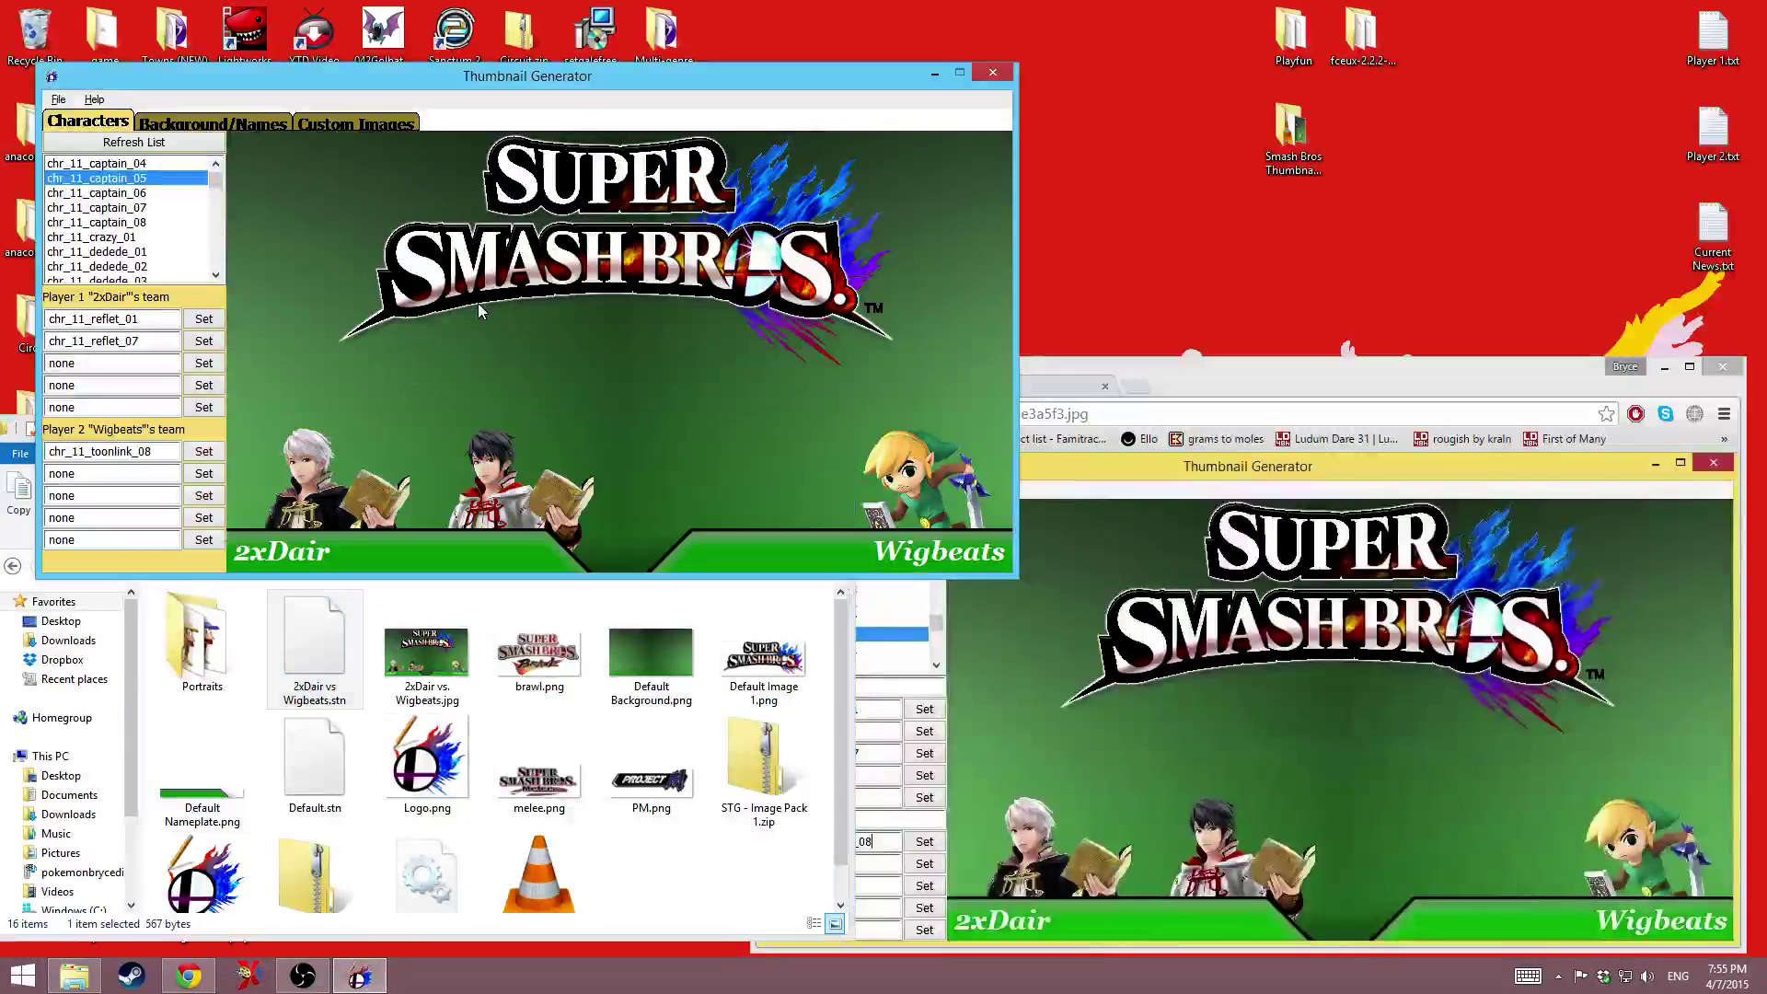
click(85, 101)
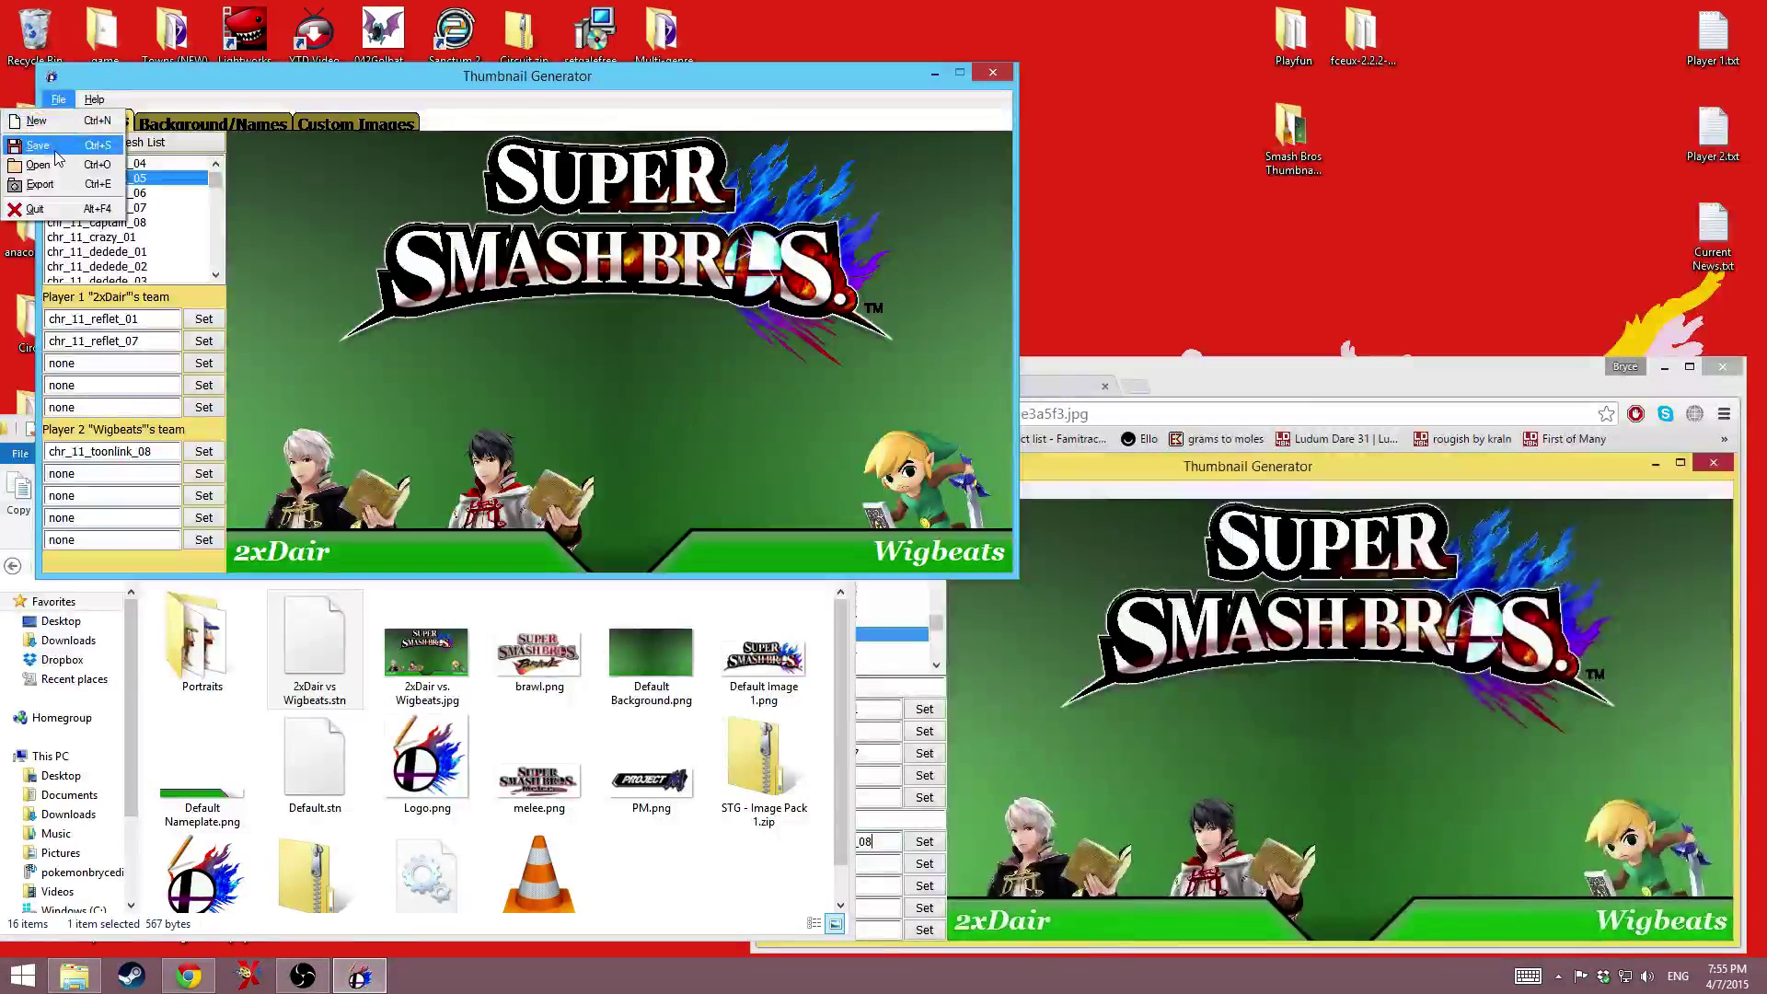
click(61, 161)
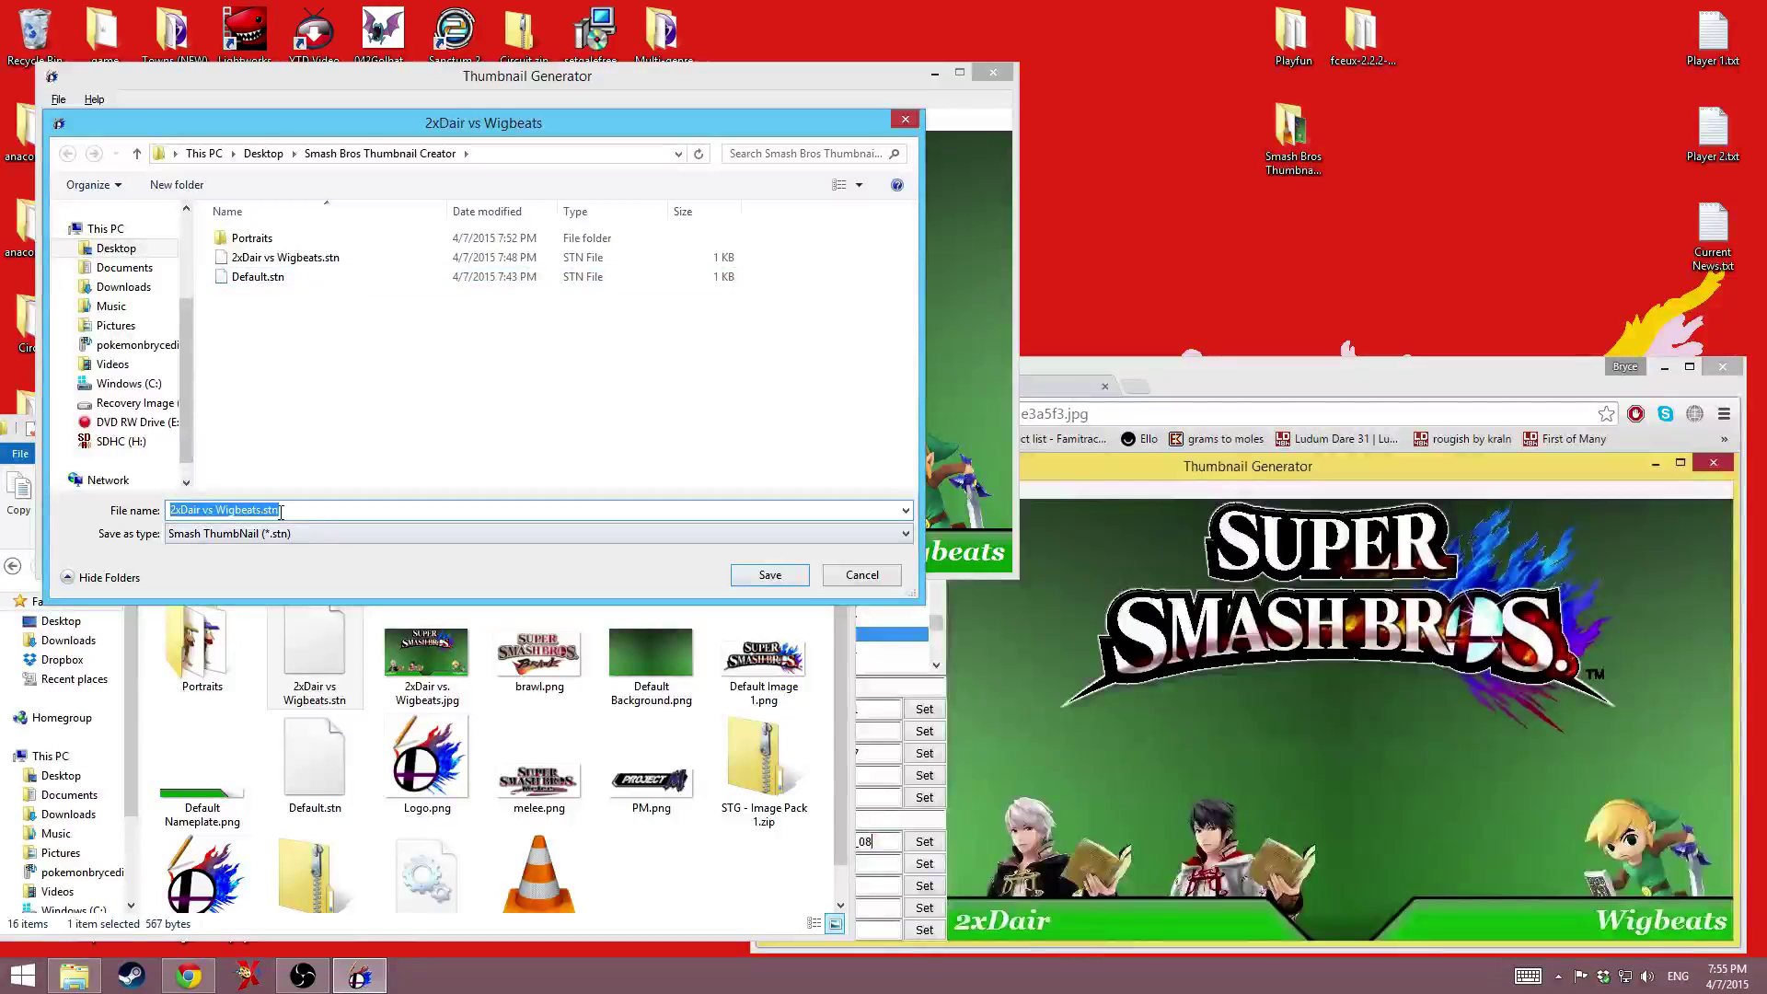
drag(169, 509, 261, 509)
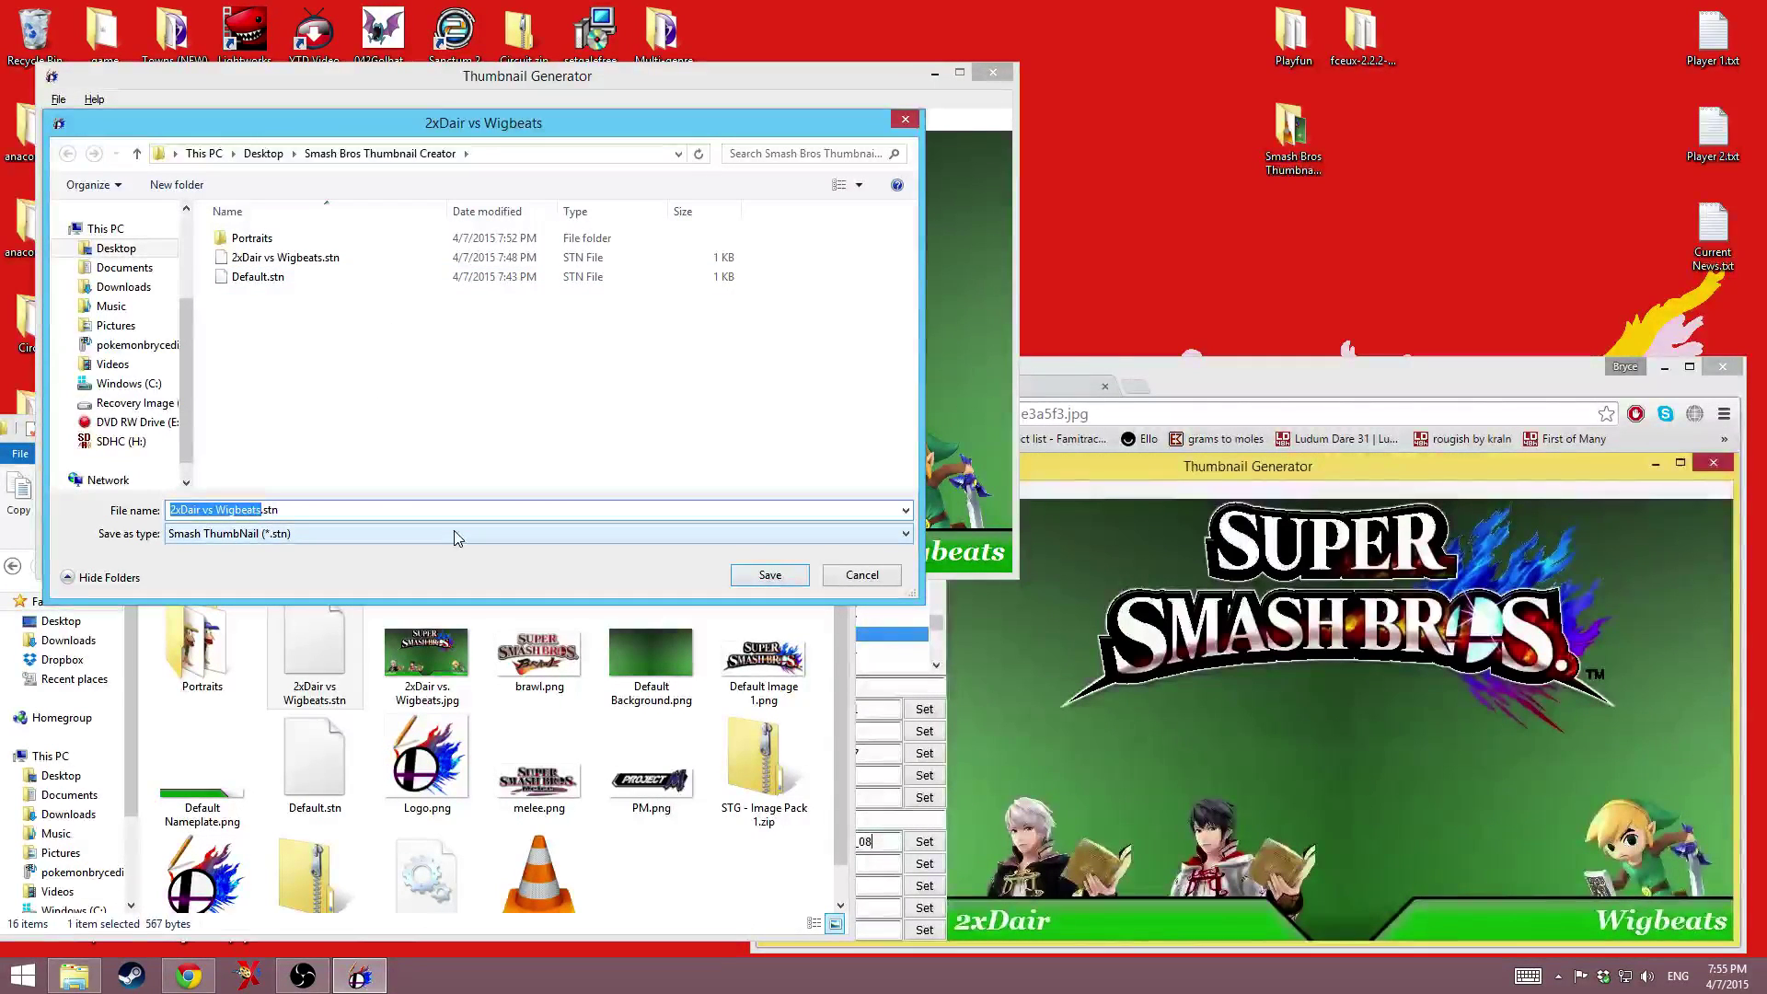
text(Save test)
key(Return)
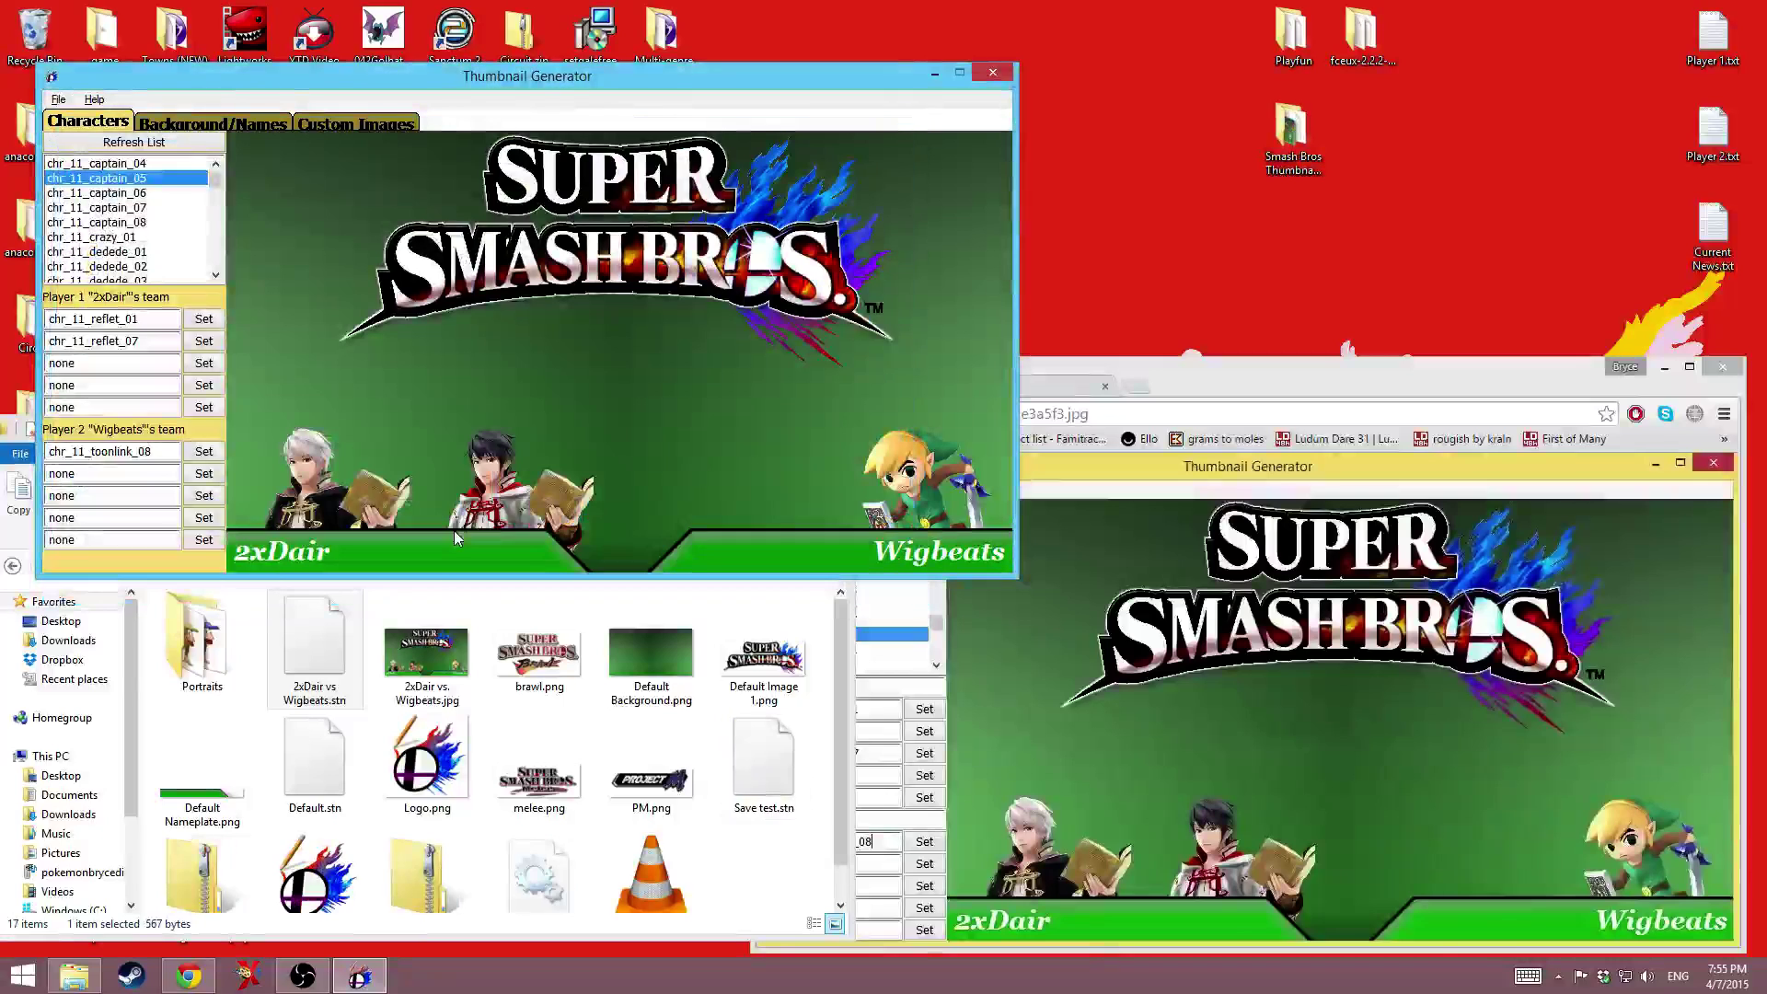
click(810, 807)
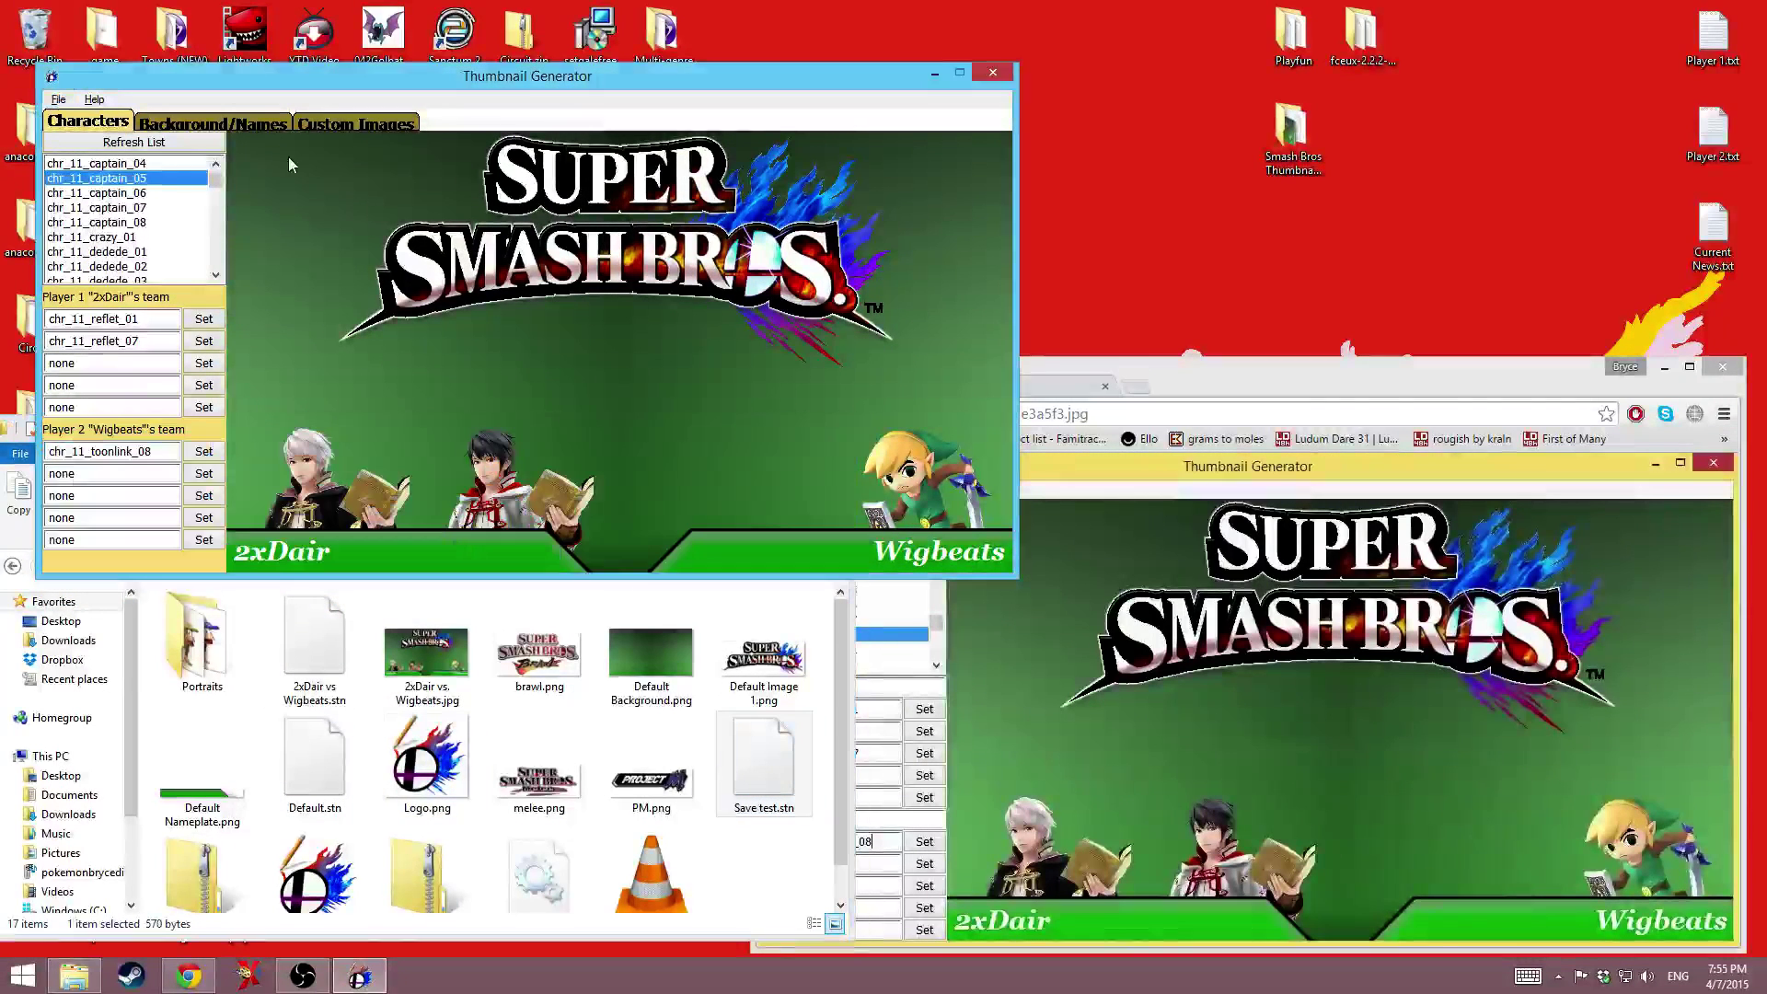
- Start a new empty project, then reopen Save test.stn to restore the thumbnail
click(96, 207)
click(58, 98)
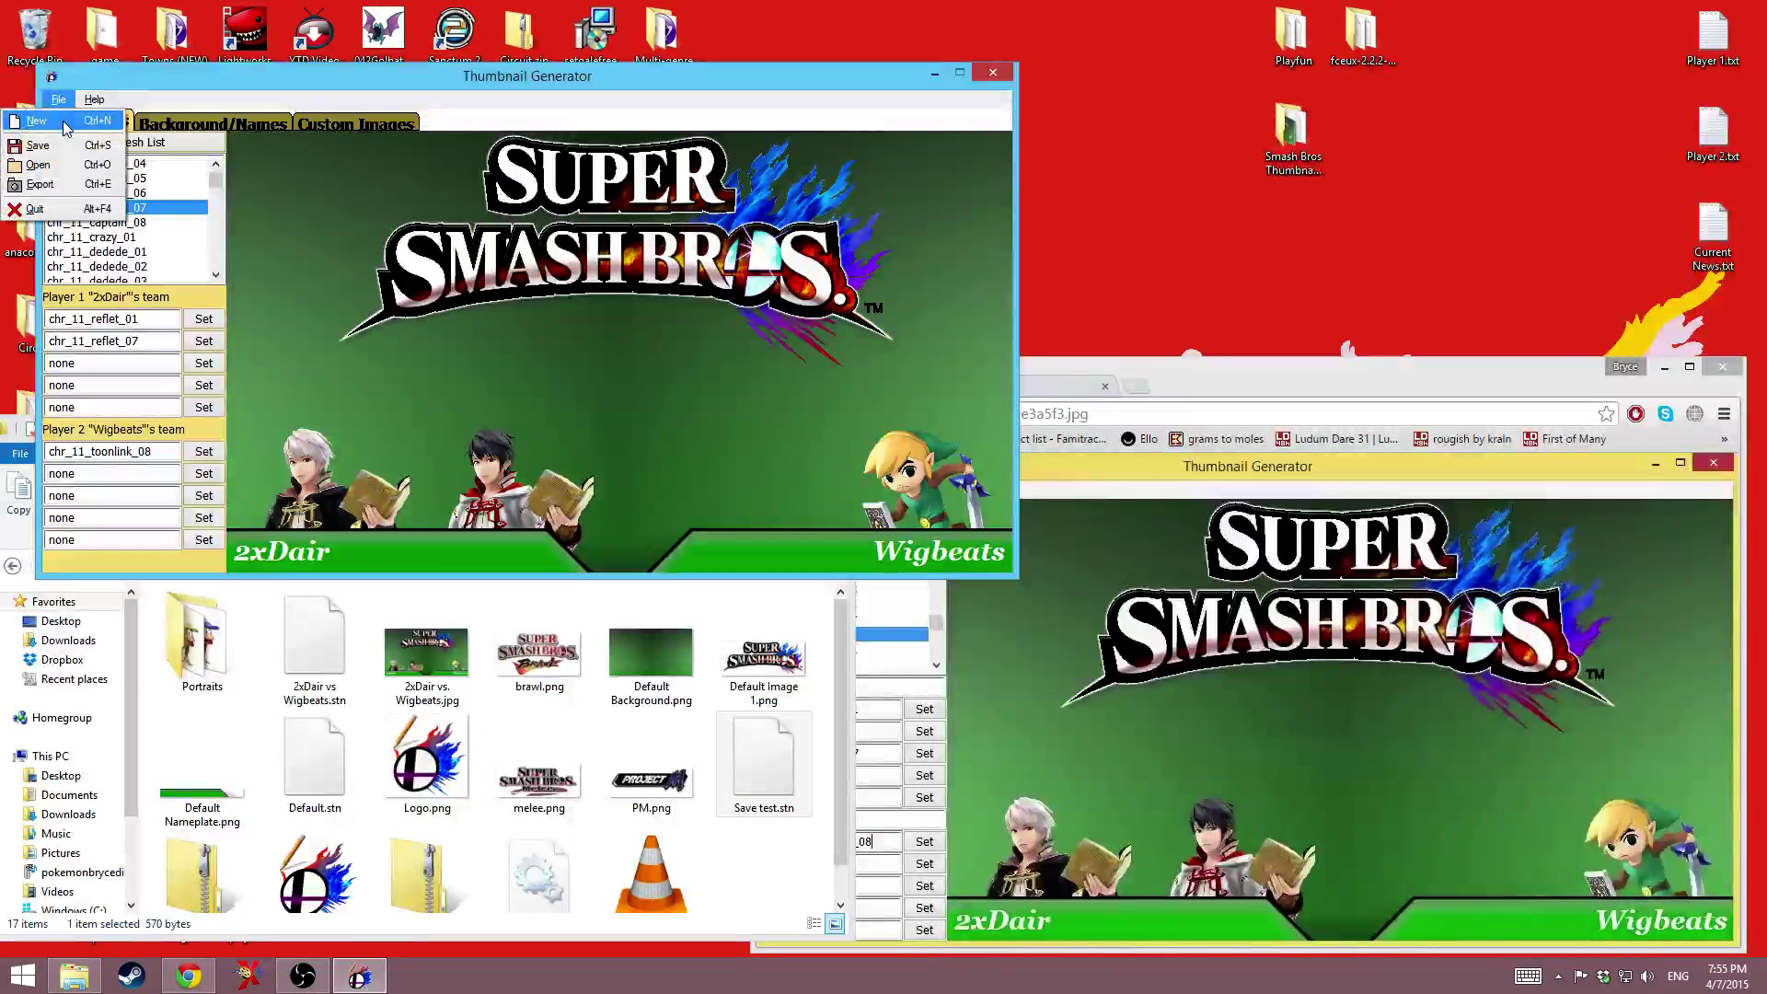
click(37, 120)
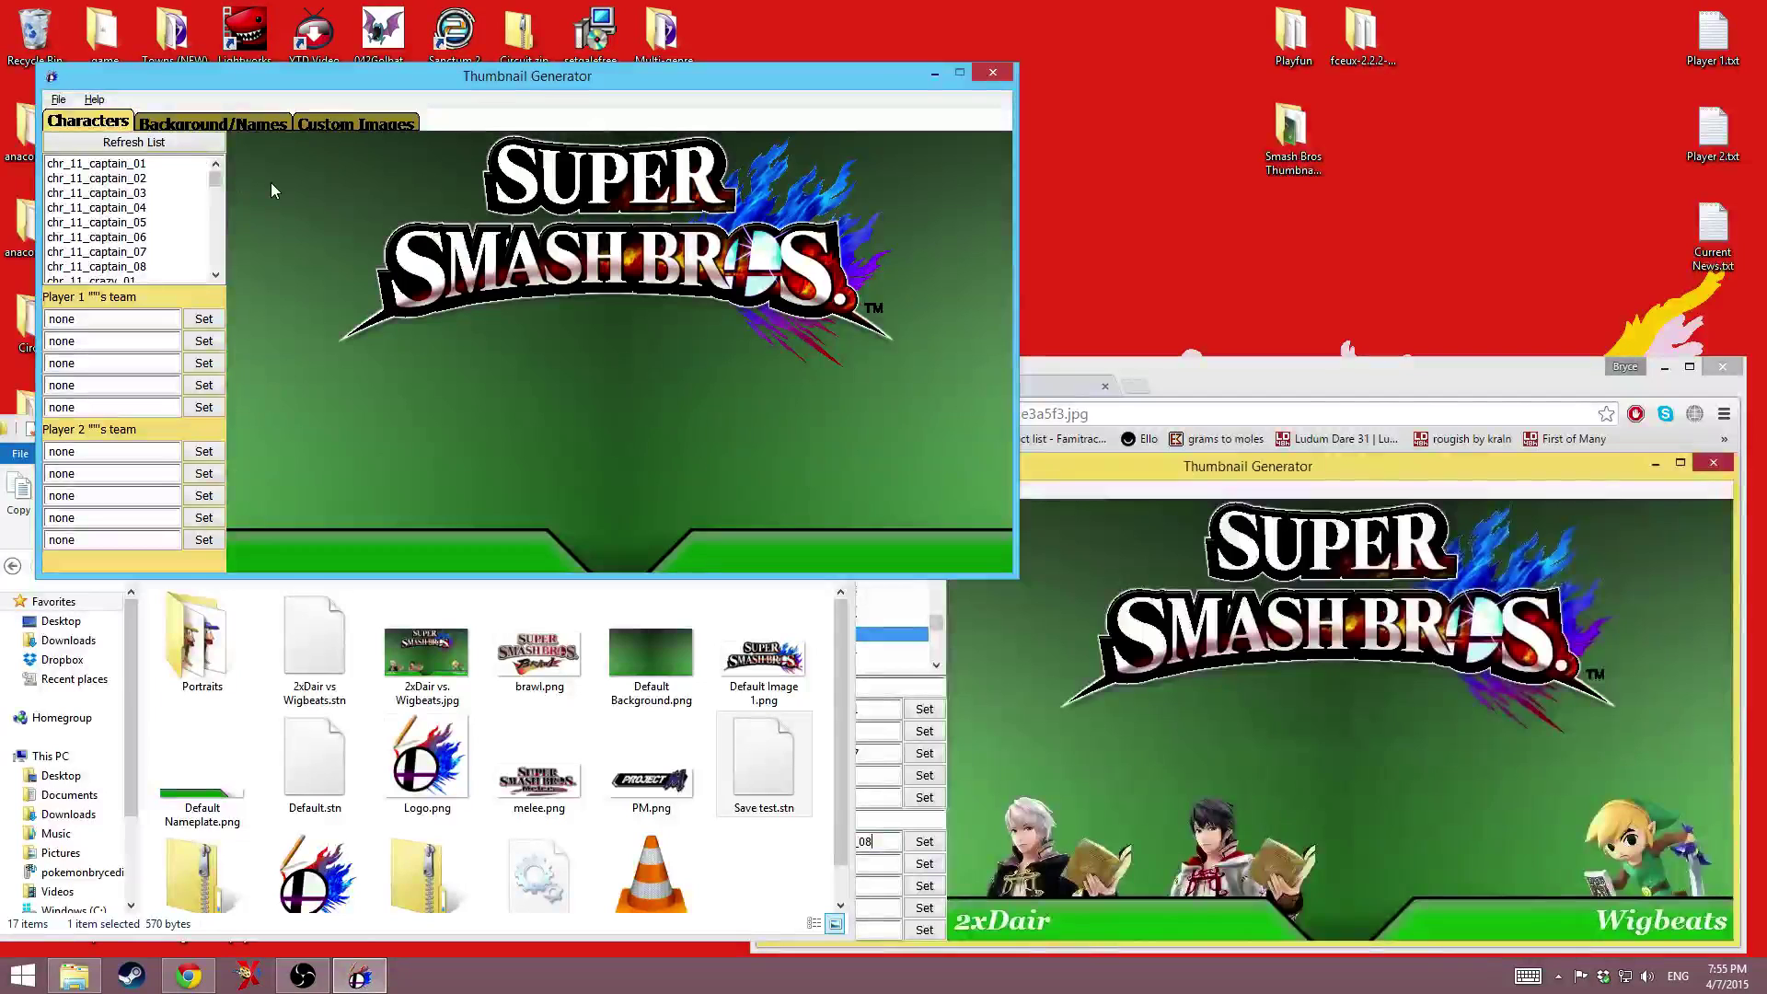
key(ctrl+o)
click(264, 296)
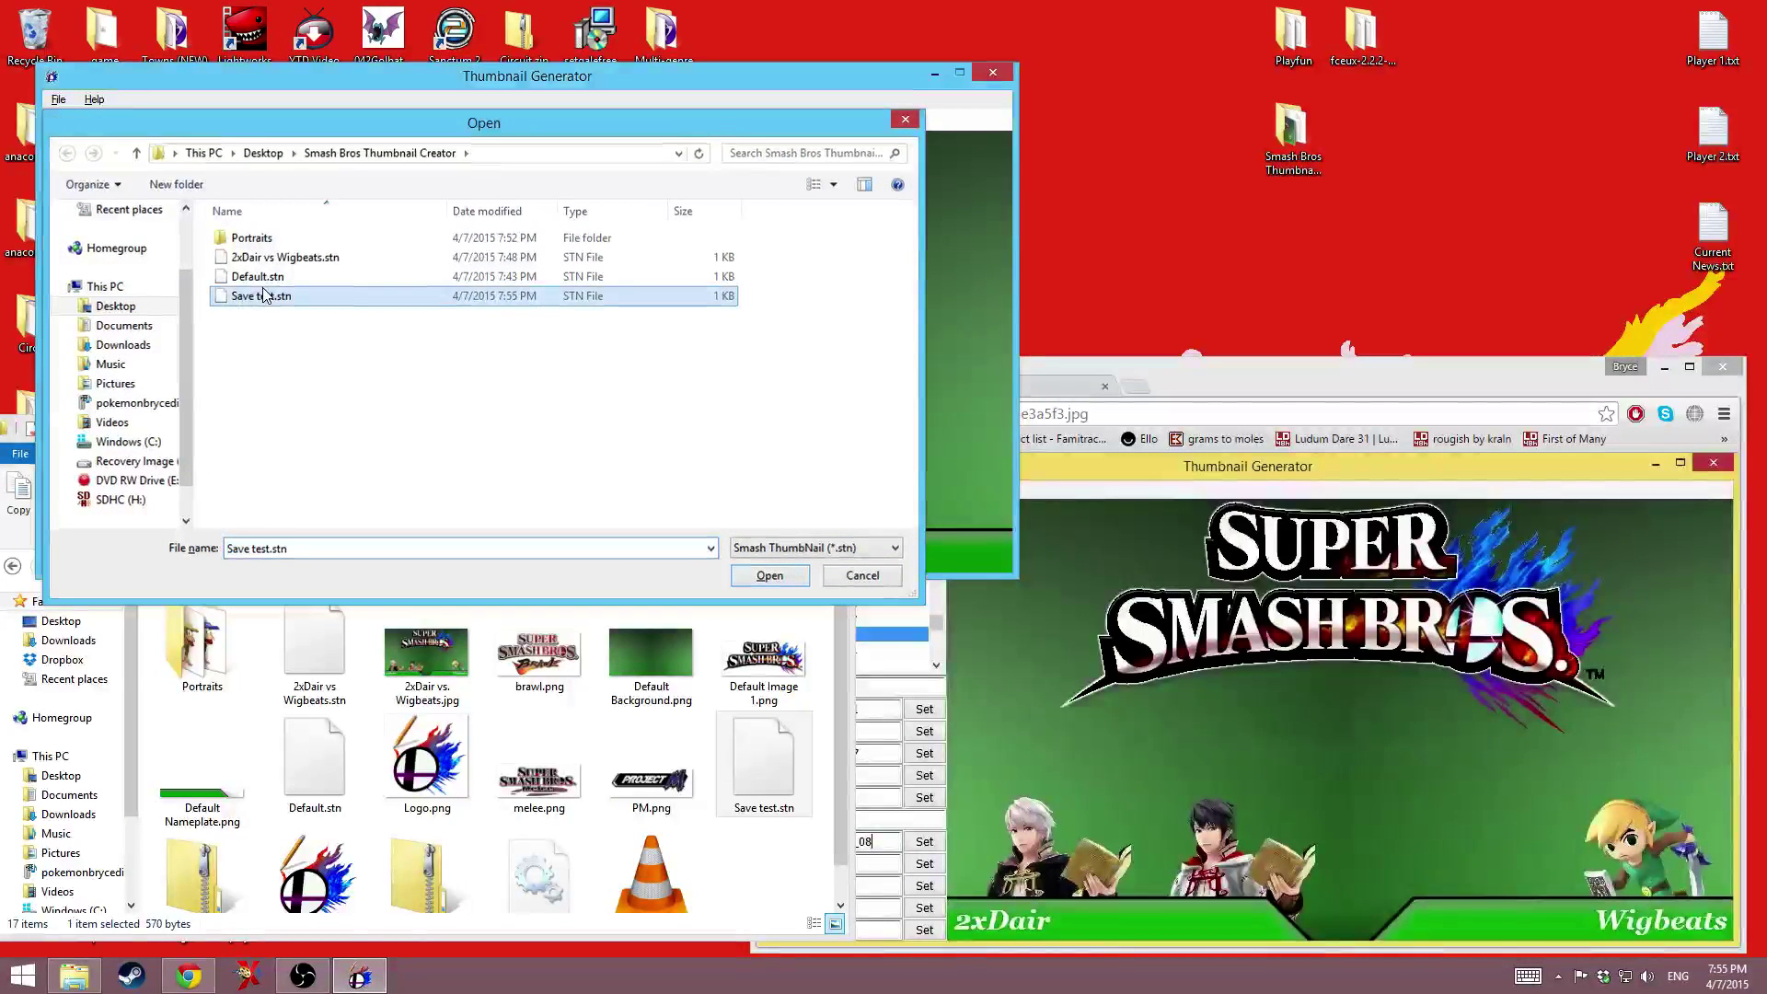
double_click(264, 296)
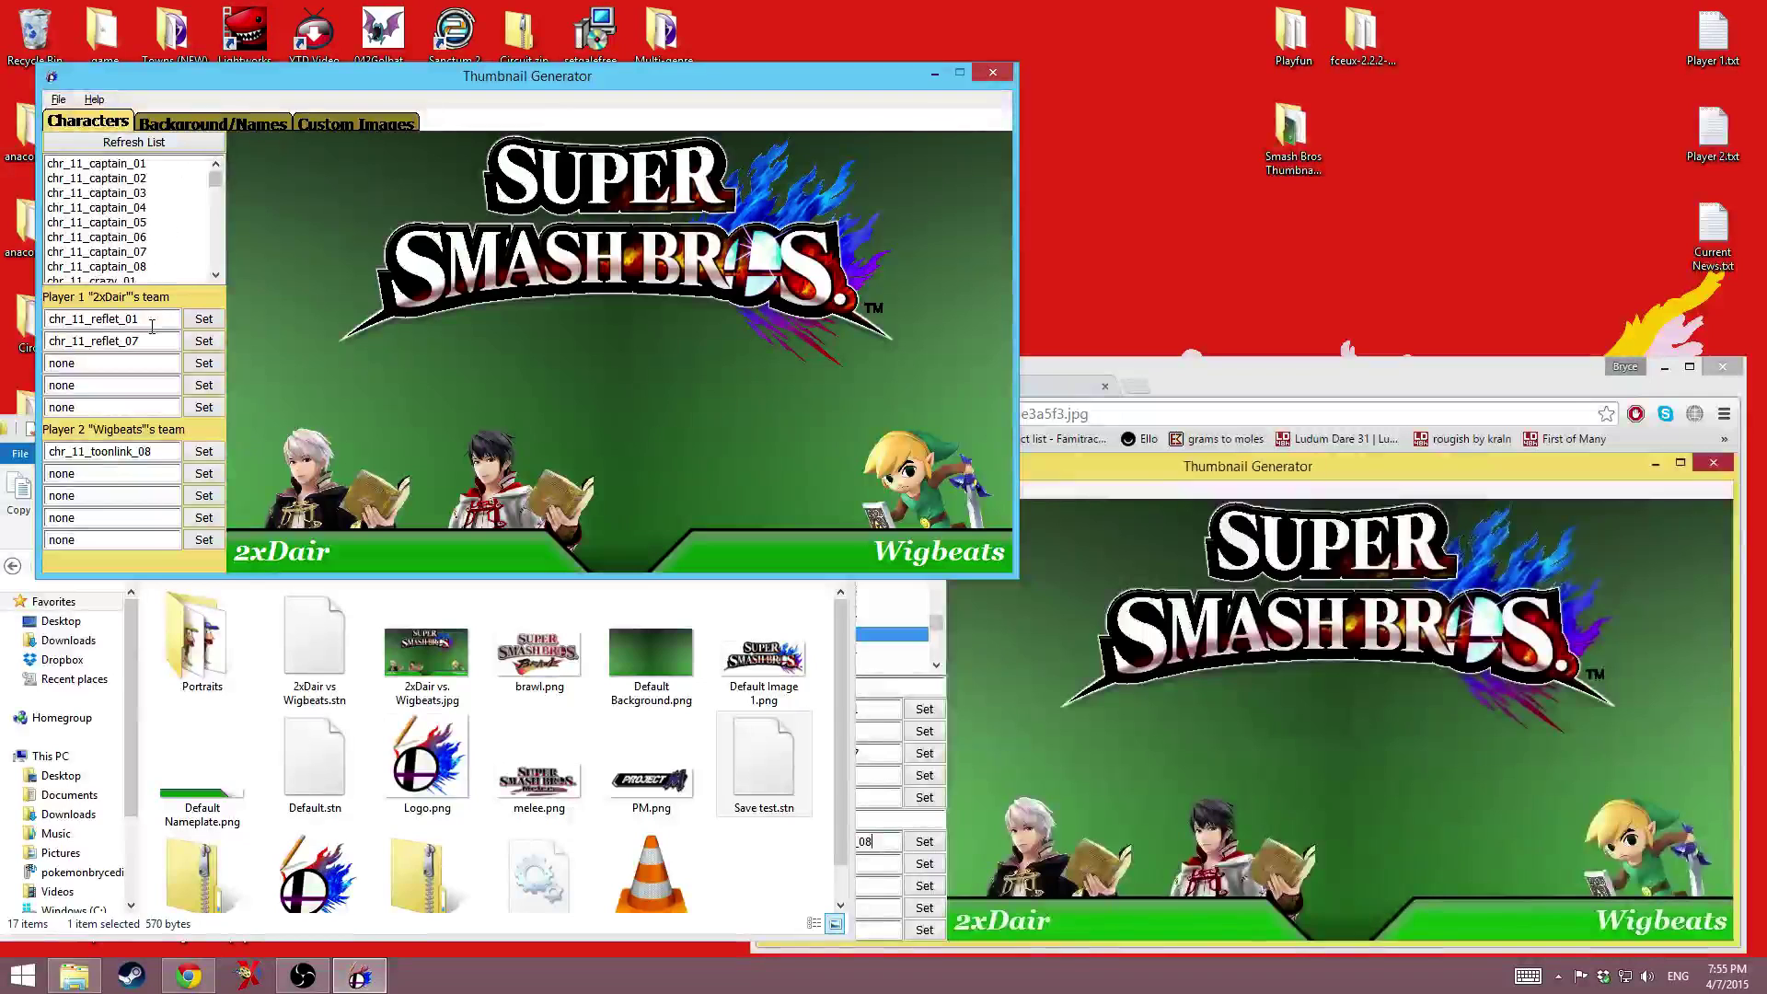
click(1047, 655)
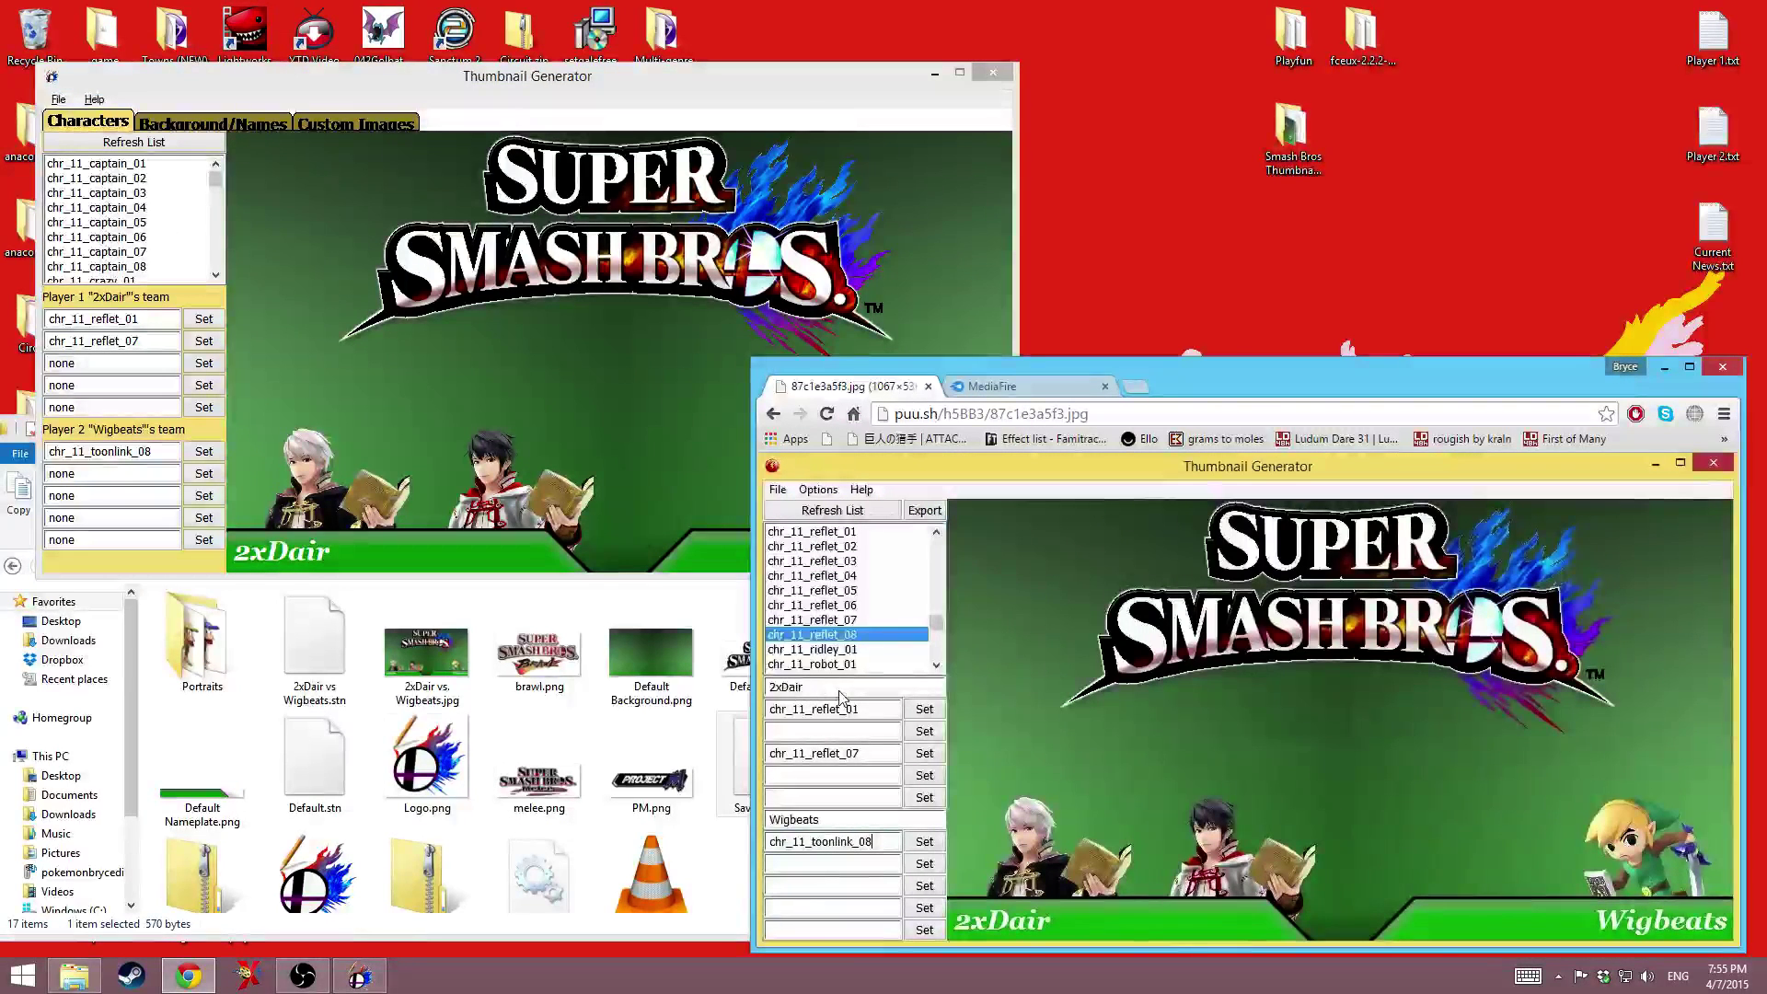
click(264, 373)
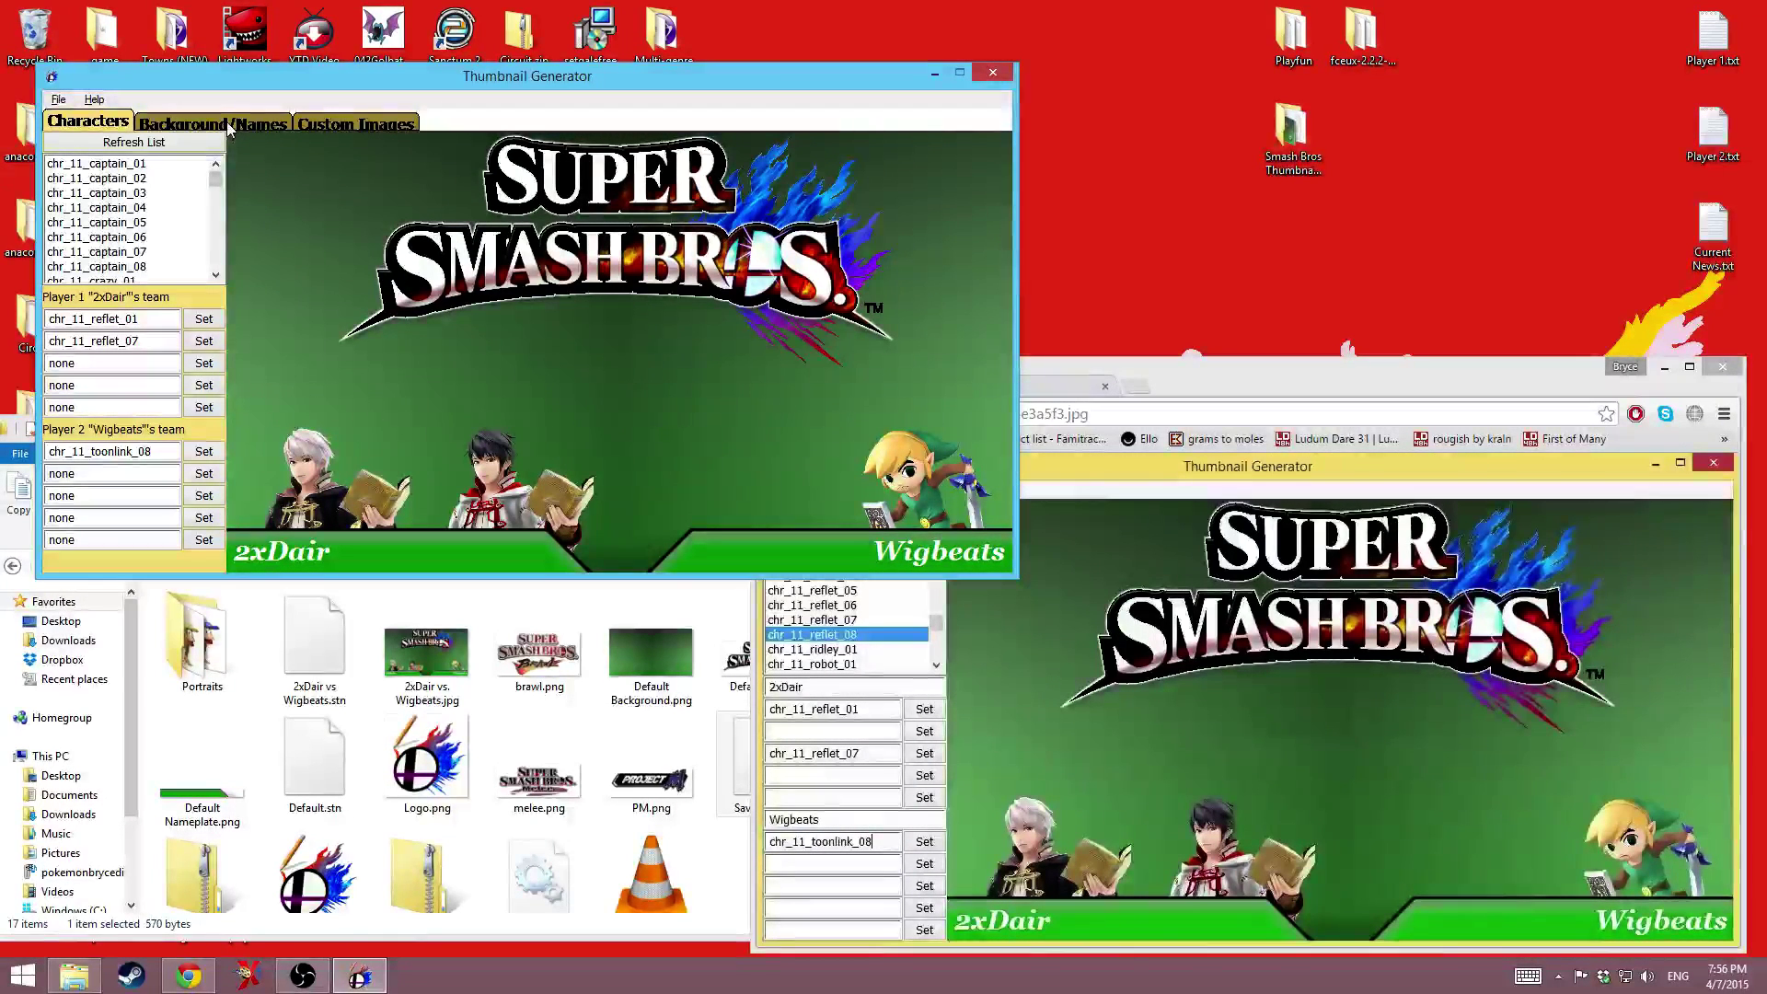
click(1301, 583)
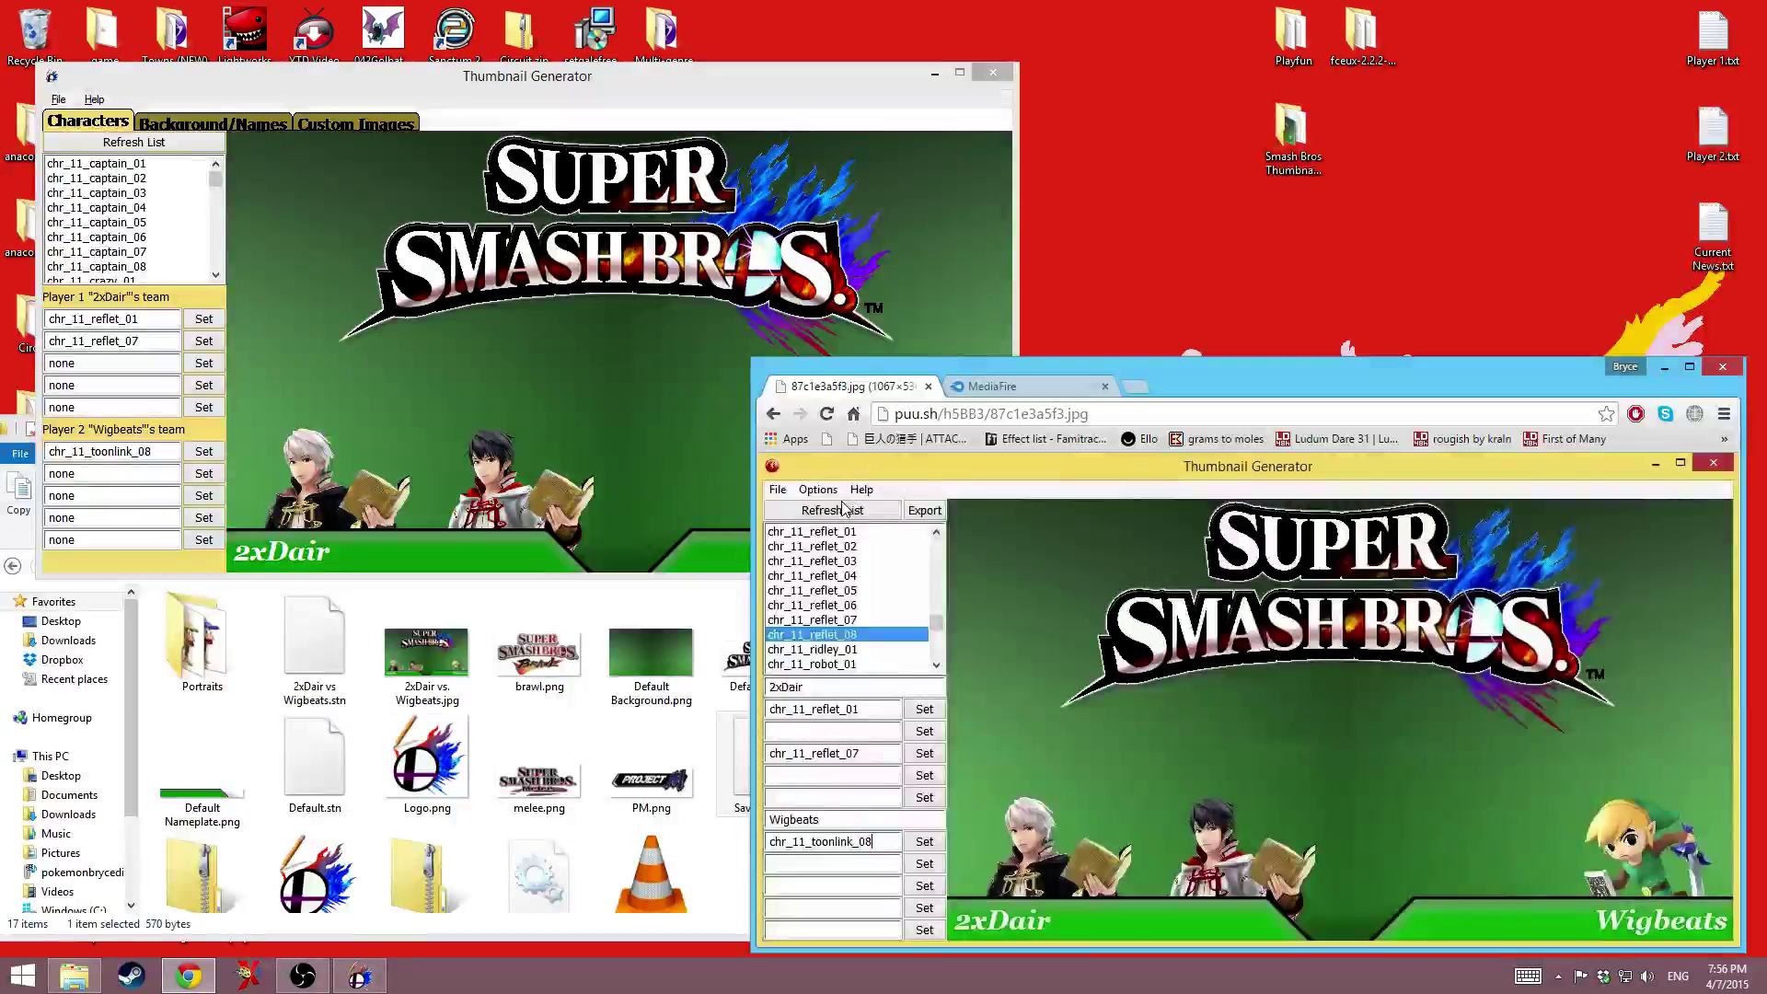
click(221, 126)
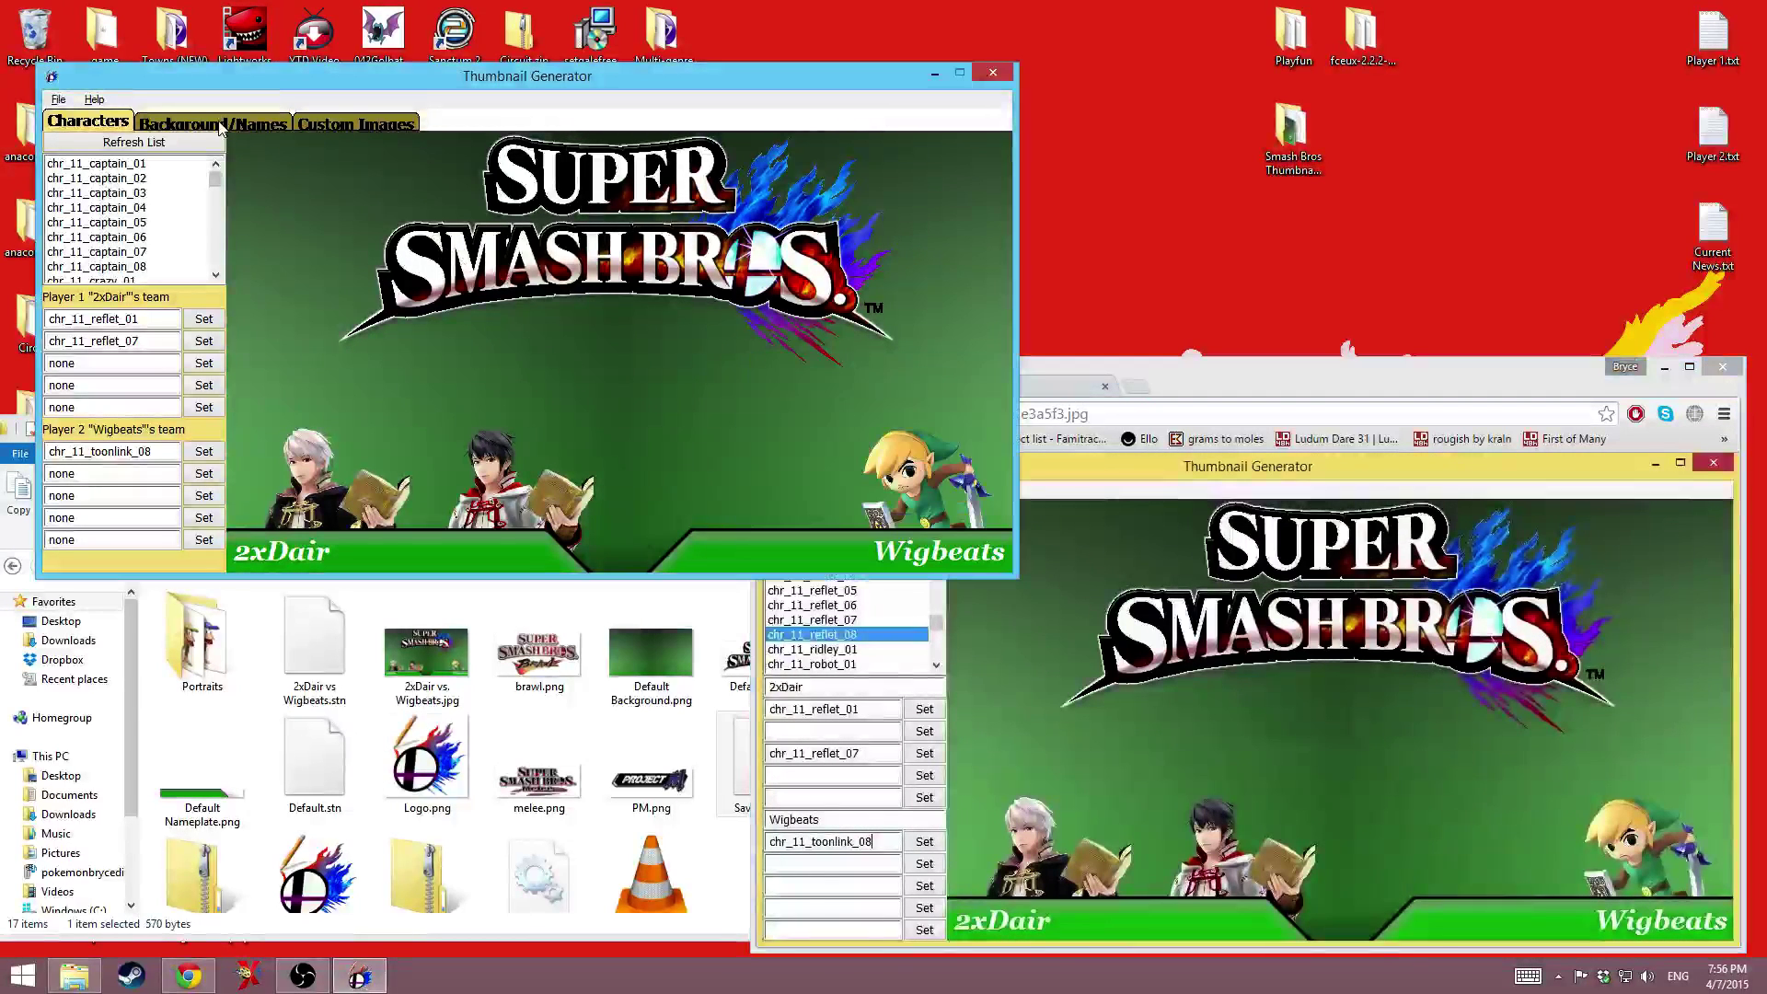
click(276, 124)
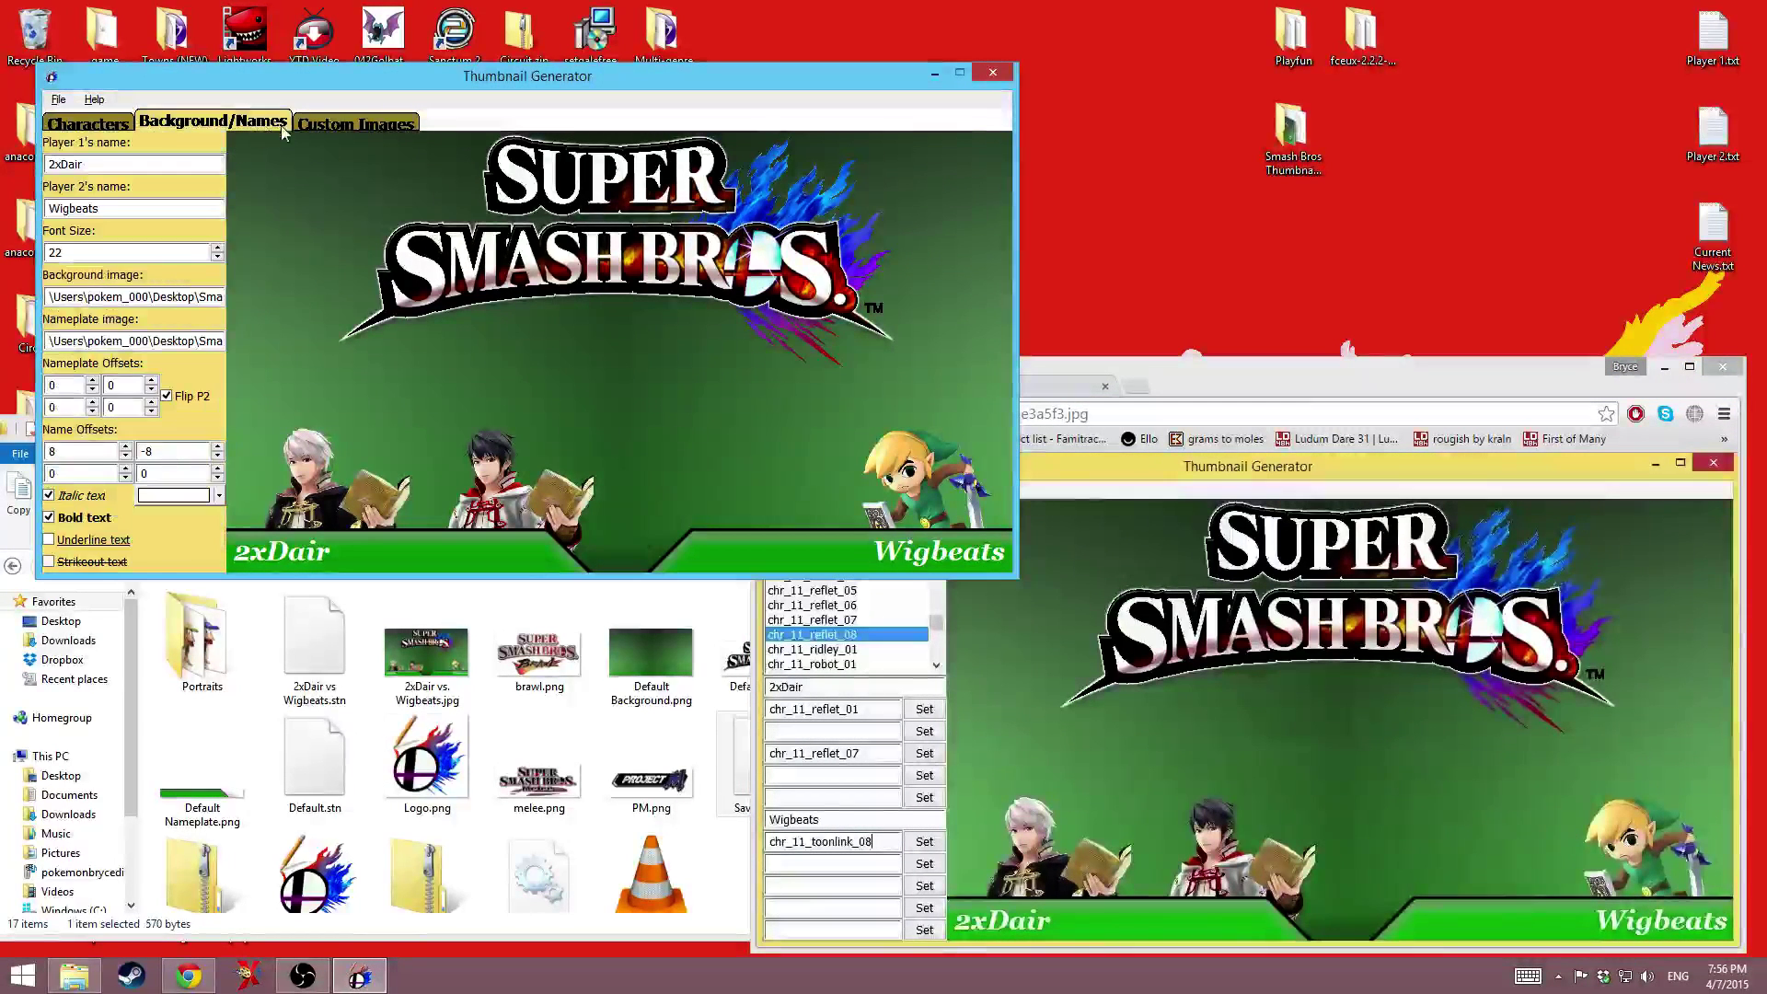
click(361, 123)
click(90, 124)
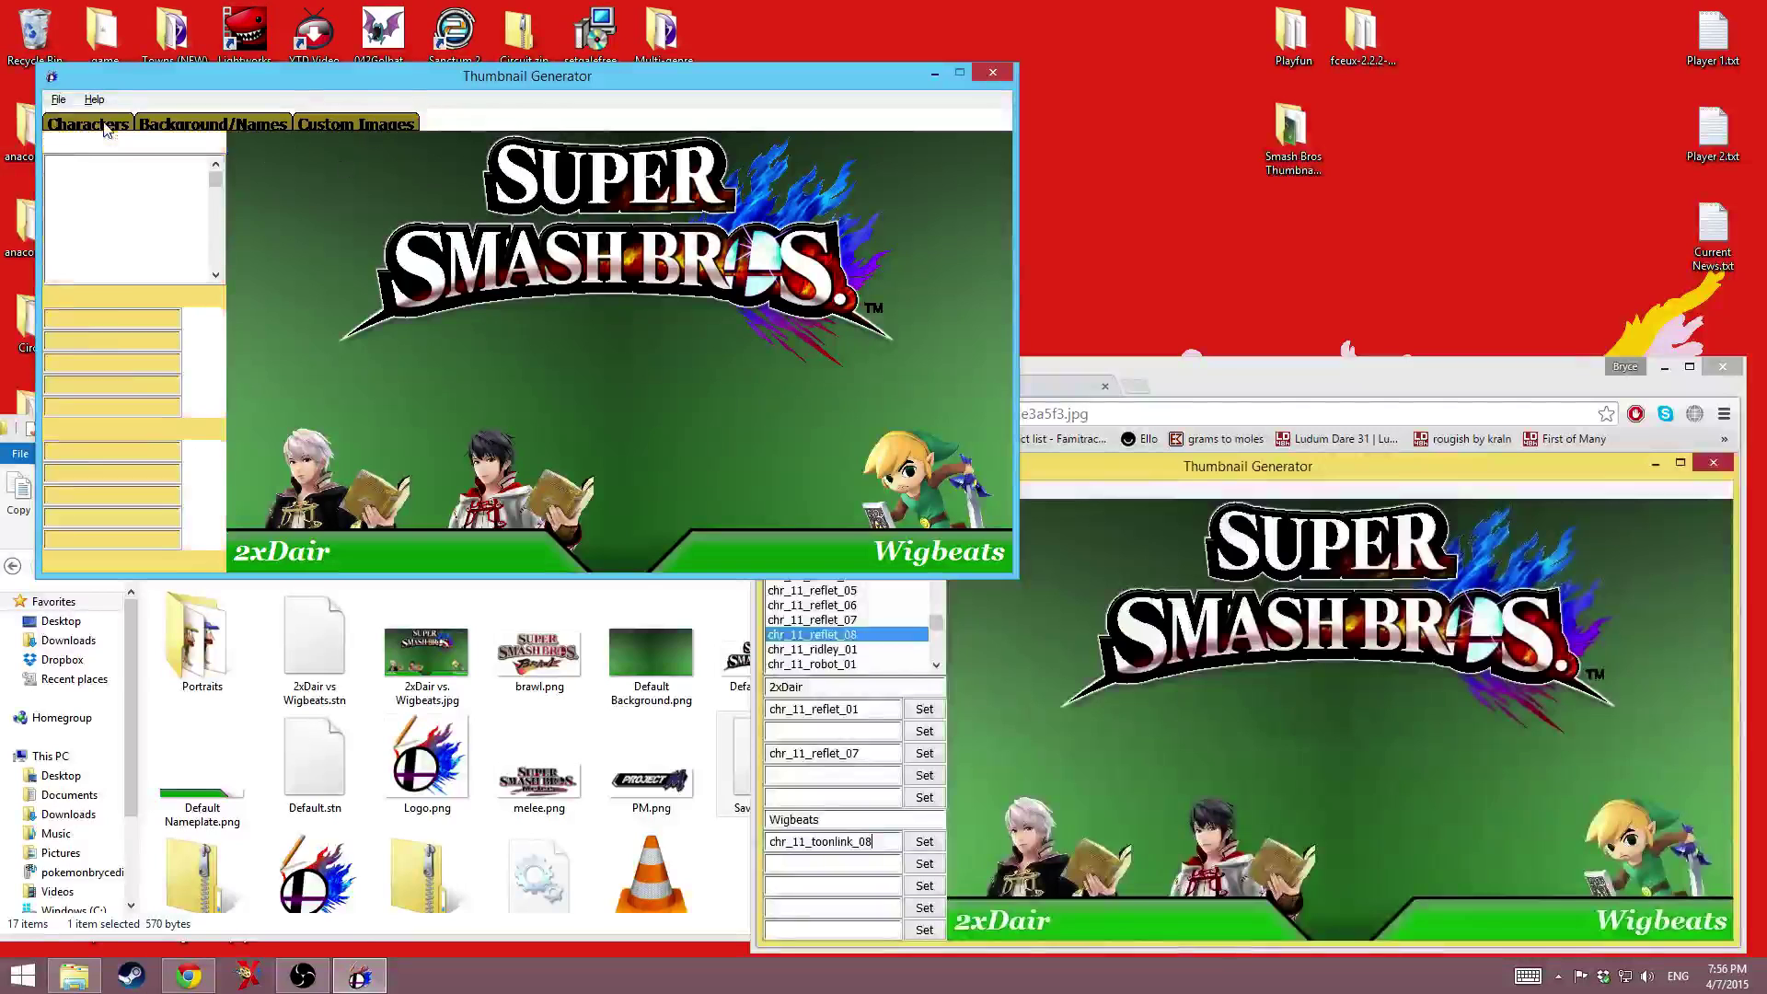
- Rename Player 1 to 'really cool guy' and Player 2 to 'beatswig' on the Background/Names tab
click(240, 123)
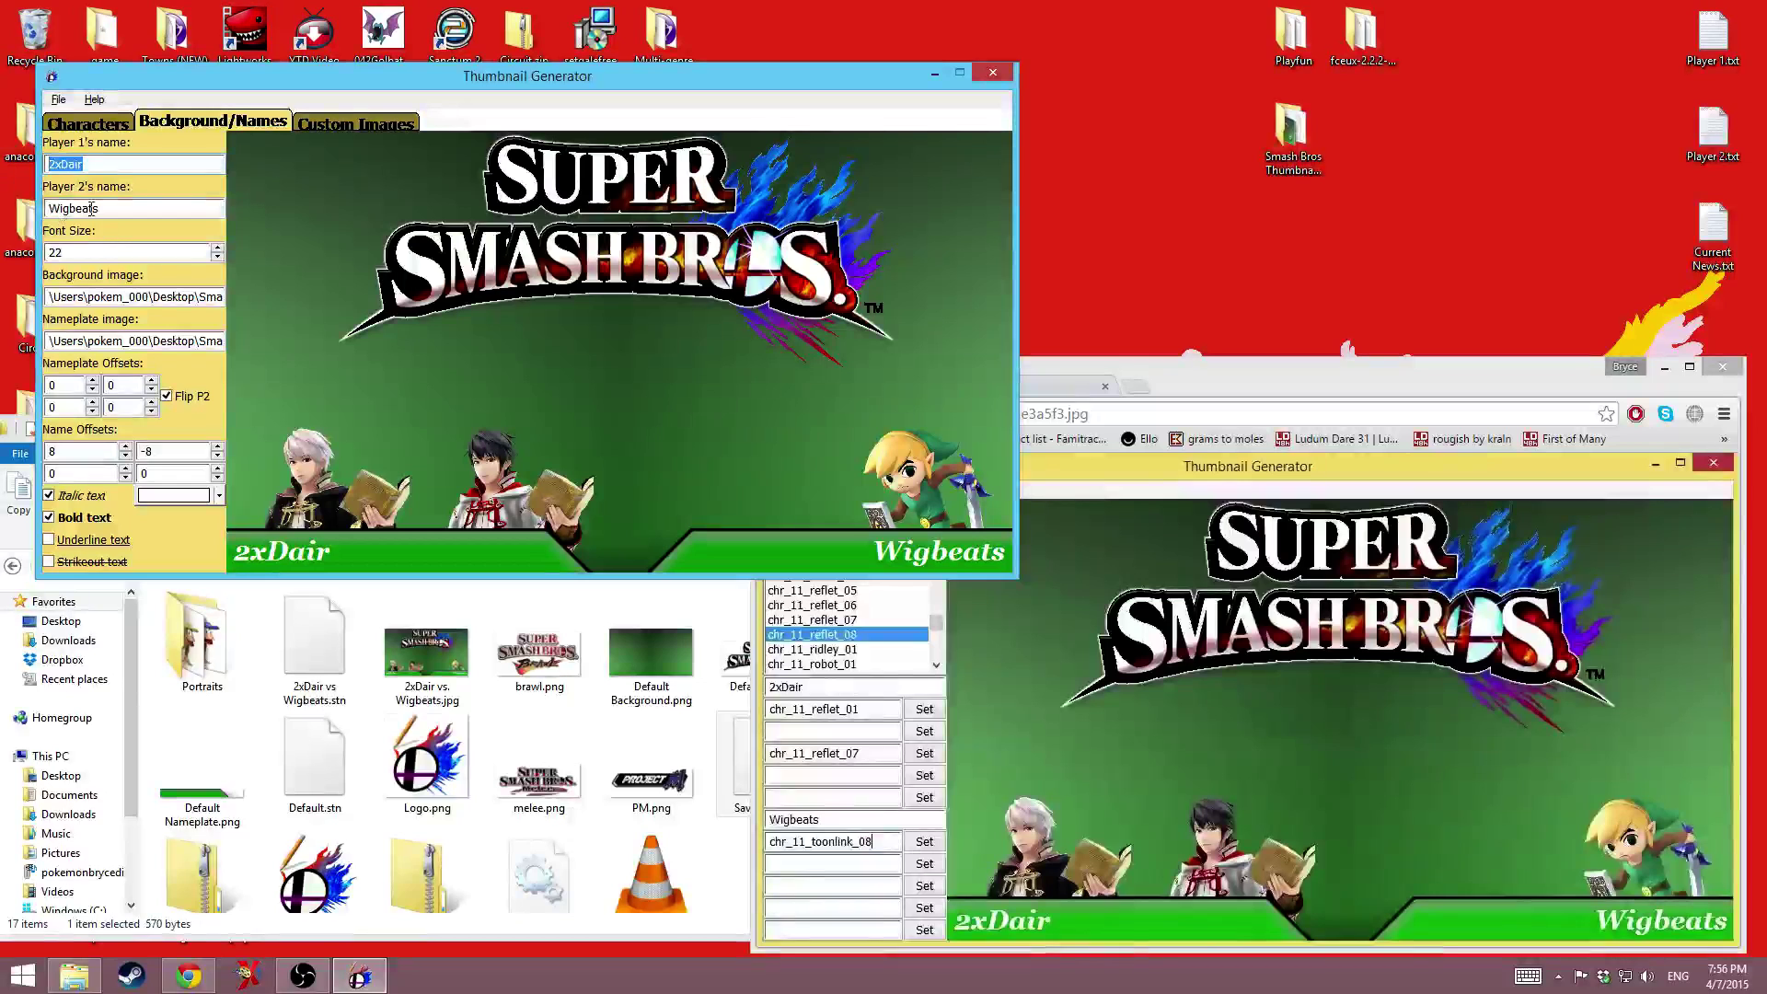
drag(128, 208, 48, 208)
click(87, 122)
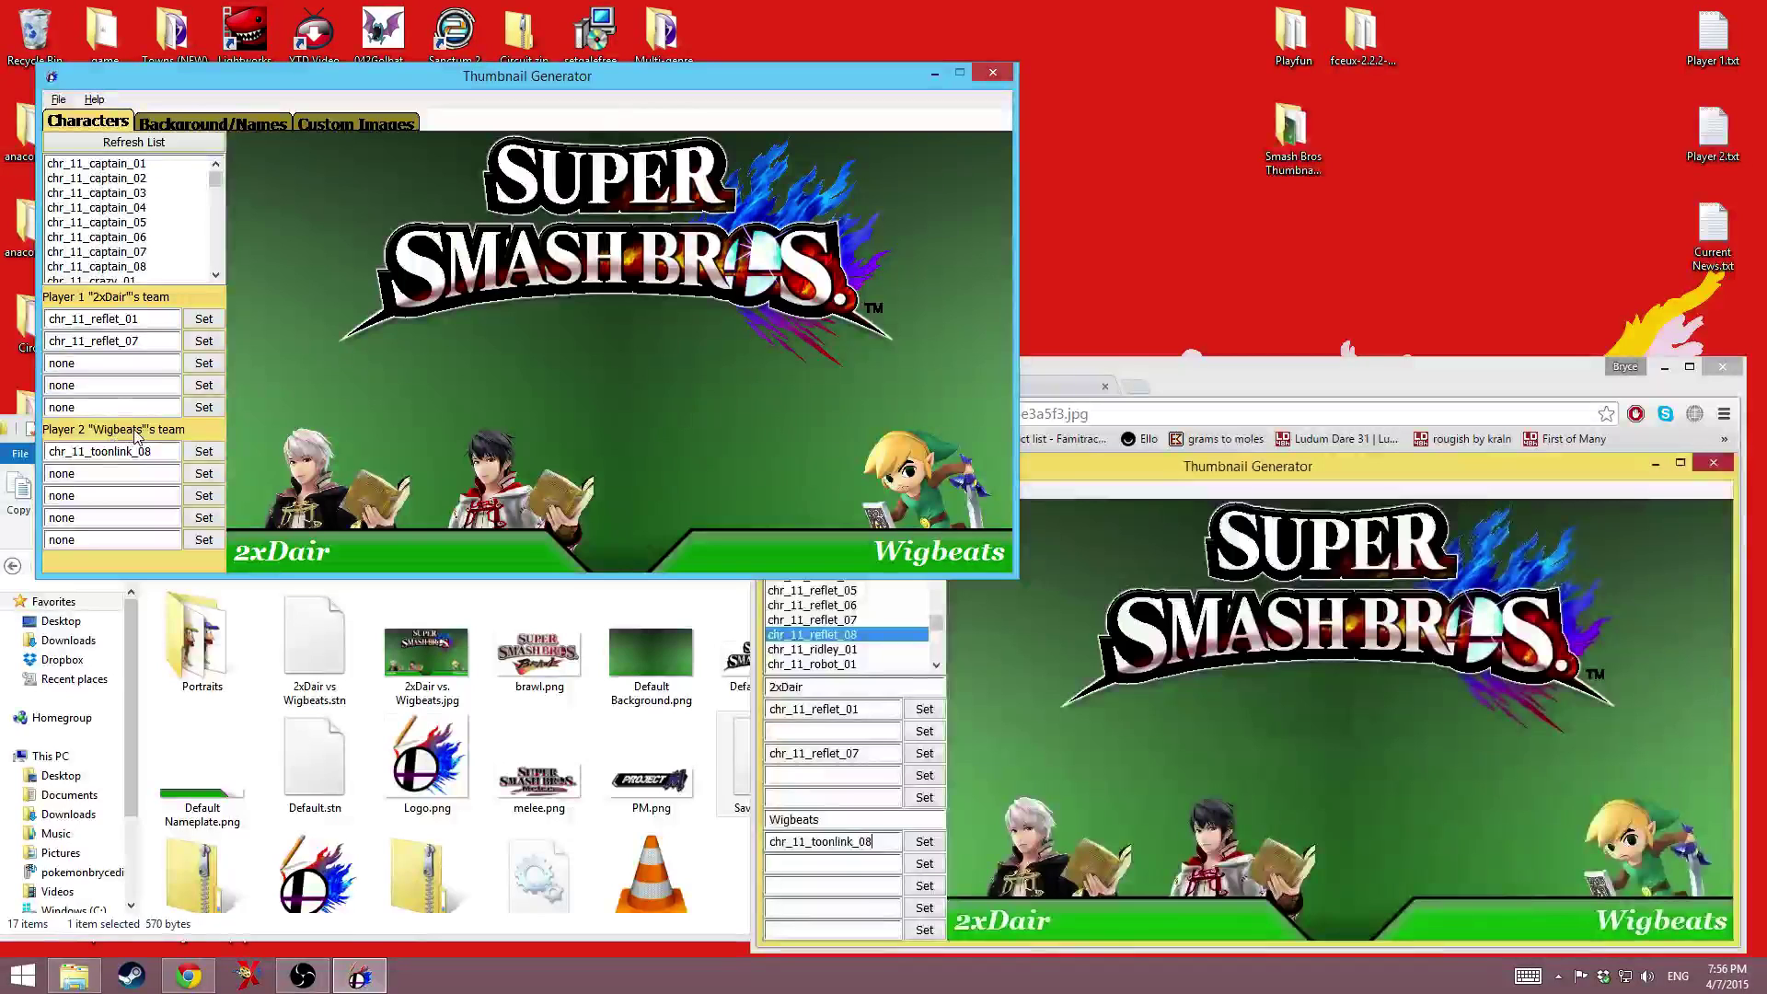
click(168, 123)
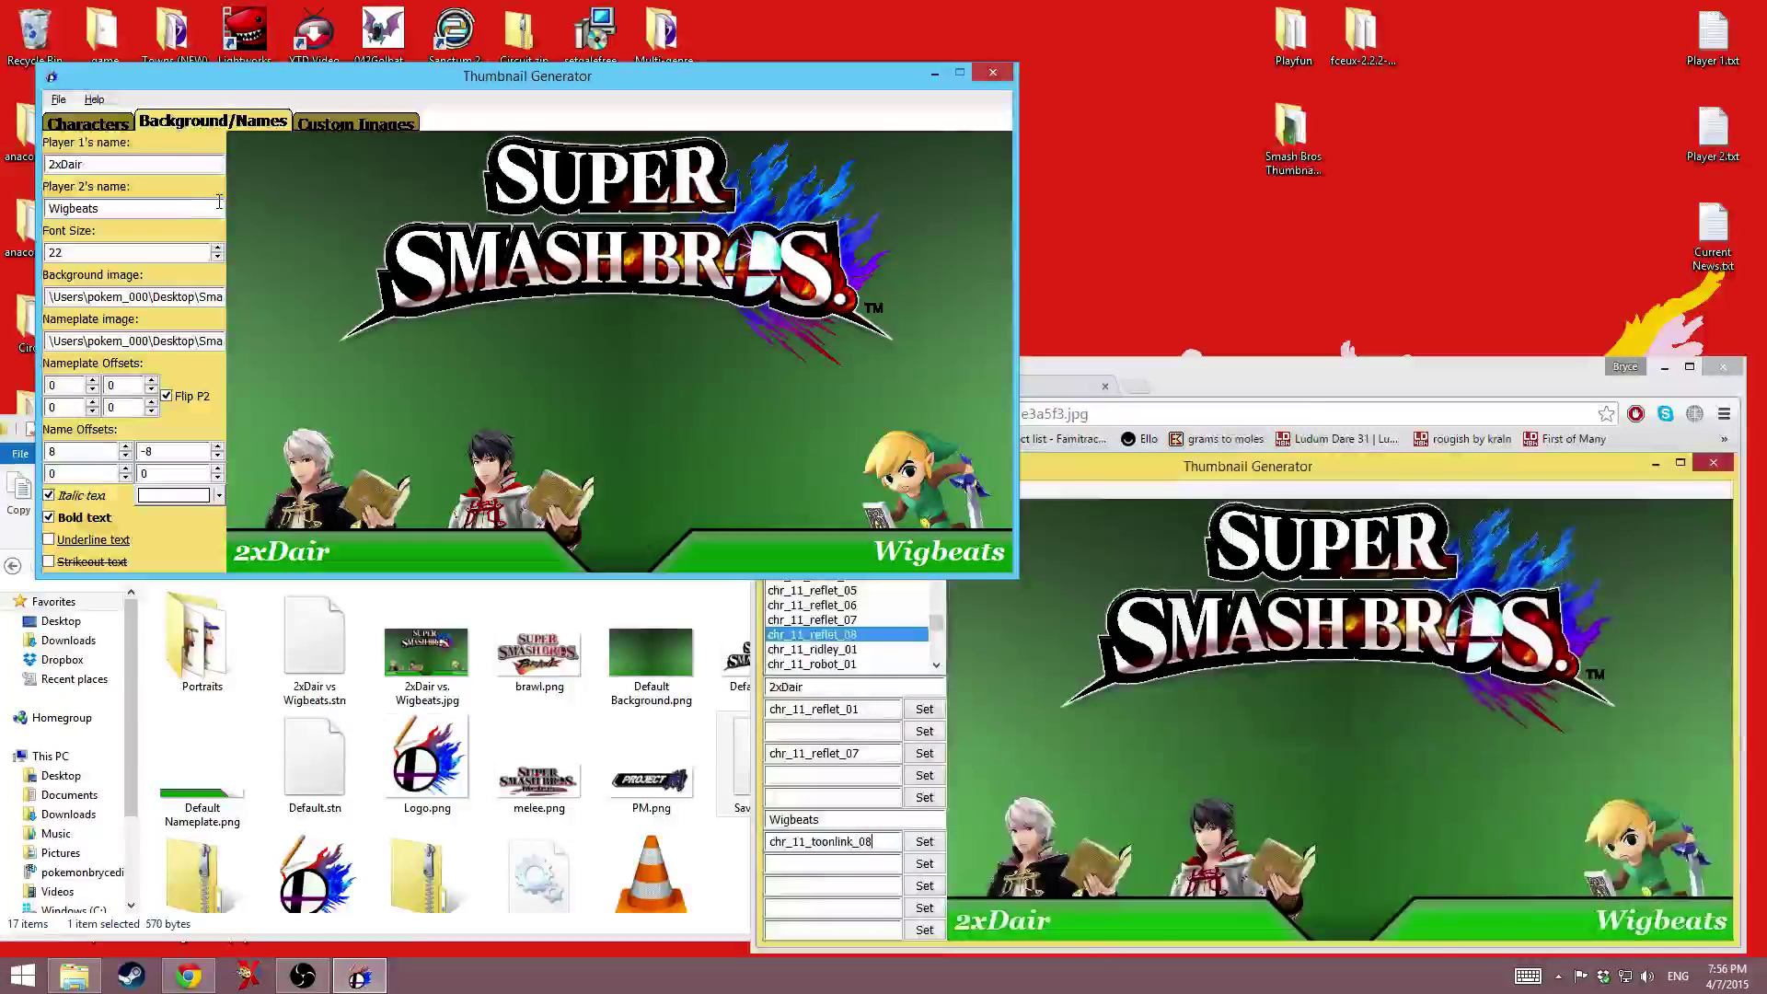
double_click(169, 162)
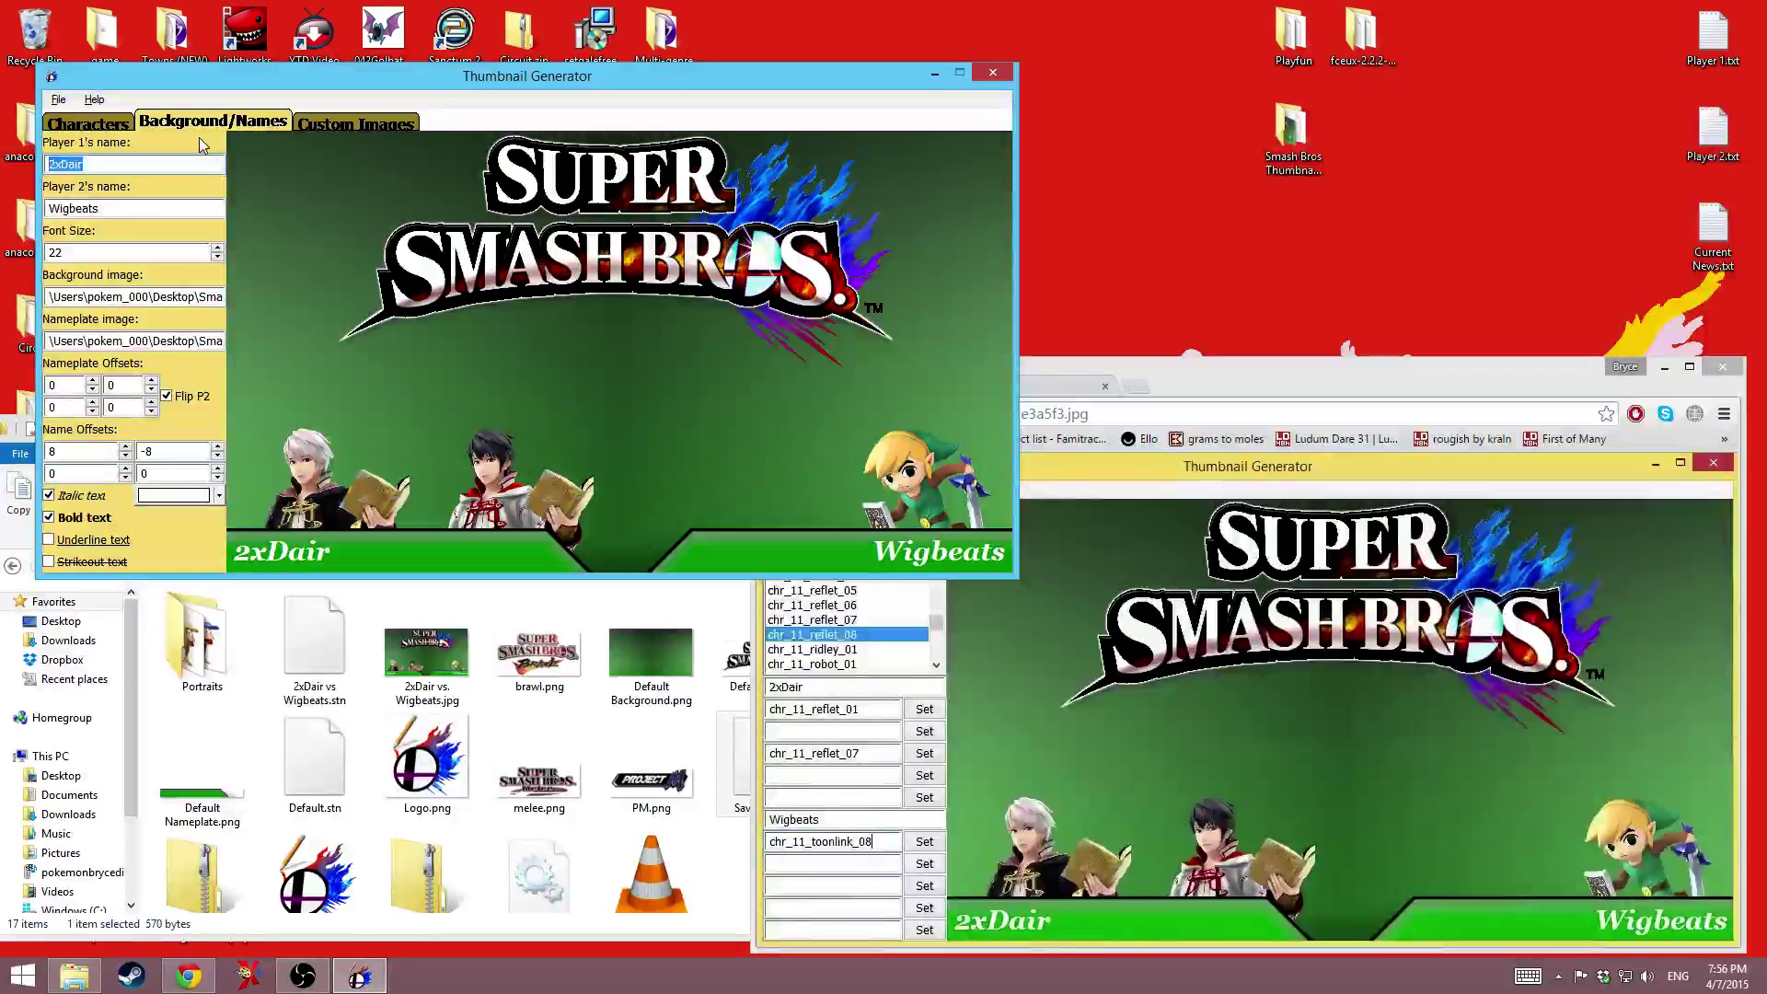
text(really coo)
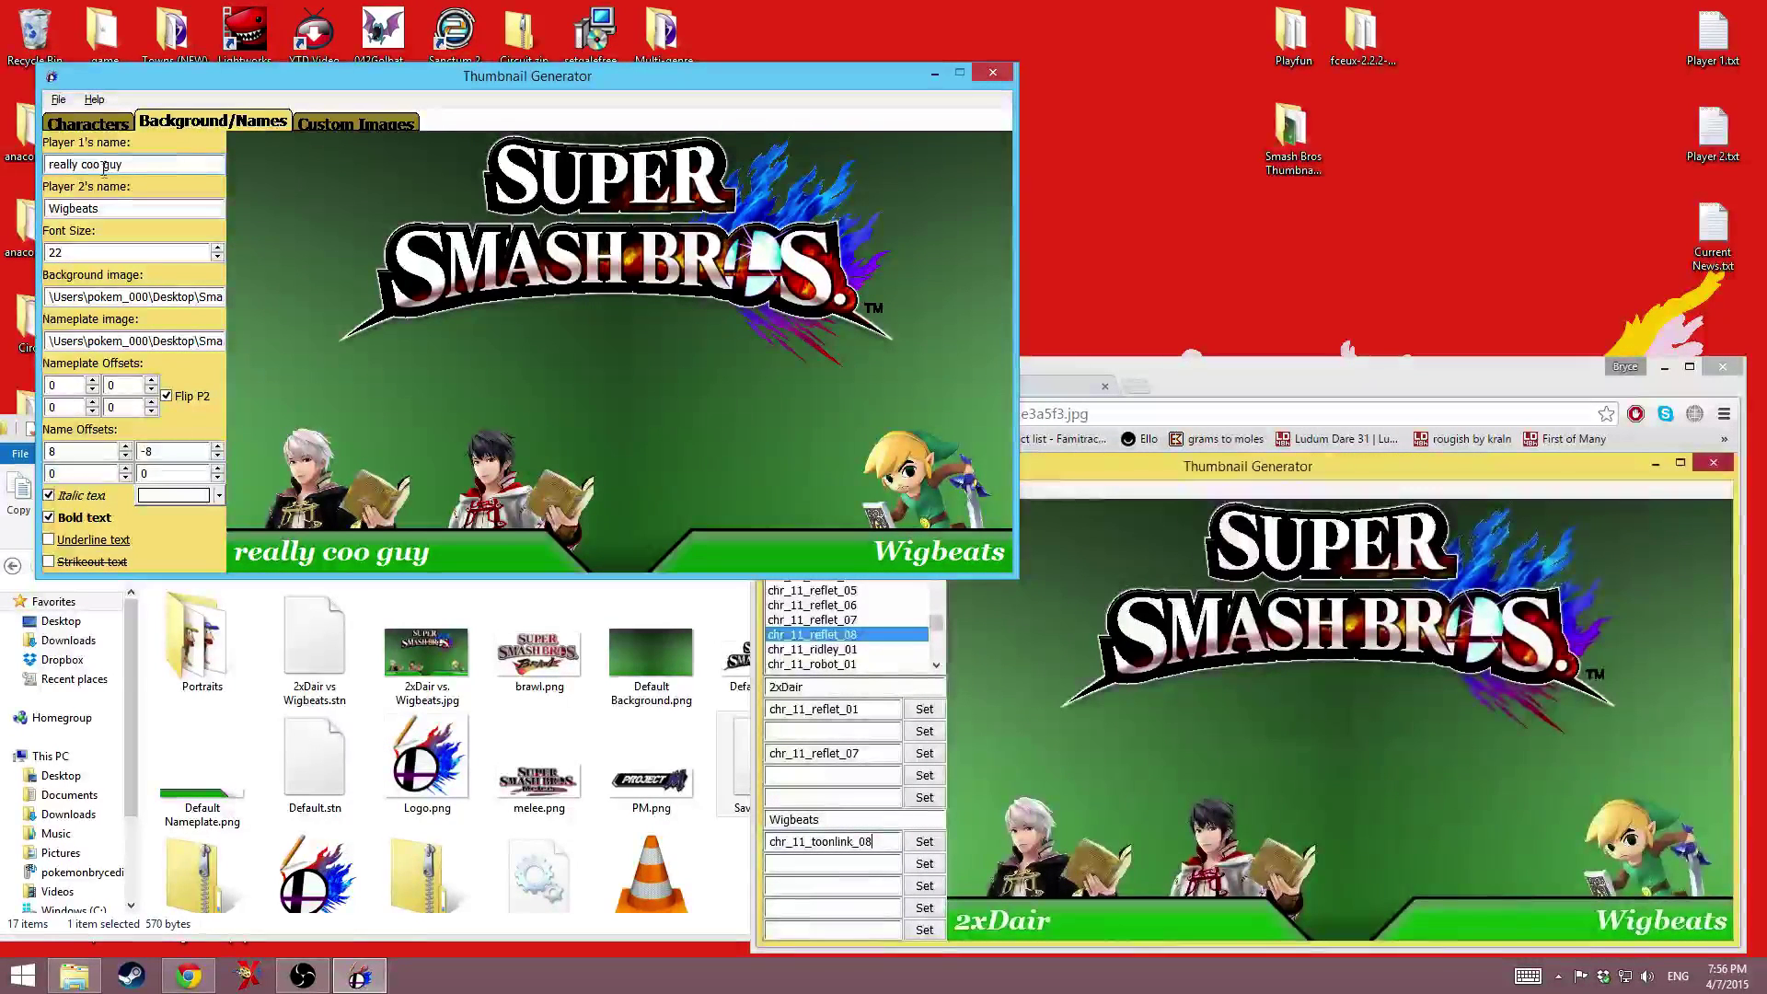
text(l)
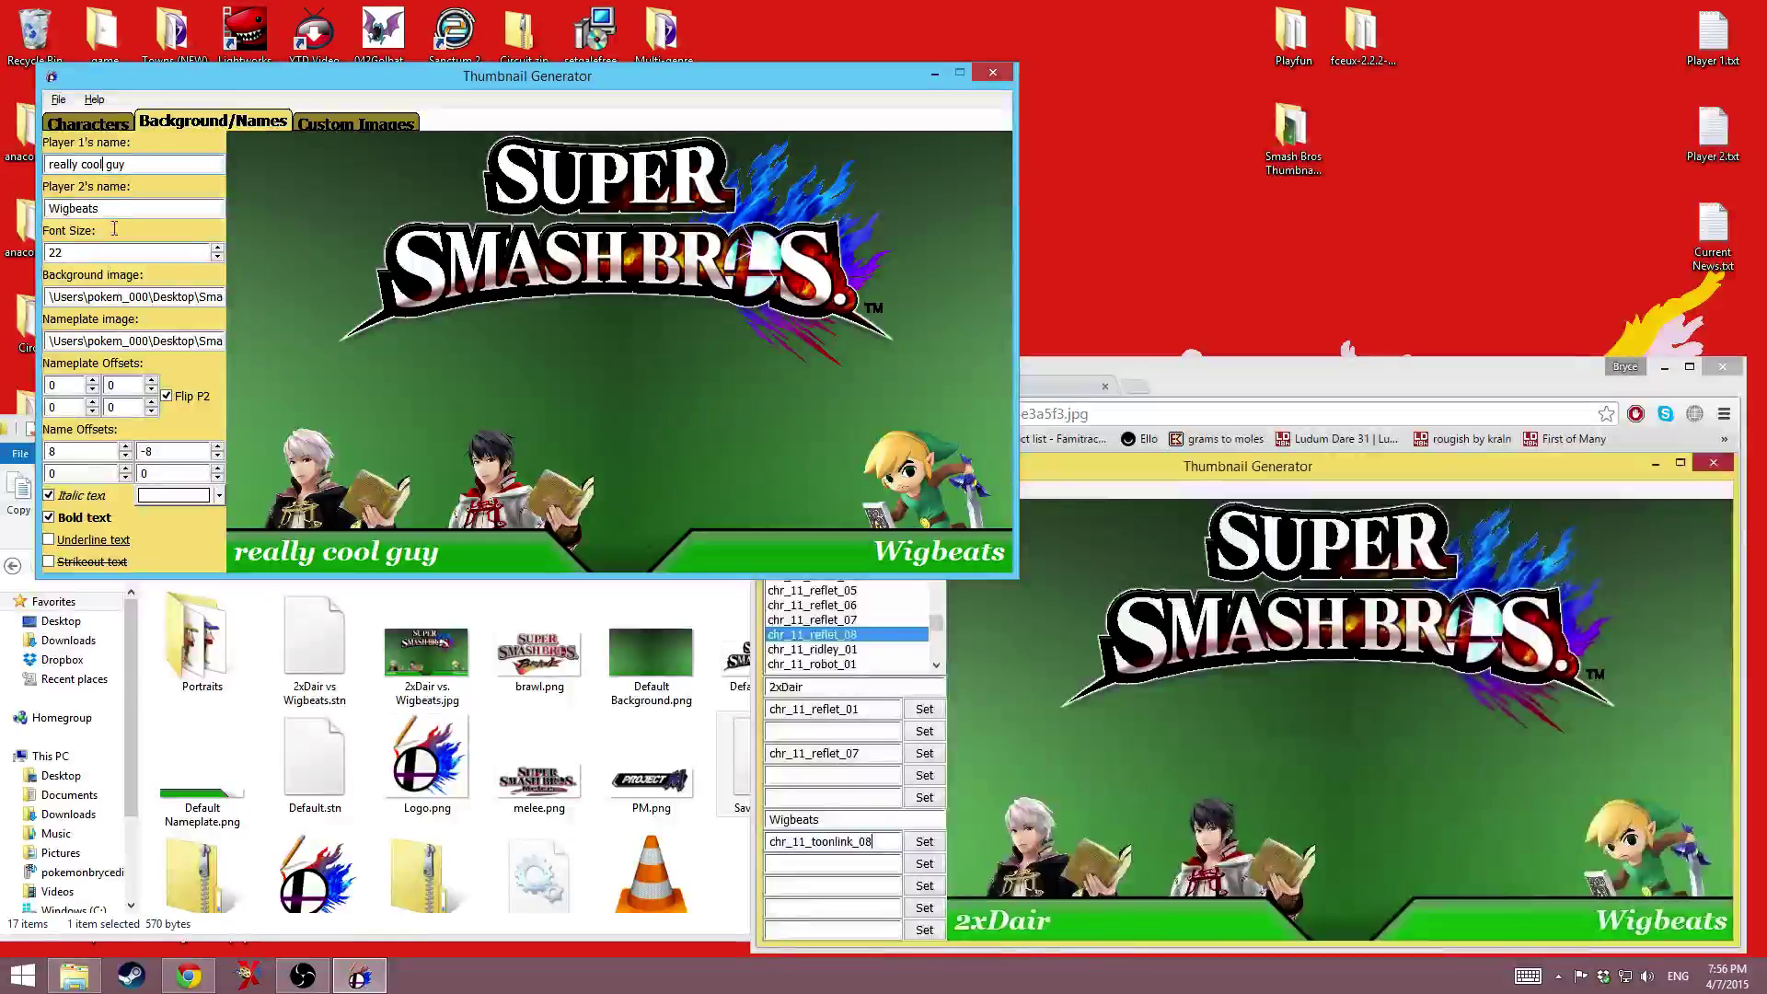
drag(107, 208, 54, 195)
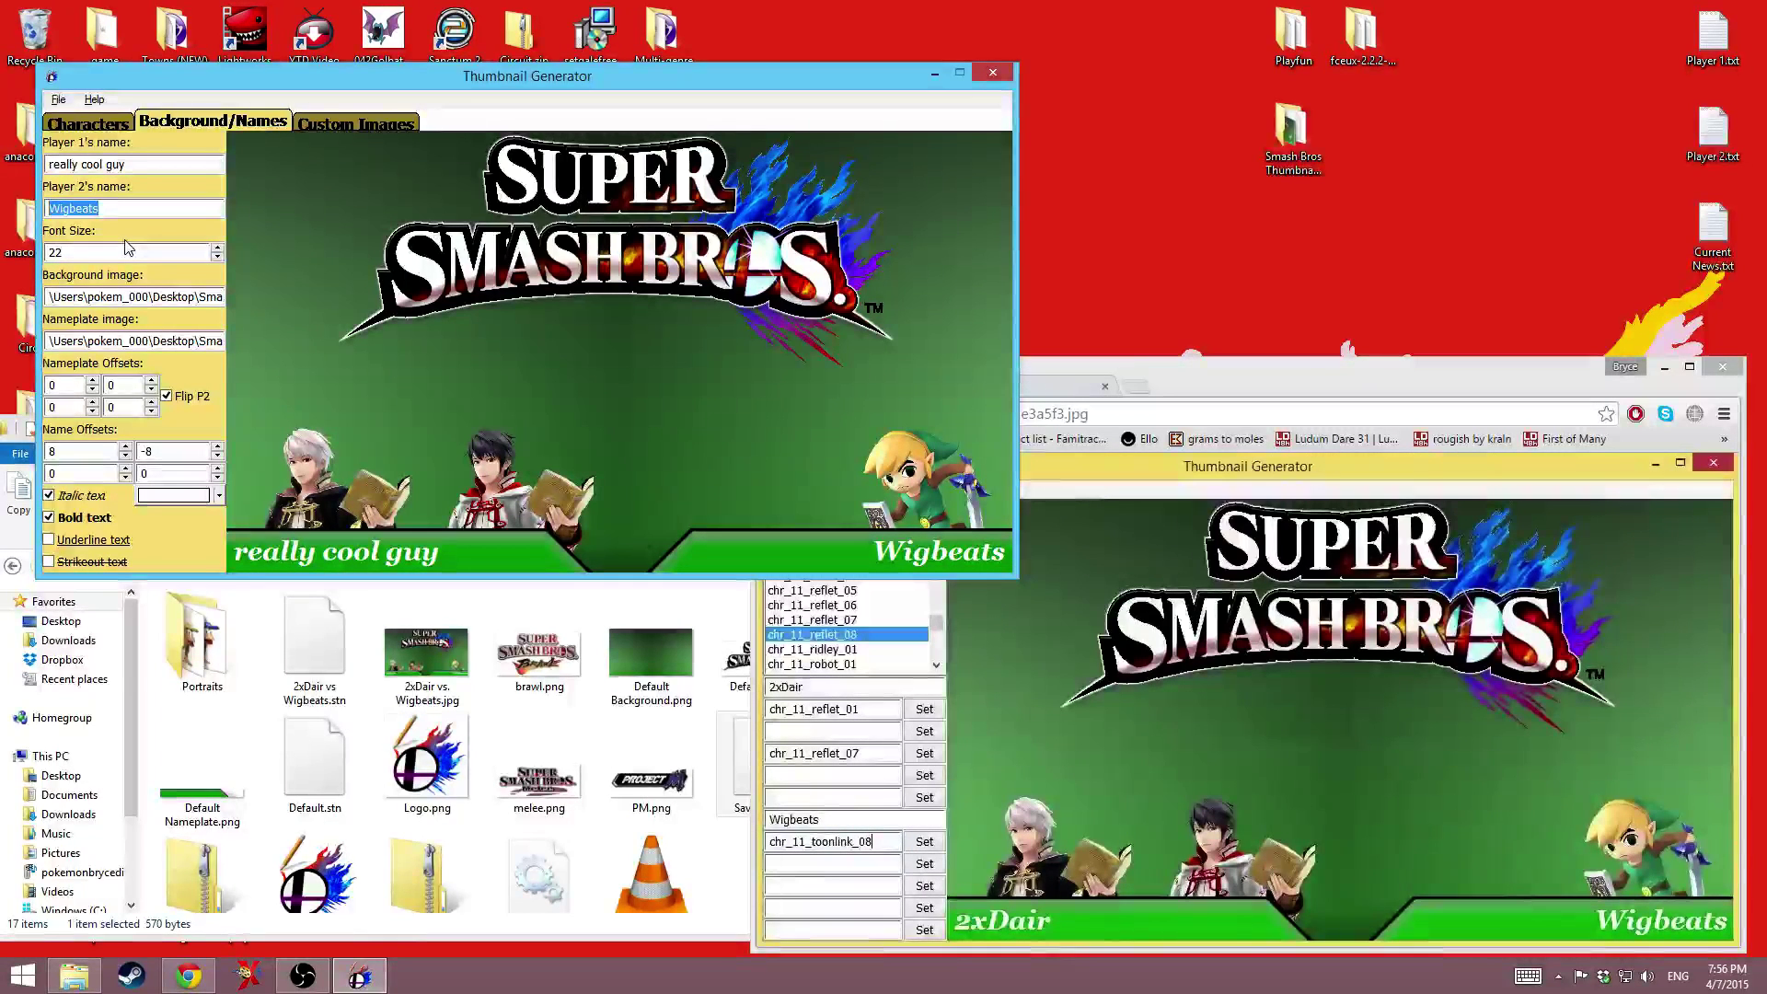
text(beatswig)
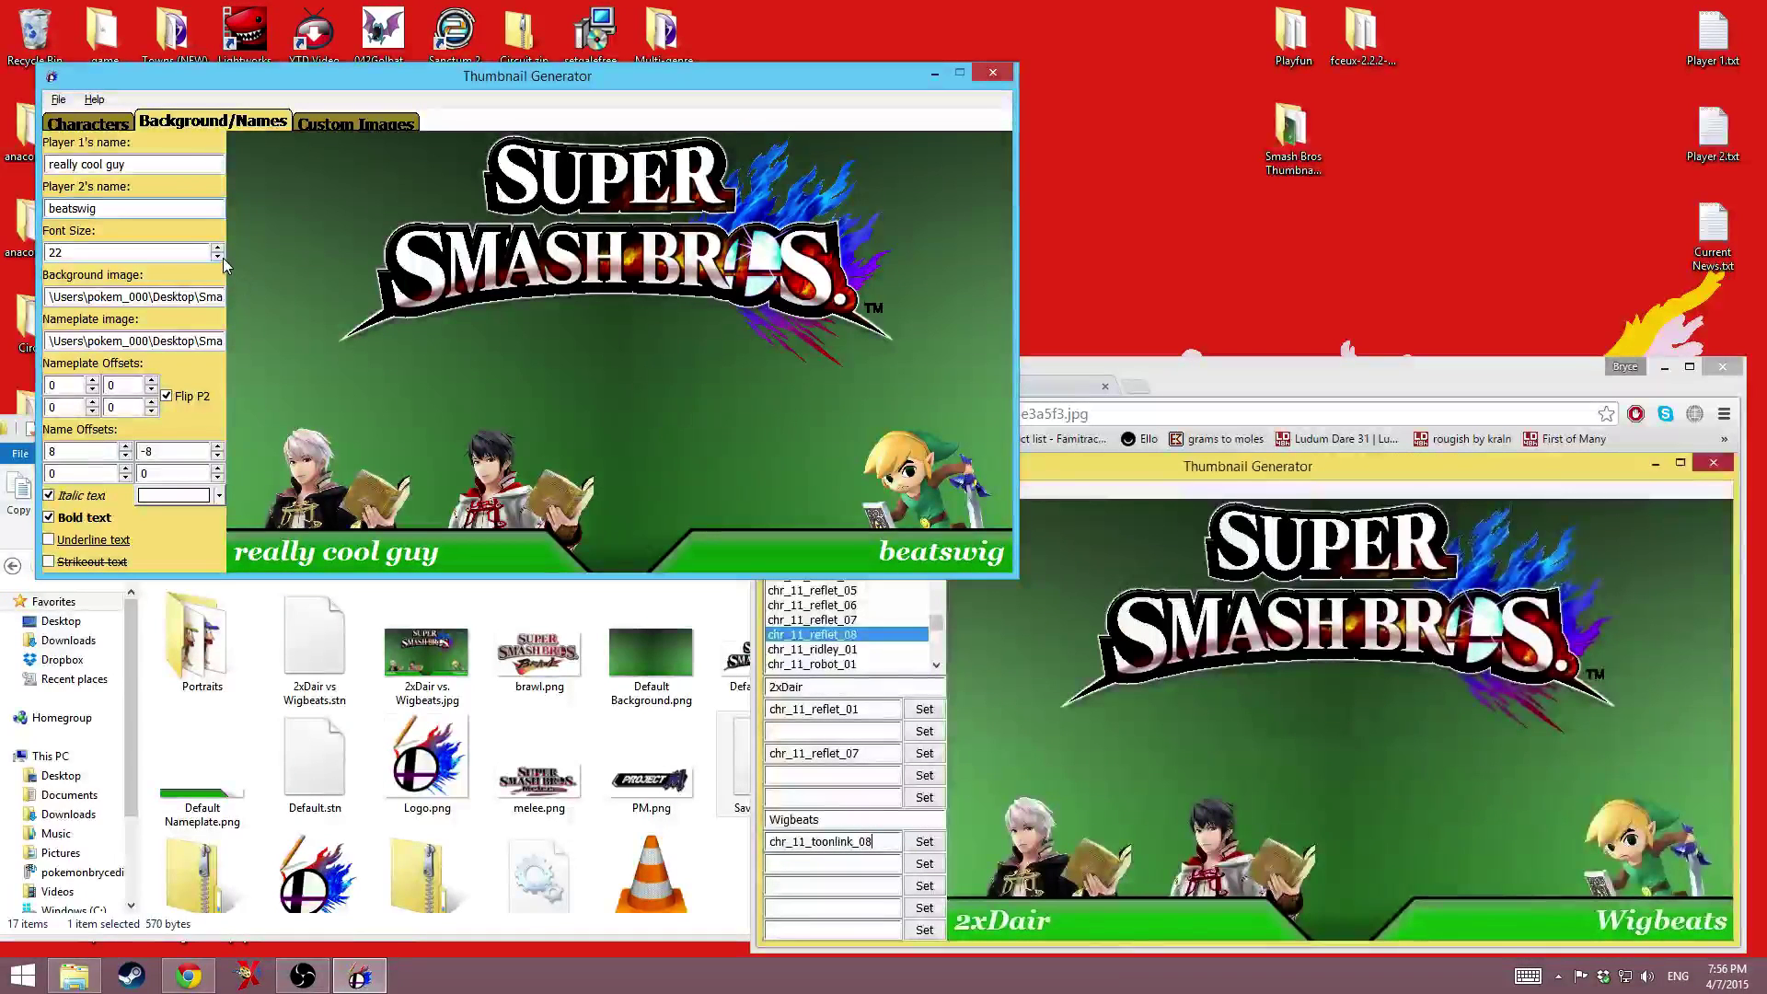
- Close the Chrome window showing the reference screenshot
click(1041, 737)
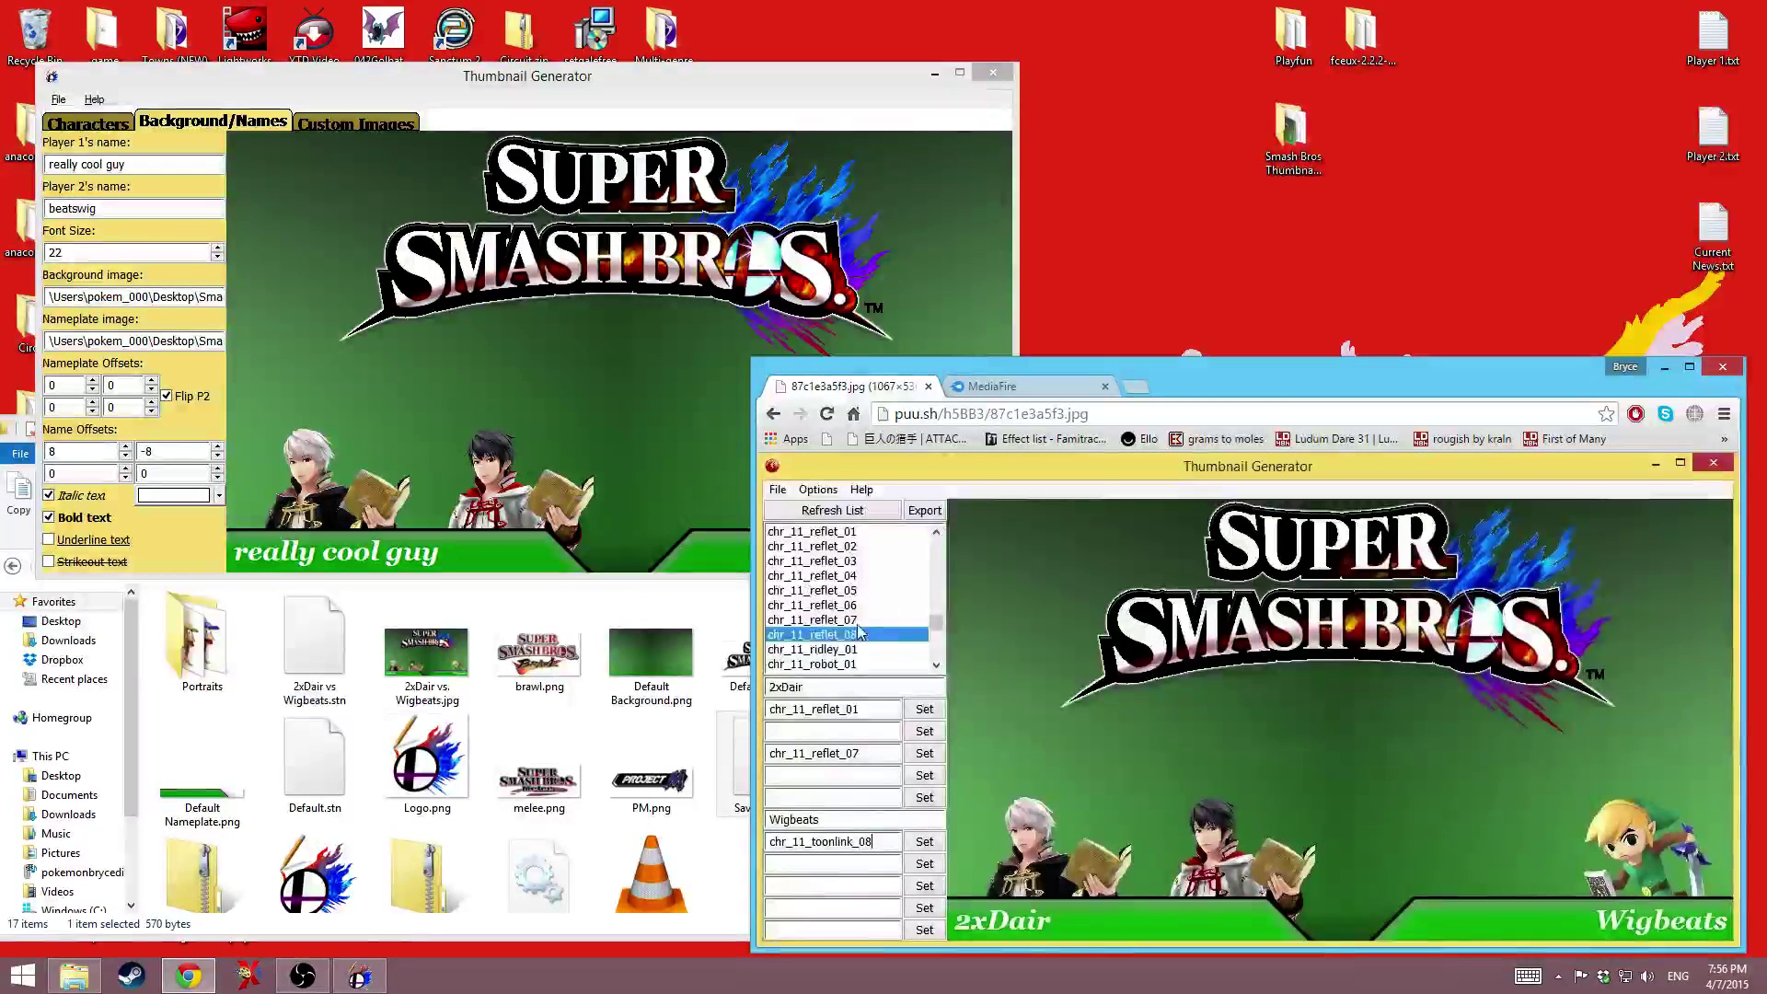
click(521, 396)
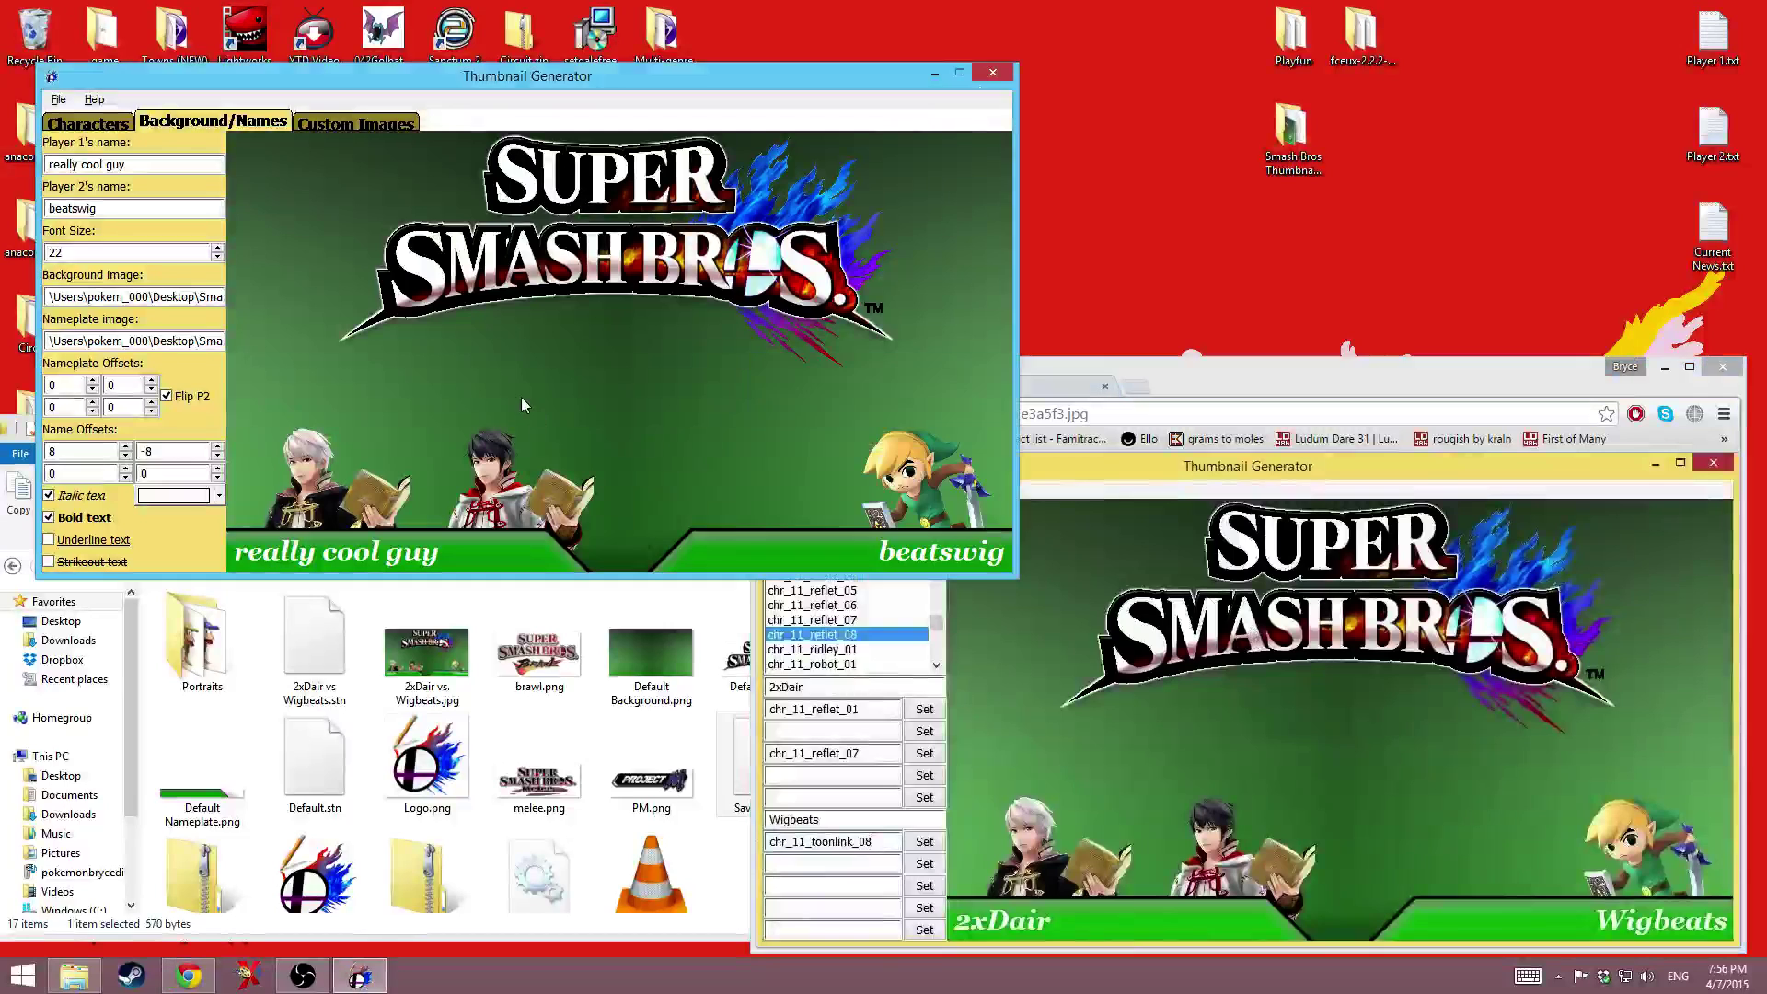
click(1724, 368)
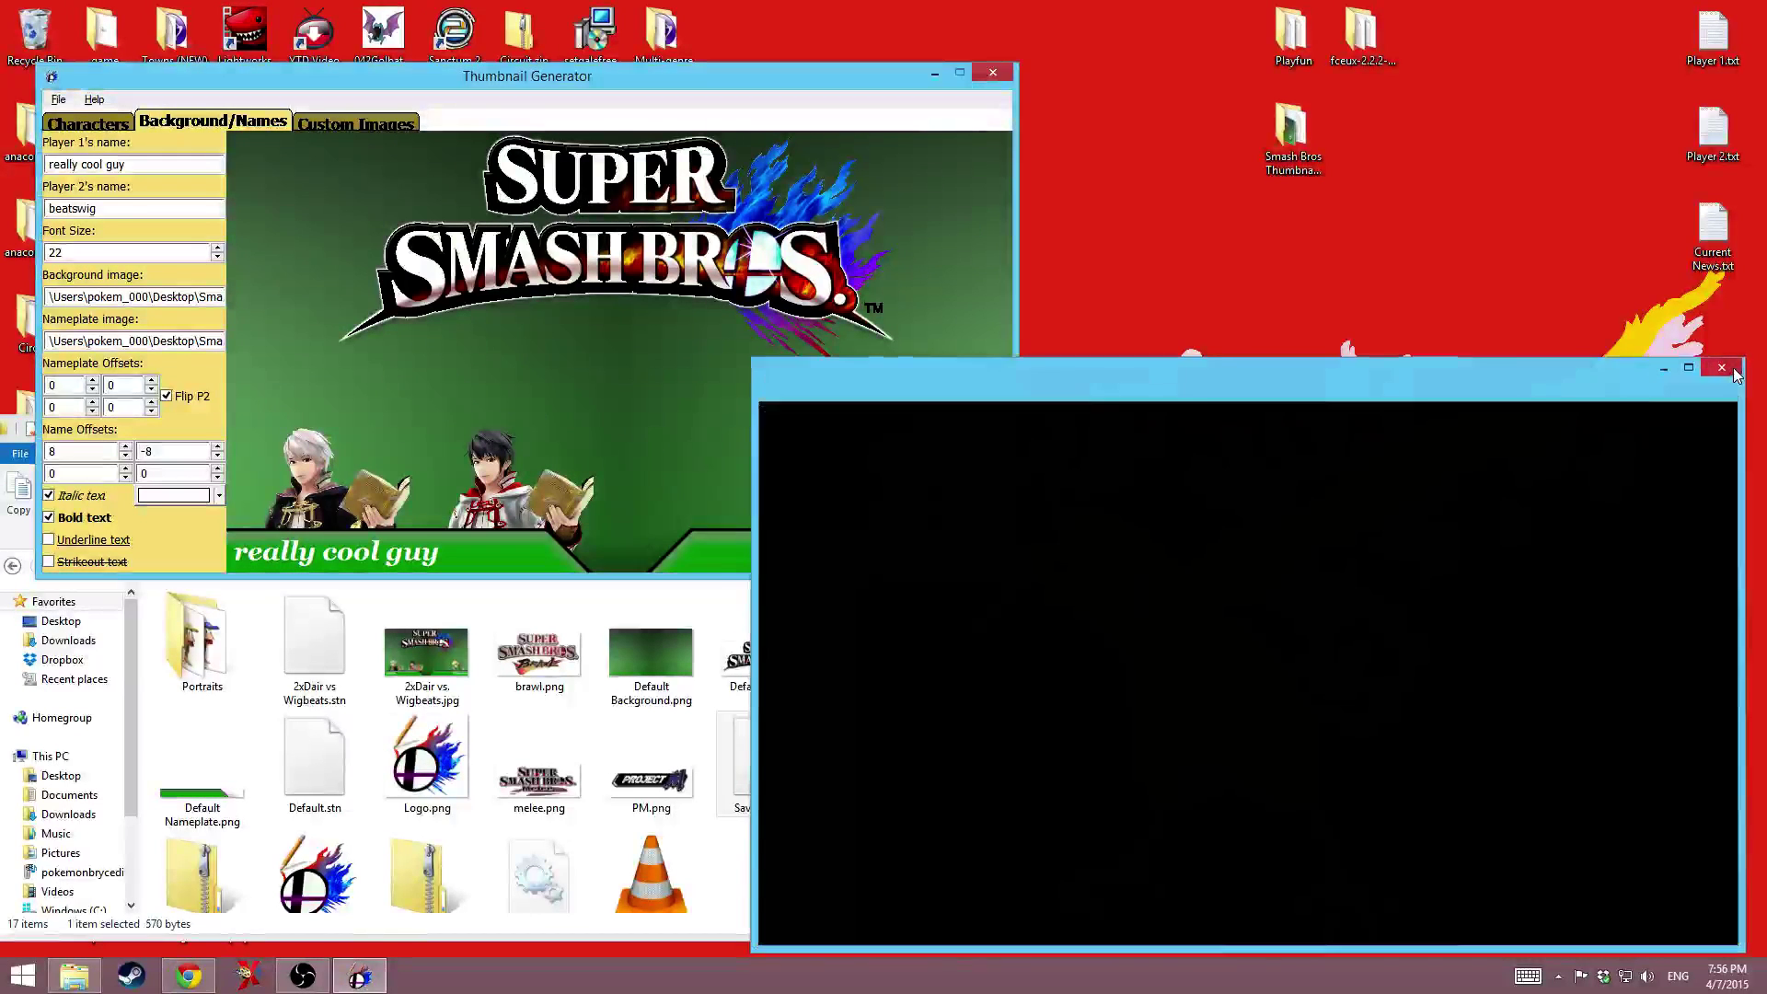
- Set the nameplate font size to 22
drag(550, 74, 930, 144)
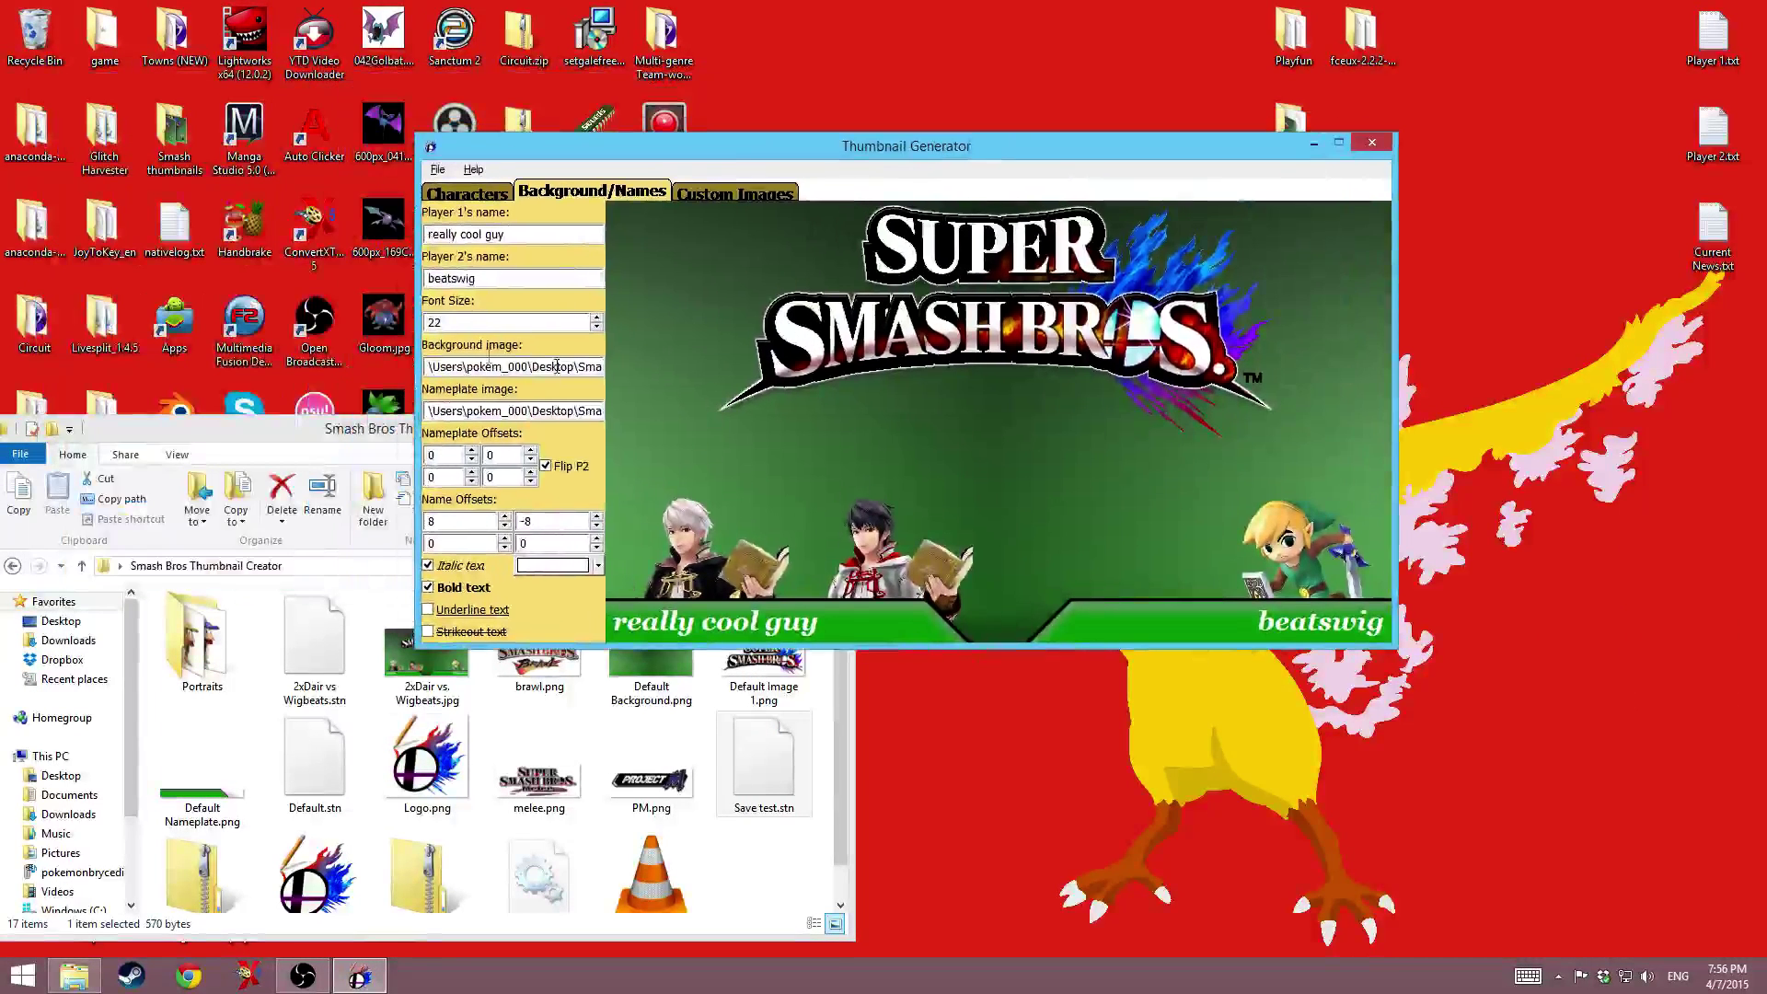
click(596, 317)
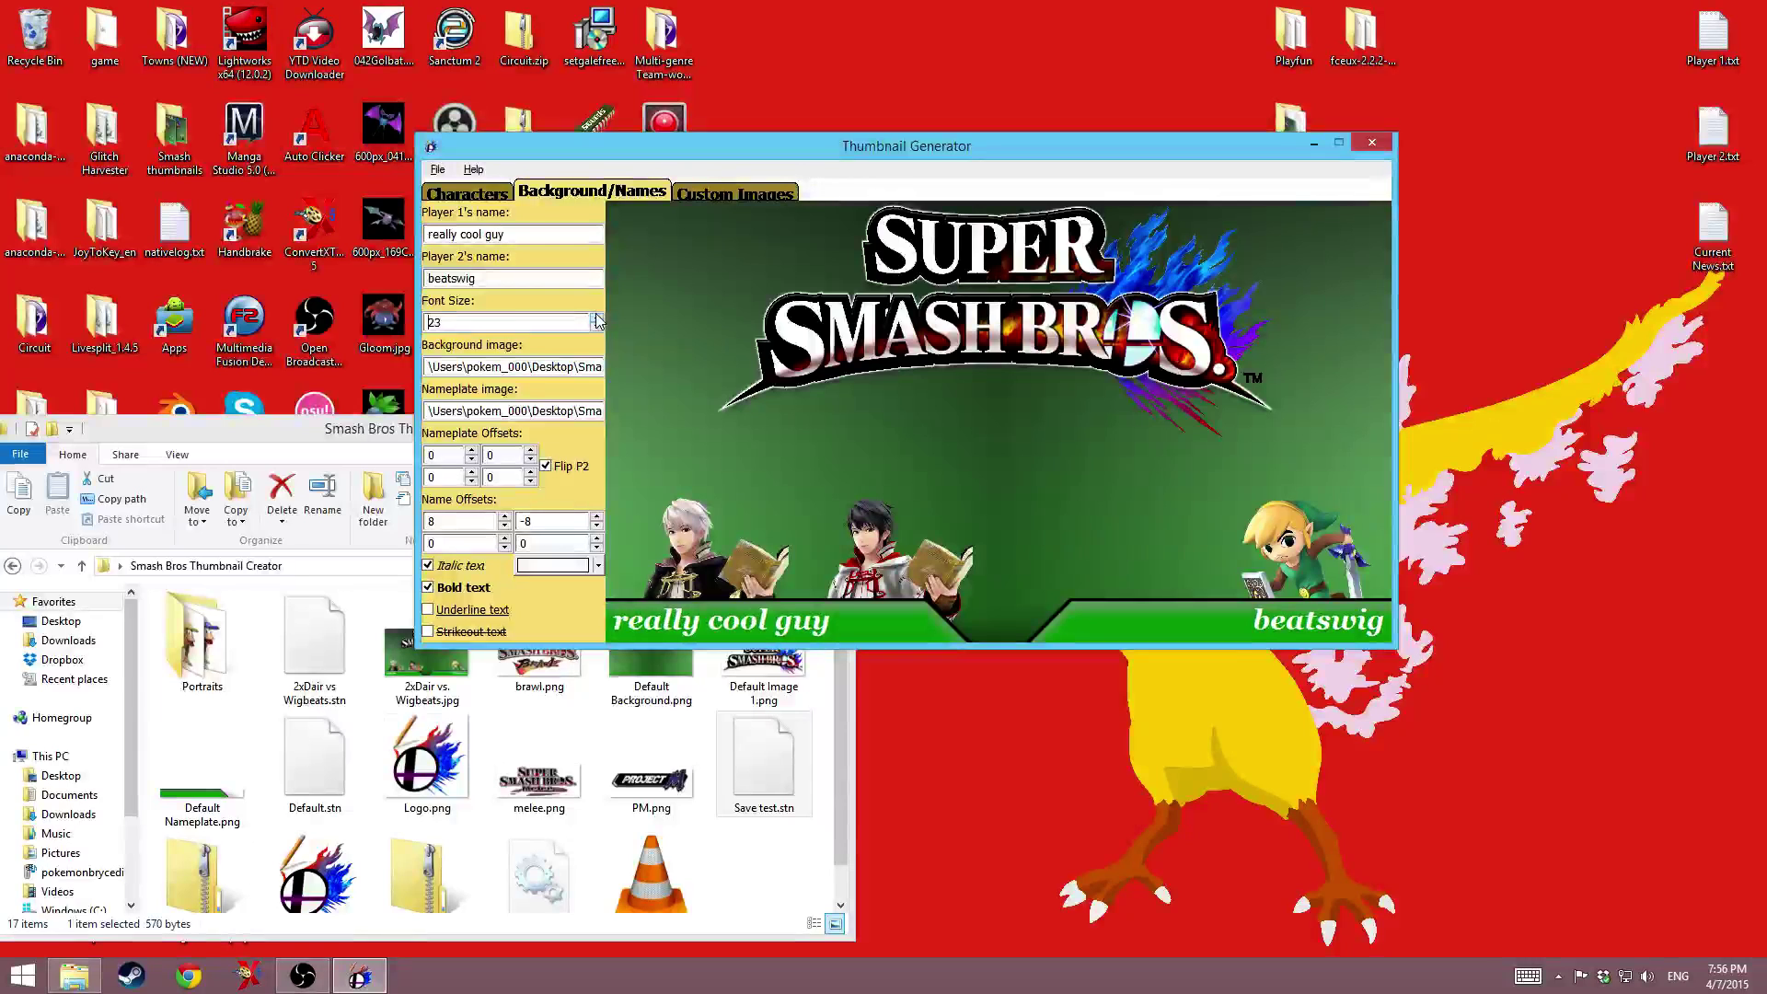
click(597, 317)
click(596, 316)
drag(597, 317, 598, 320)
click(596, 328)
click(598, 318)
click(599, 319)
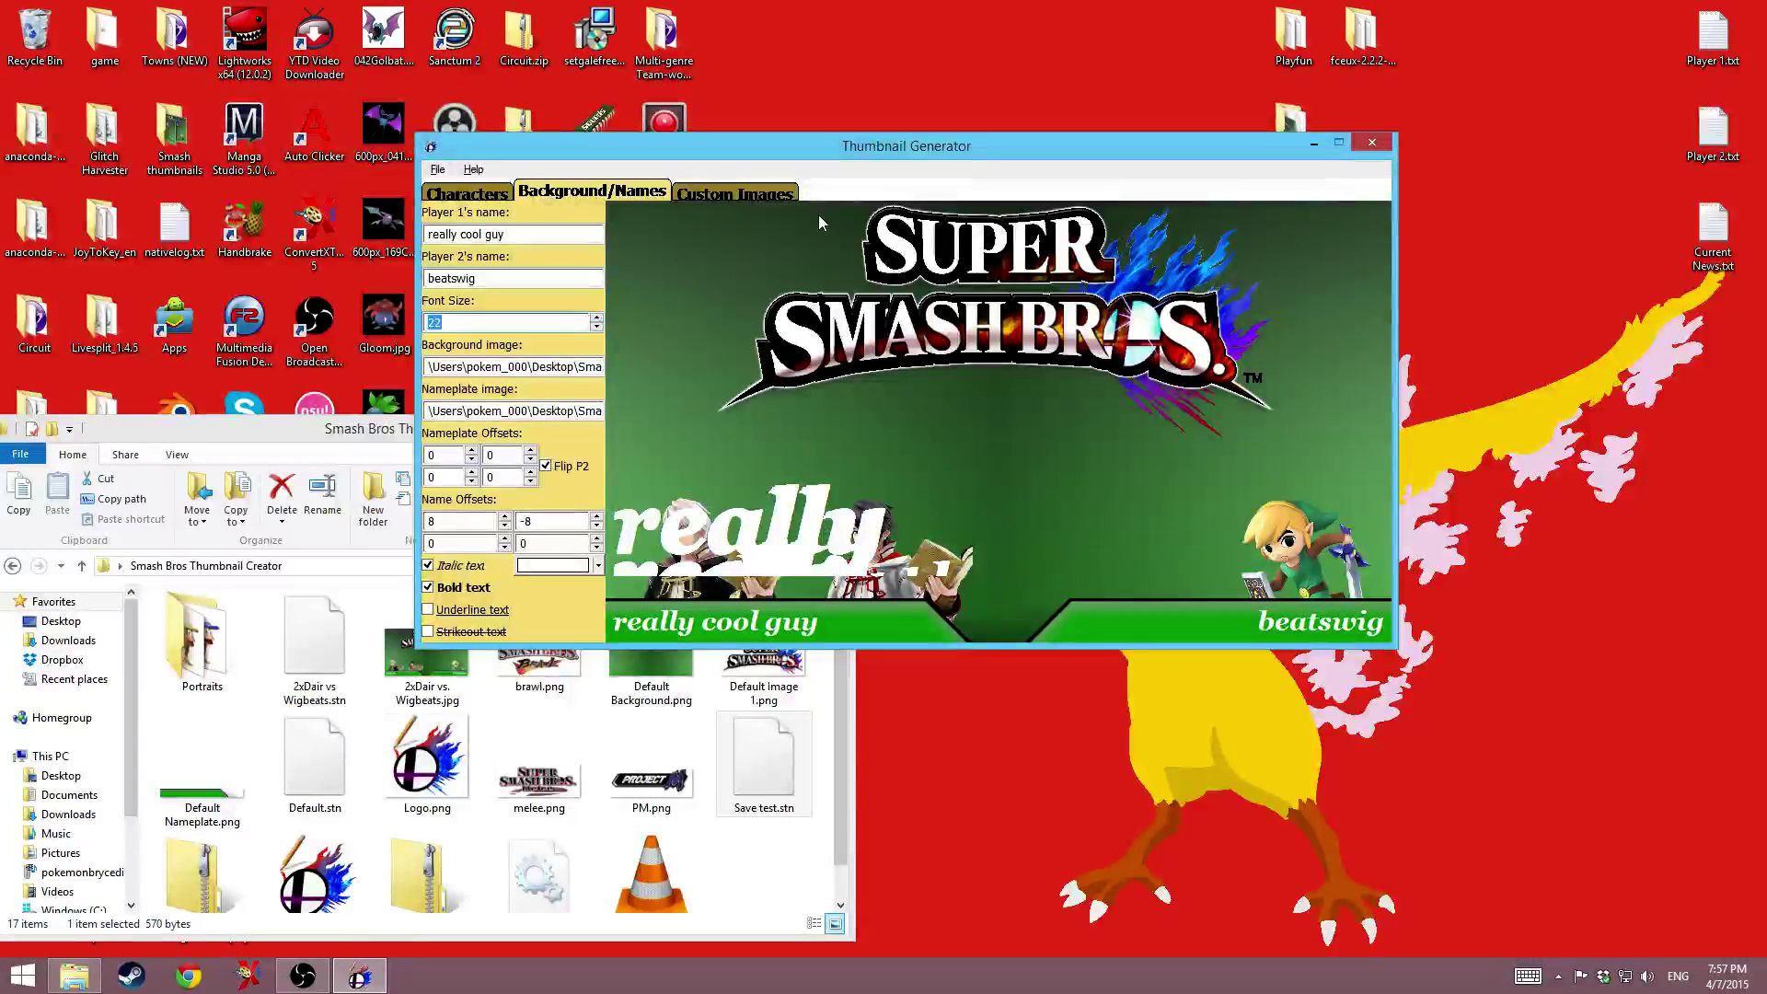
- Minimize and restore the generator, check the Characters team slots, and return to Background/Names
drag(829, 143, 473, 126)
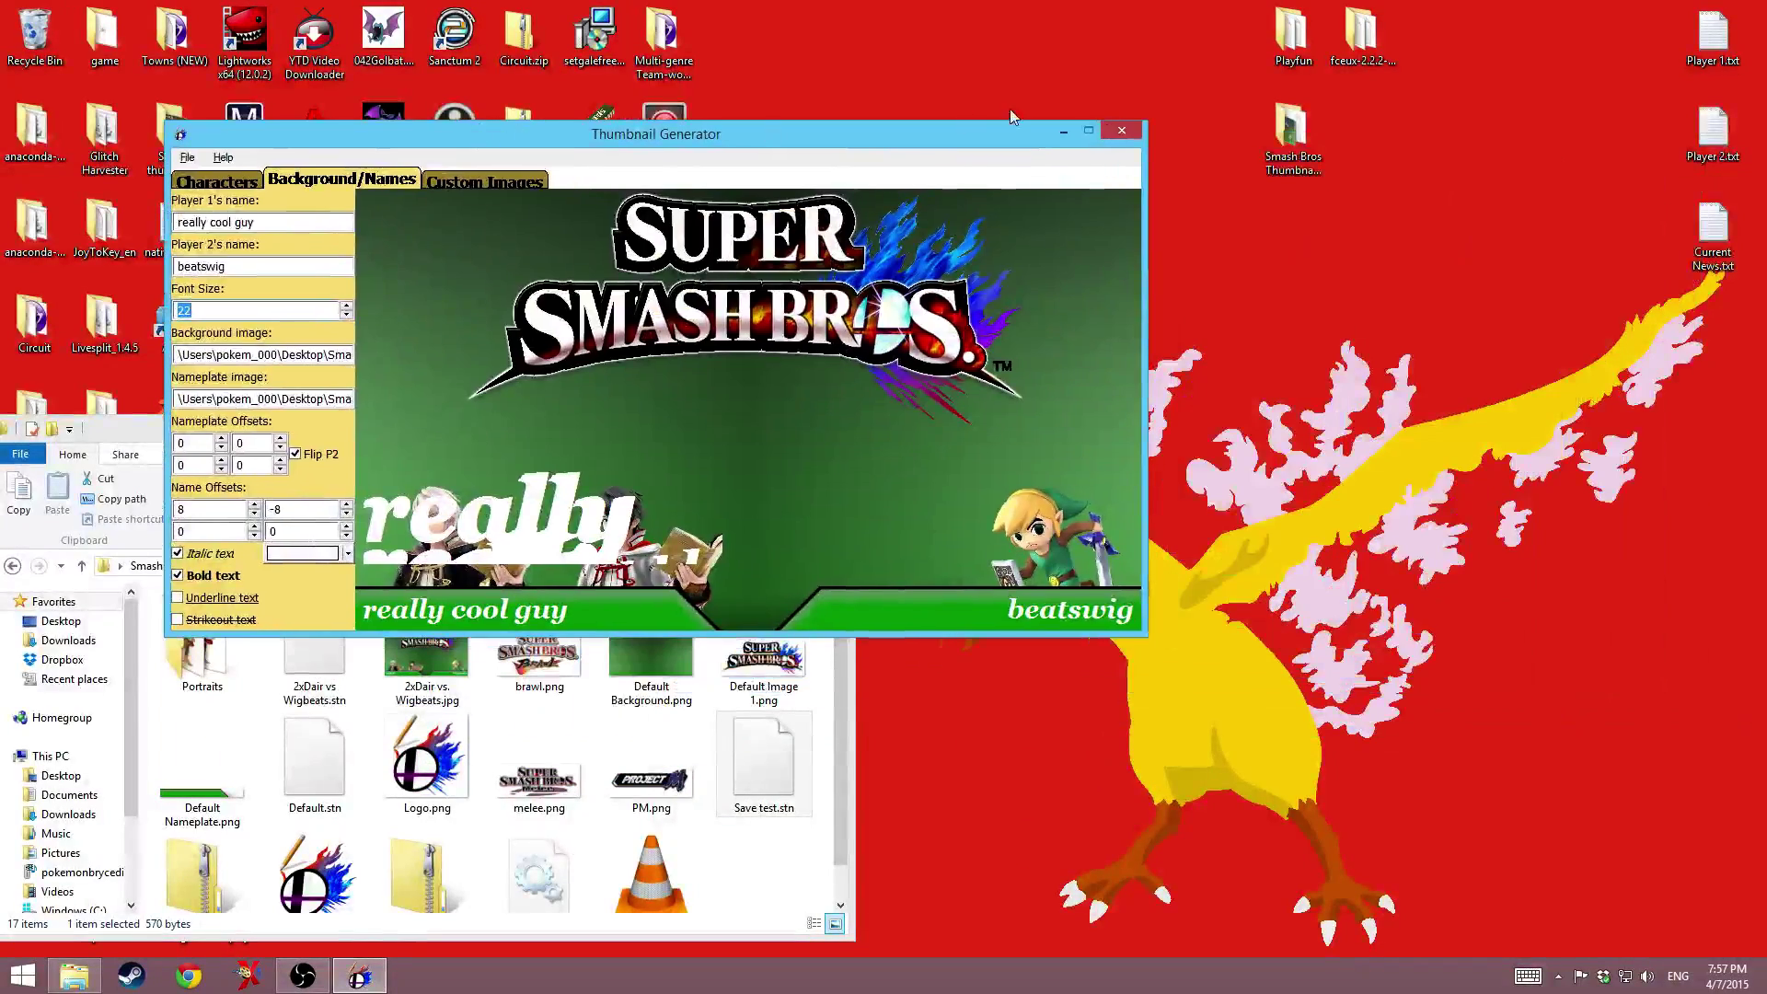
click(1063, 133)
click(373, 976)
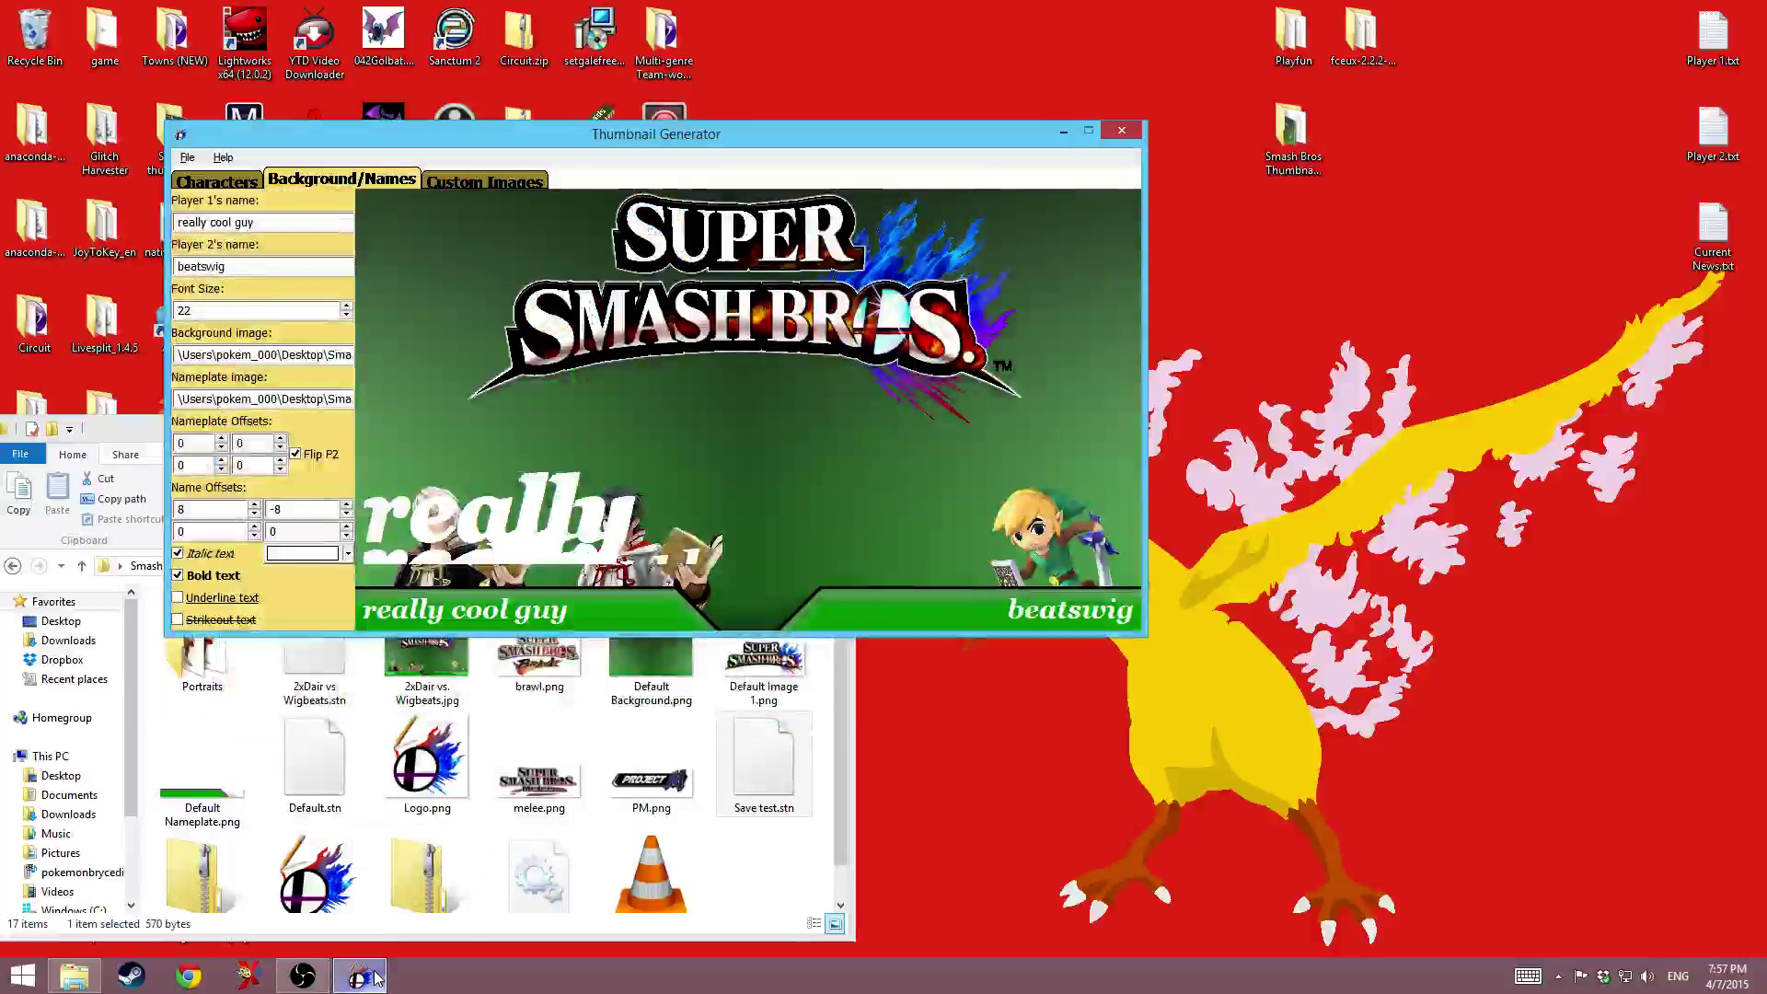
click(217, 179)
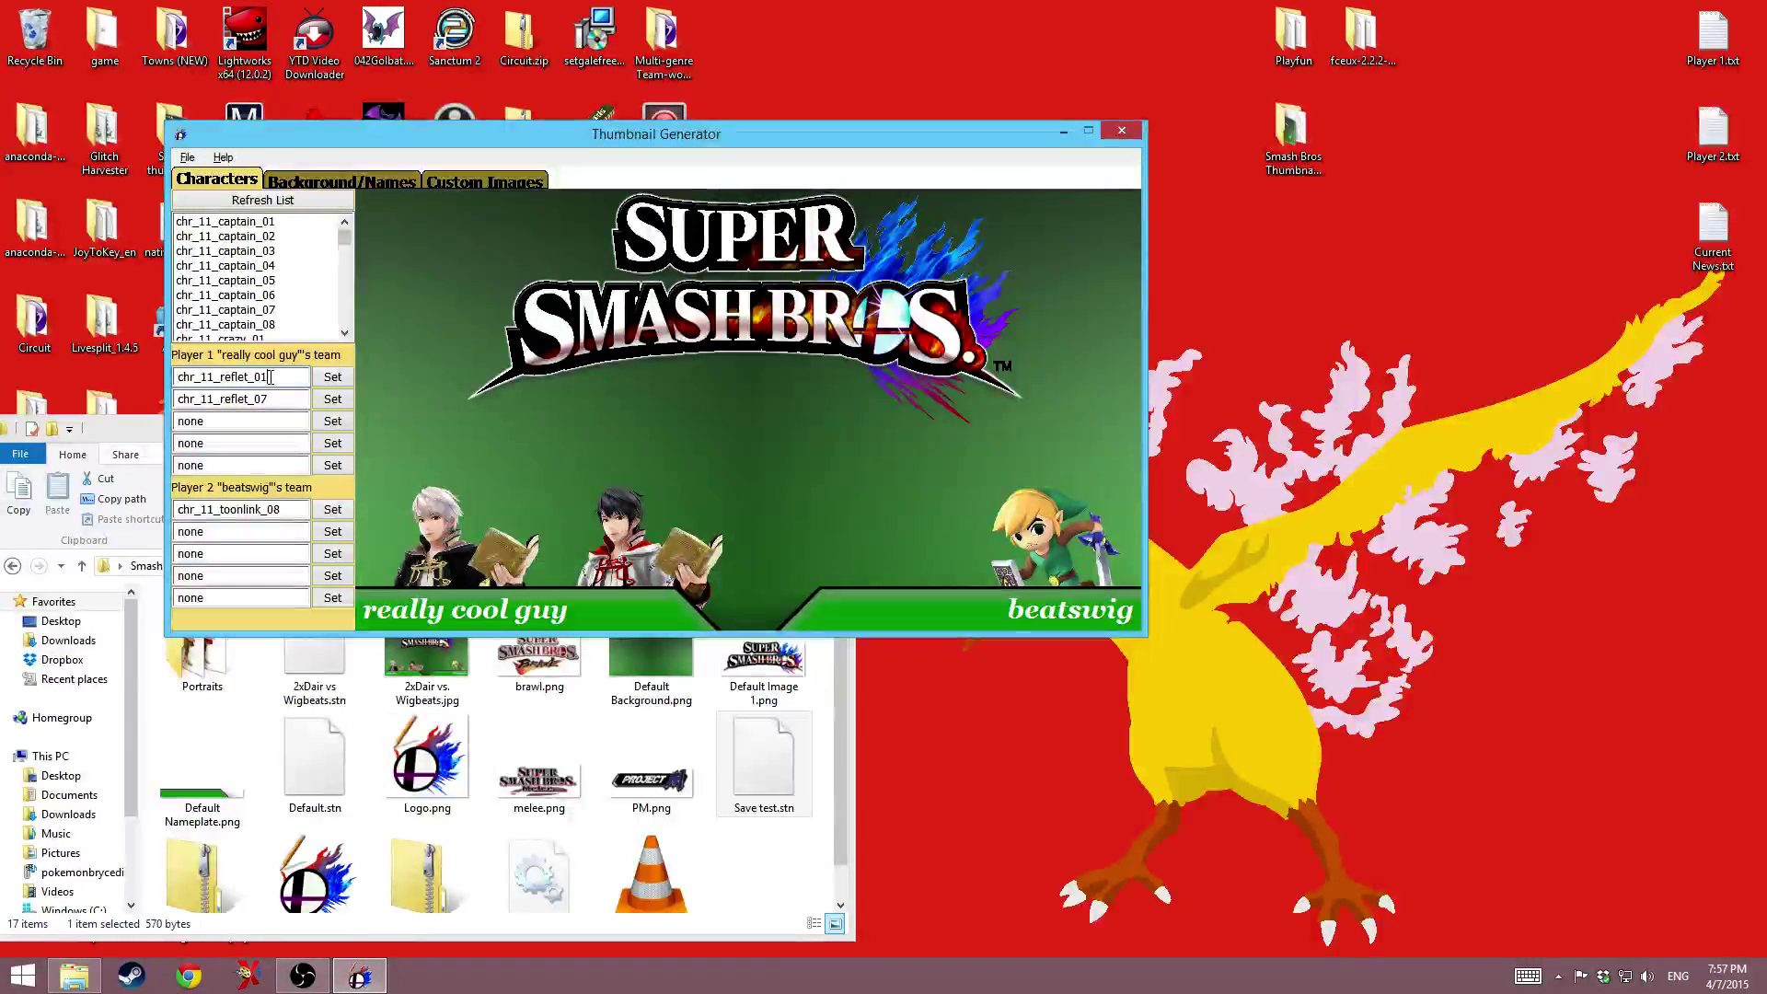
click(373, 183)
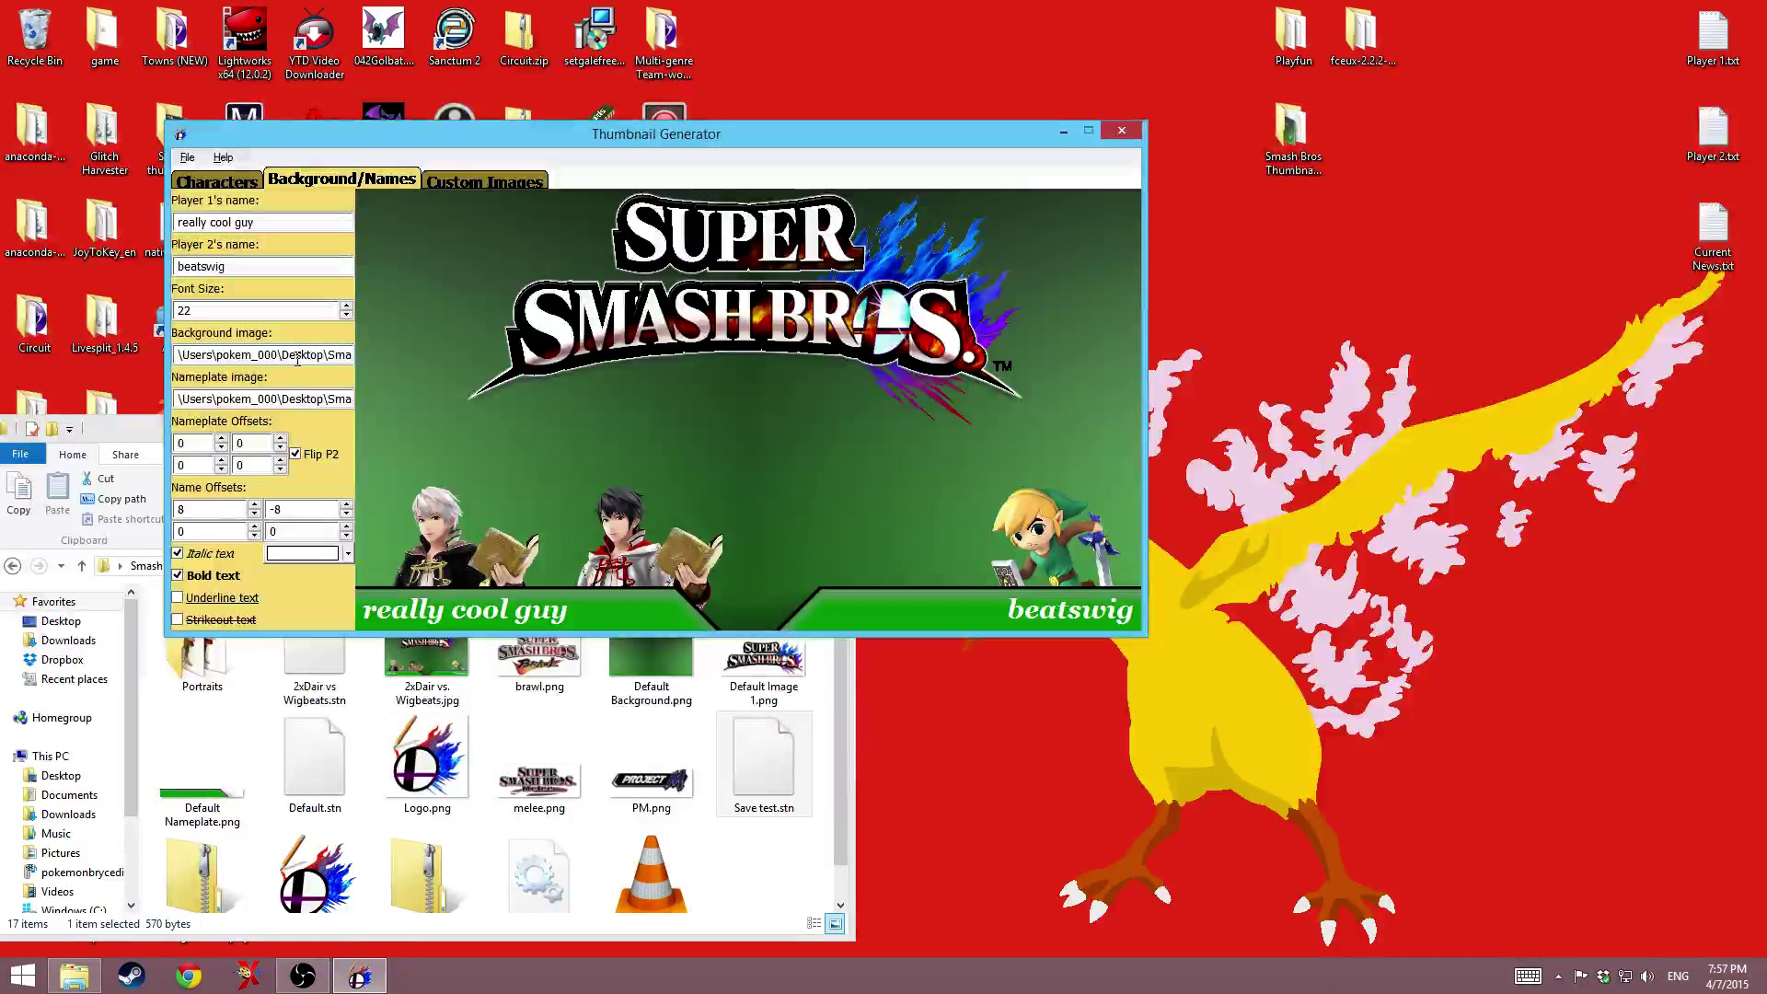
click(204, 444)
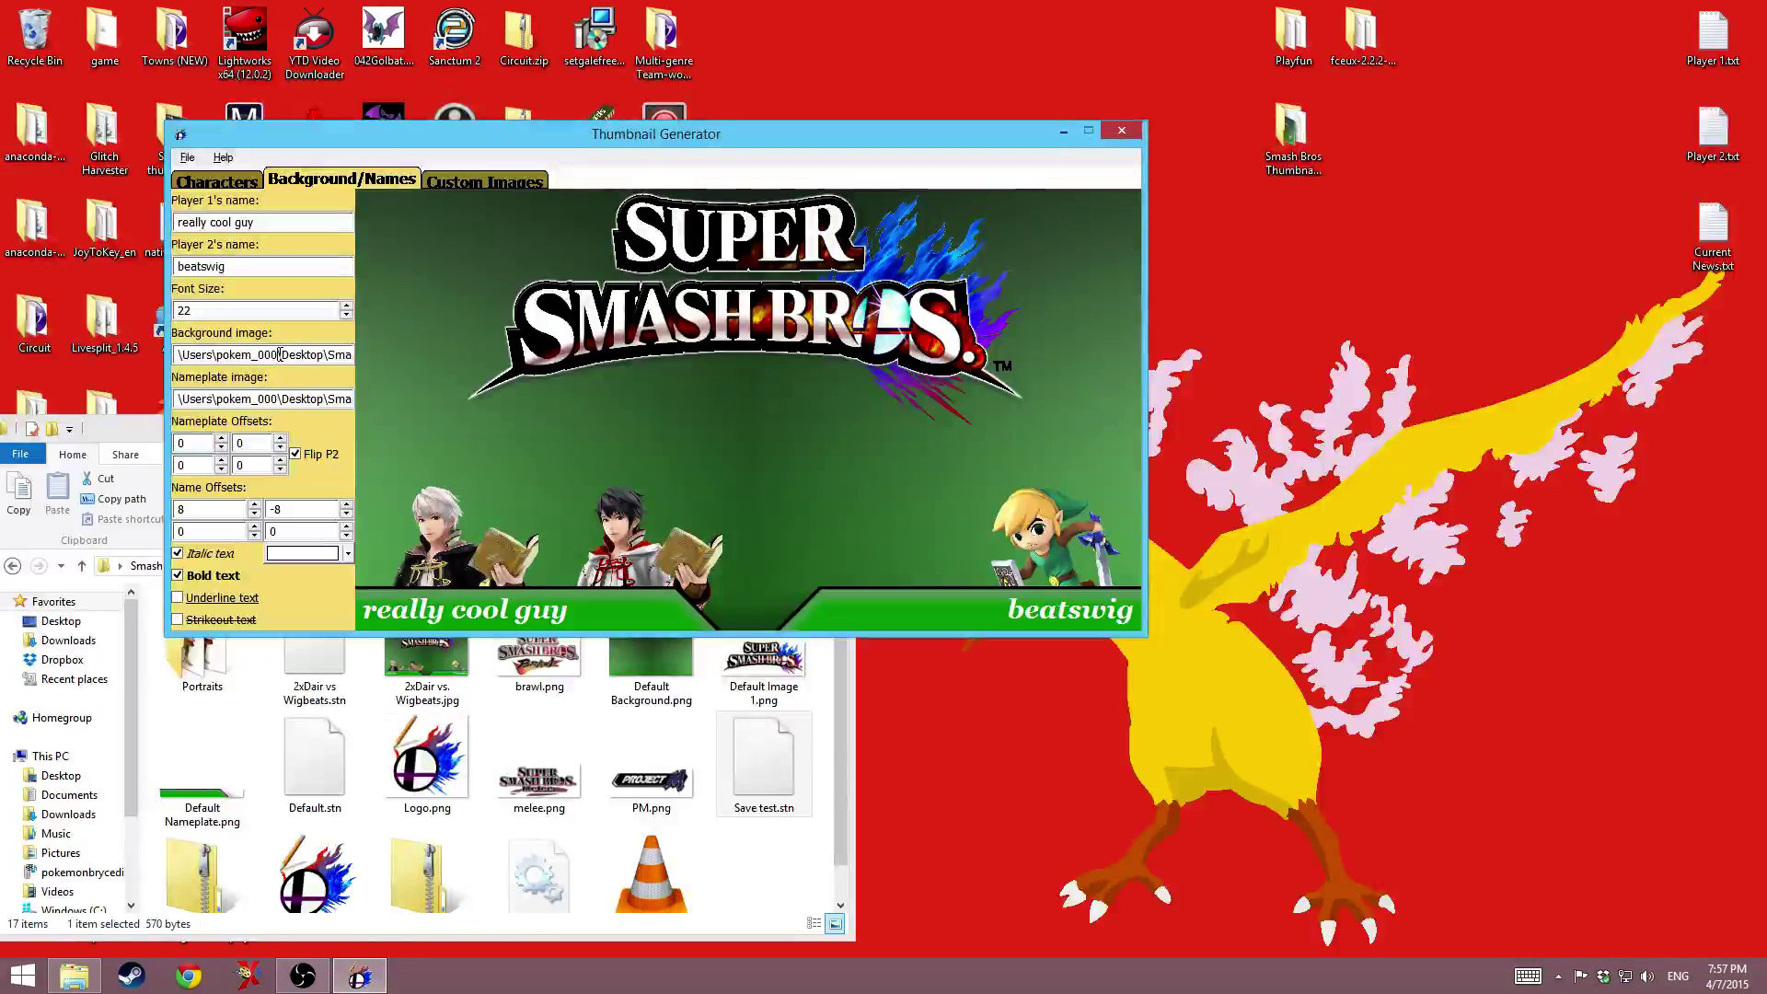
drag(277, 355, 556, 357)
key(Tab)
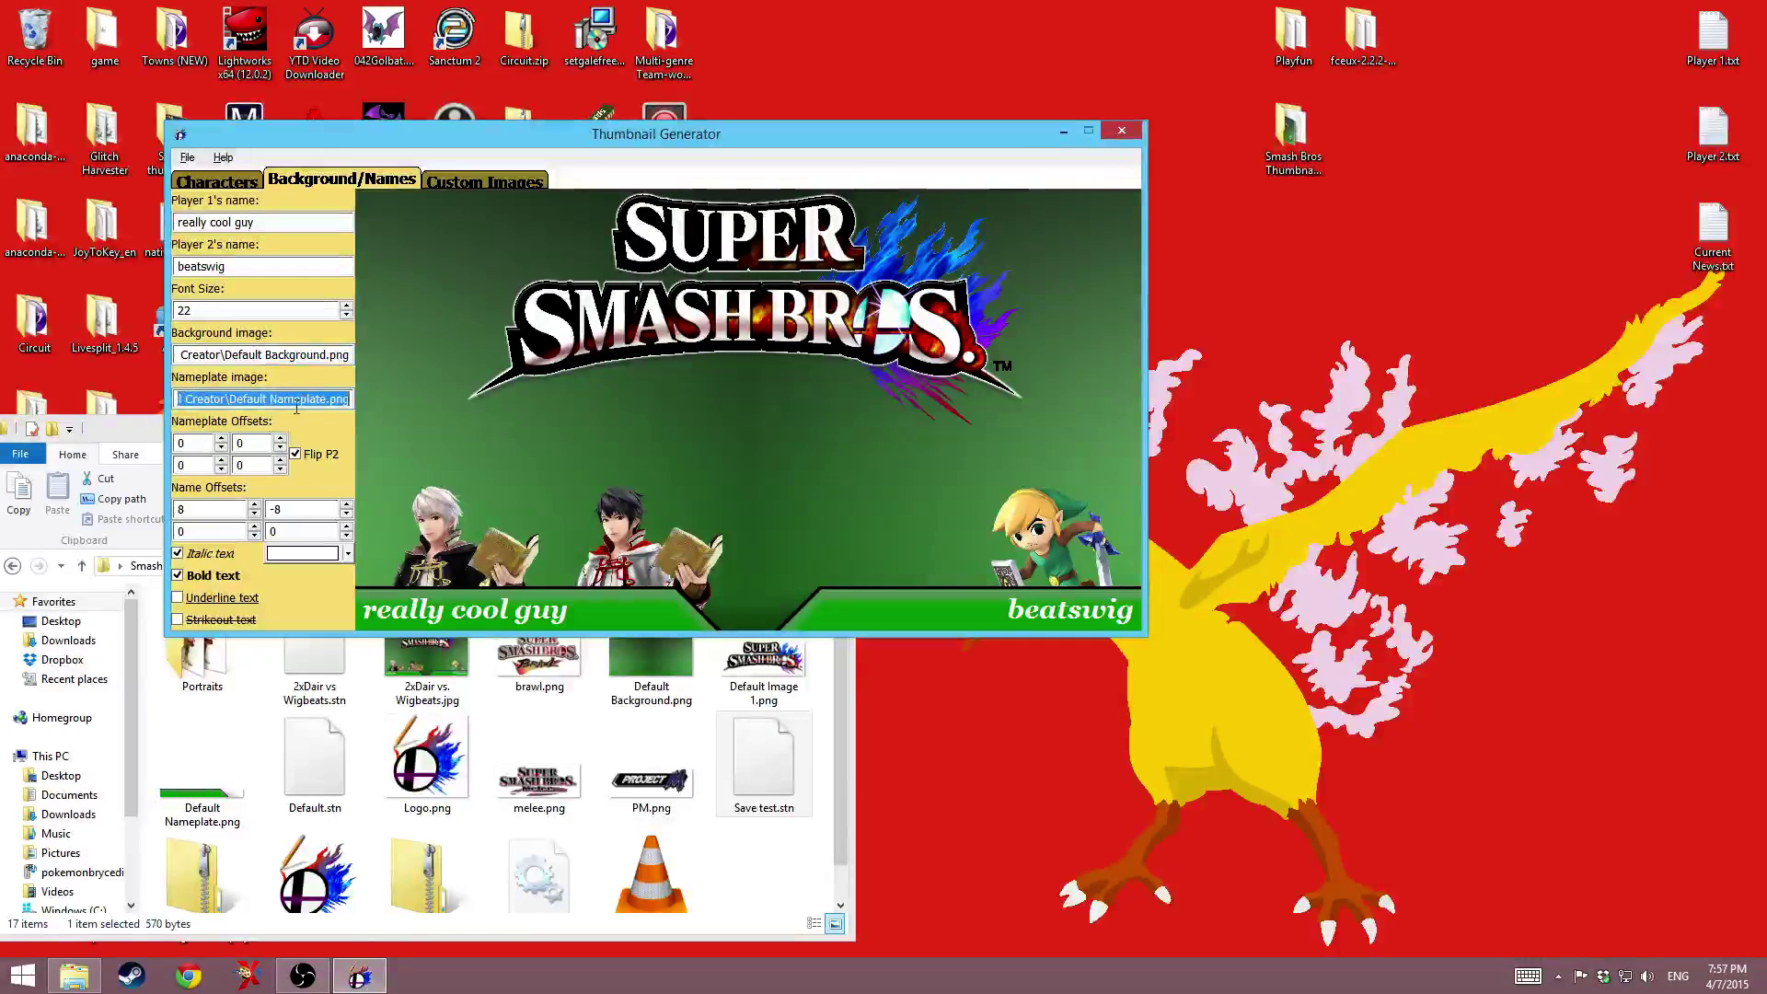
click(298, 399)
click(433, 764)
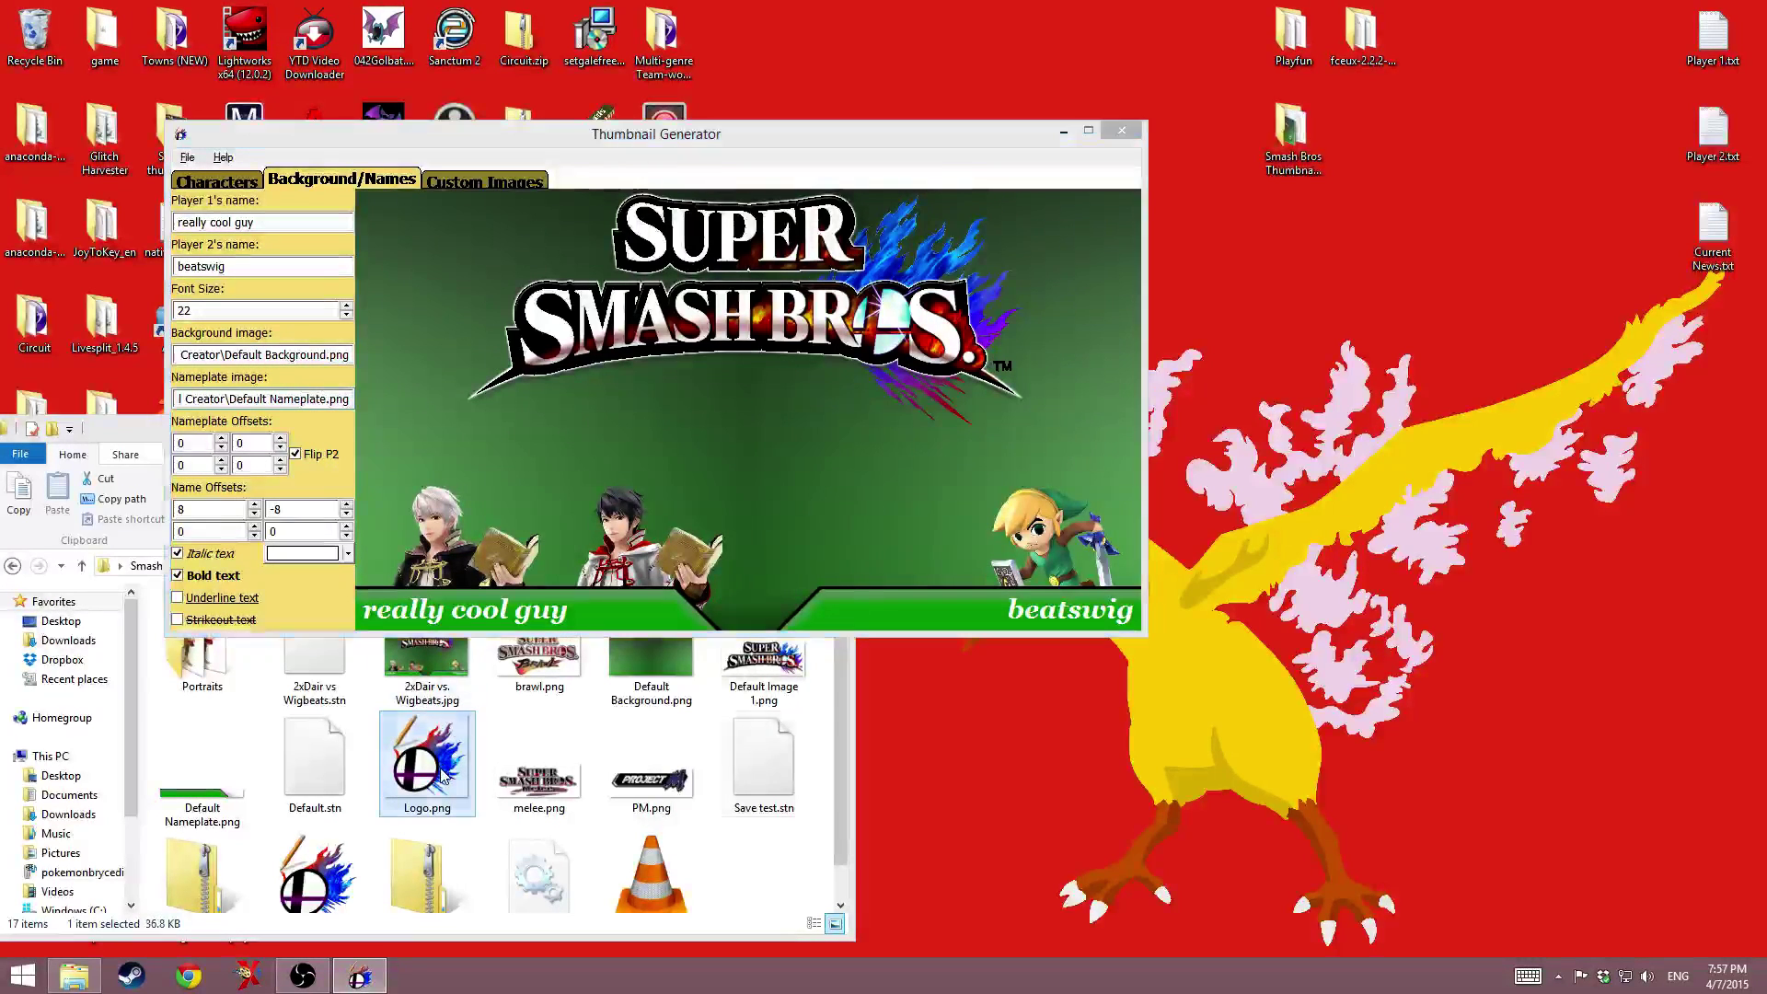
scroll(414, 778, down, 1)
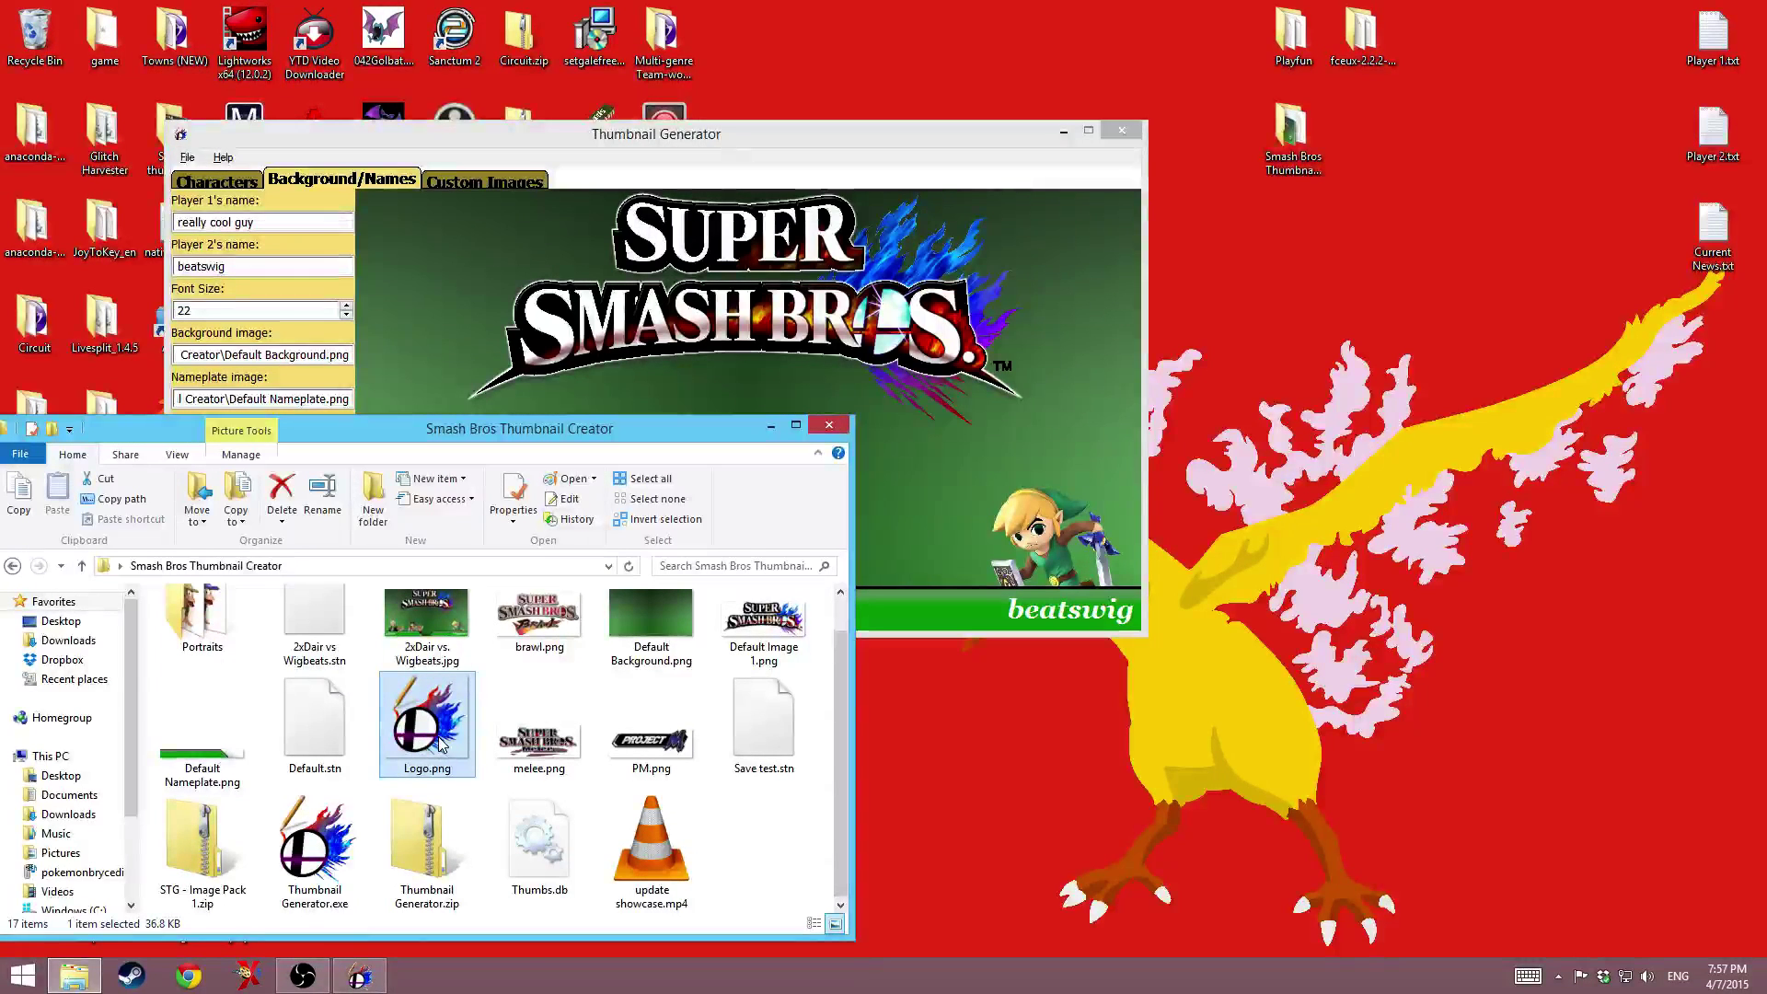
click(320, 357)
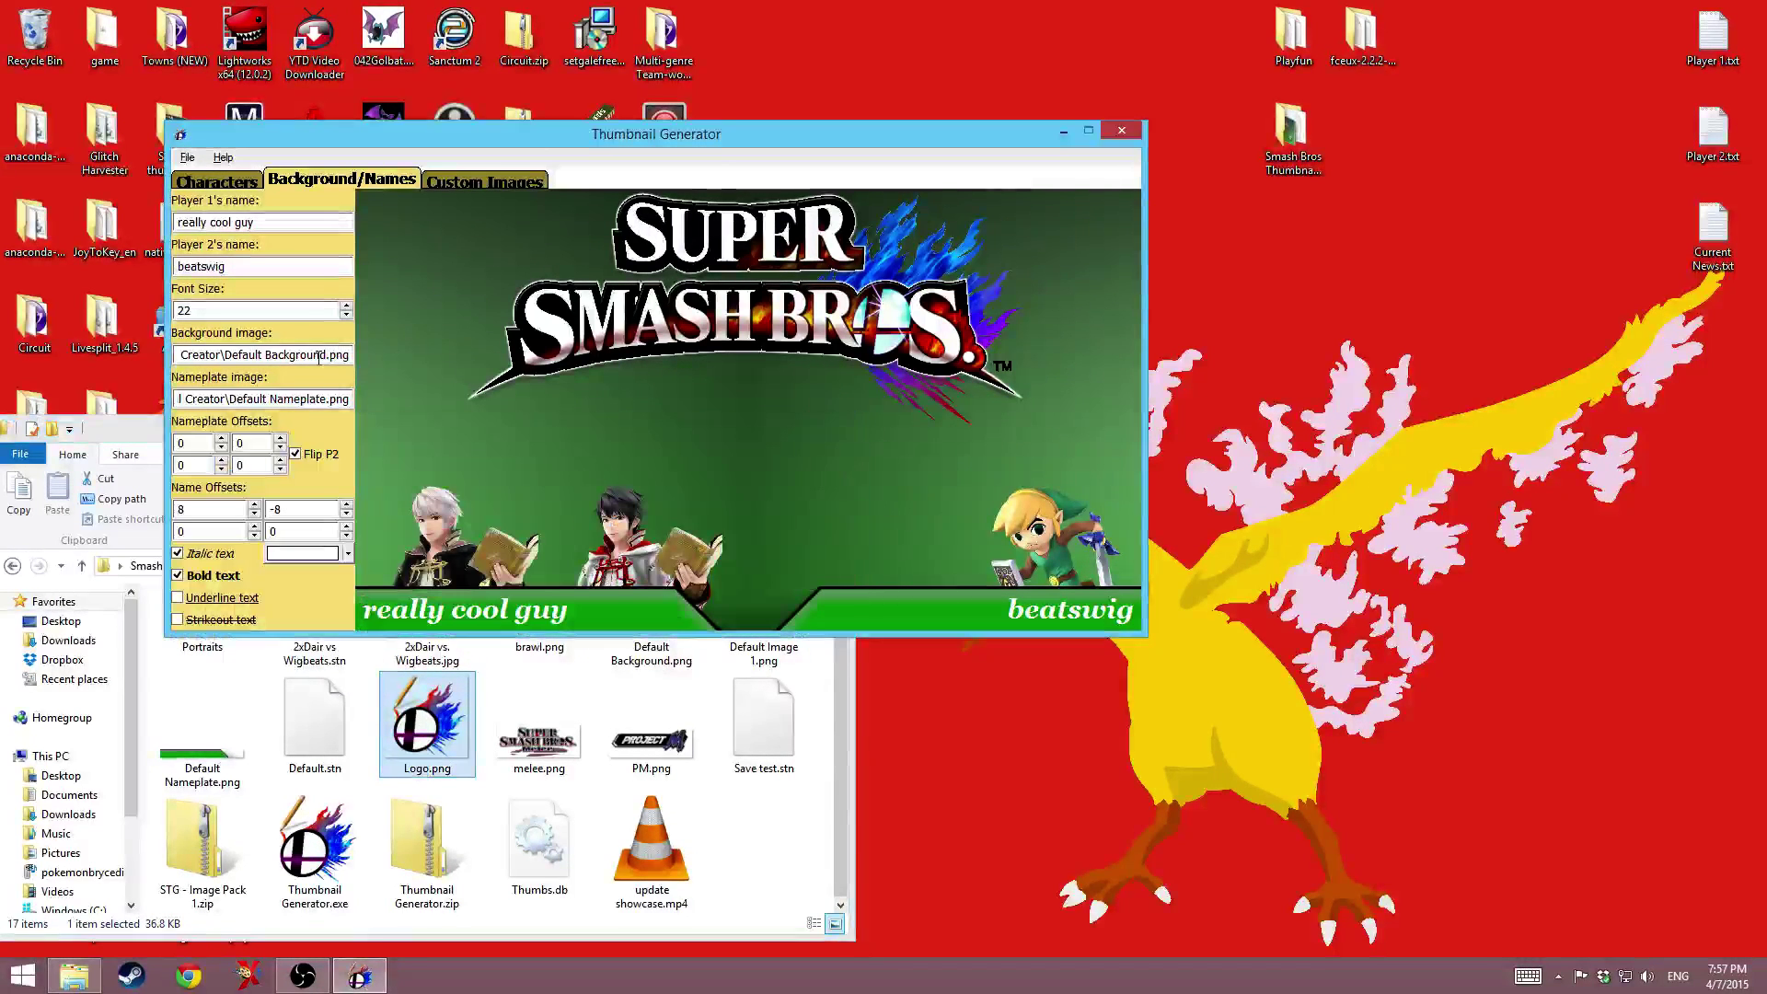
drag(327, 357, 225, 359)
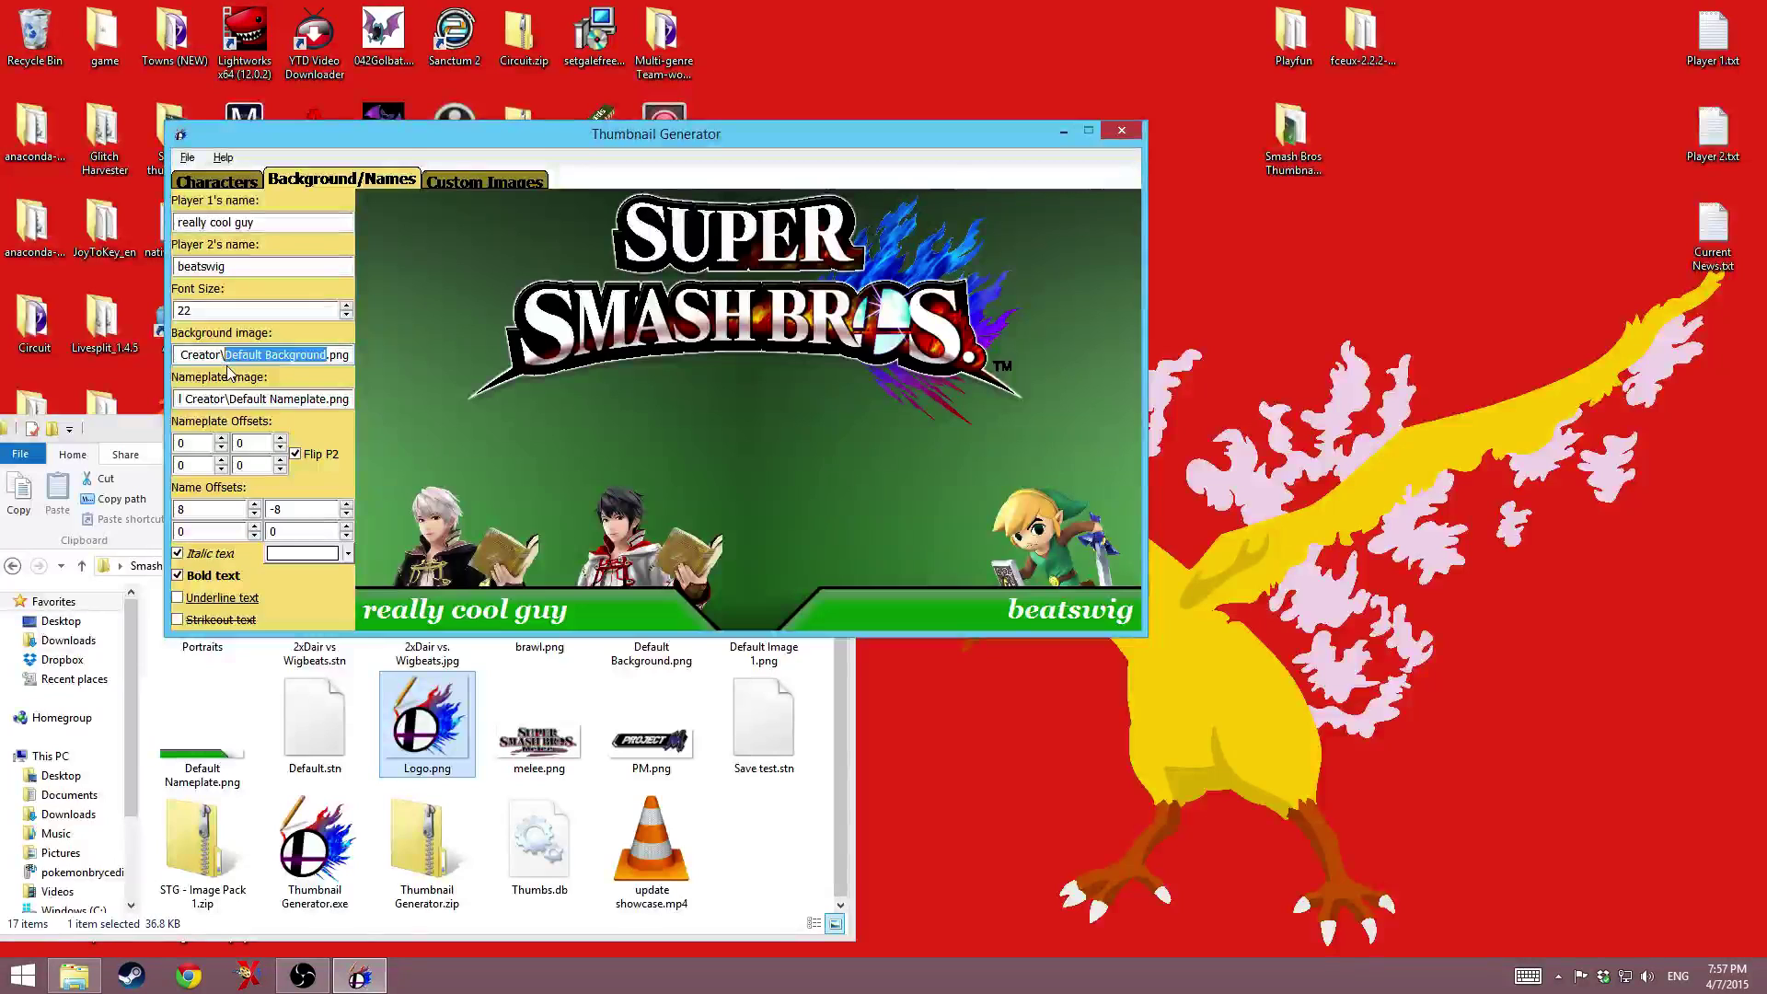
text(Logo.)
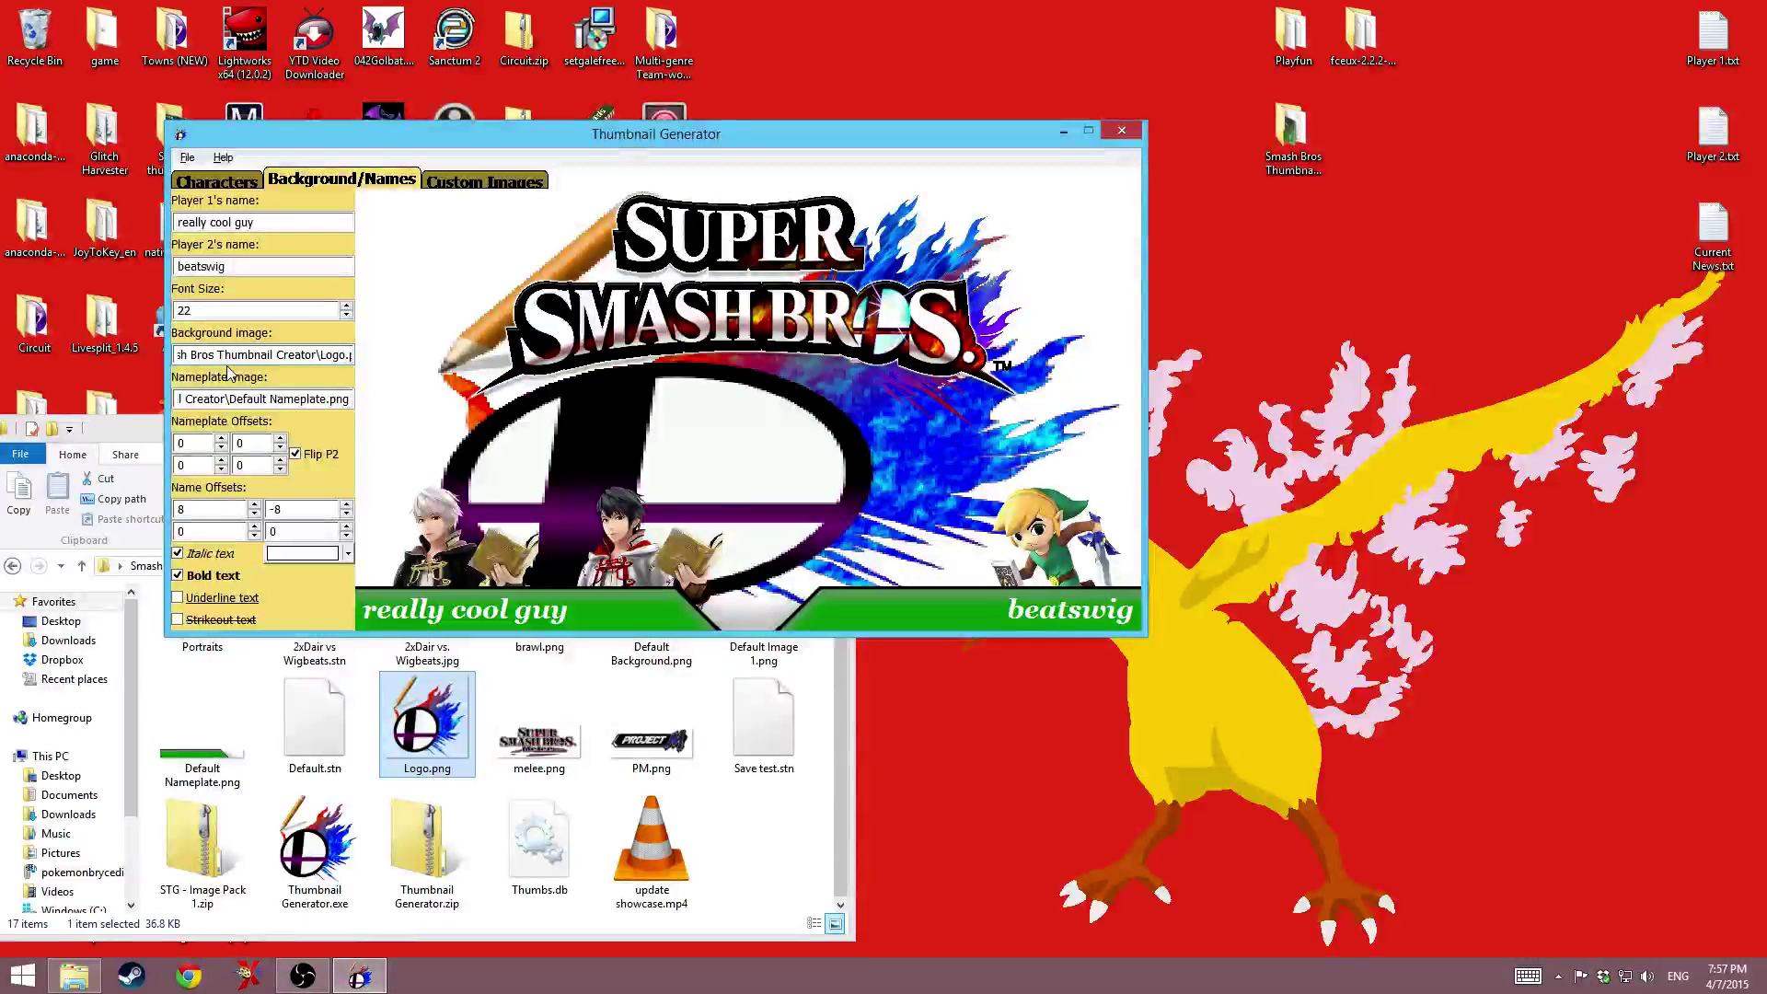
key(BackSpace)
key(BackSpace)
key(BackSpace)
key(BackSpace)
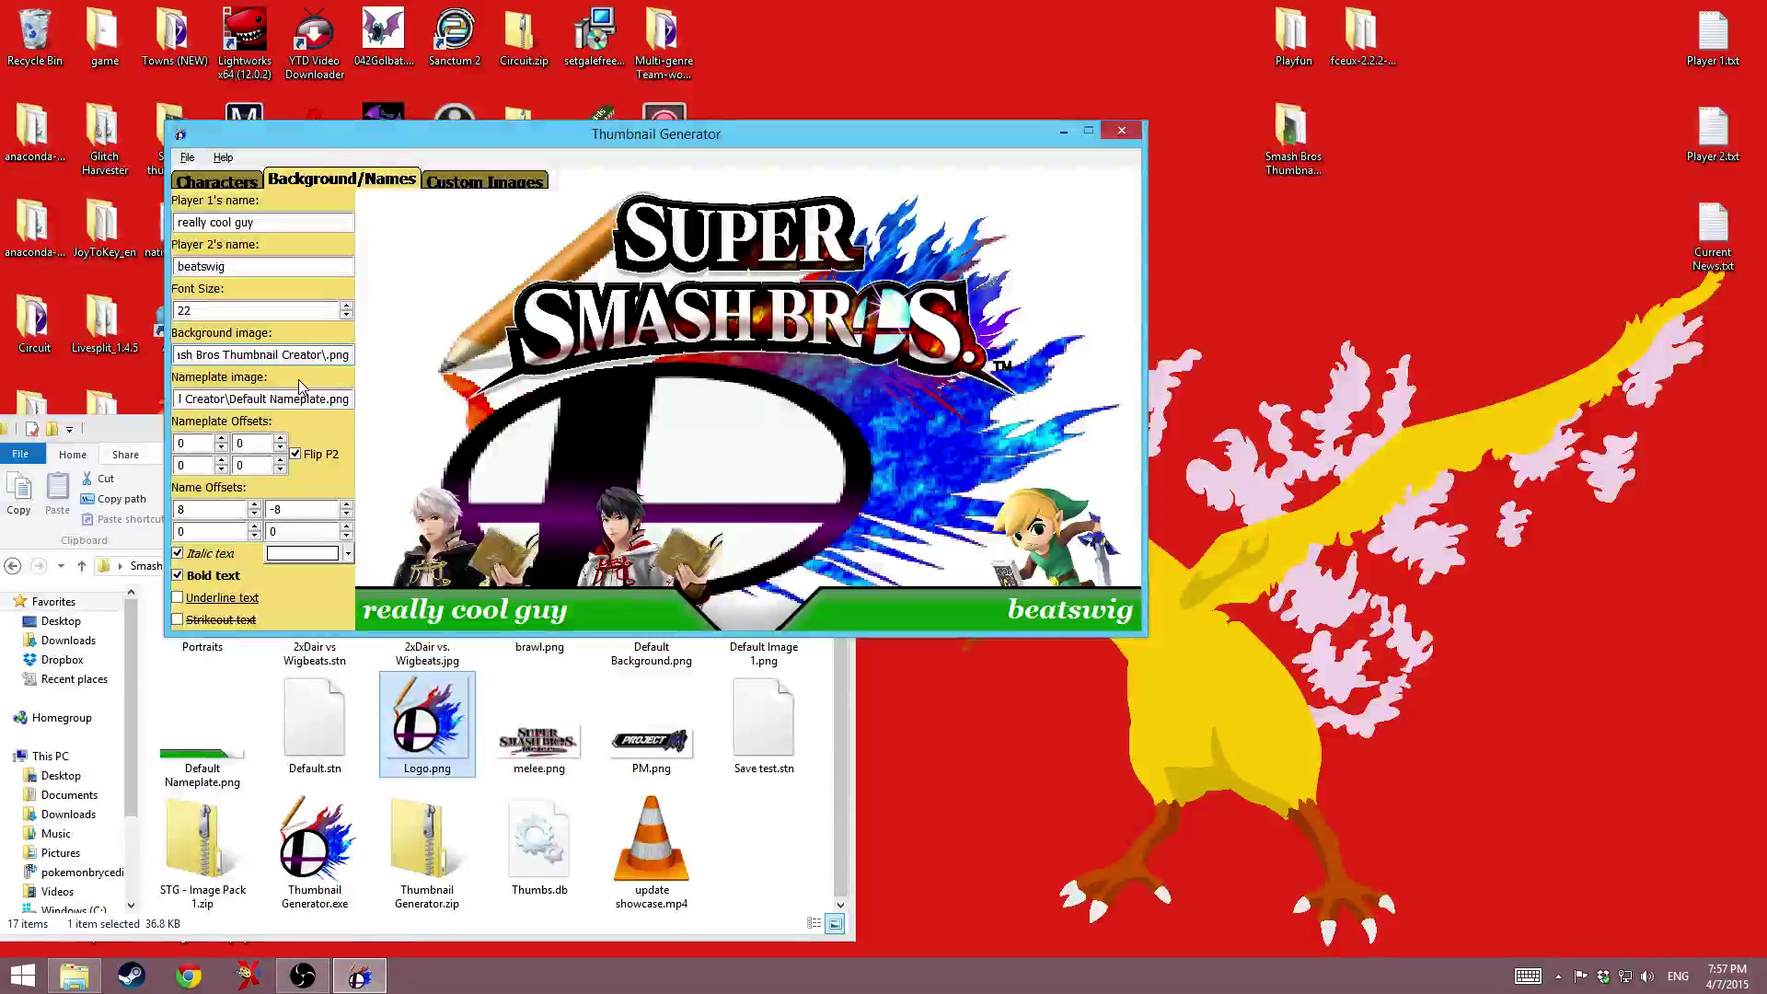
text(Default Background.p)
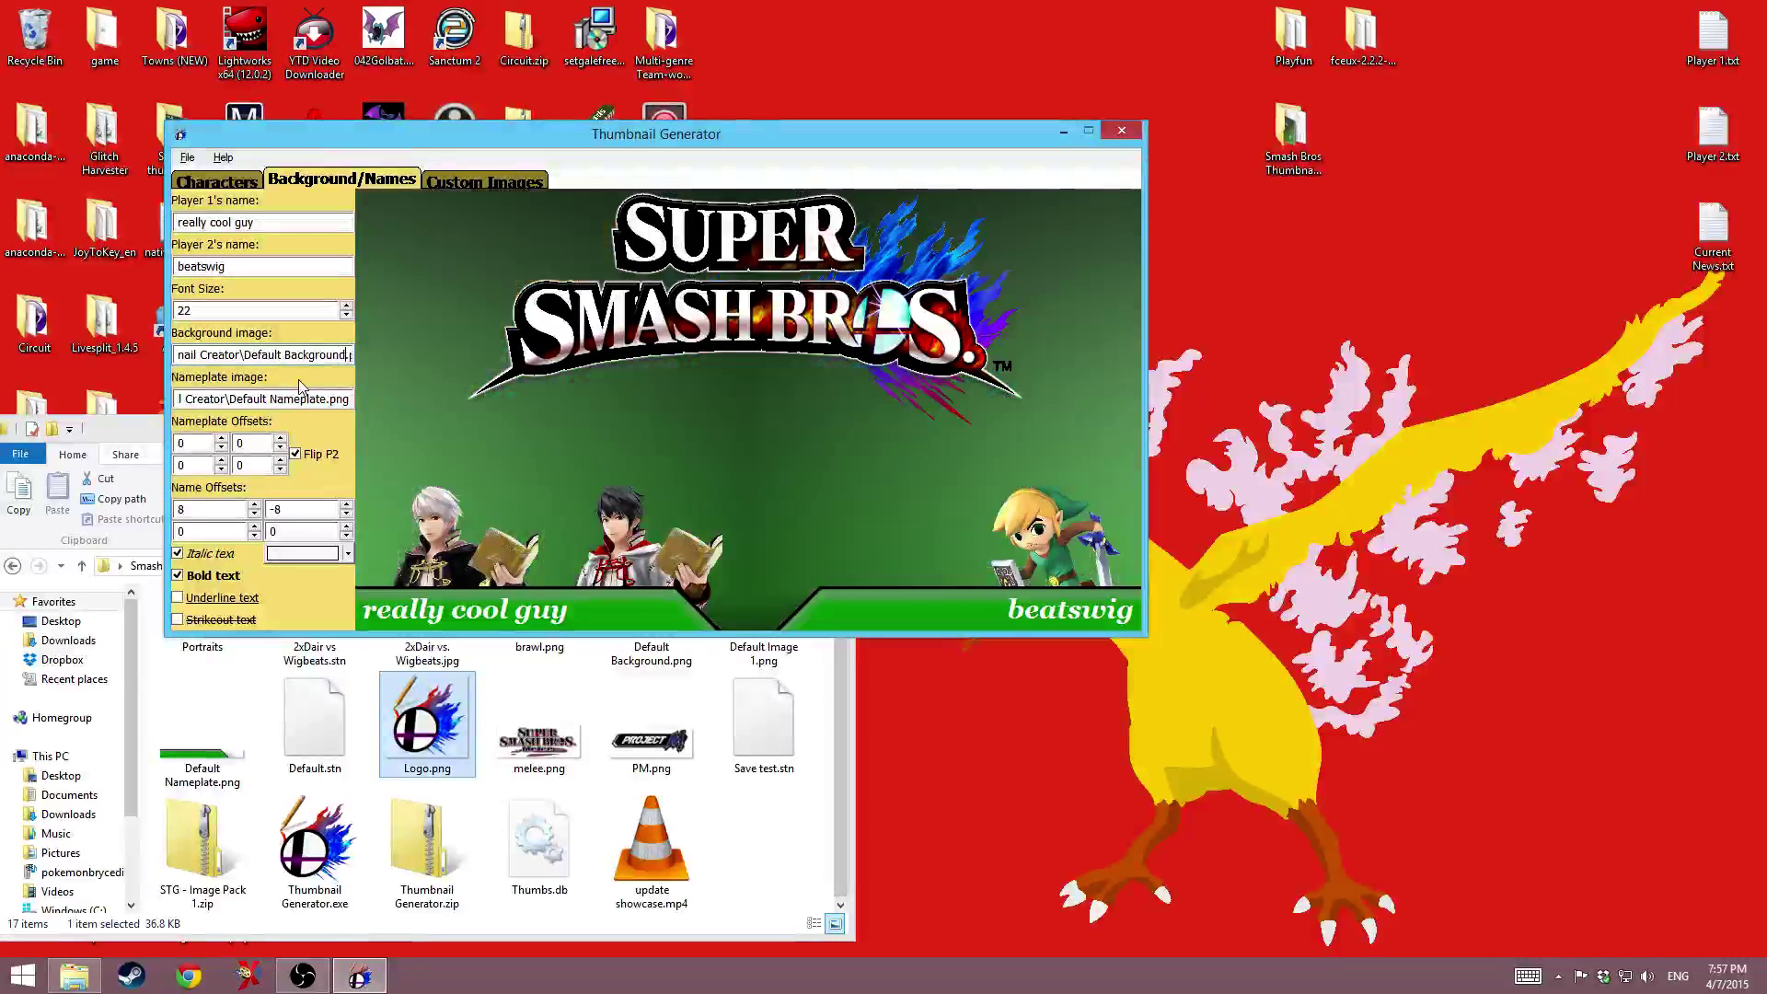
click(652, 842)
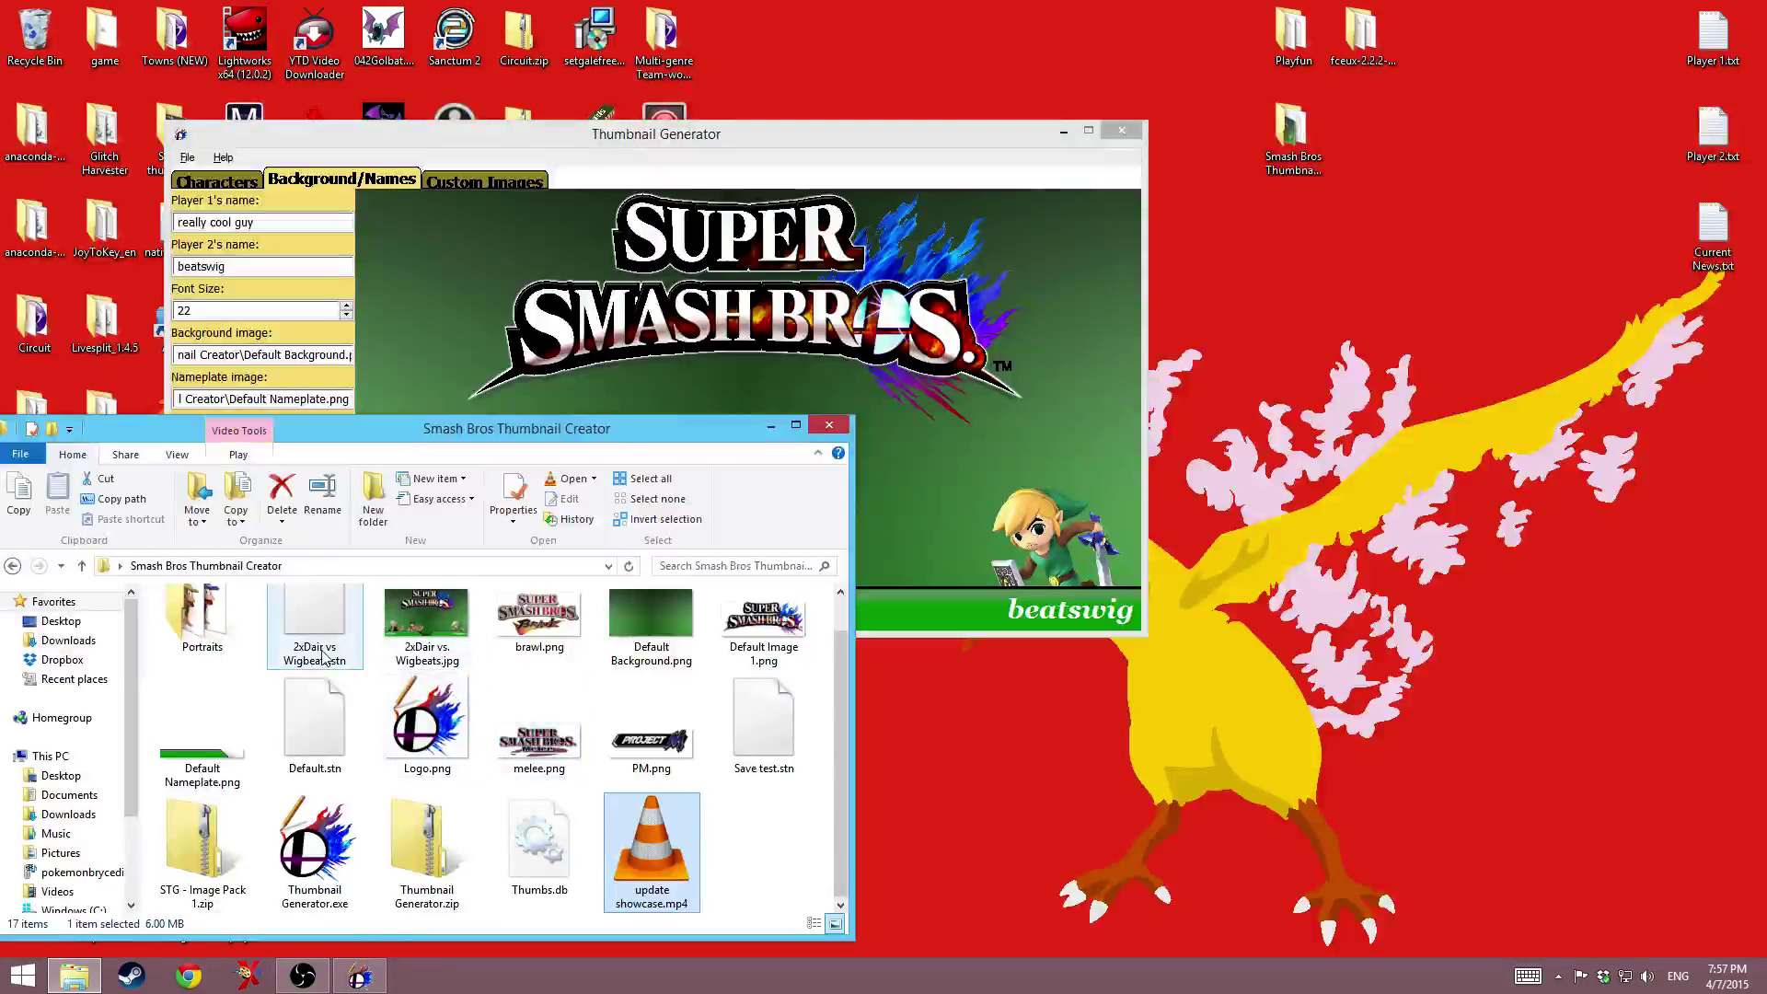
click(506, 227)
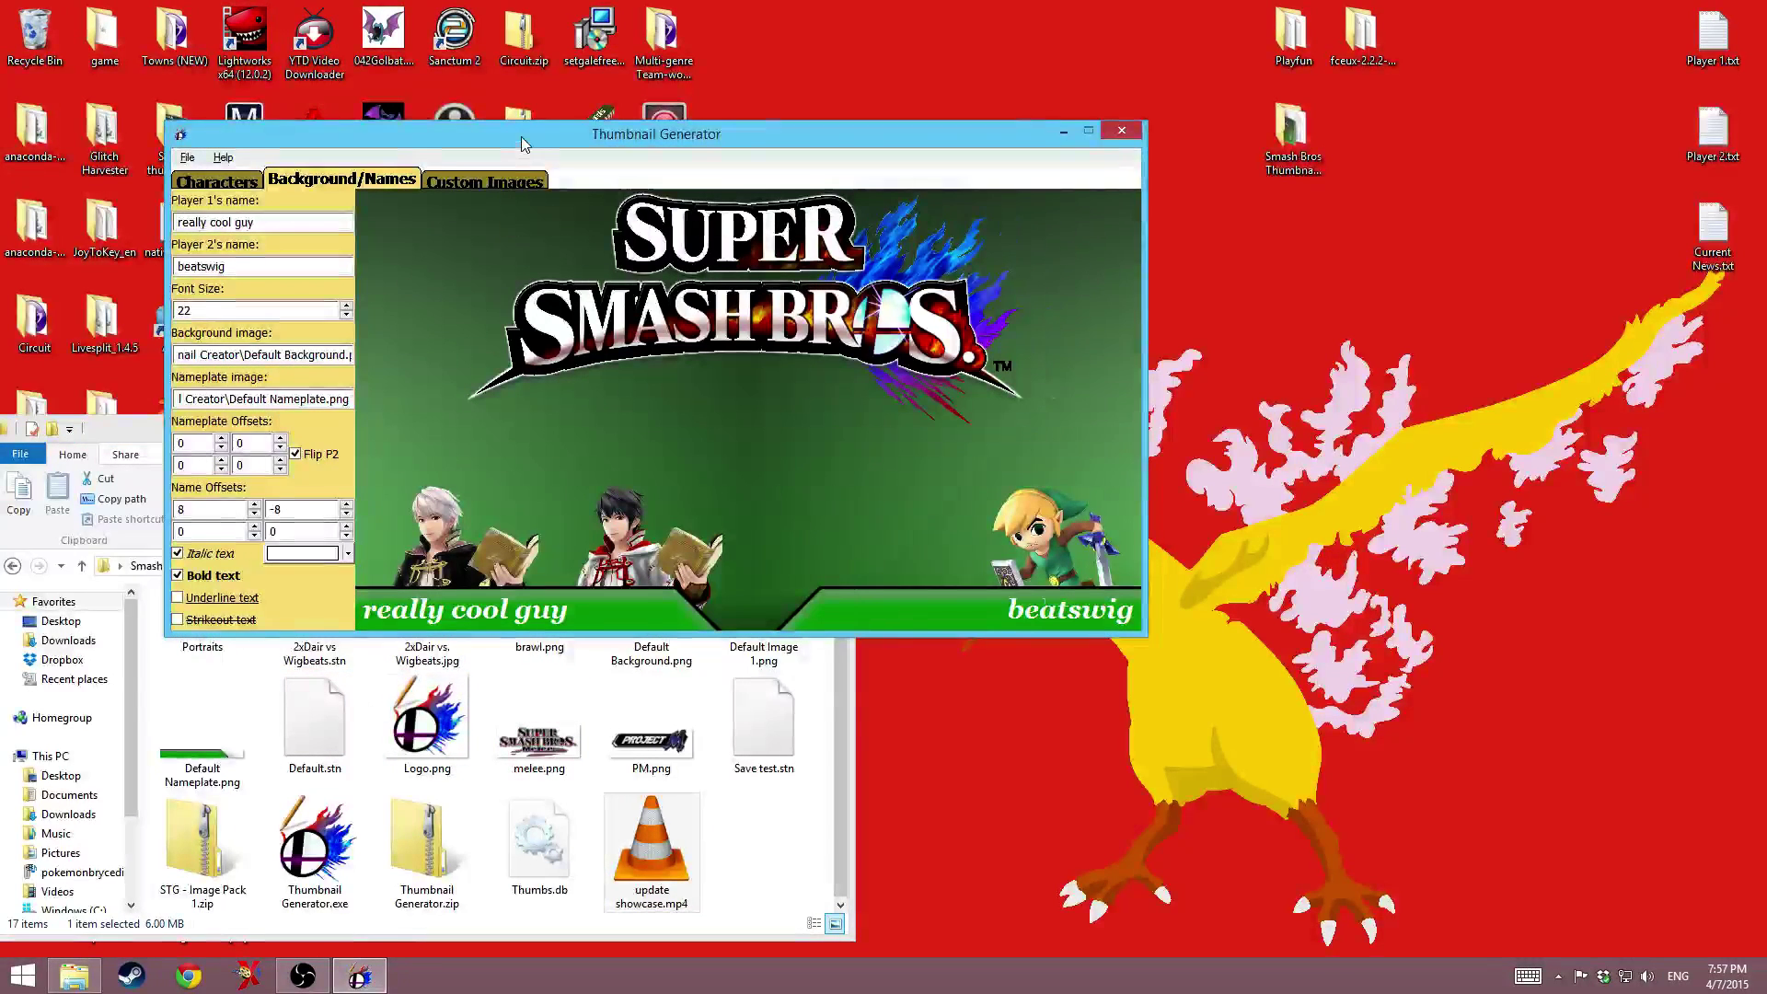
drag(521, 136, 968, 159)
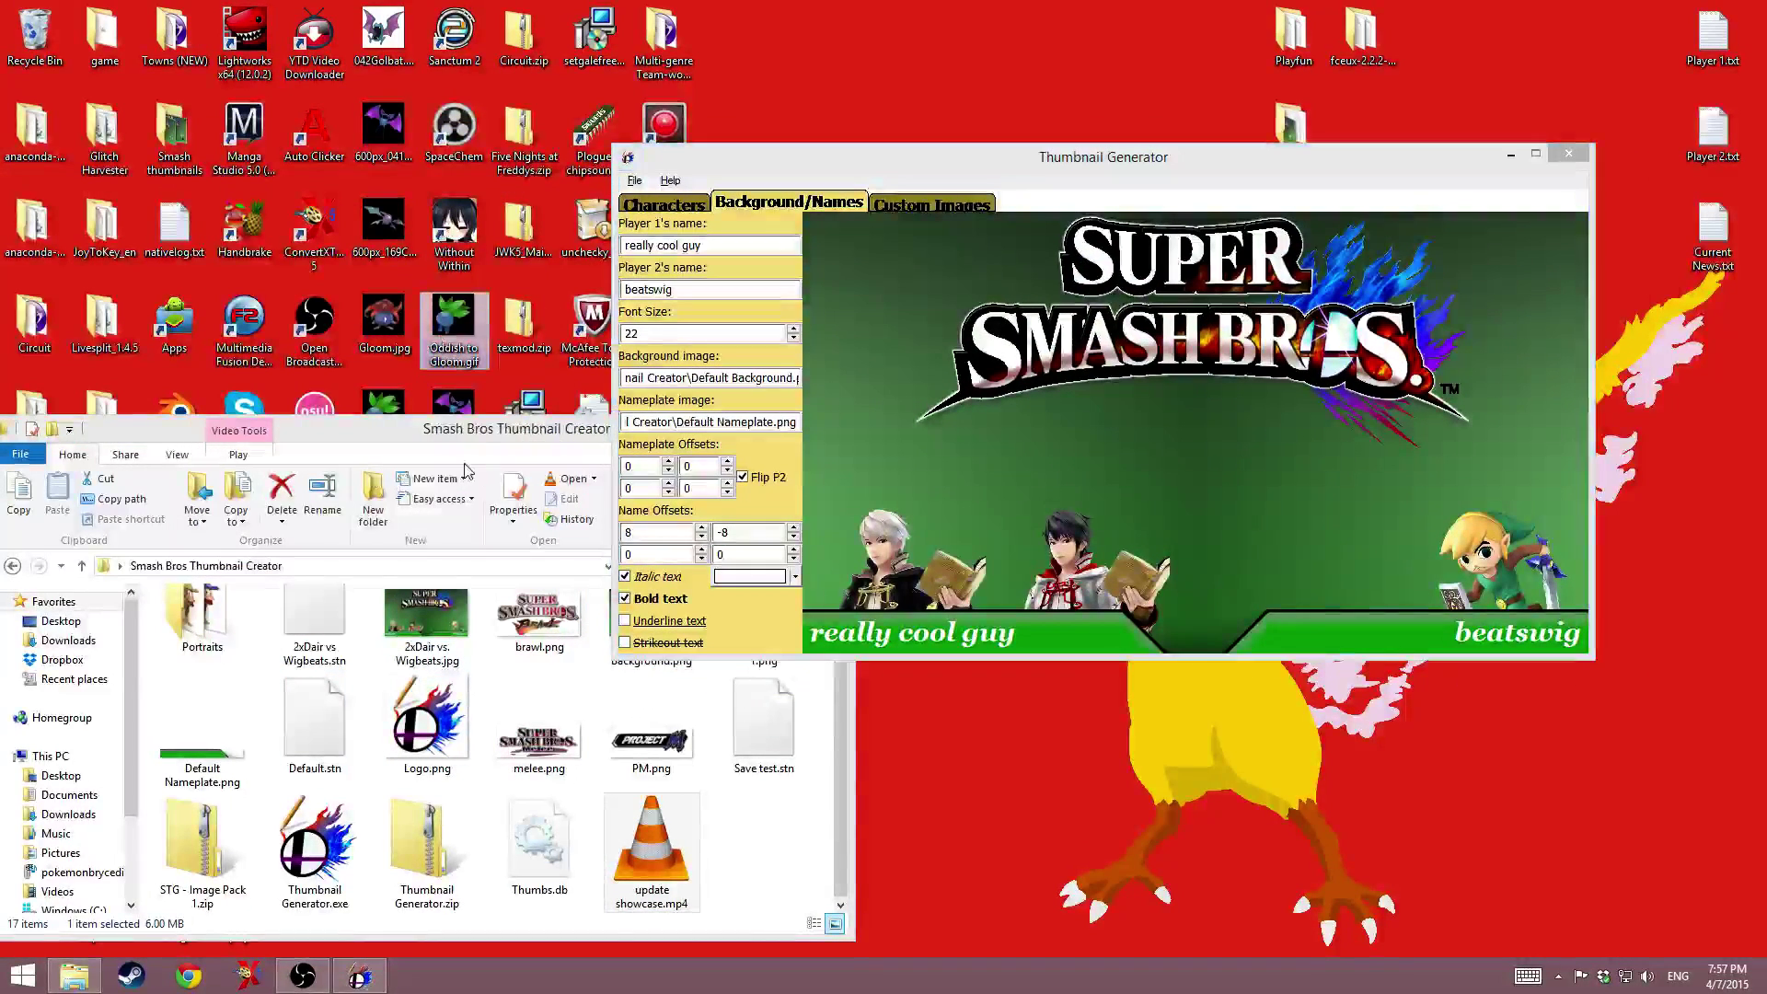
- Open a new File Explorer window on the Pictures folder
drag(500, 431, 547, 470)
click(391, 55)
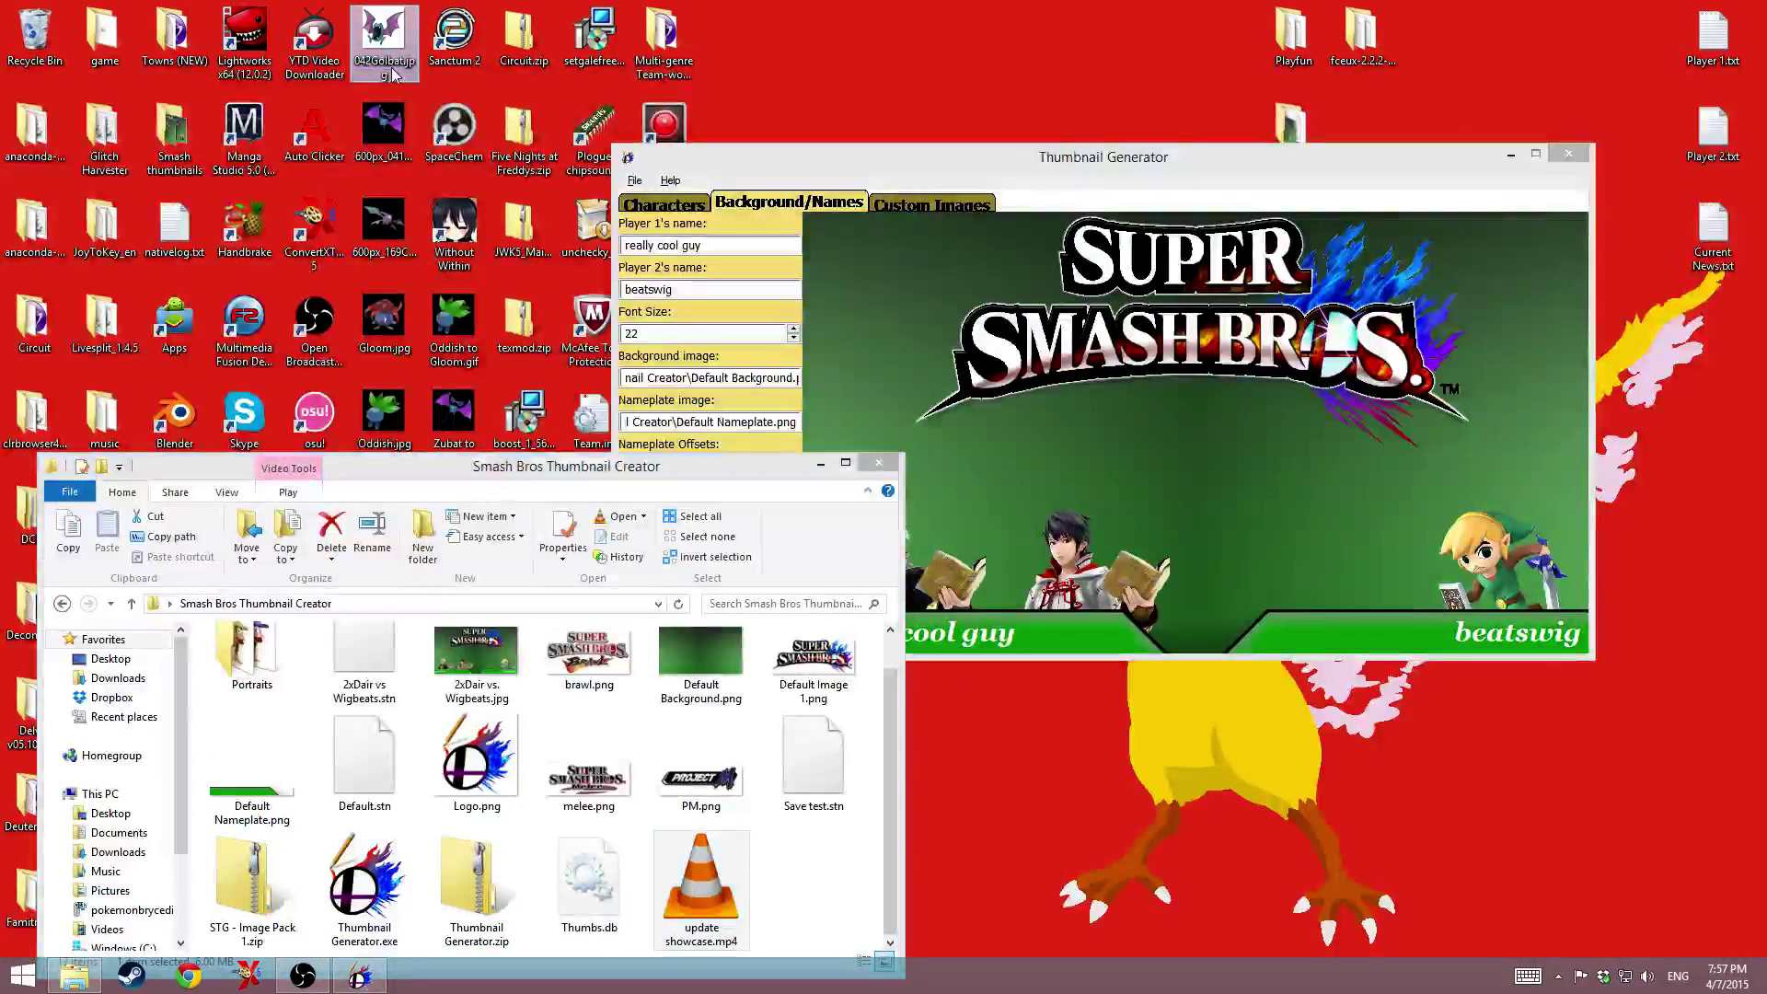
right_click(74, 976)
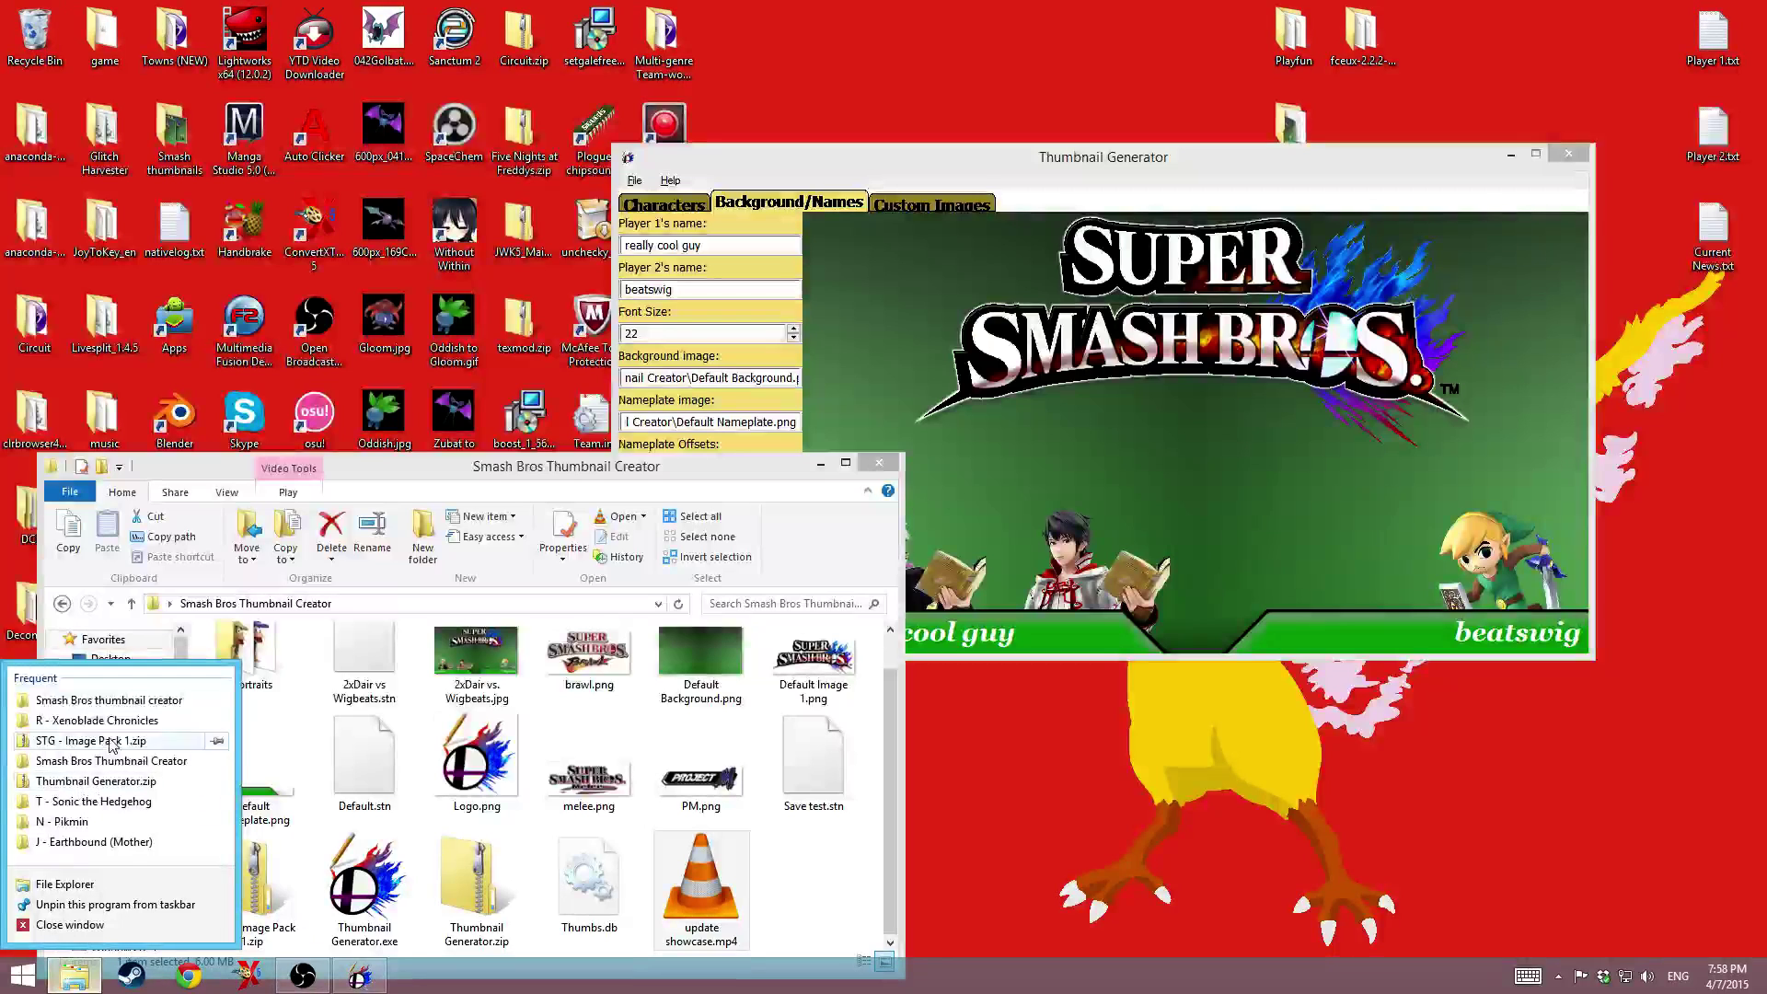
click(79, 882)
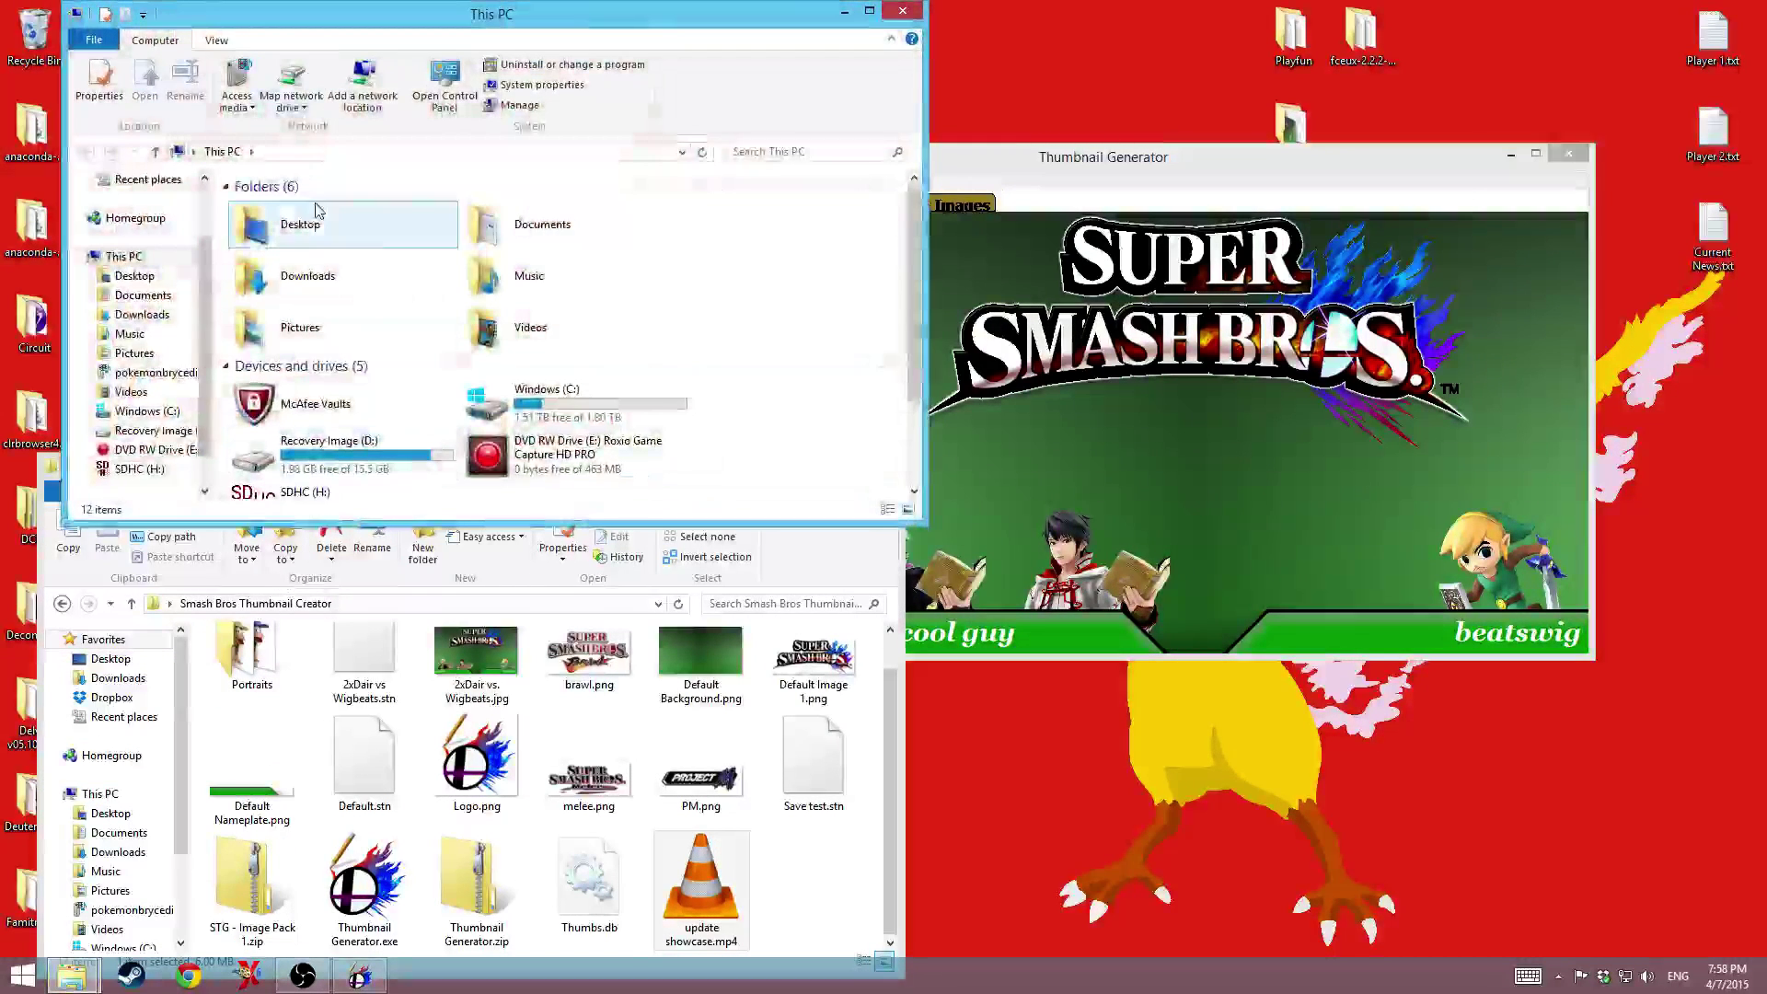
double_click(349, 333)
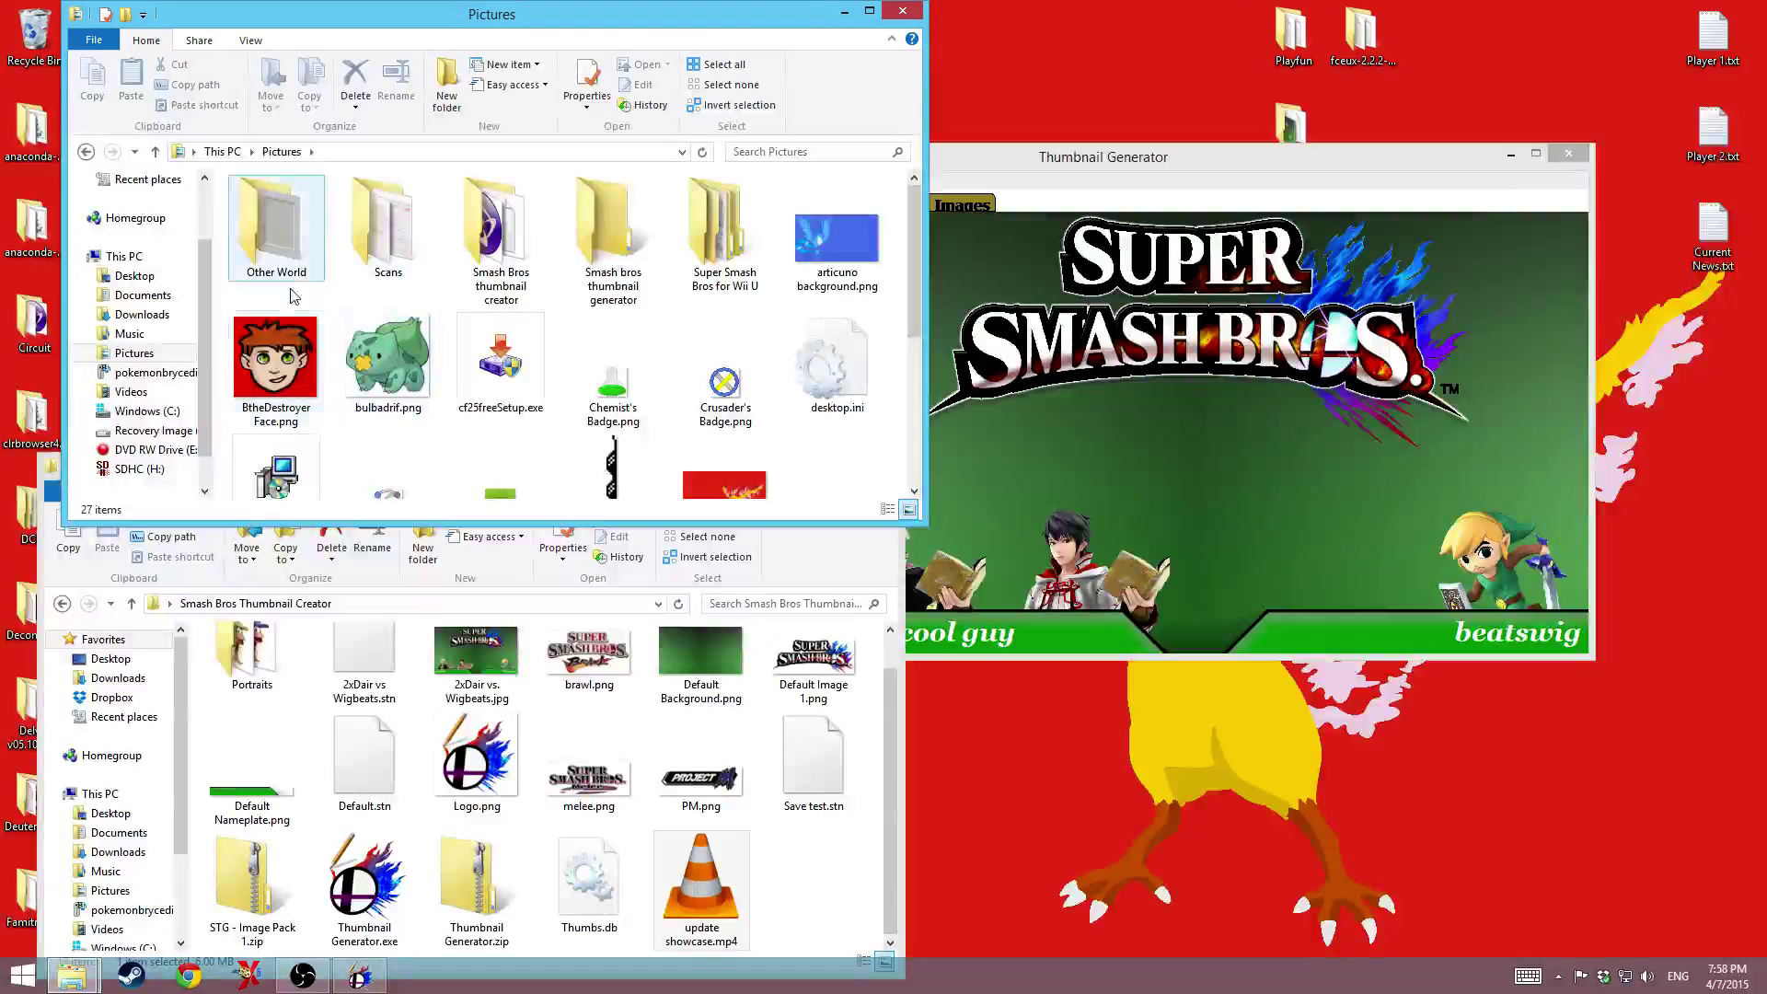
- Open the Properties of moltres background.png to see its location
scroll(727, 304, down, 1)
click(730, 463)
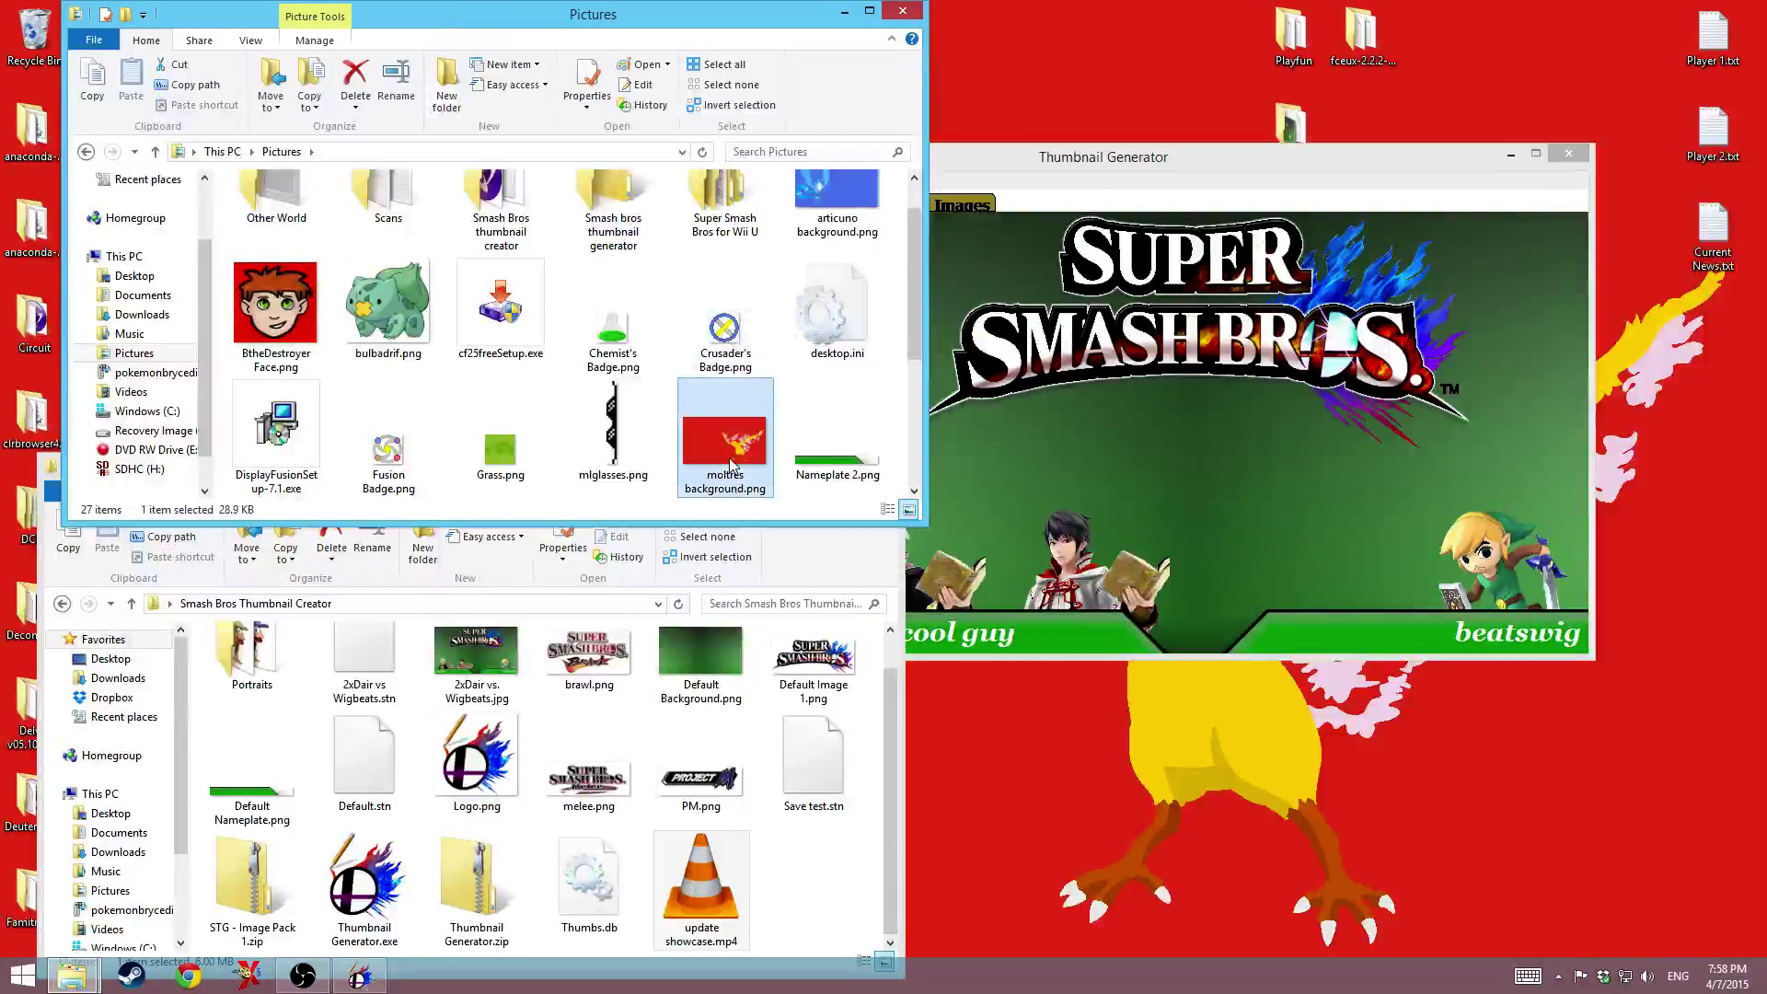
right_click(730, 463)
click(967, 409)
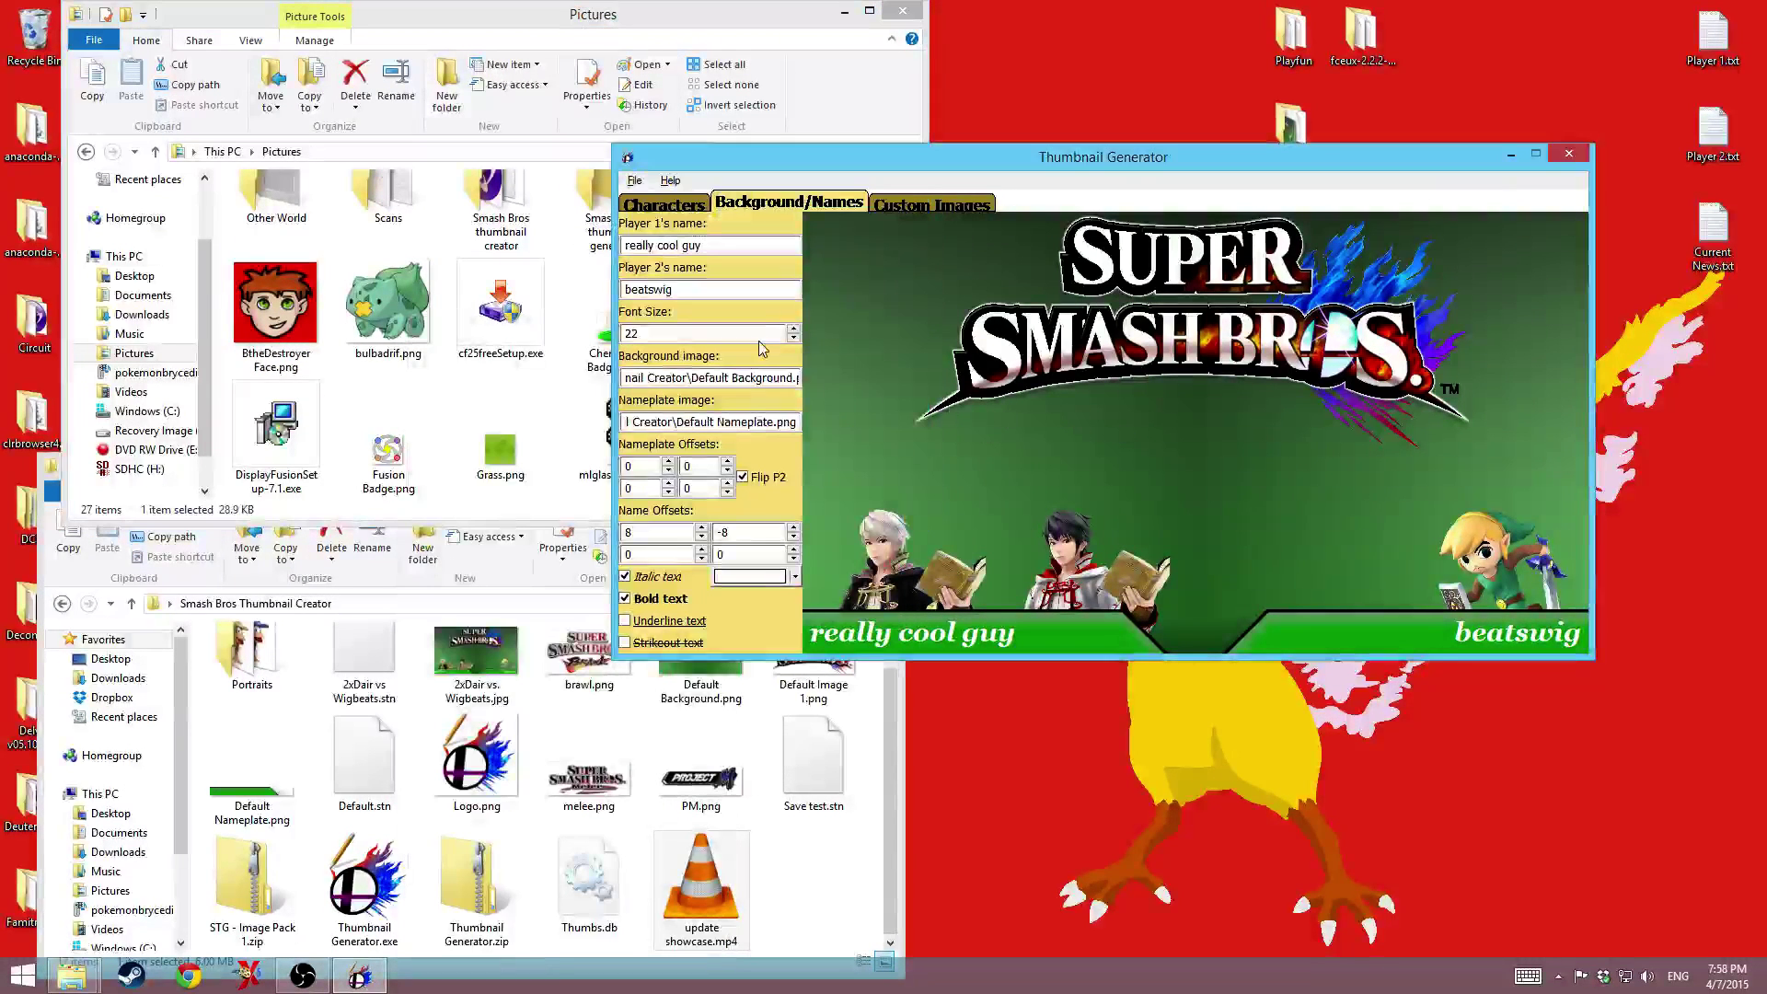
click(564, 395)
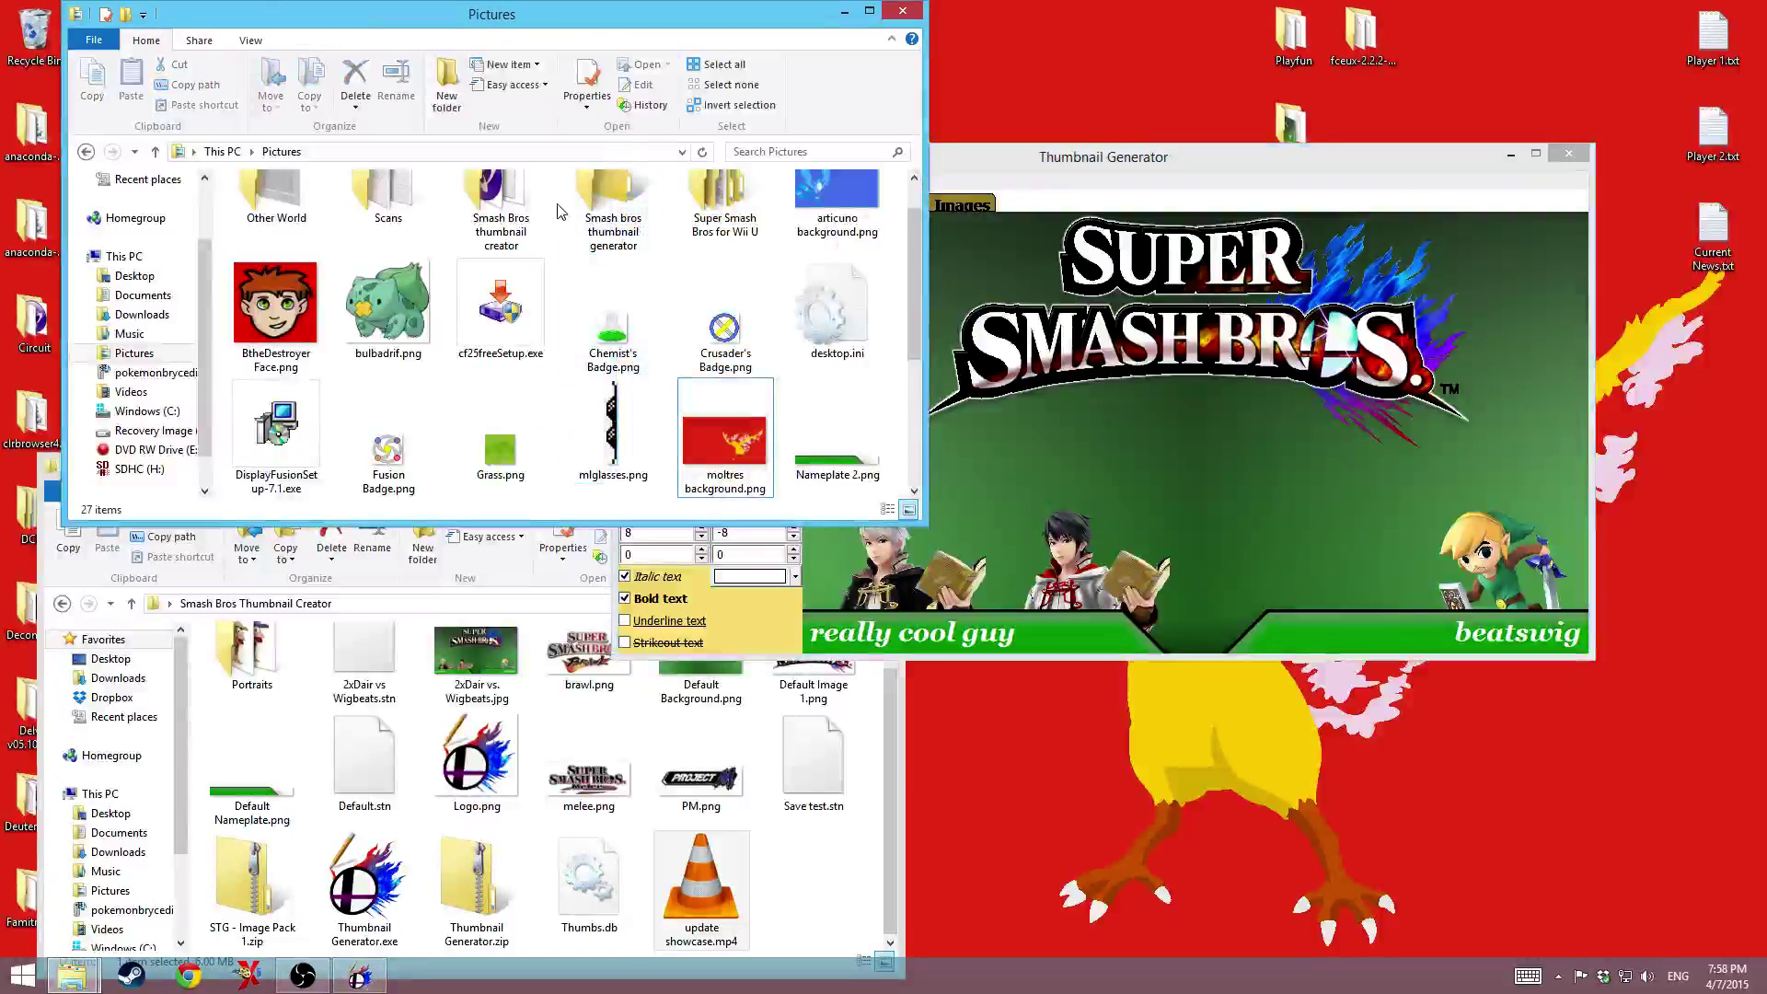
click(567, 153)
right_click(727, 460)
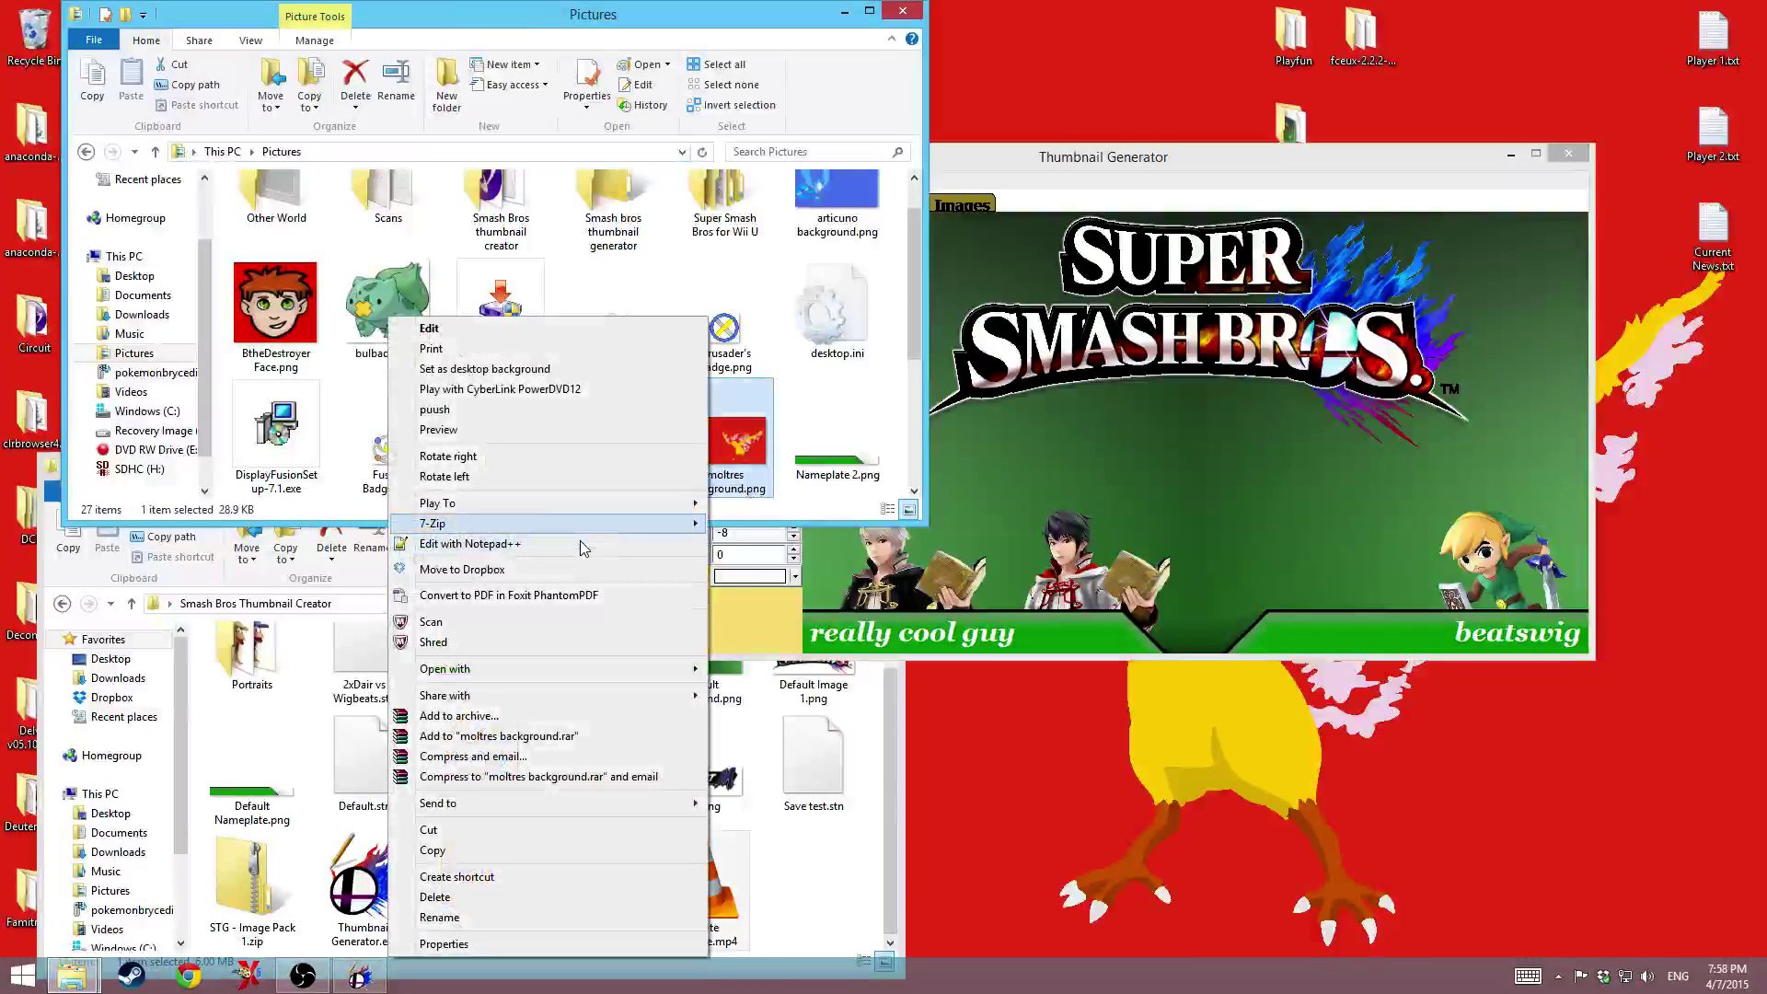
click(487, 948)
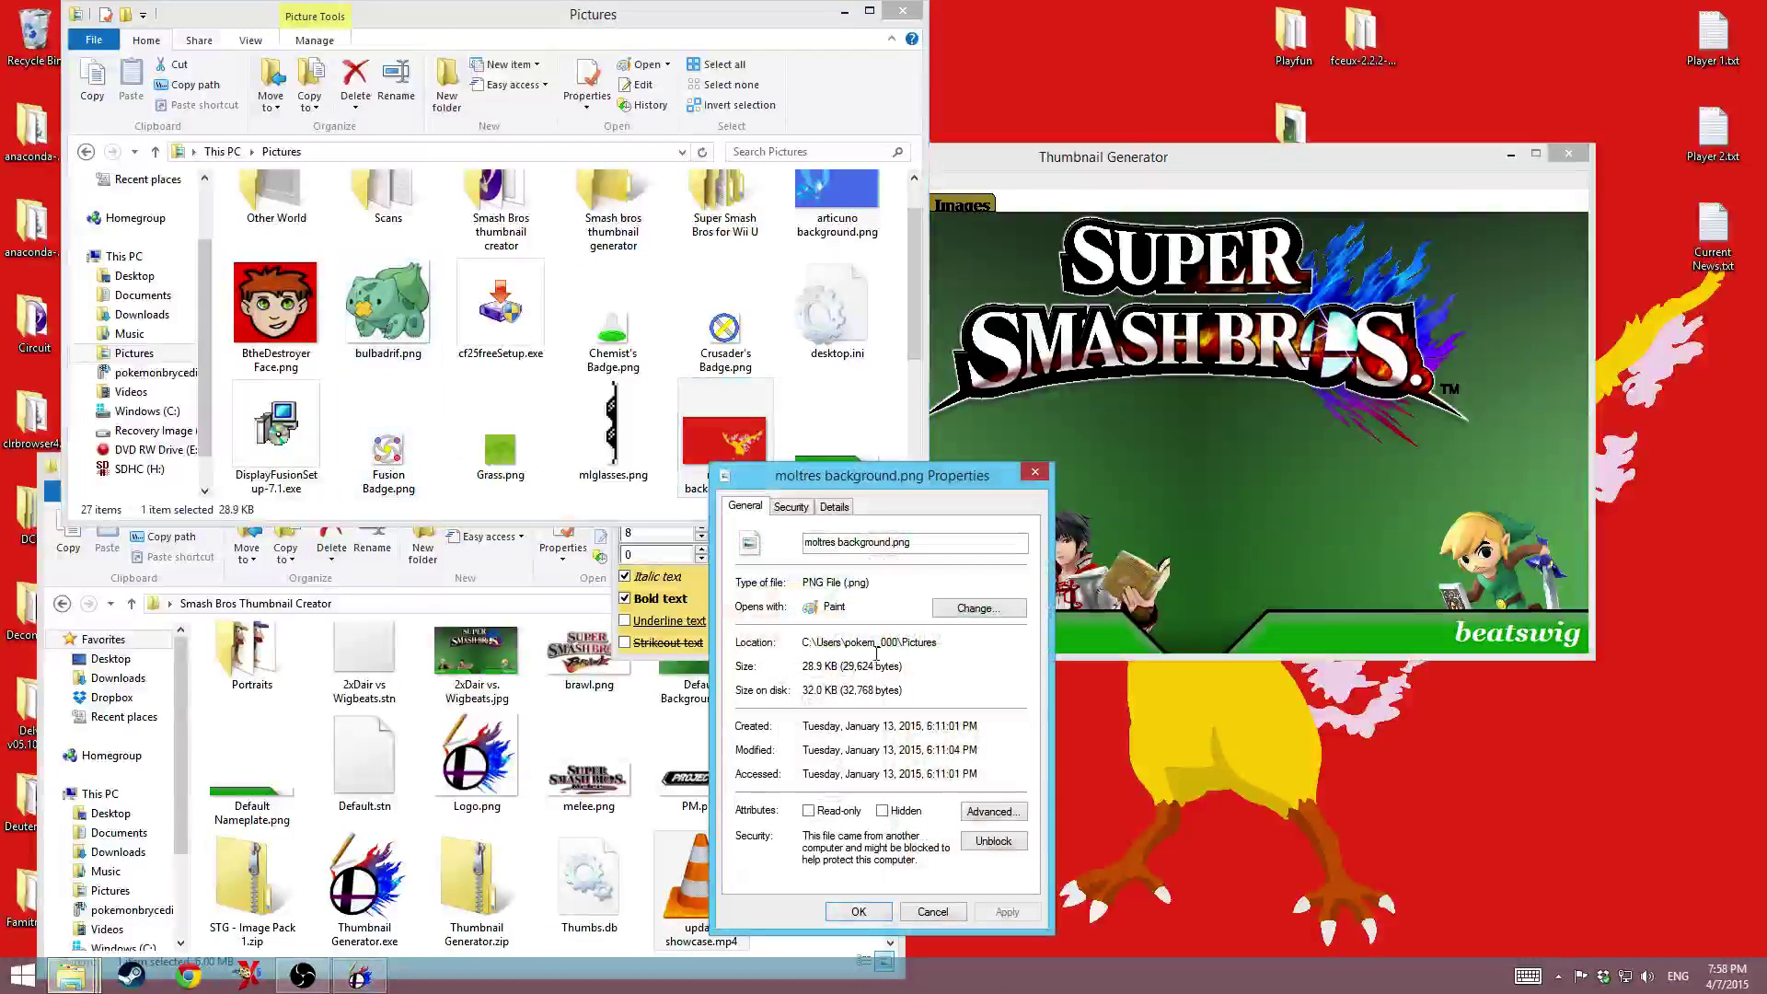
- Set the Background image path to the Pictures folder's moltres background.png
double_click(952, 646)
key(ctrl+c)
click(1238, 477)
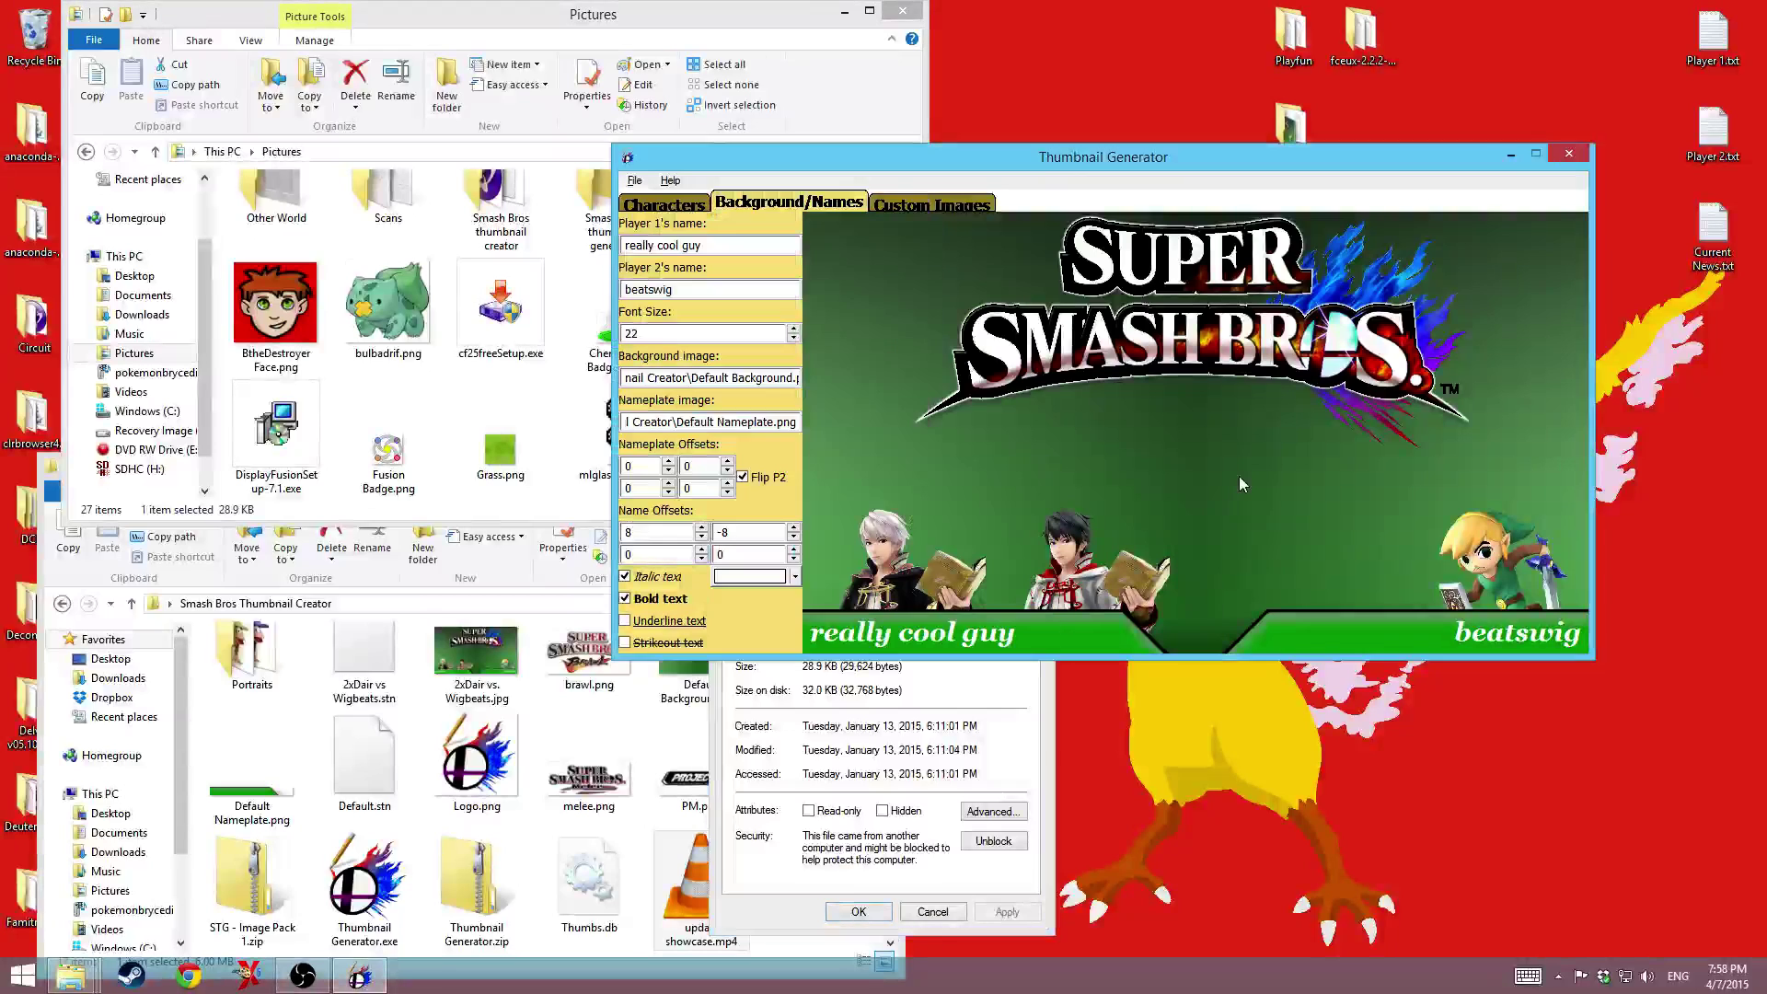
click(760, 376)
key(ctrl+a)
key(ctrl+v)
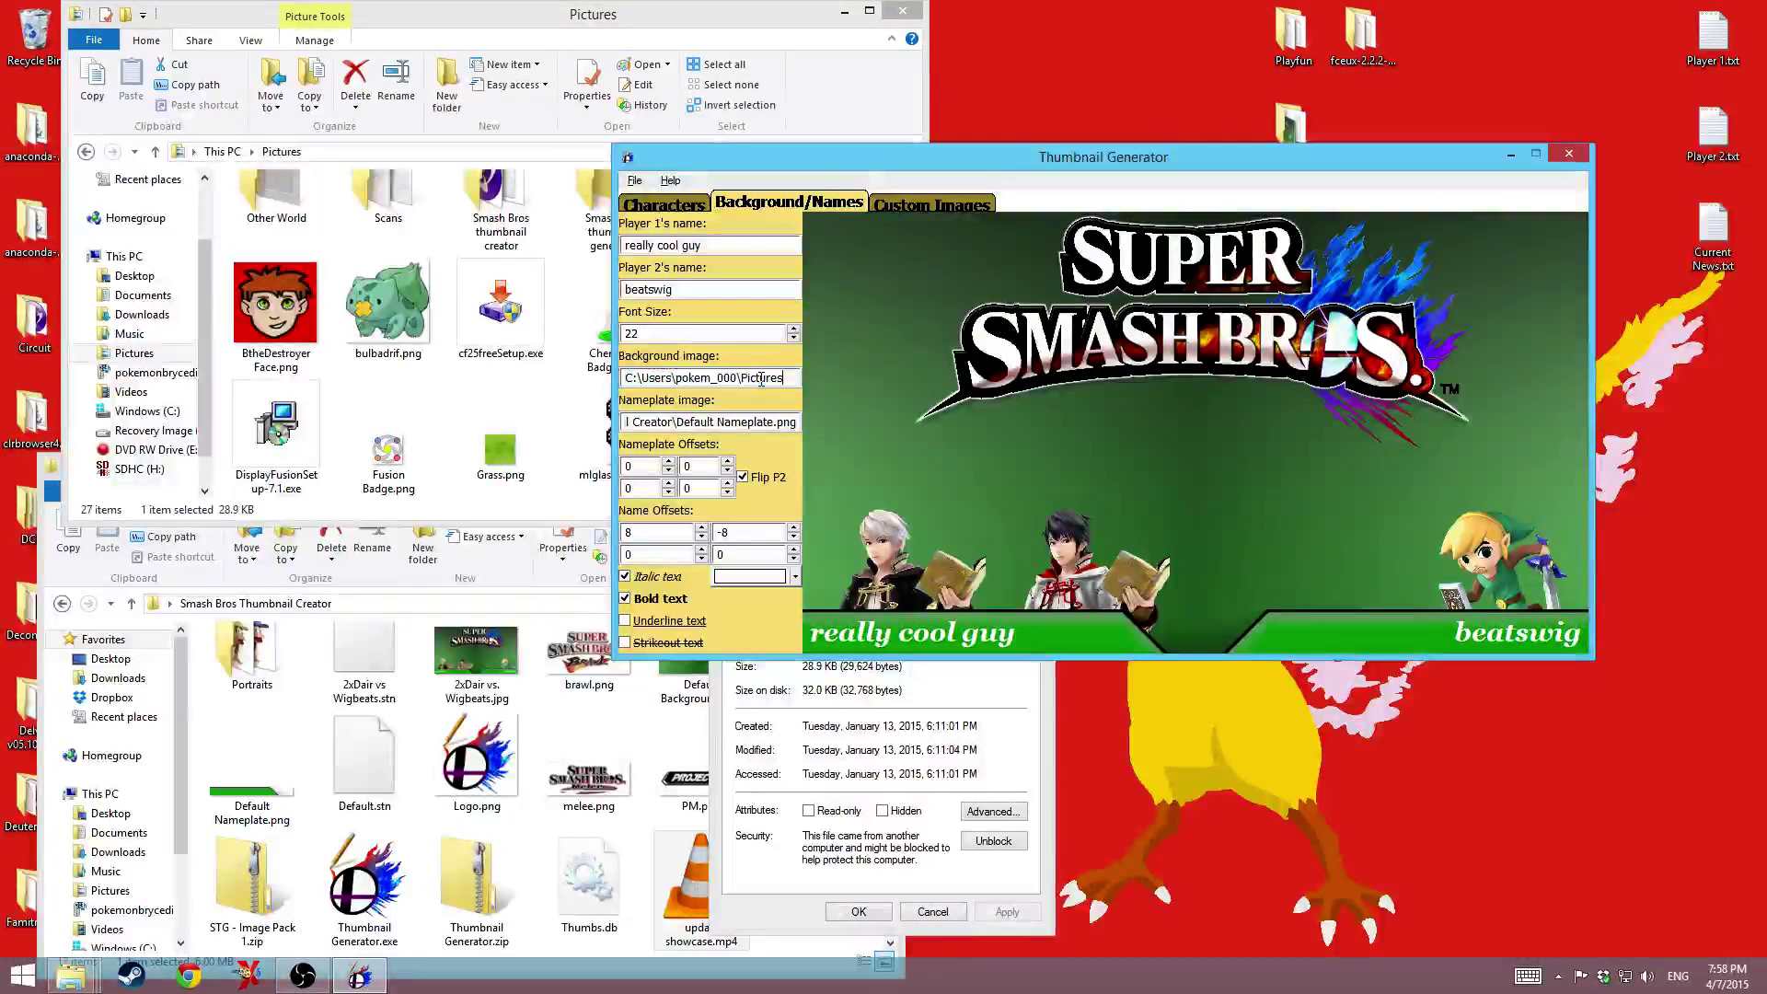
click(501, 309)
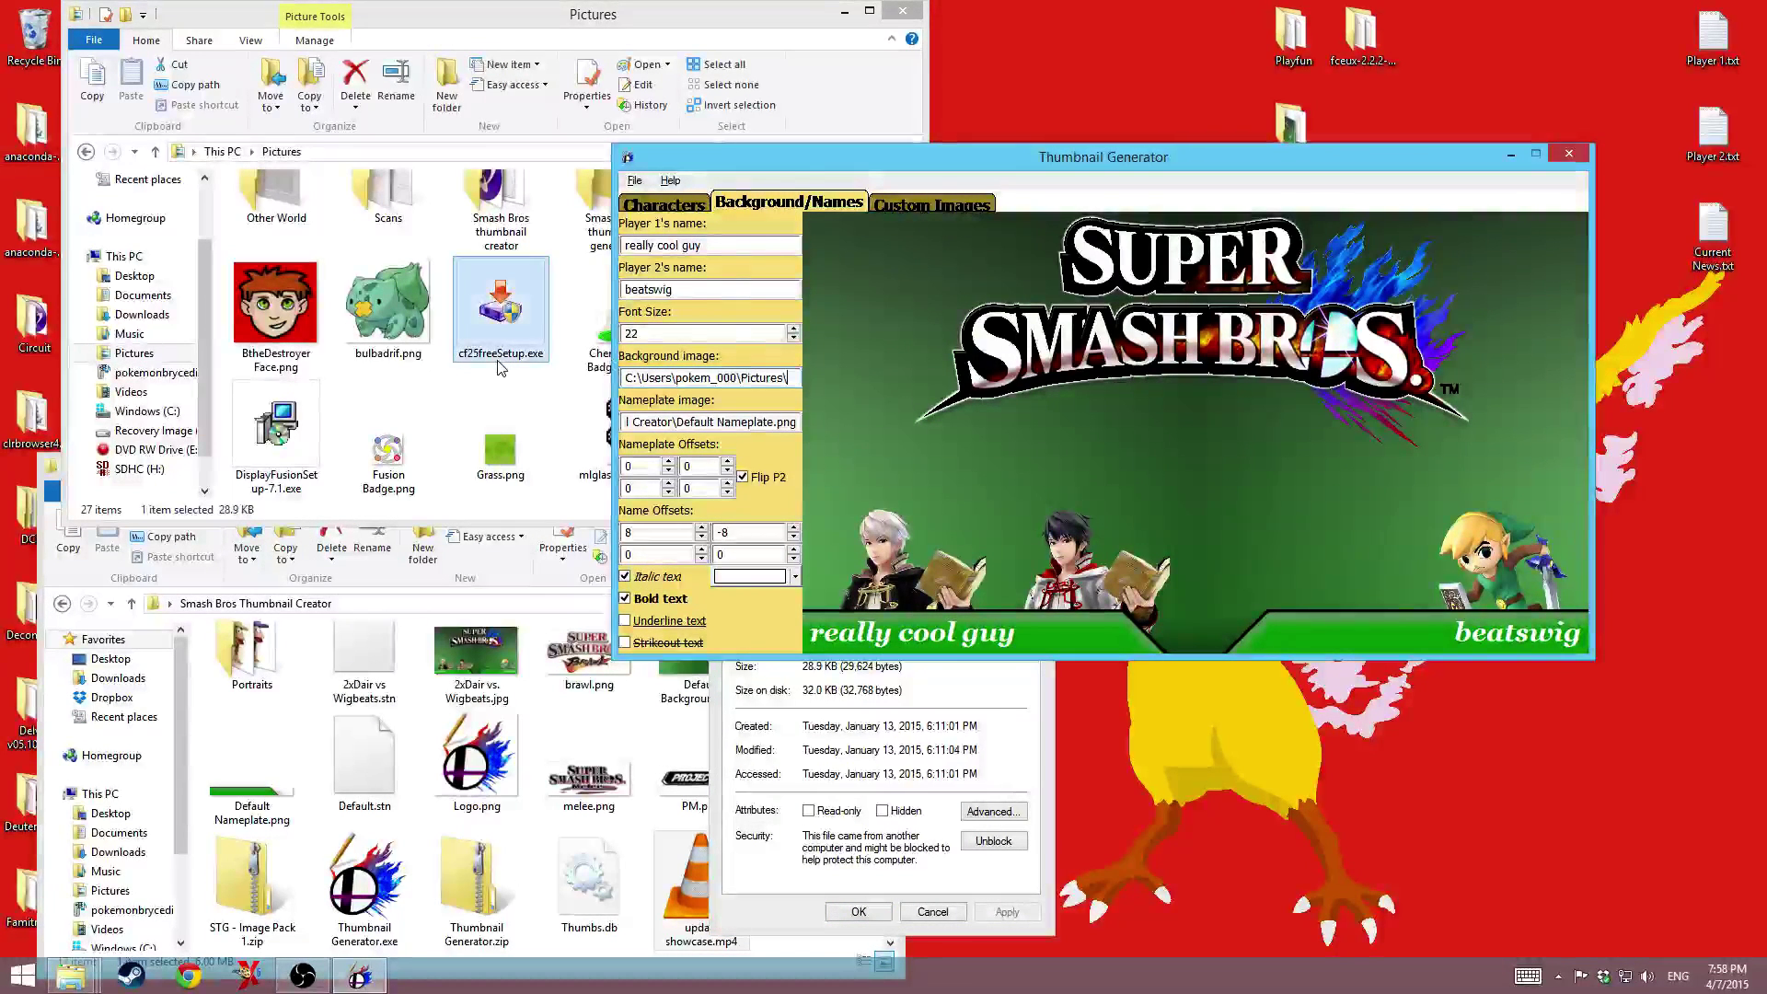
click(1110, 454)
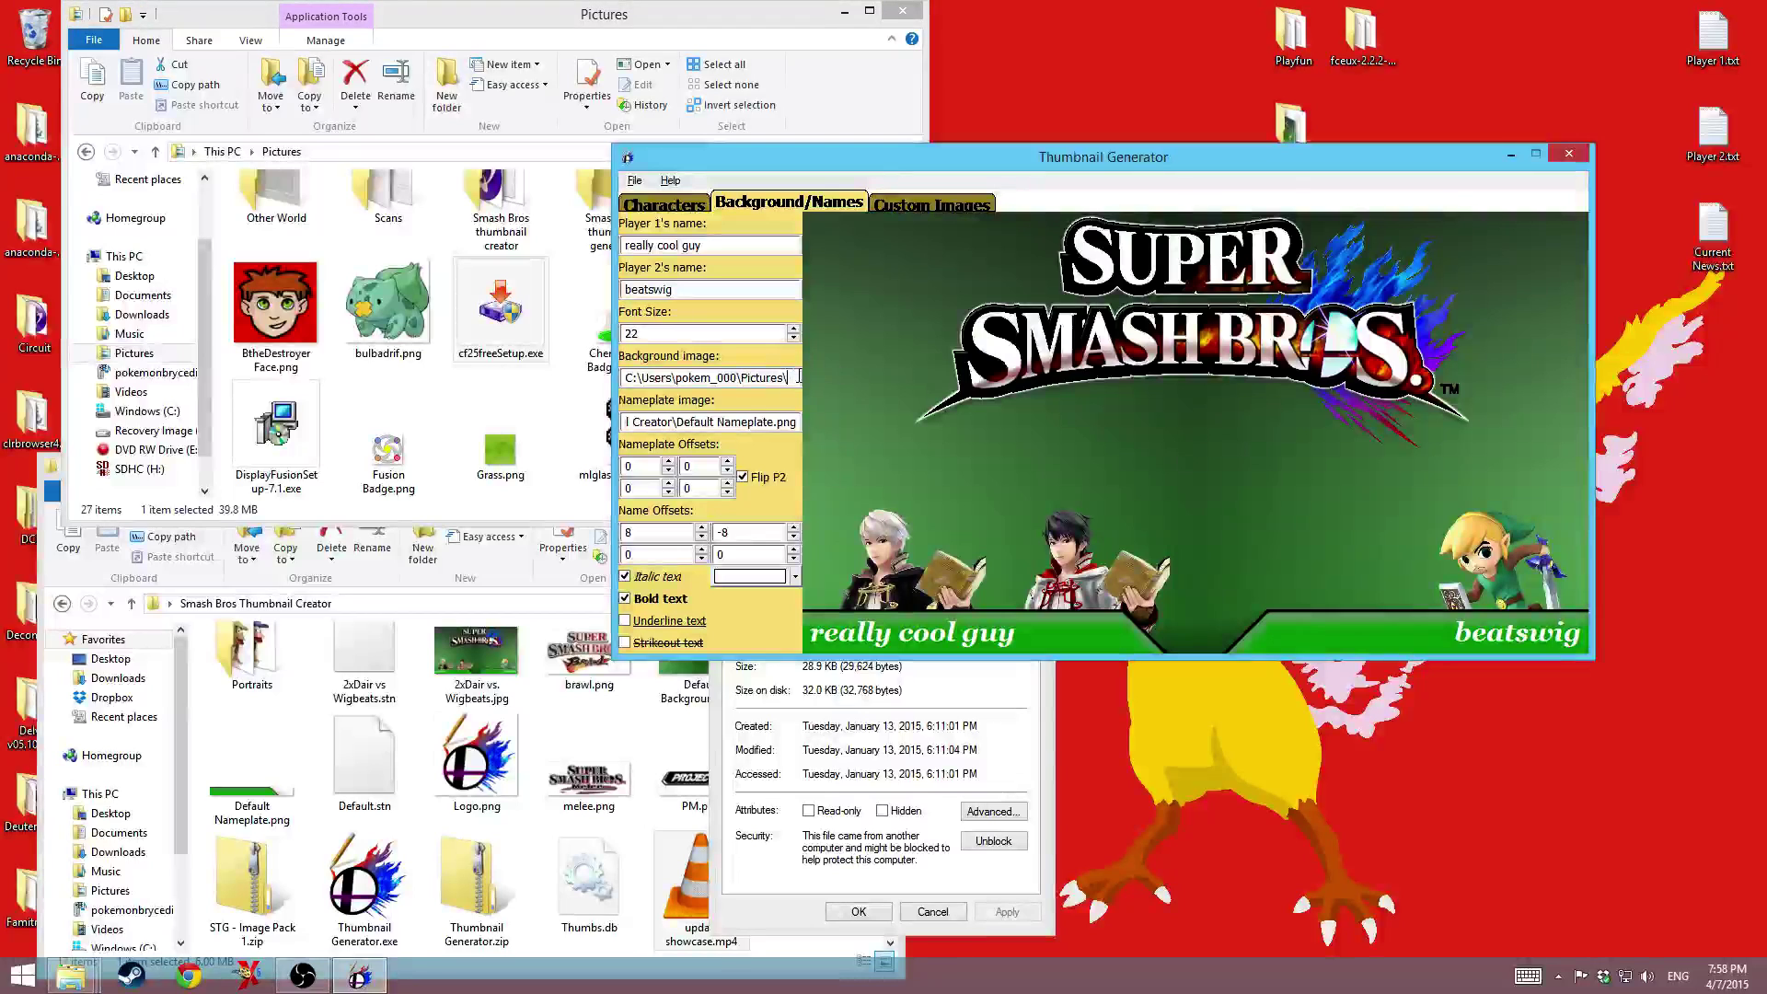
text(\moltres)
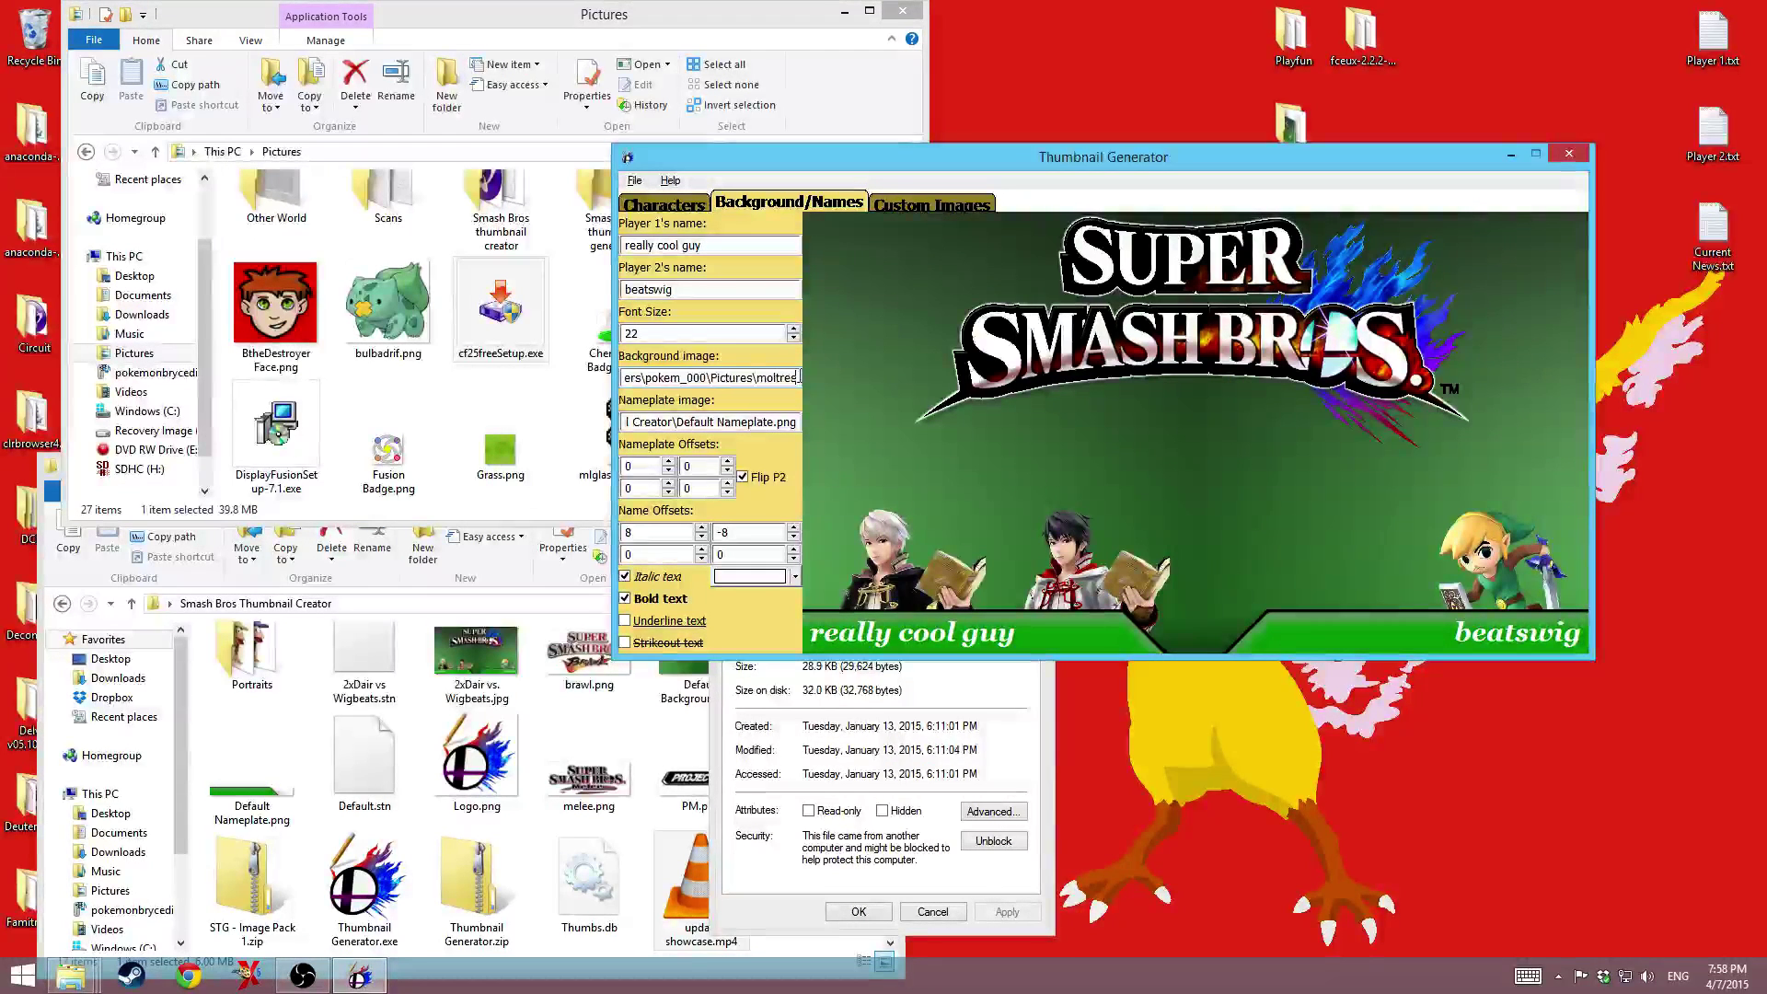
text( background.png)
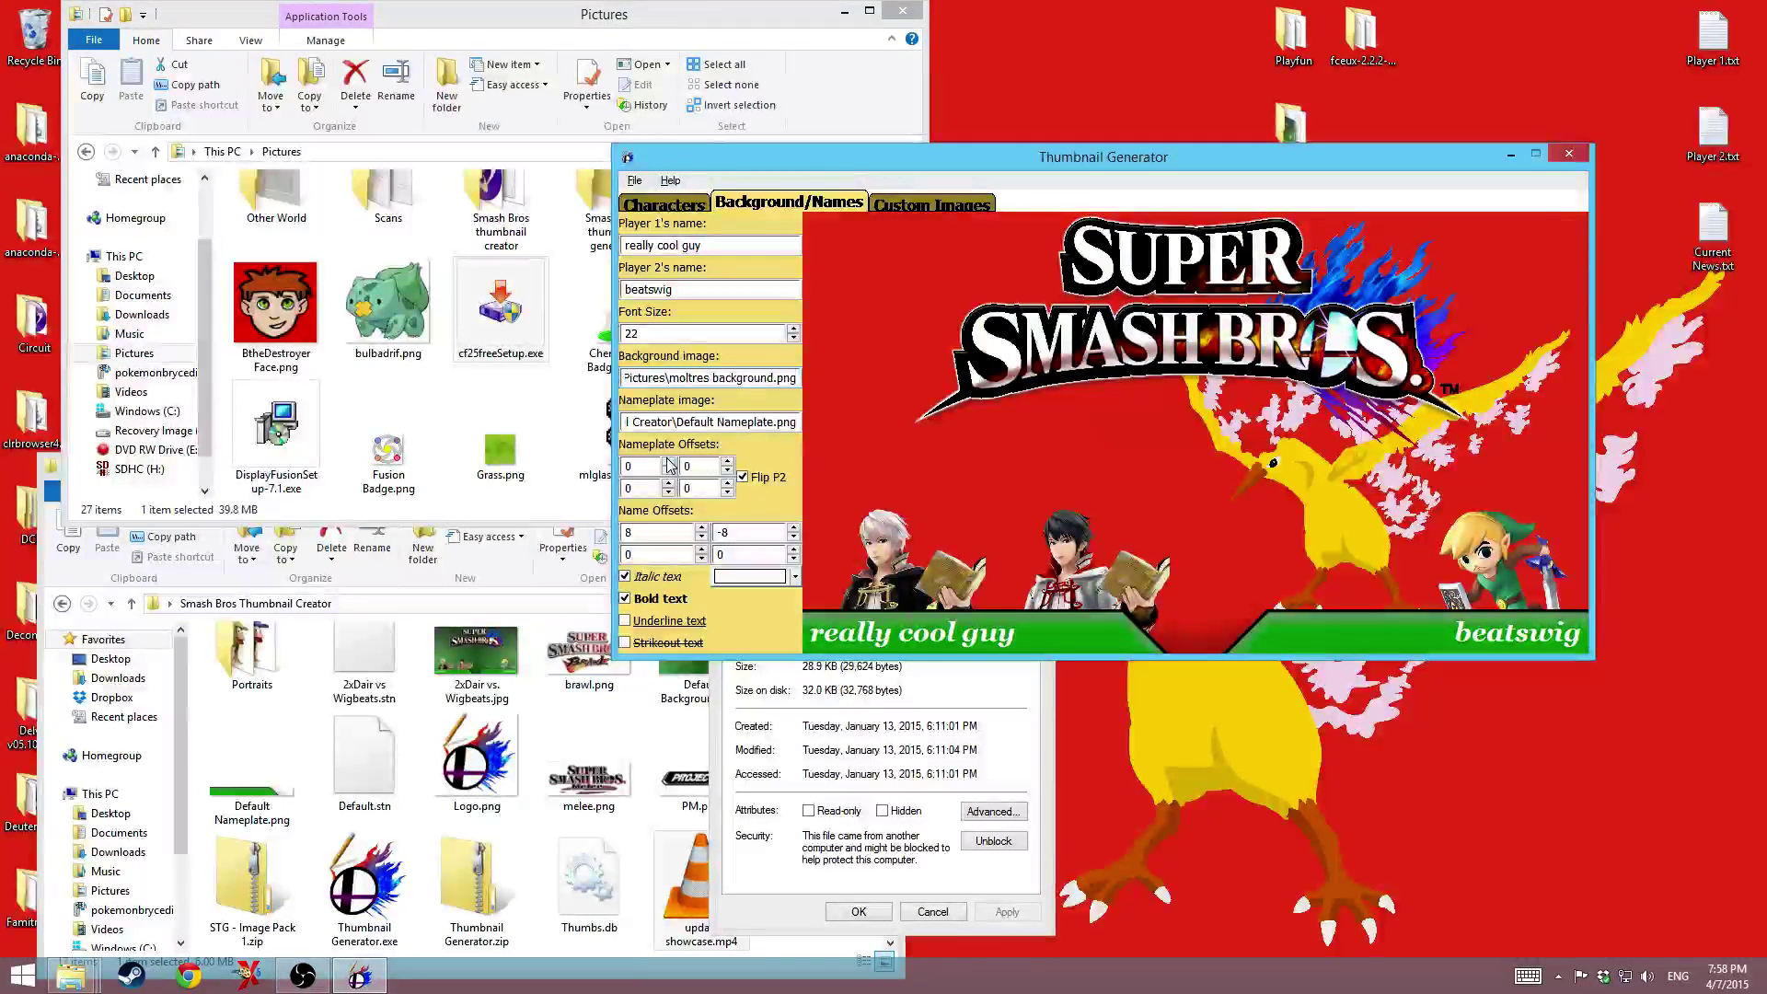
- Try shifting player 1's nameplate offsets, then reset both to 0
click(669, 465)
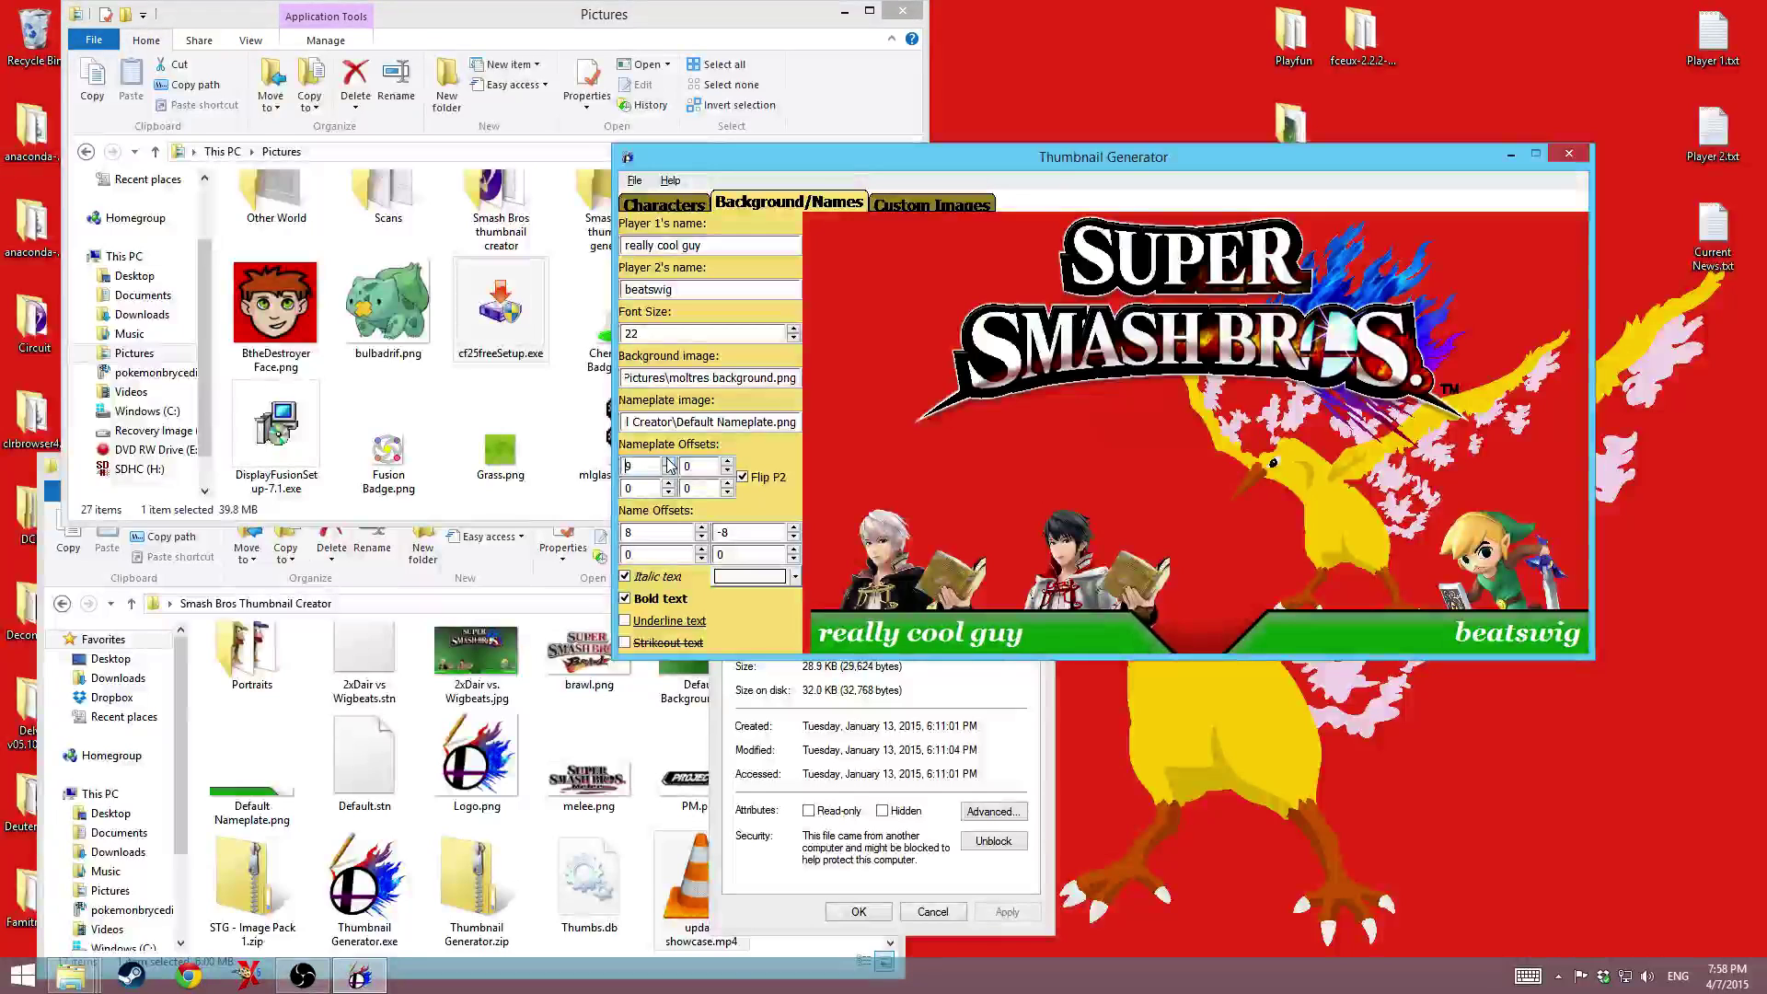
drag(669, 465, 667, 487)
click(669, 488)
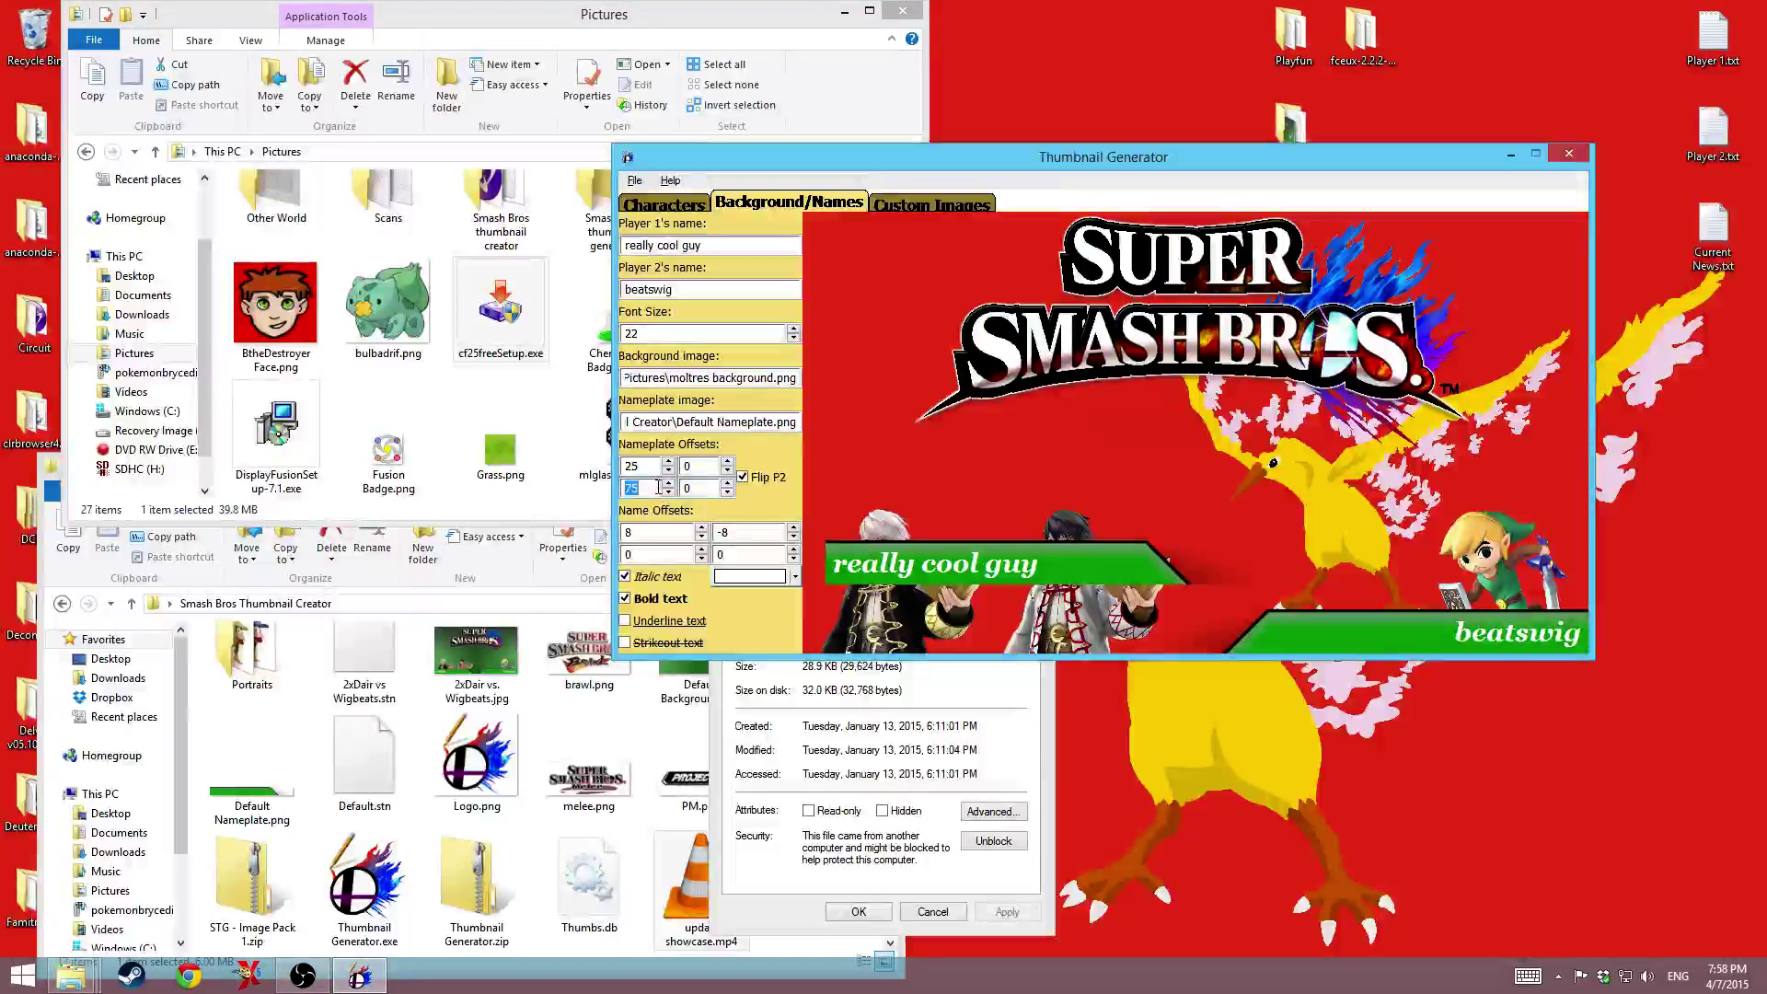
text(0)
double_click(631, 466)
text(0)
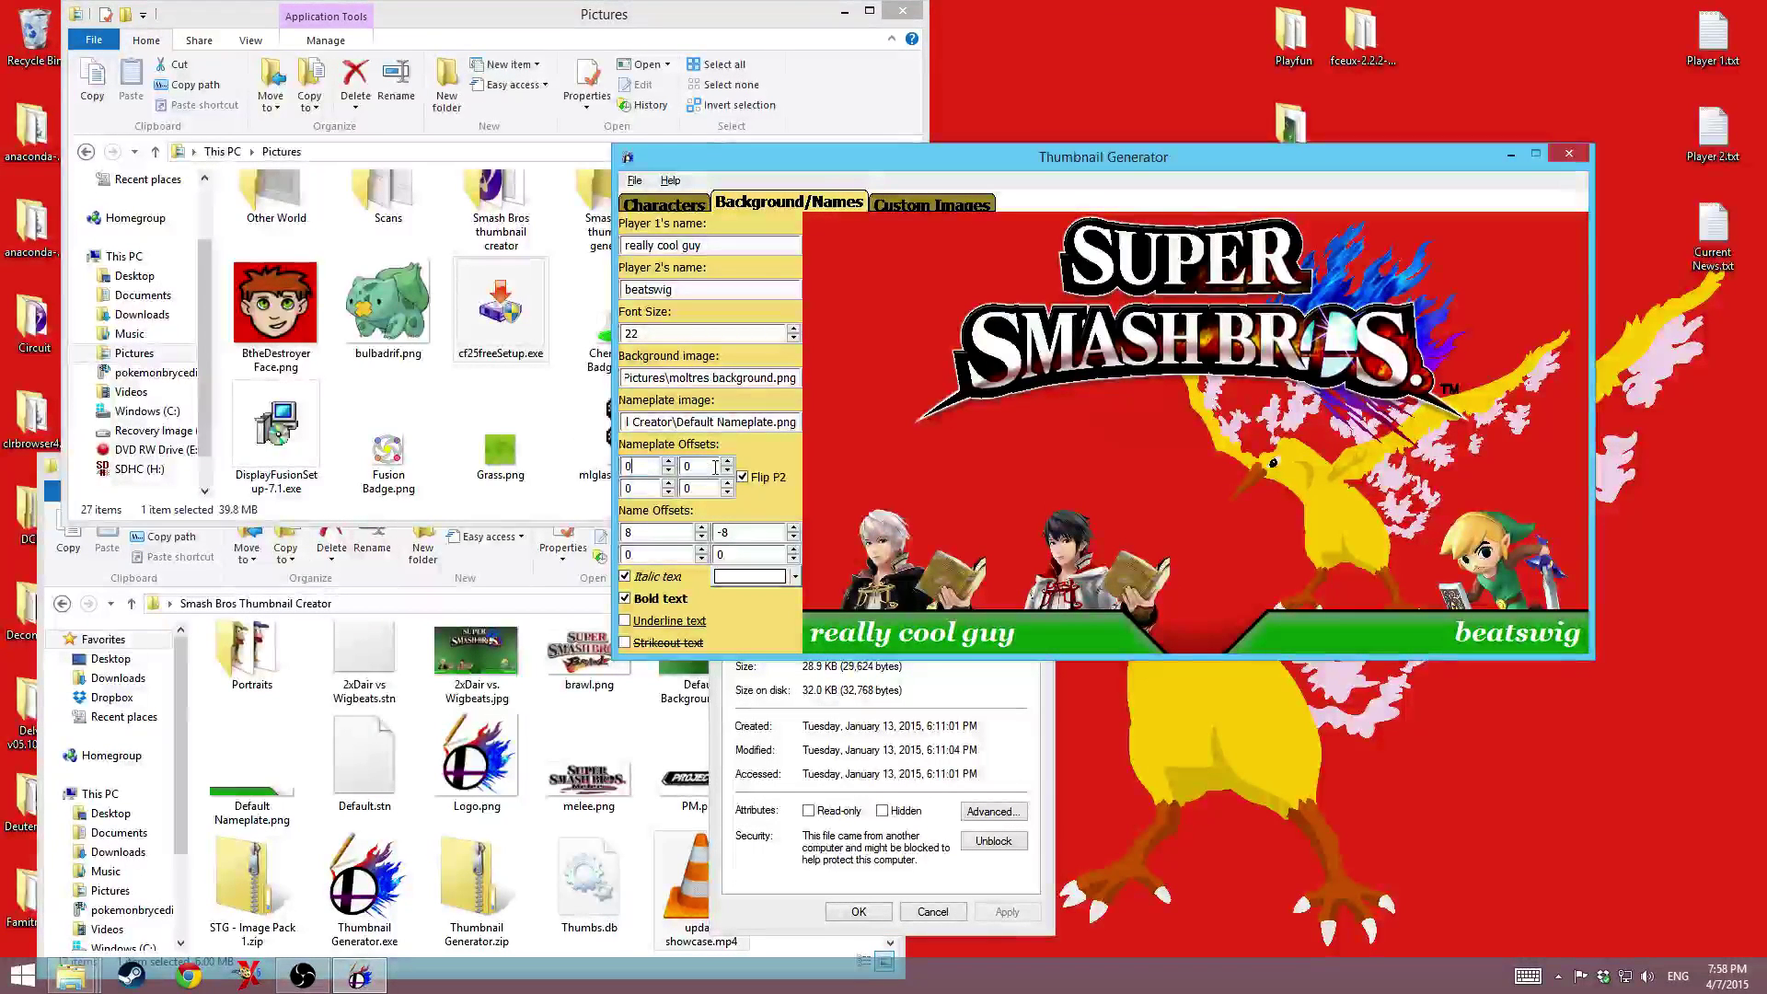
- Set player 2's nameplate offsets to -80 and 35
key(Tab)
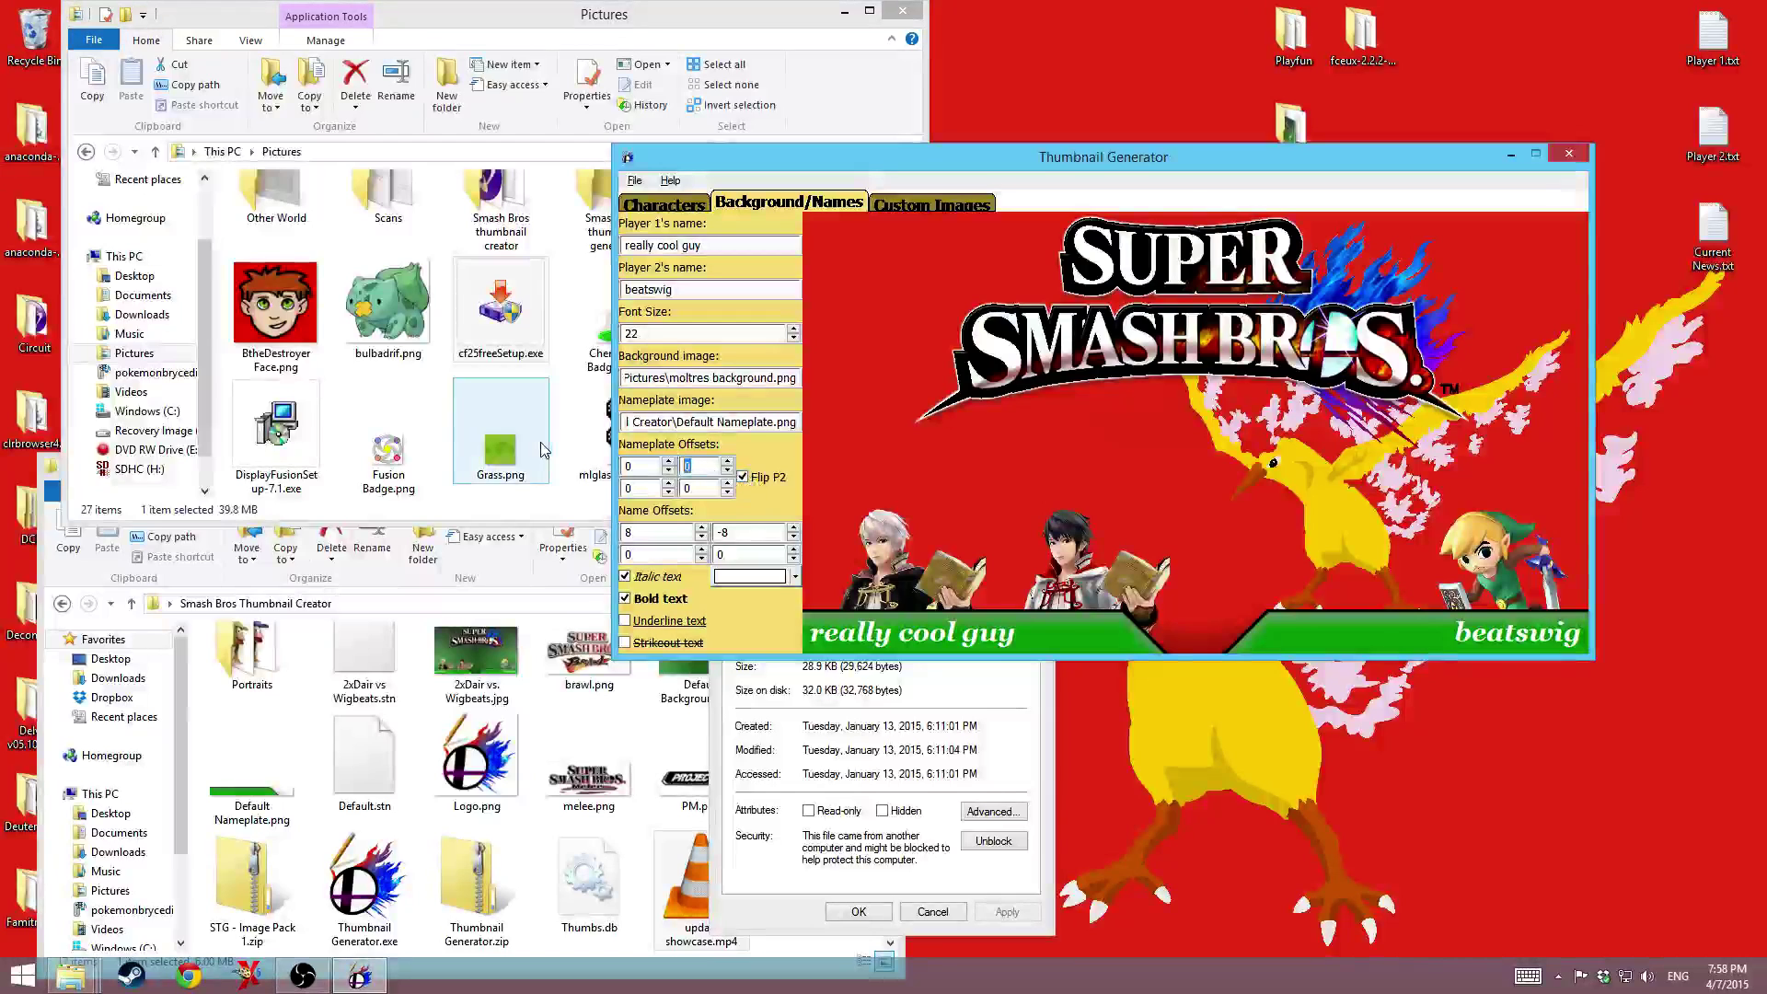
text(80)
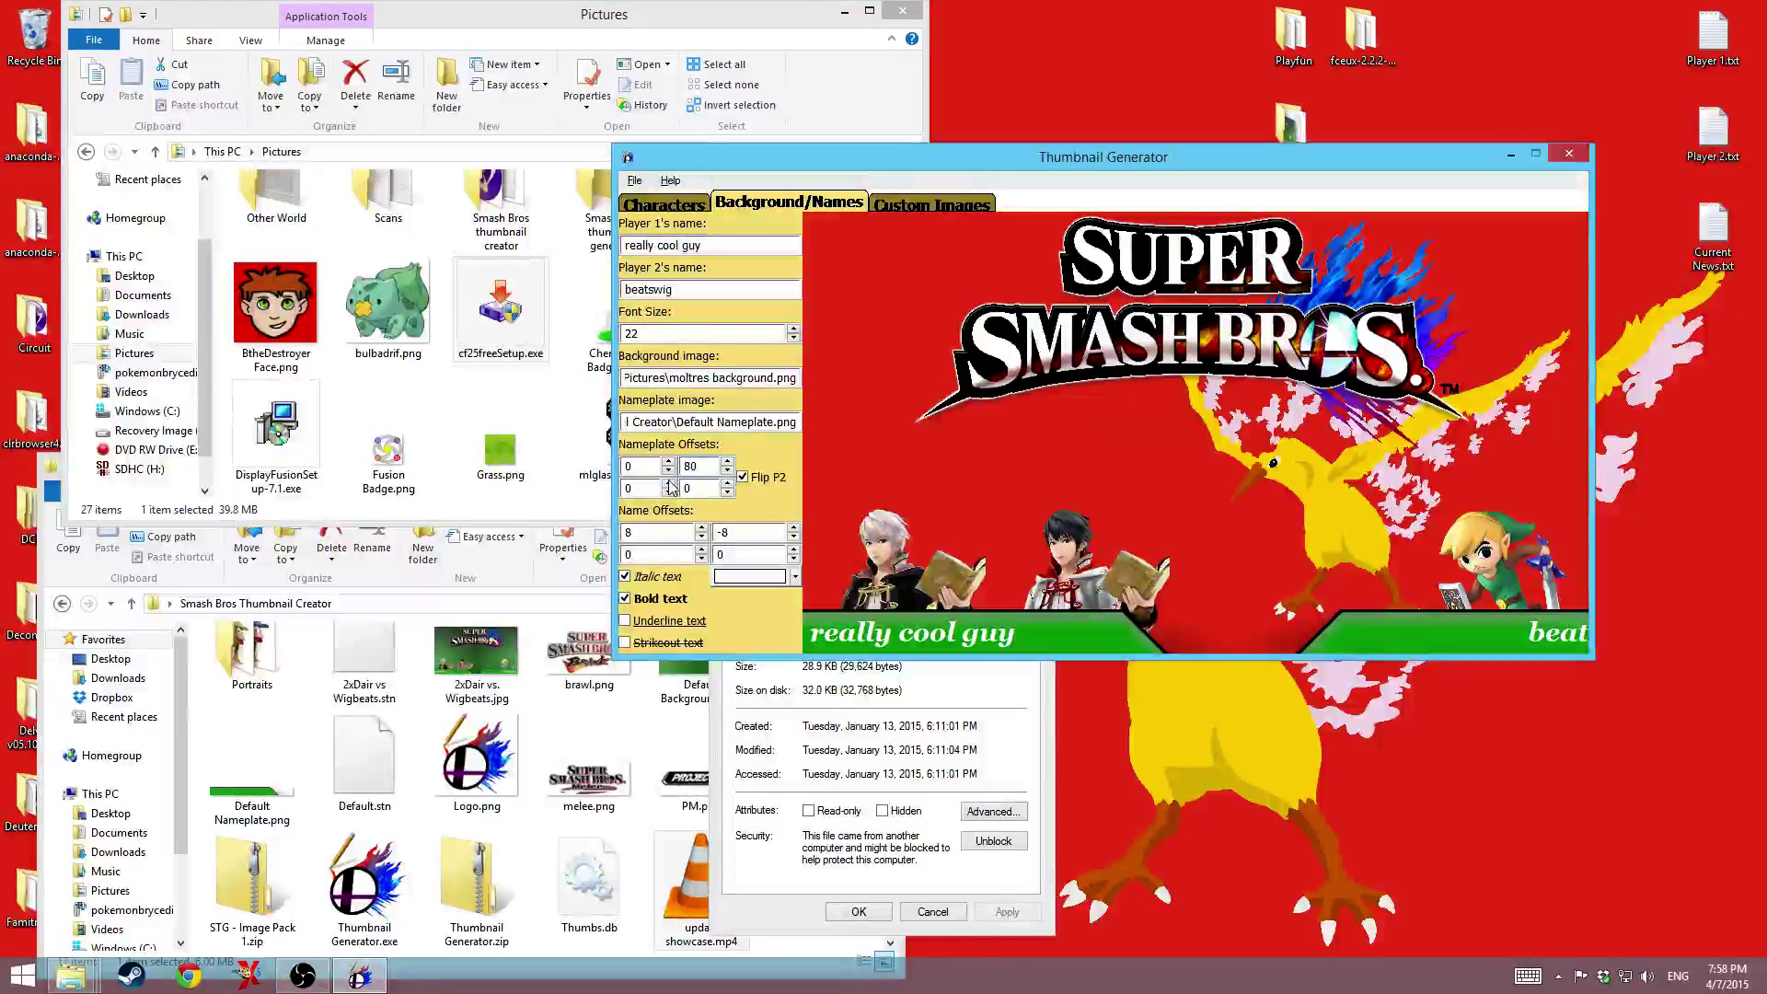
click(685, 465)
text(-)
key(Tab)
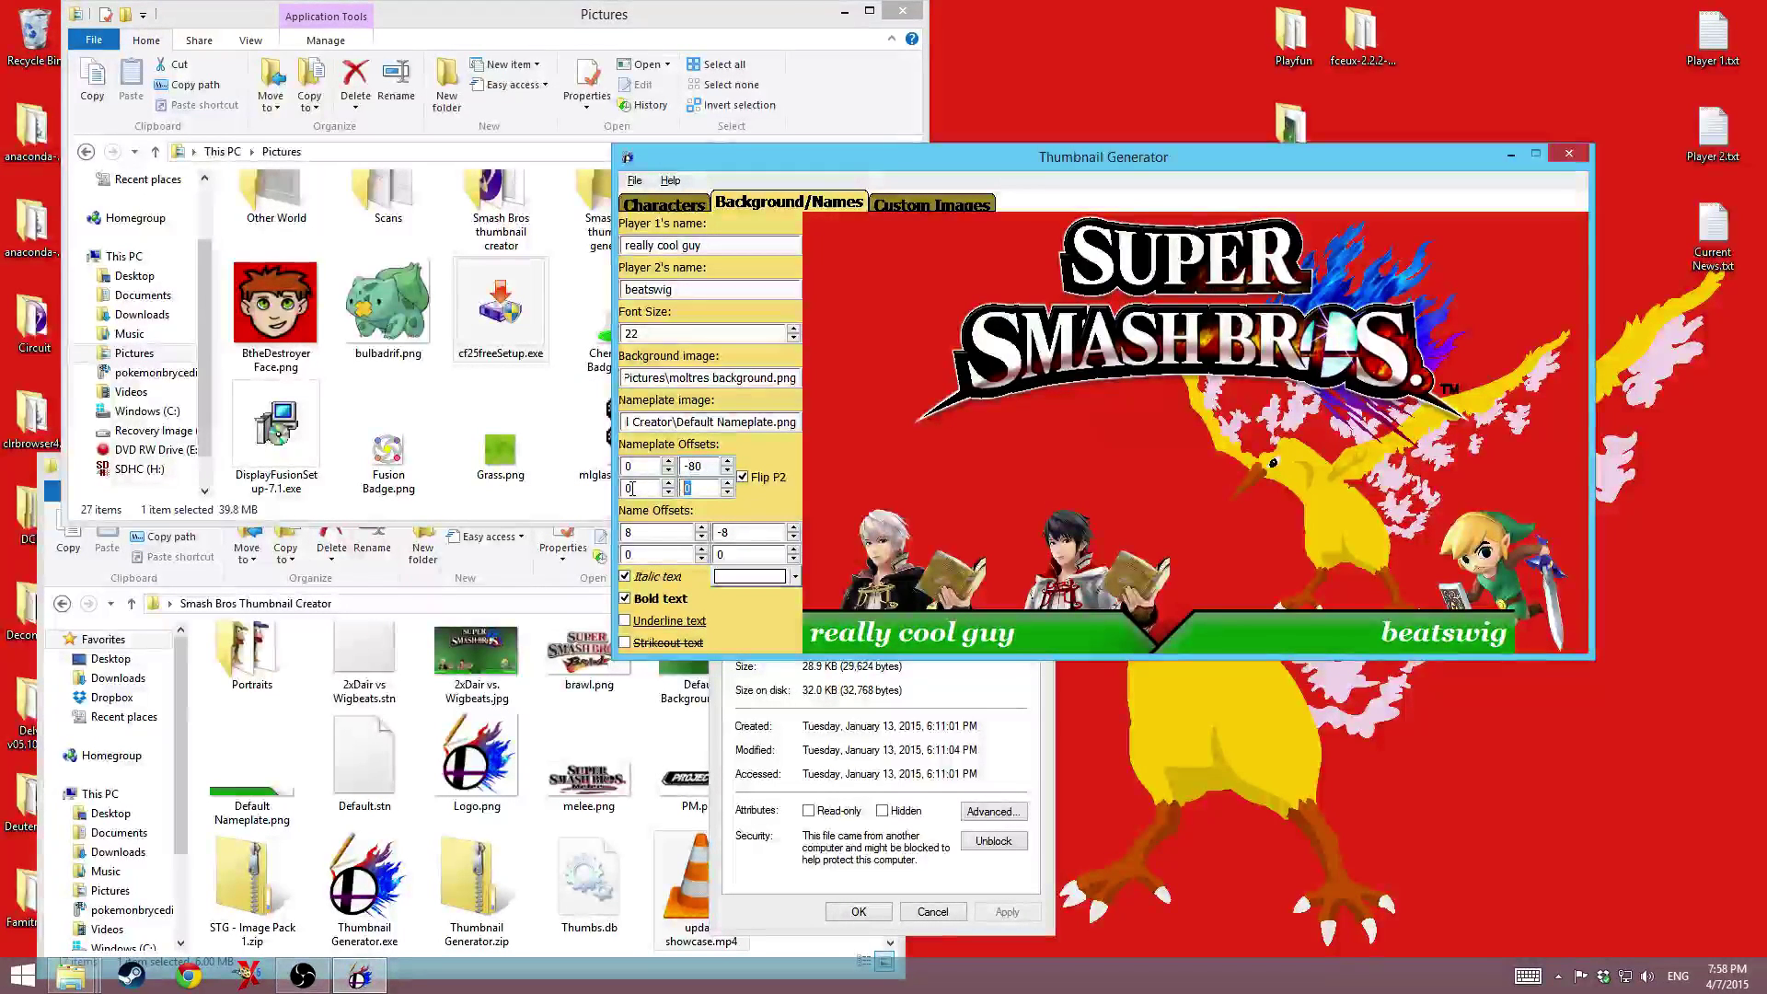
text(-35)
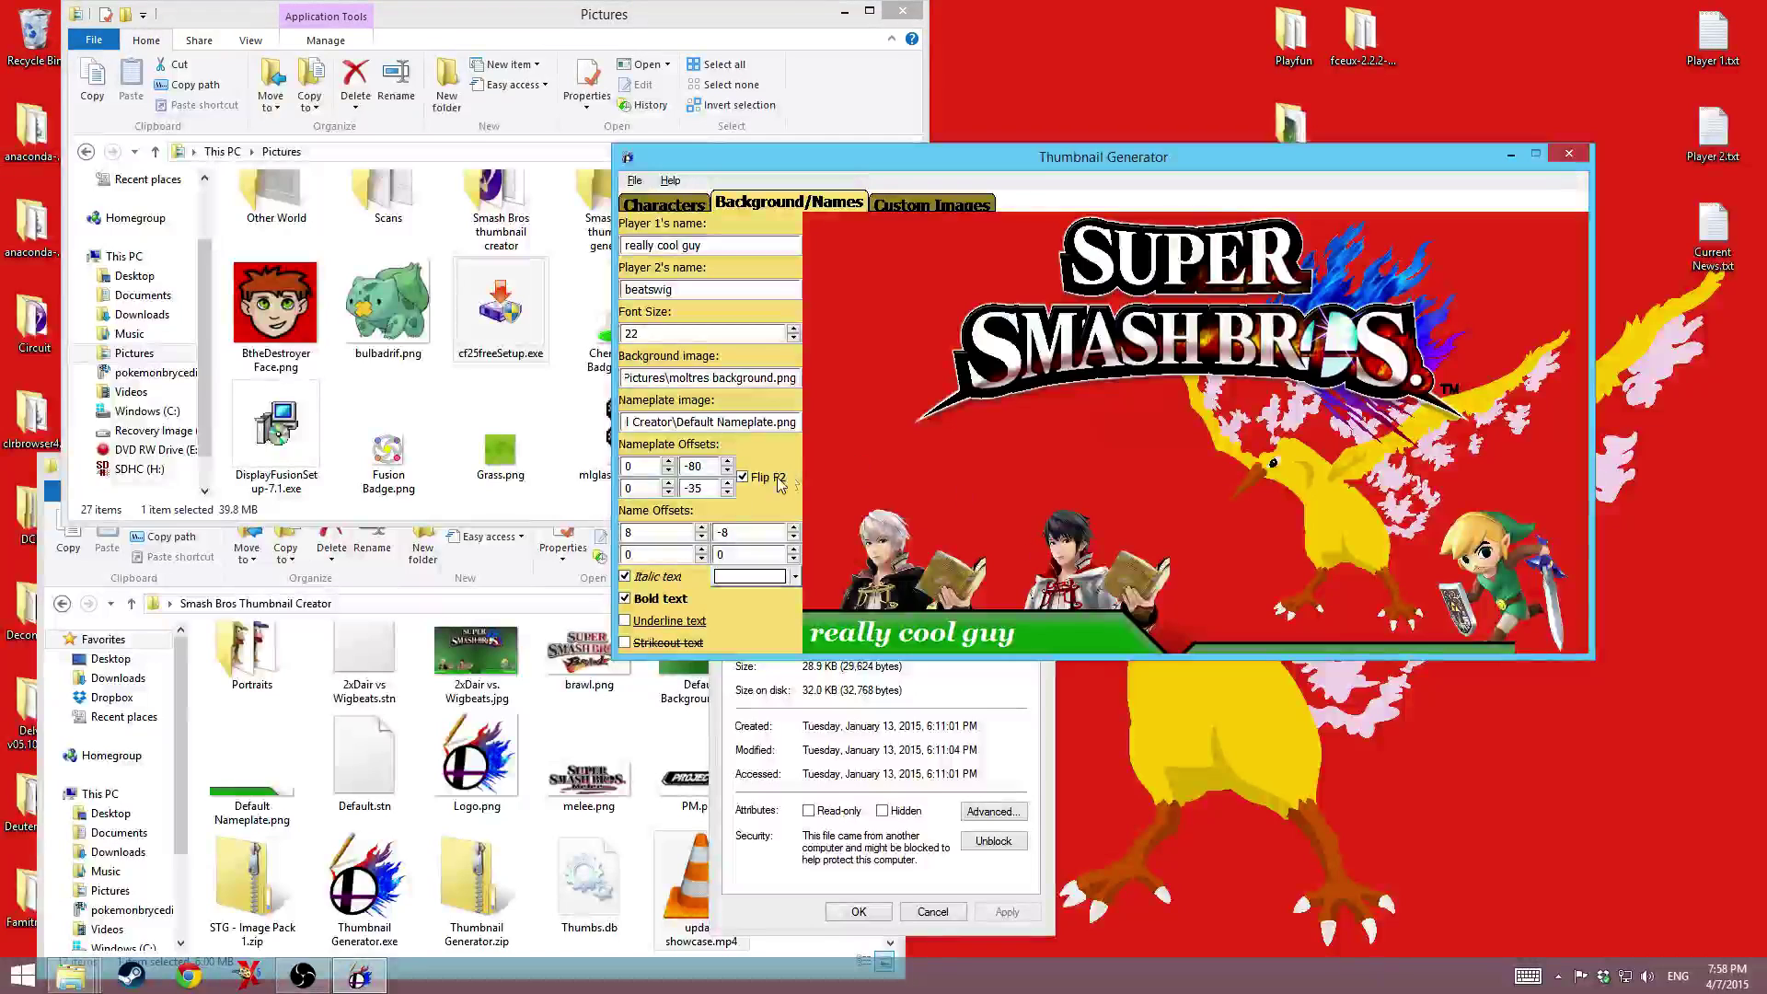
click(693, 488)
key(BackSpace)
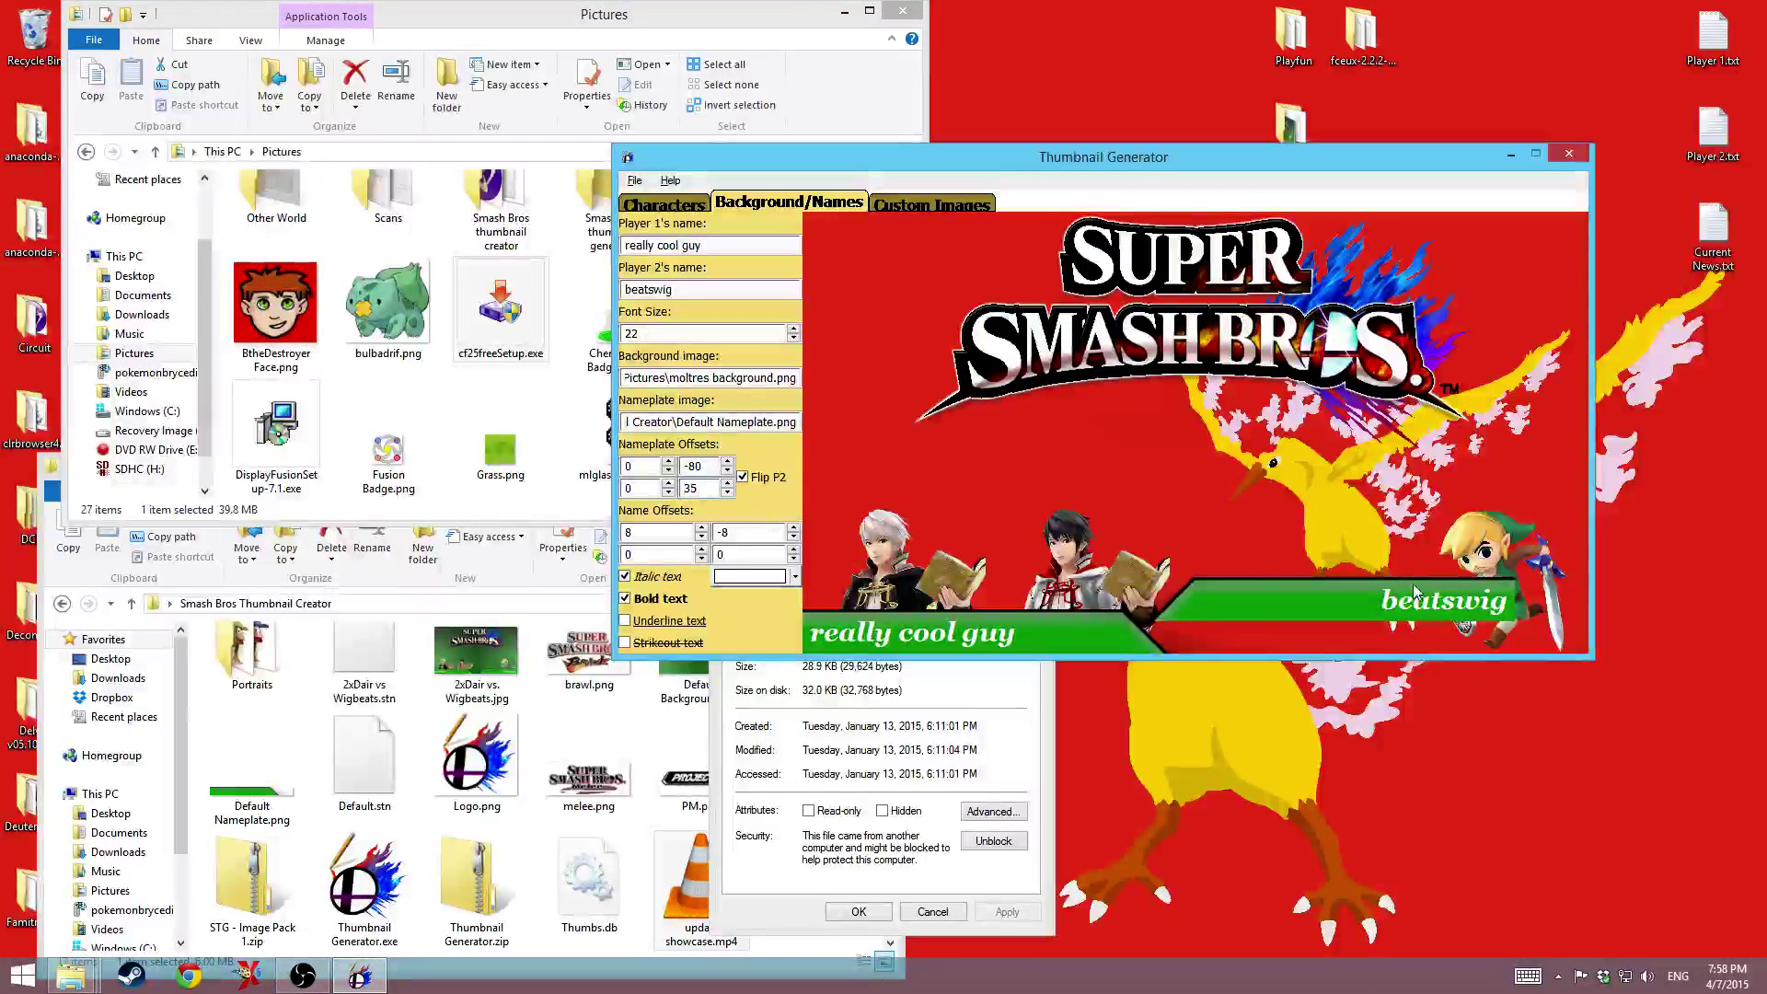
- Unflip player 2's nameplate and set its offsets to -480 and 48
click(763, 479)
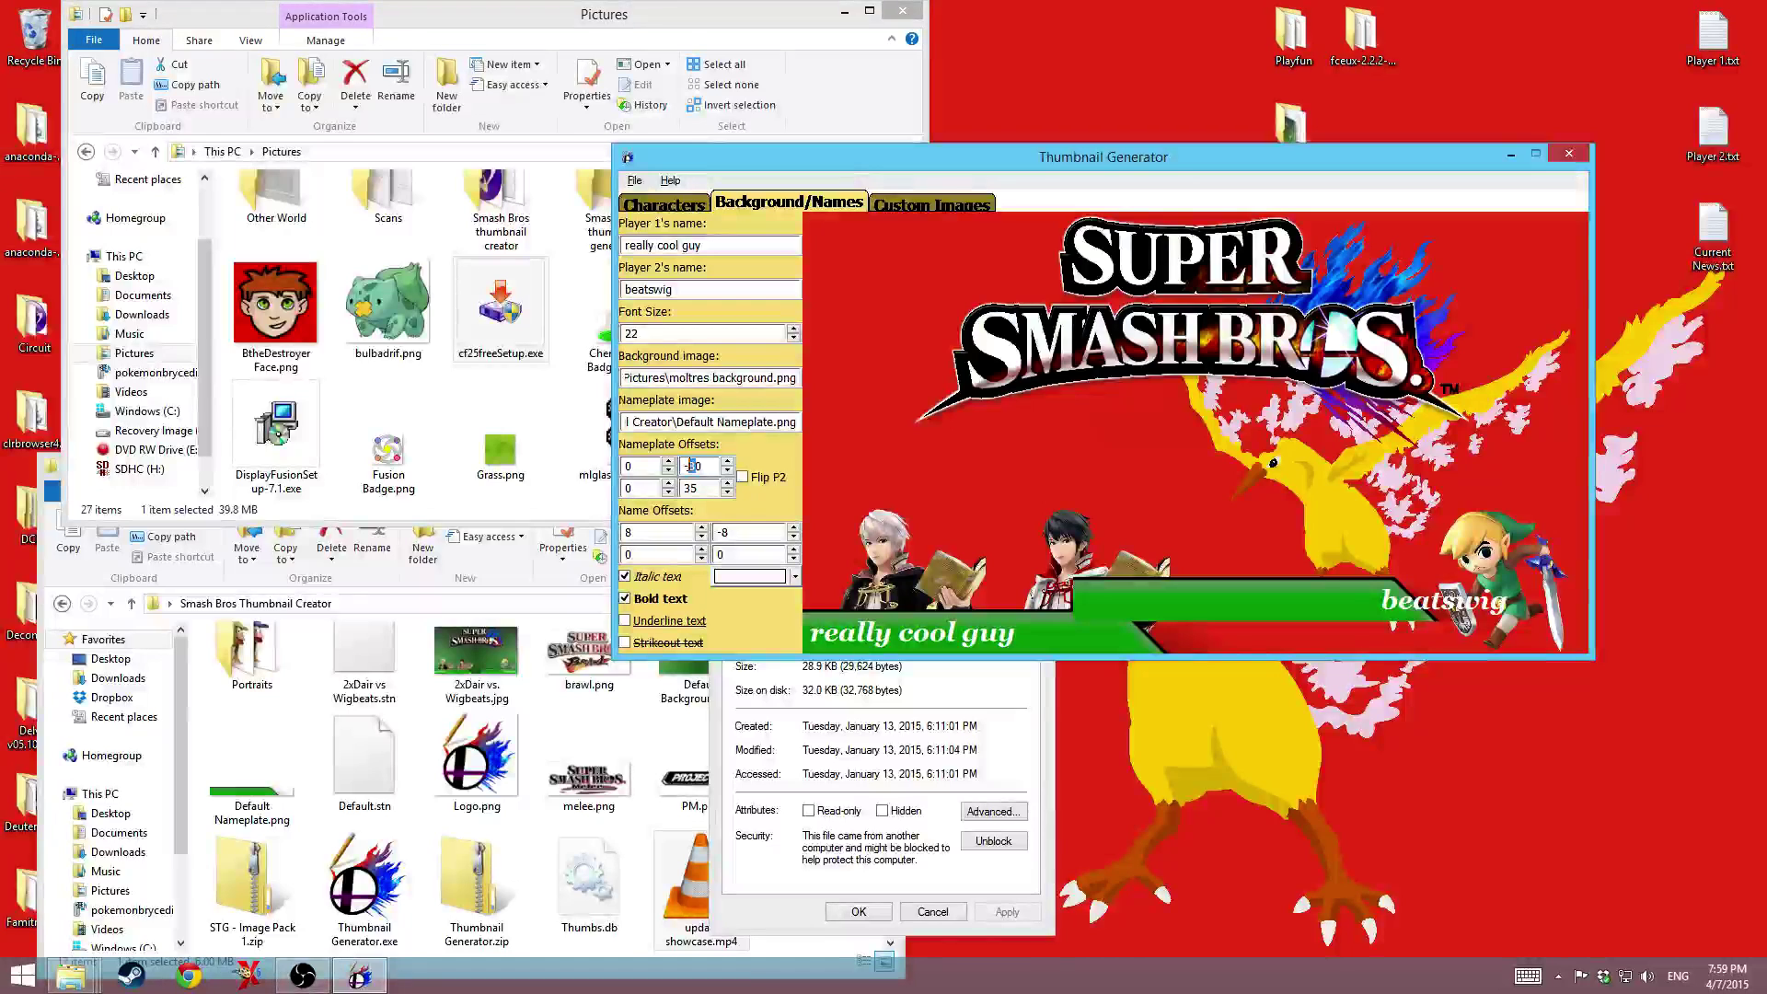
key(BackSpace)
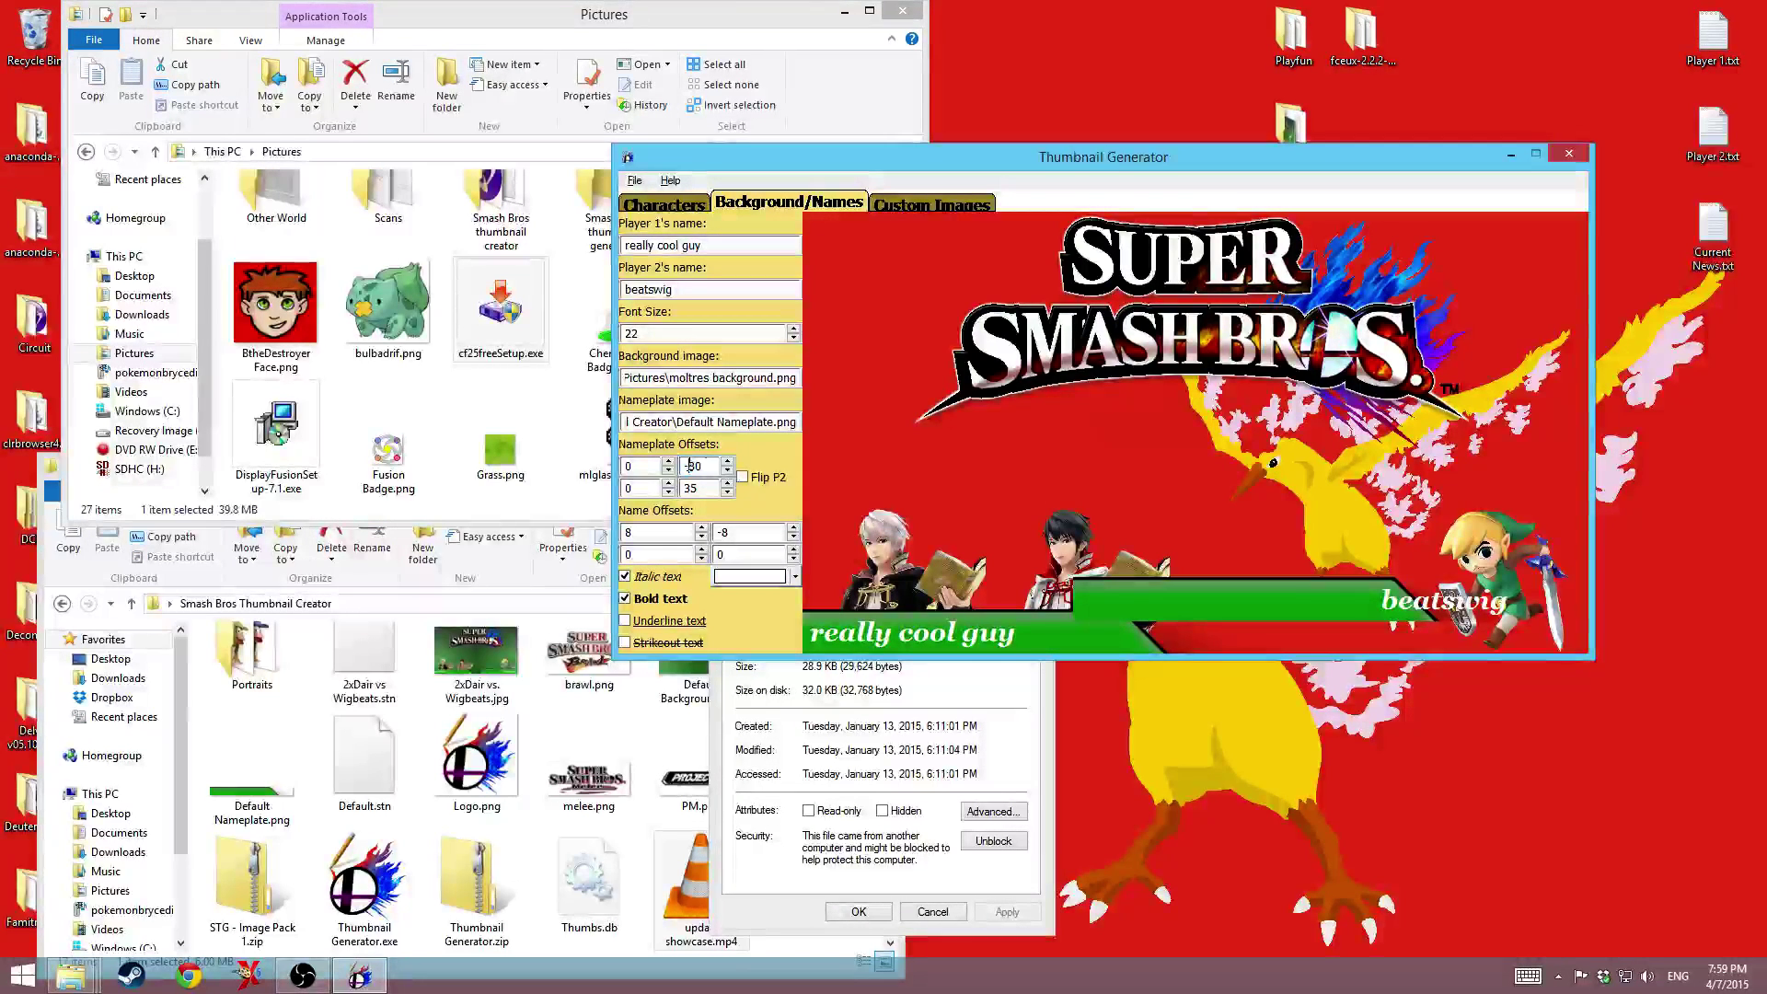
text(13)
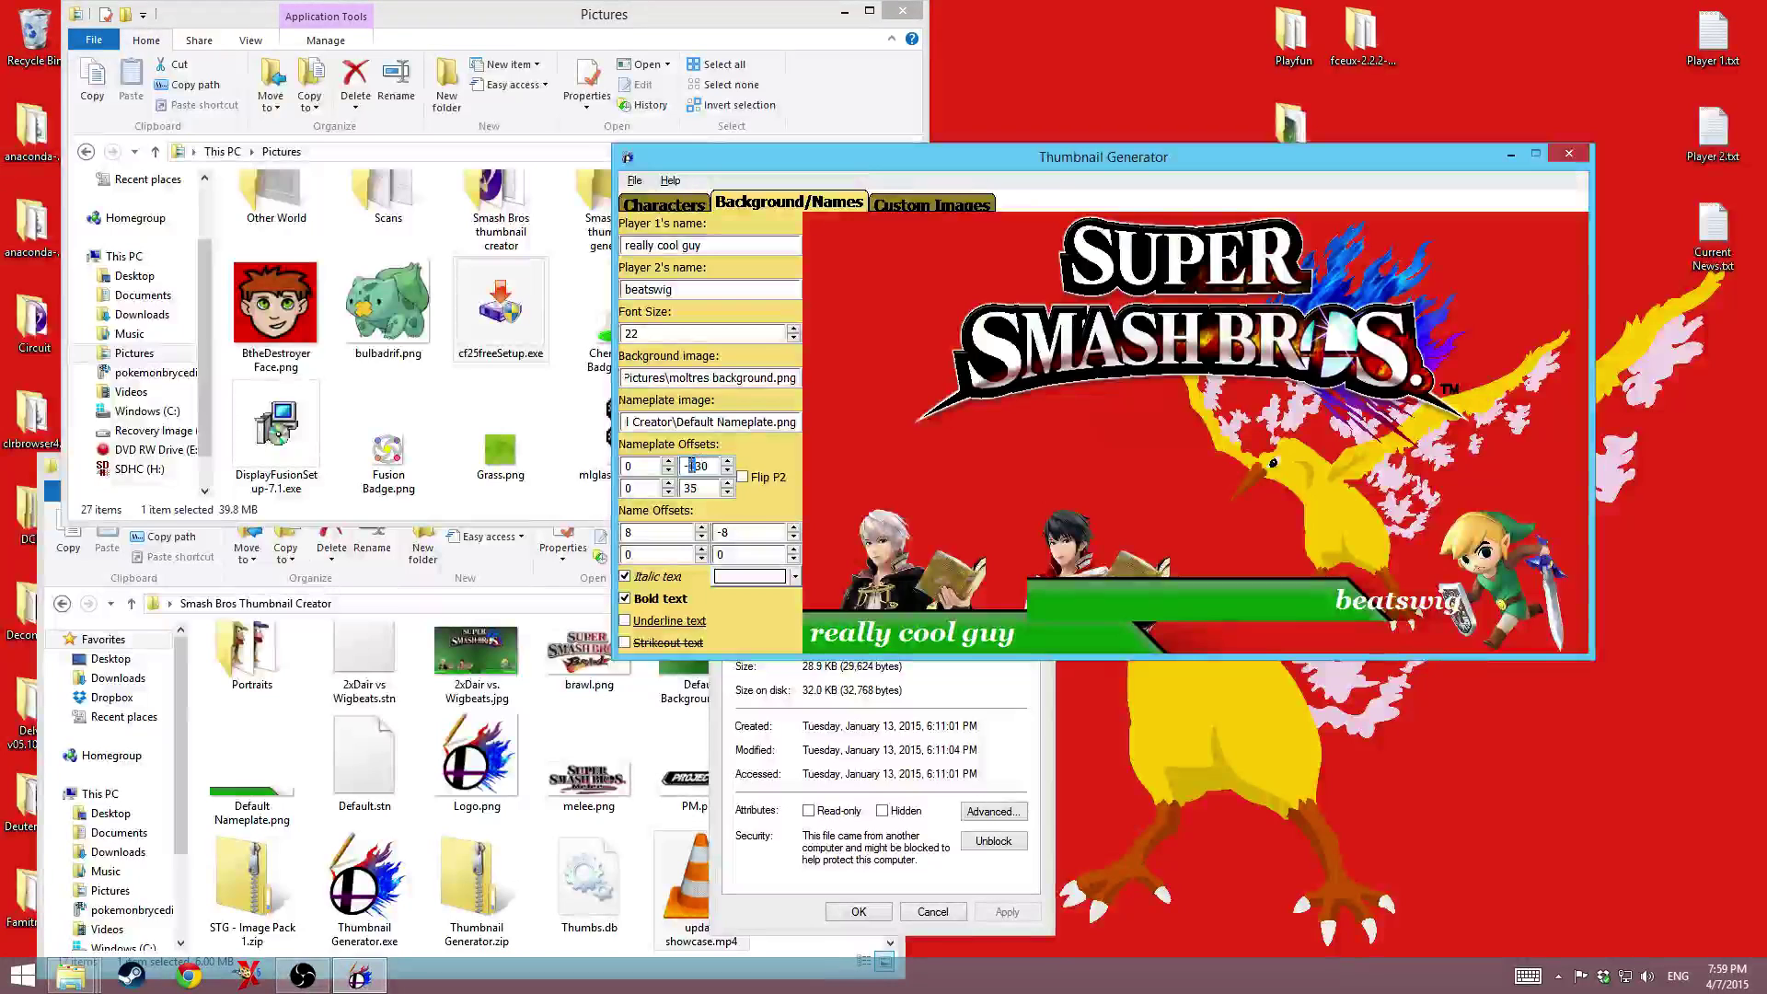
text(4)
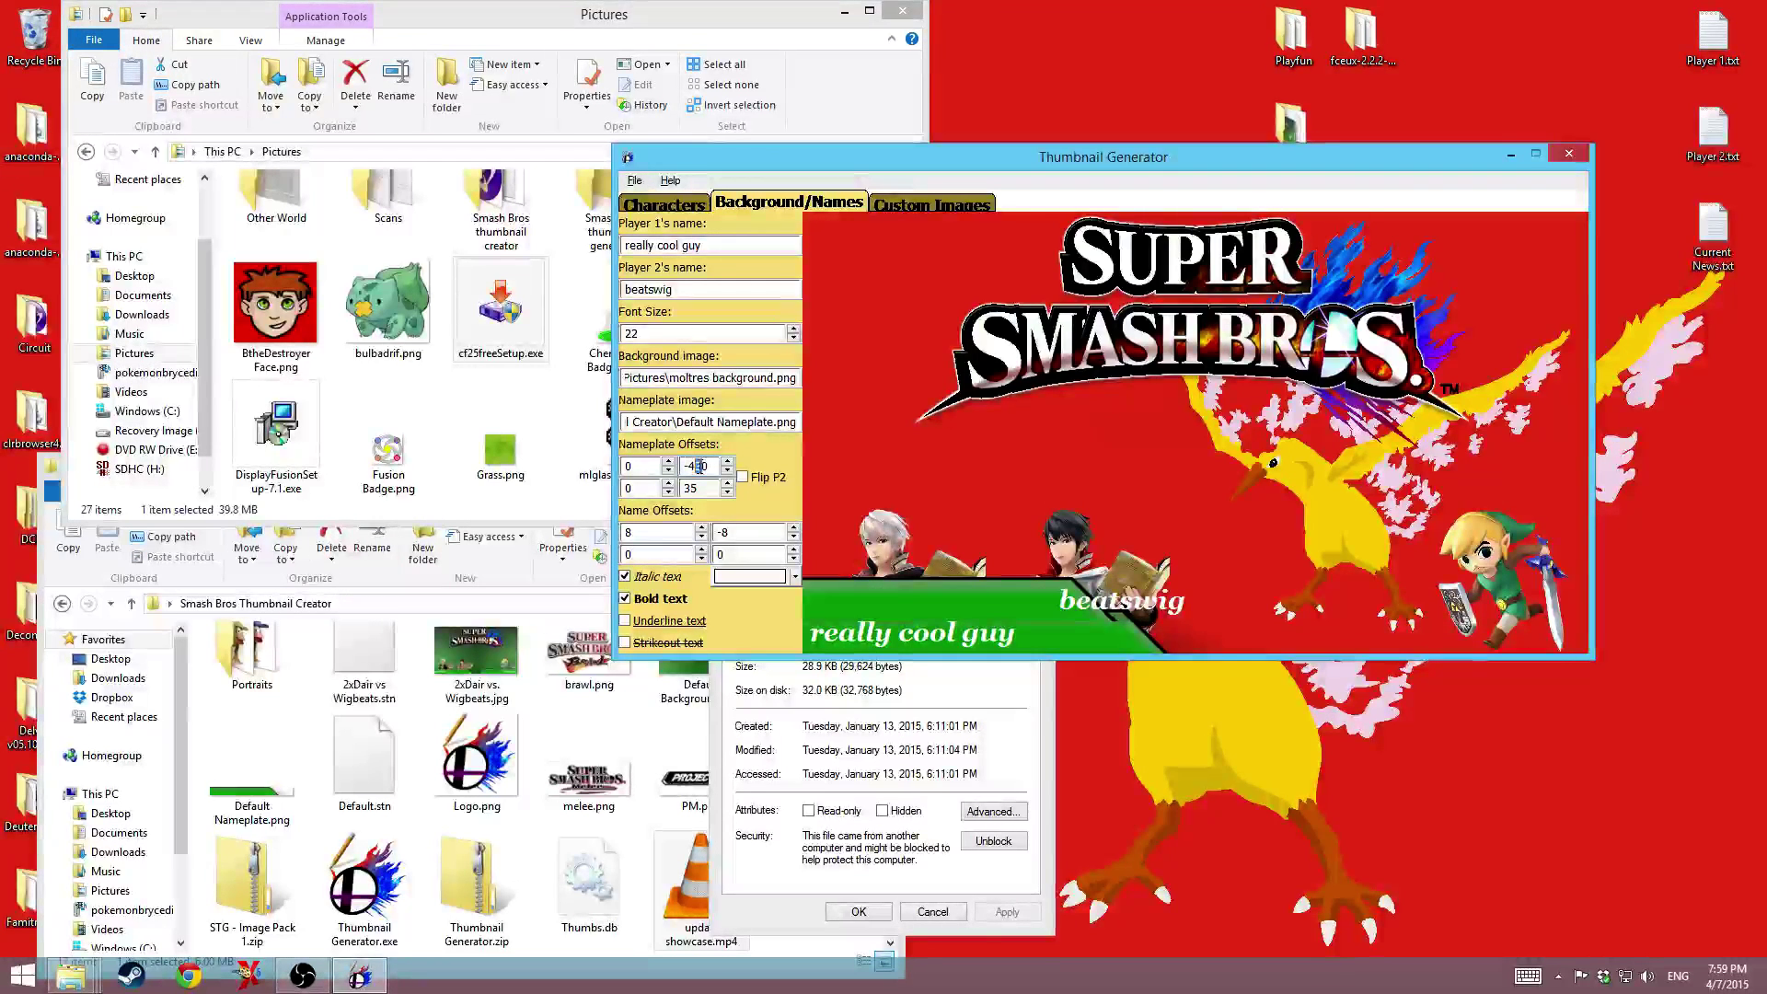
key(BackSpace)
text(8)
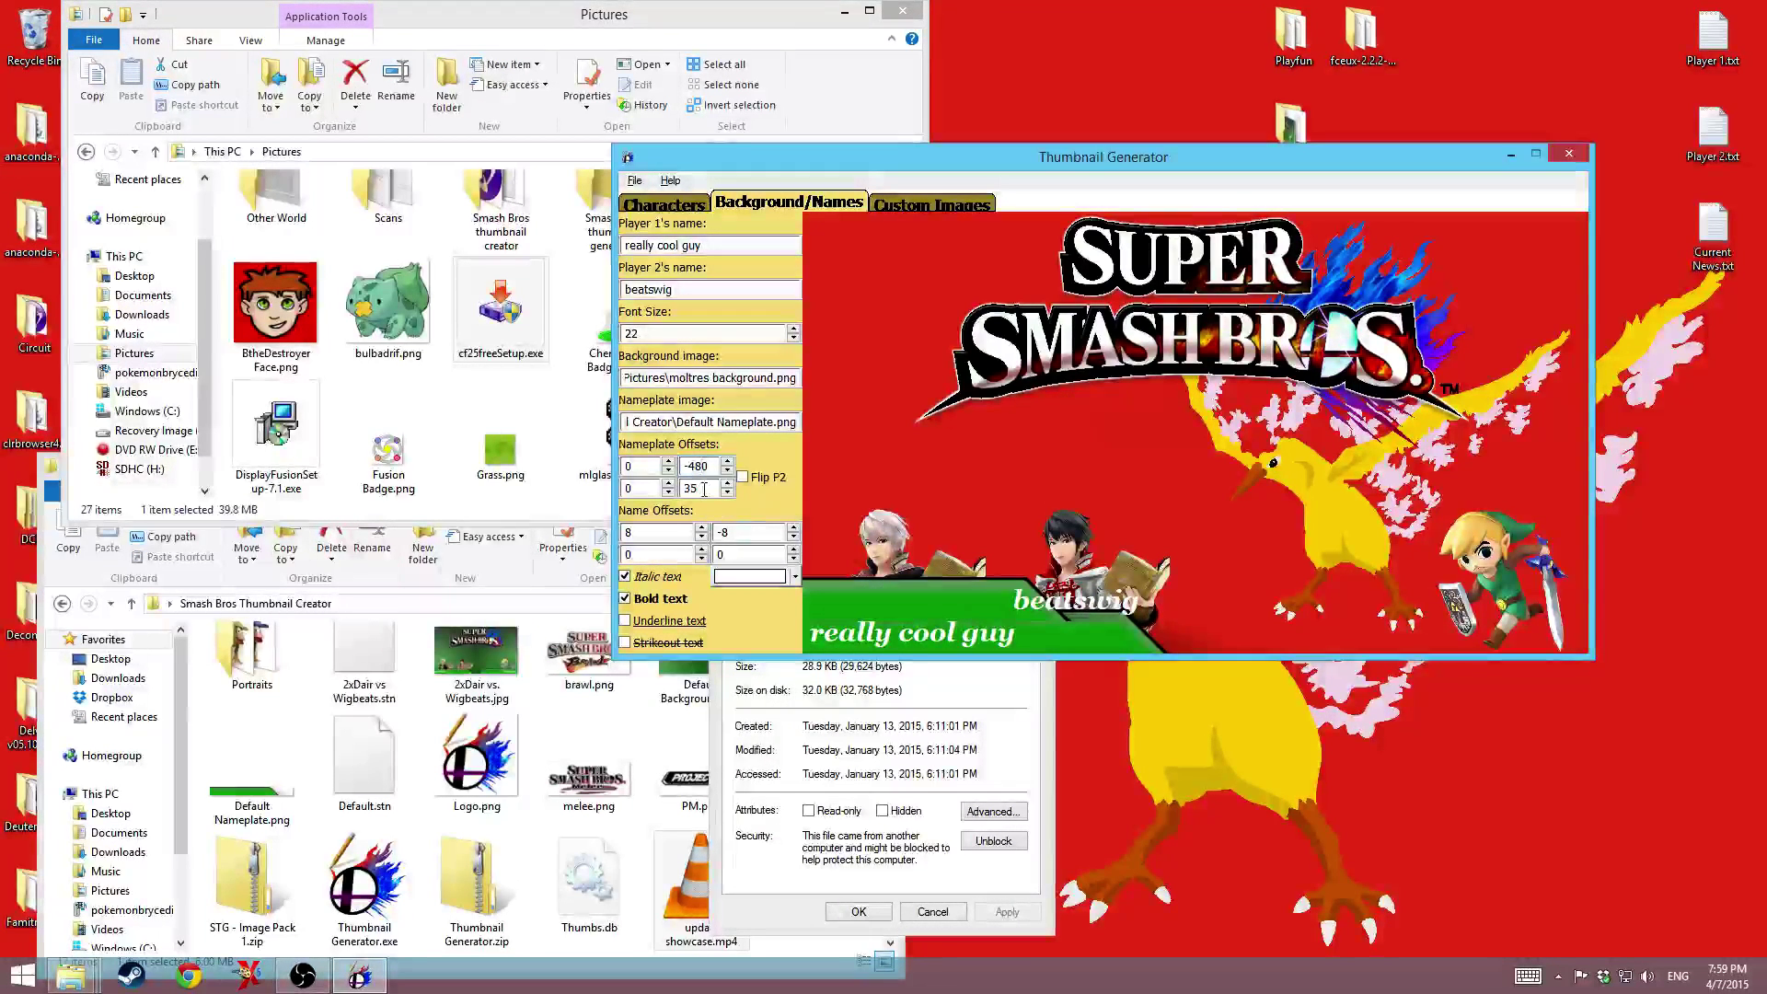
key(Tab)
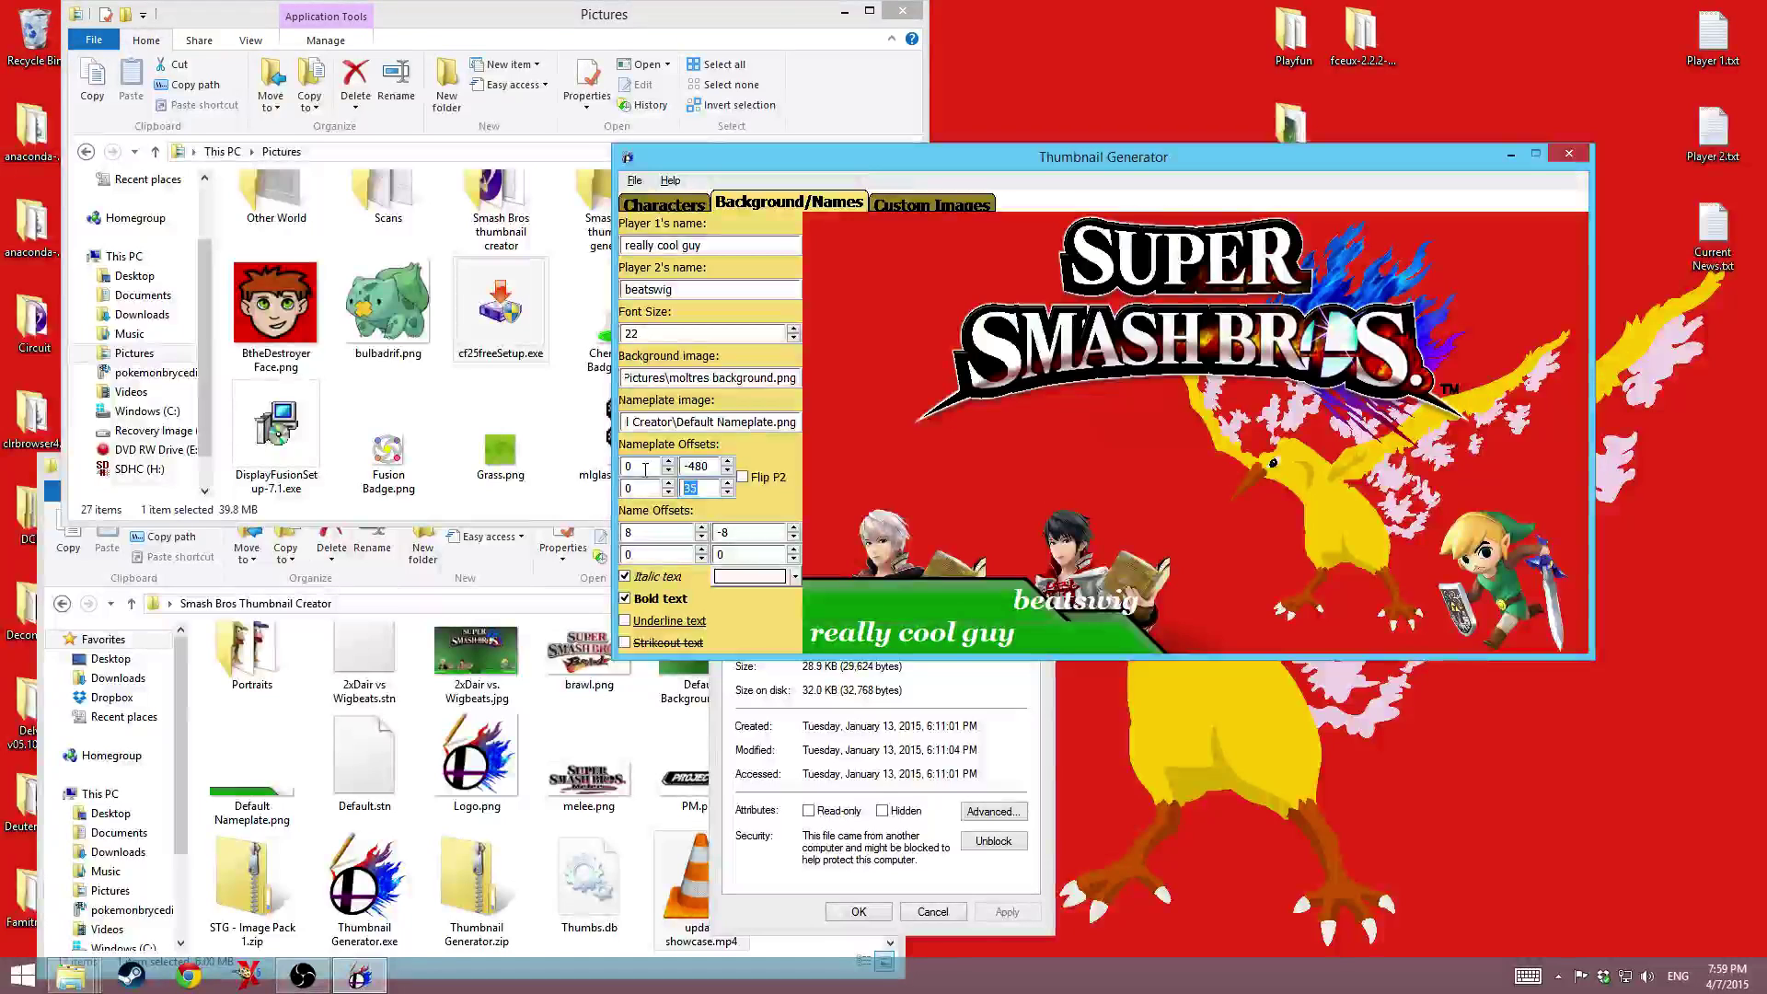
text(48)
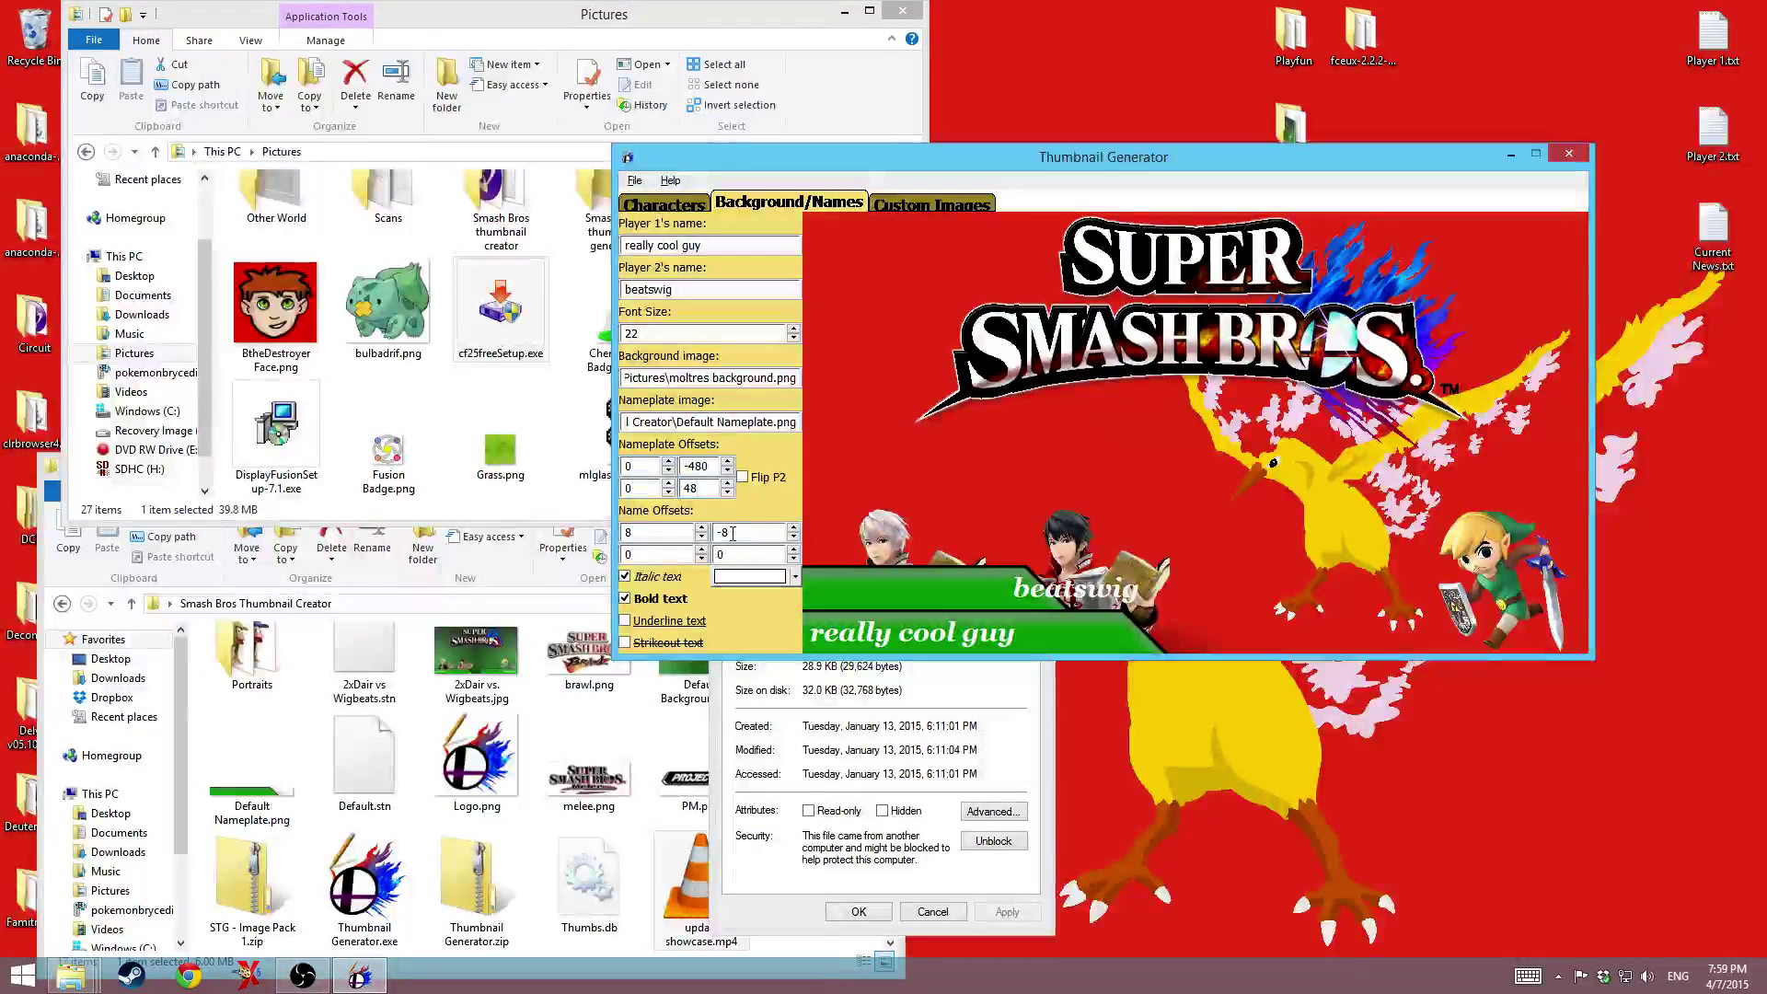
- Keep player 1's name offset at 8 and set beatswig's horizontal name offset to -130
click(701, 538)
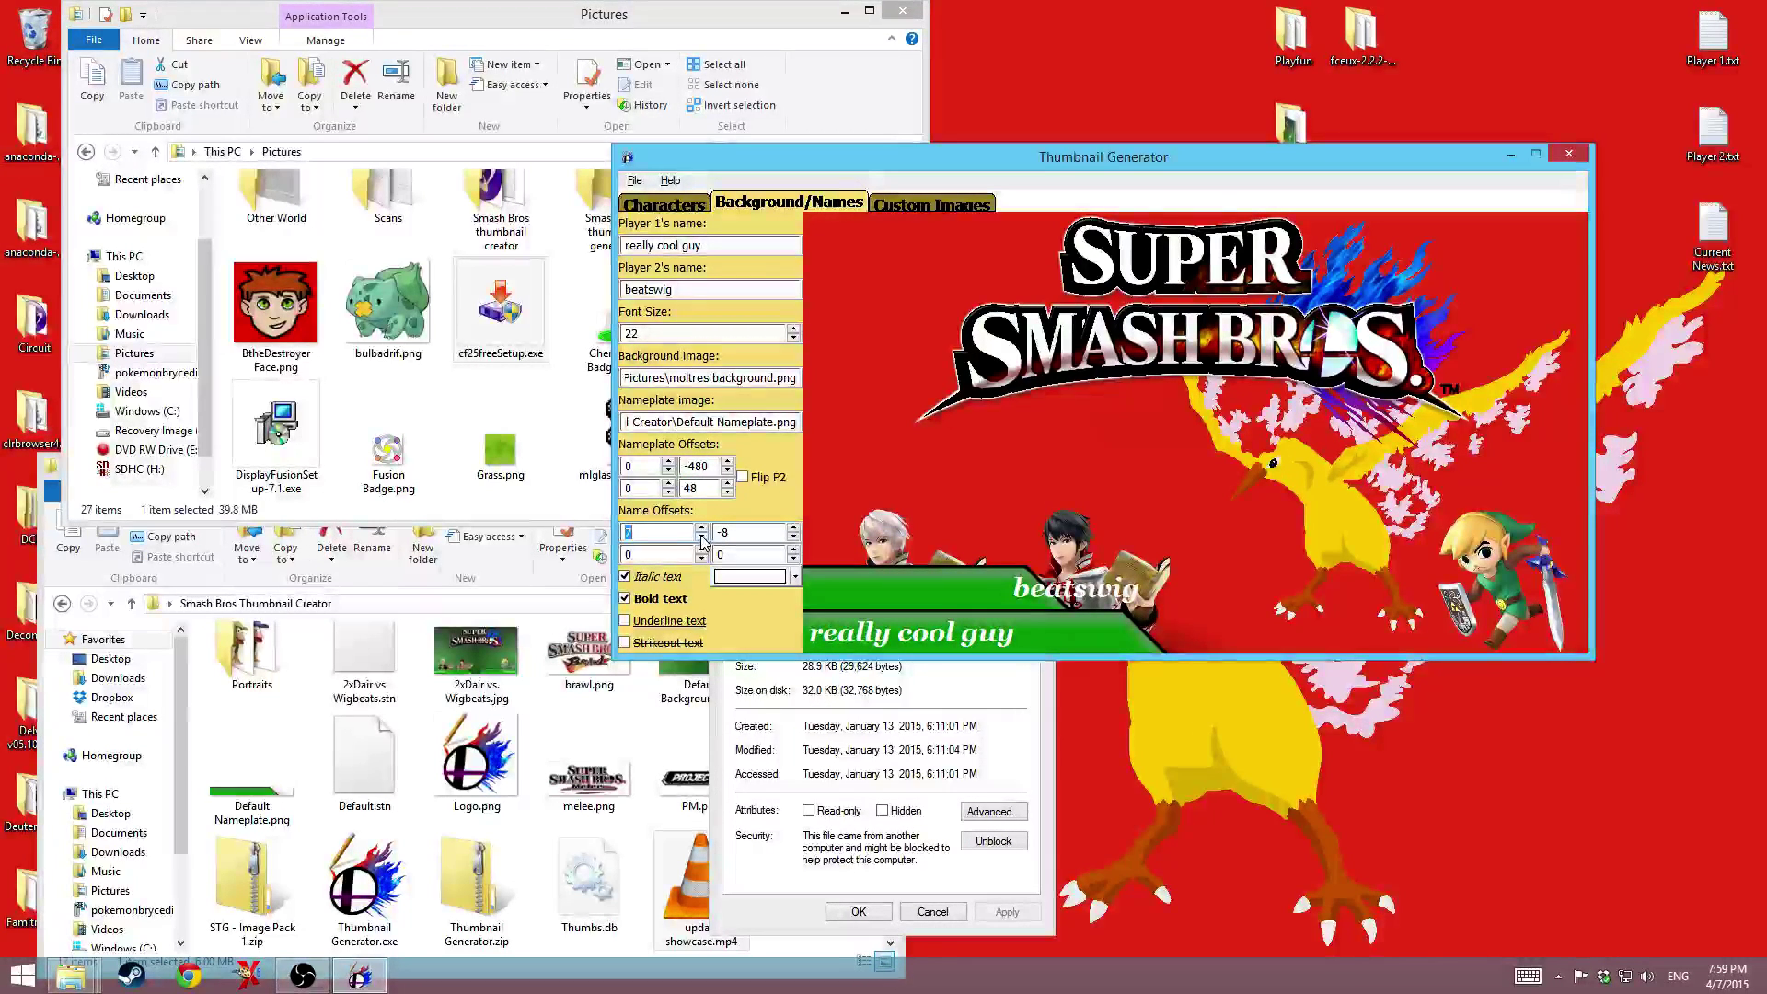
click(701, 528)
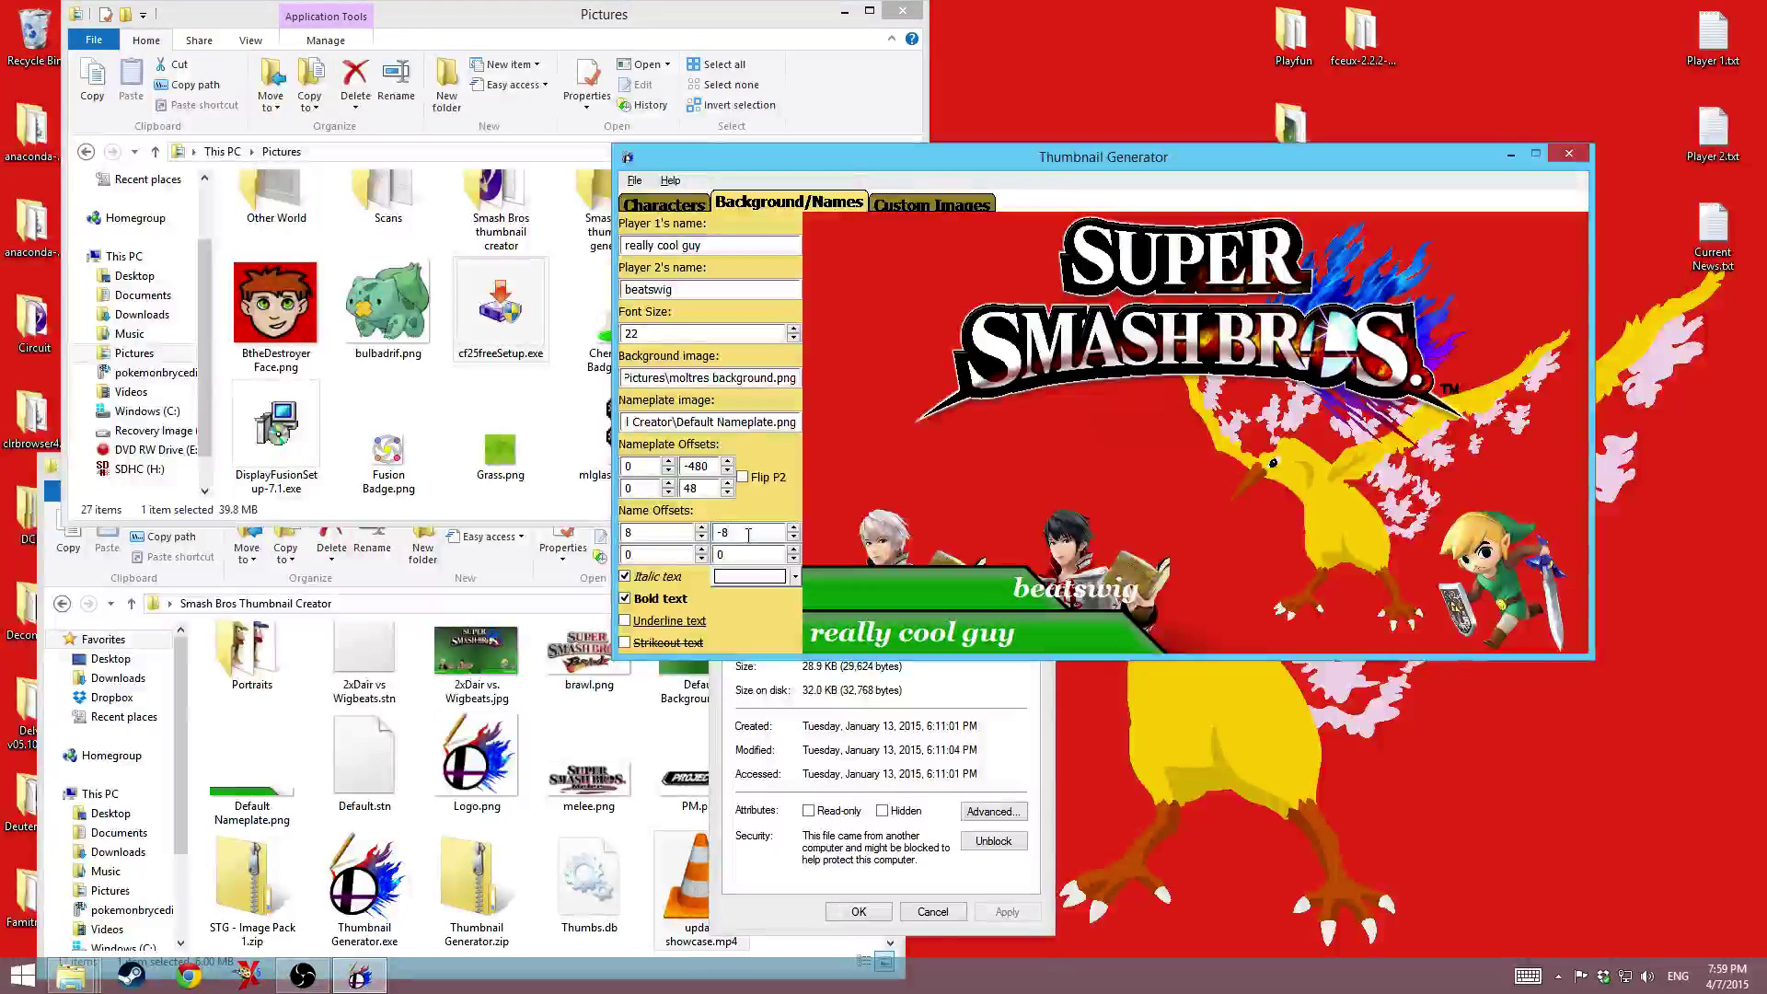
click(748, 534)
key(BackSpace)
text(96)
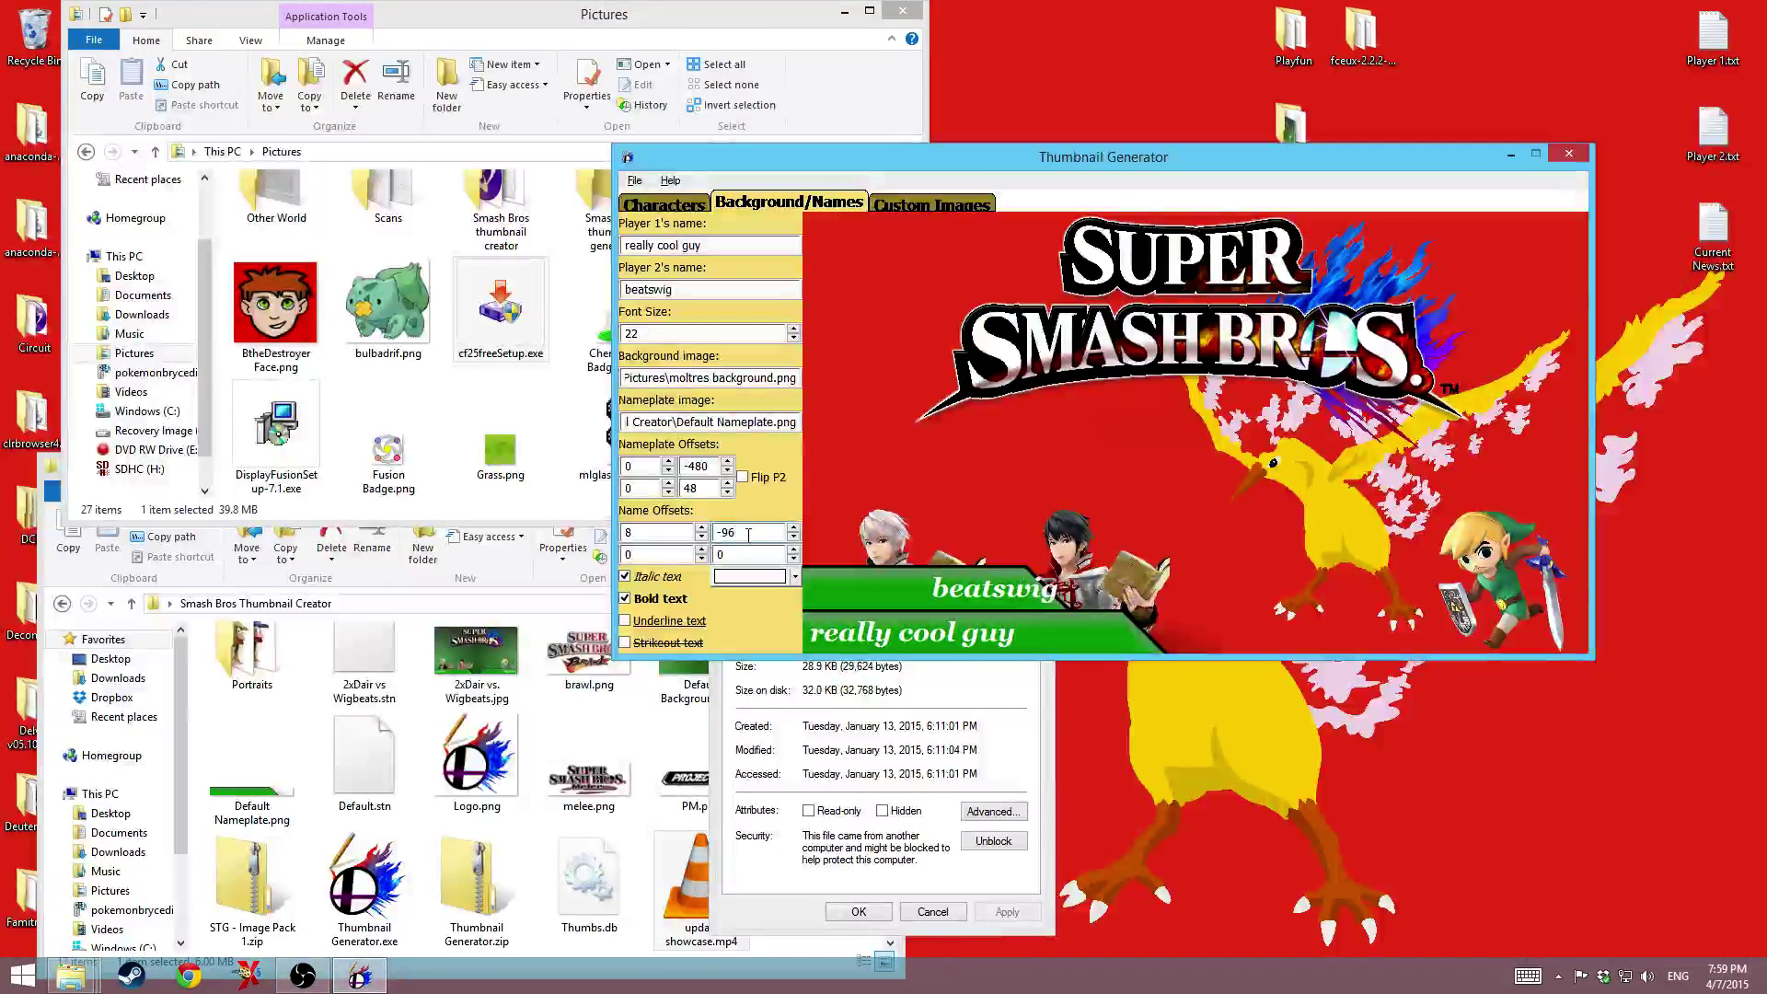
key(BackSpace)
key(BackSpace)
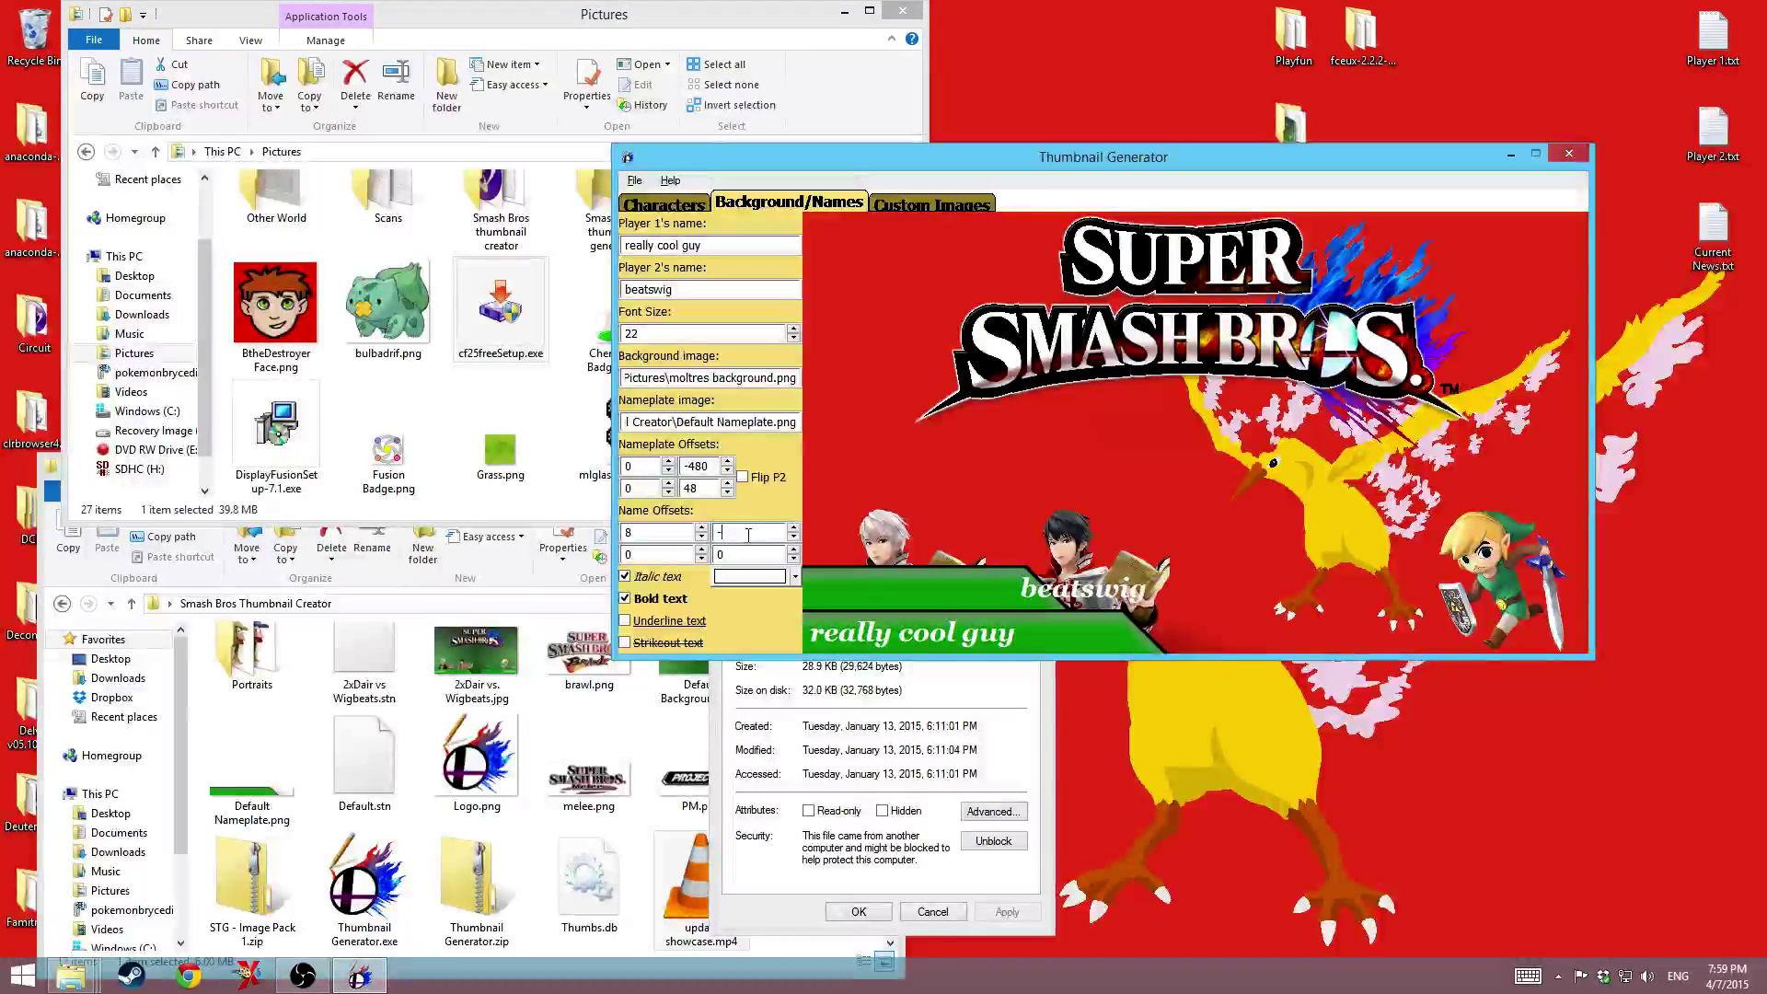
text(130)
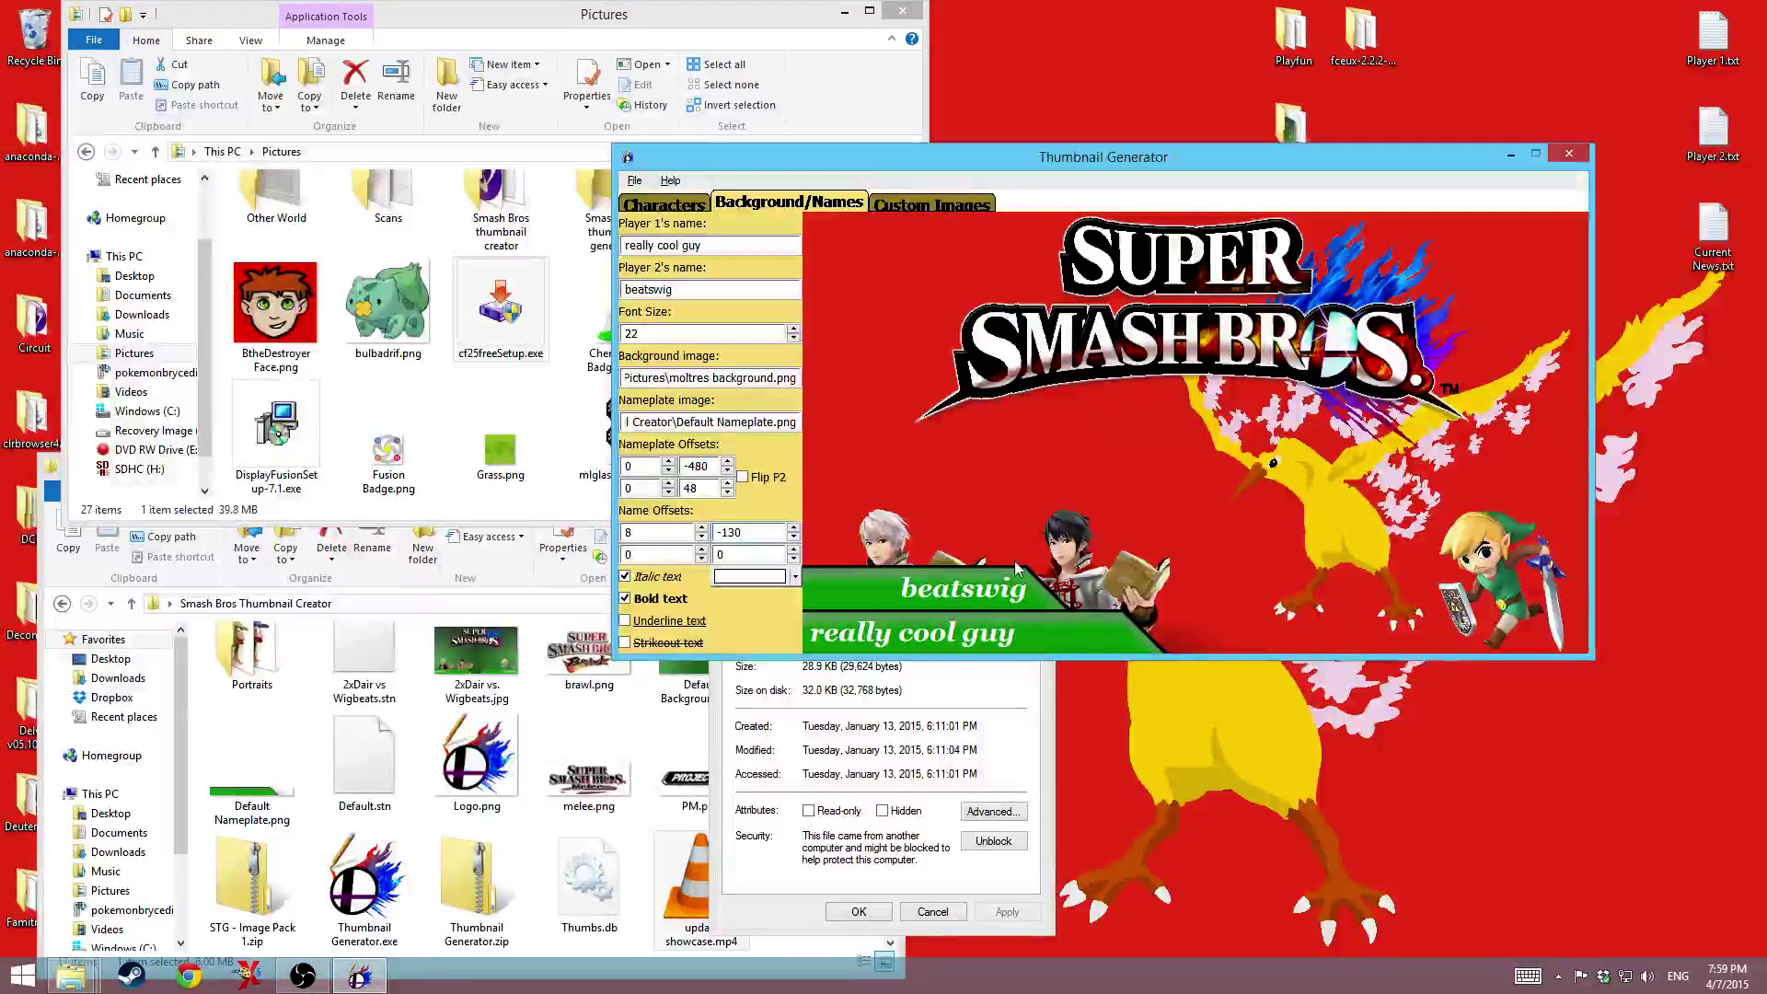
- Reset player 2's nameplate offsets to 0 and 0 with name offset -8
drag(714, 465, 682, 467)
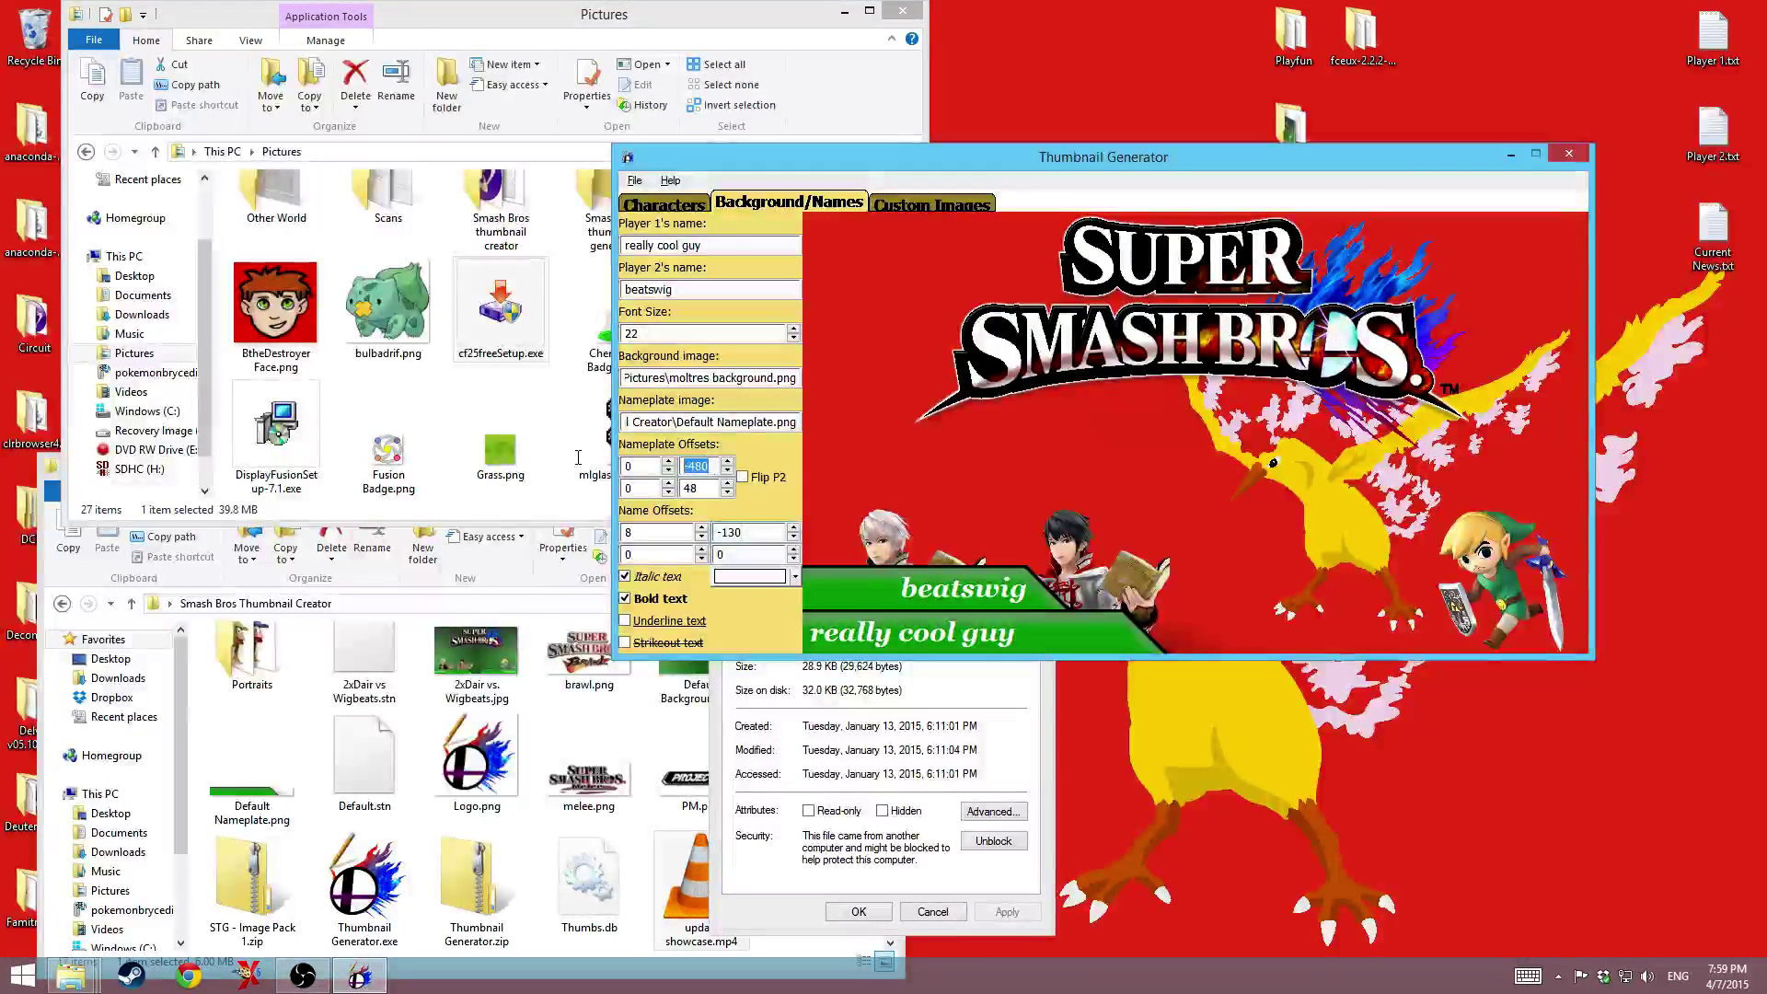
text(0)
double_click(689, 488)
text(0)
key(Tab)
key(Tab)
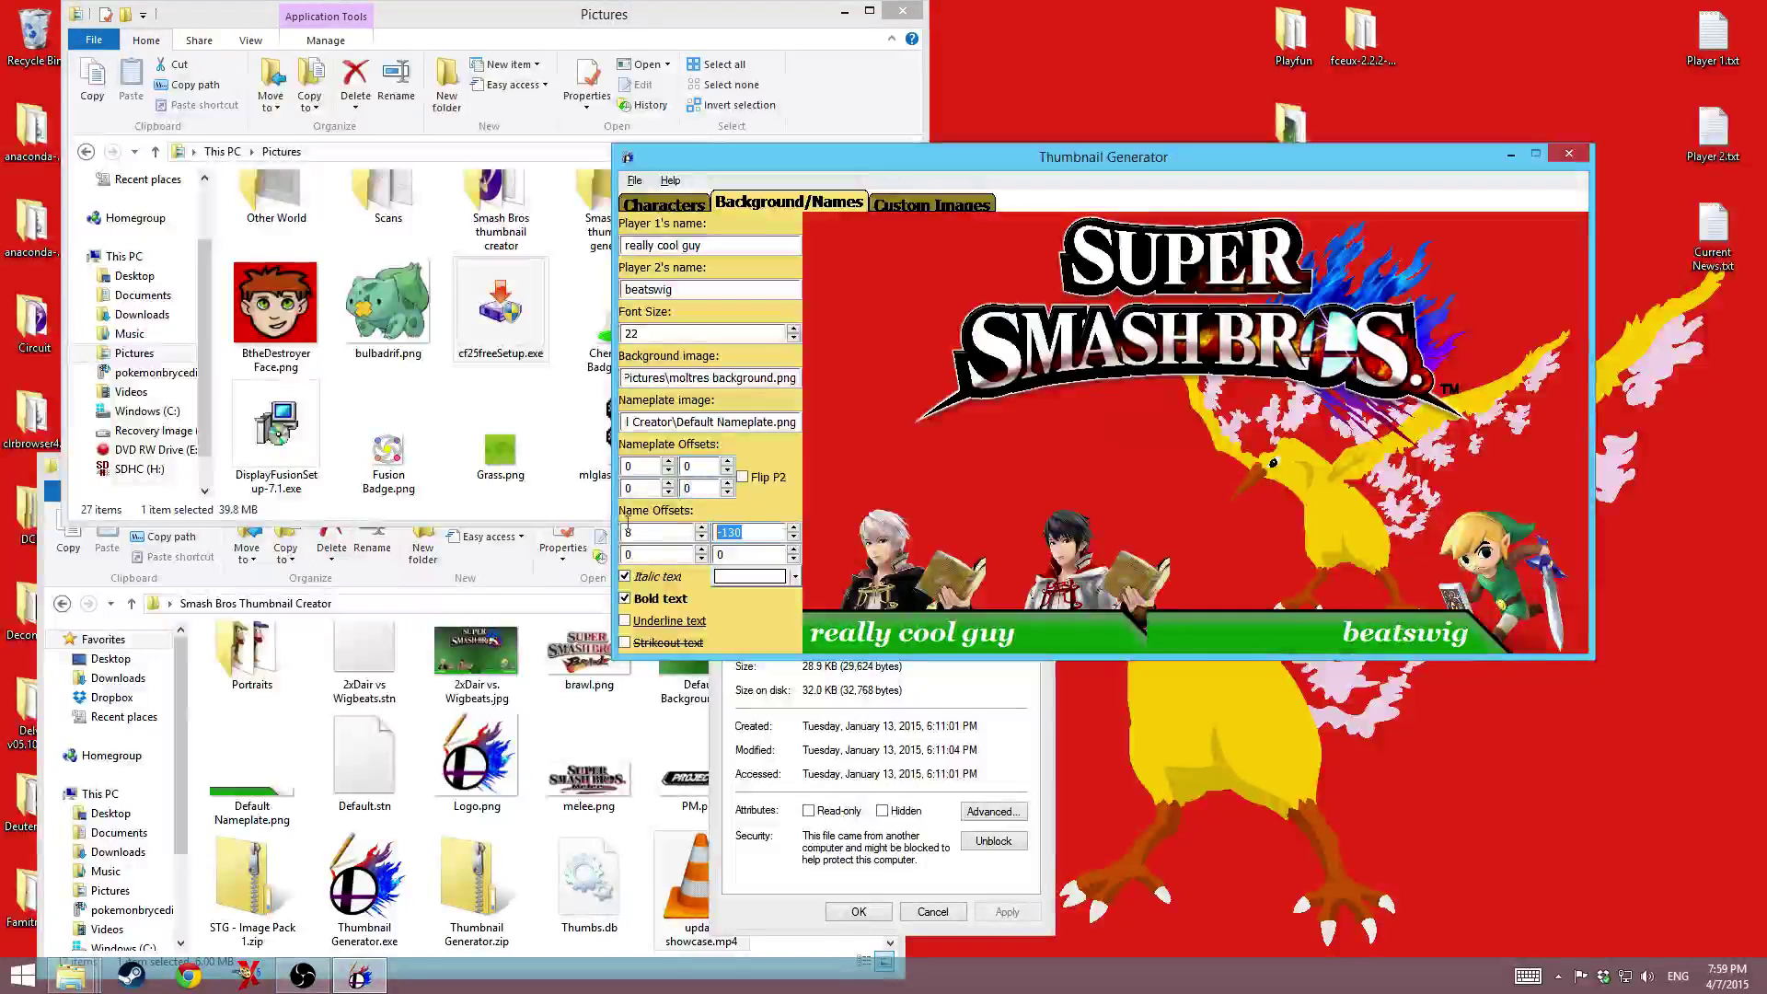
text(-8)
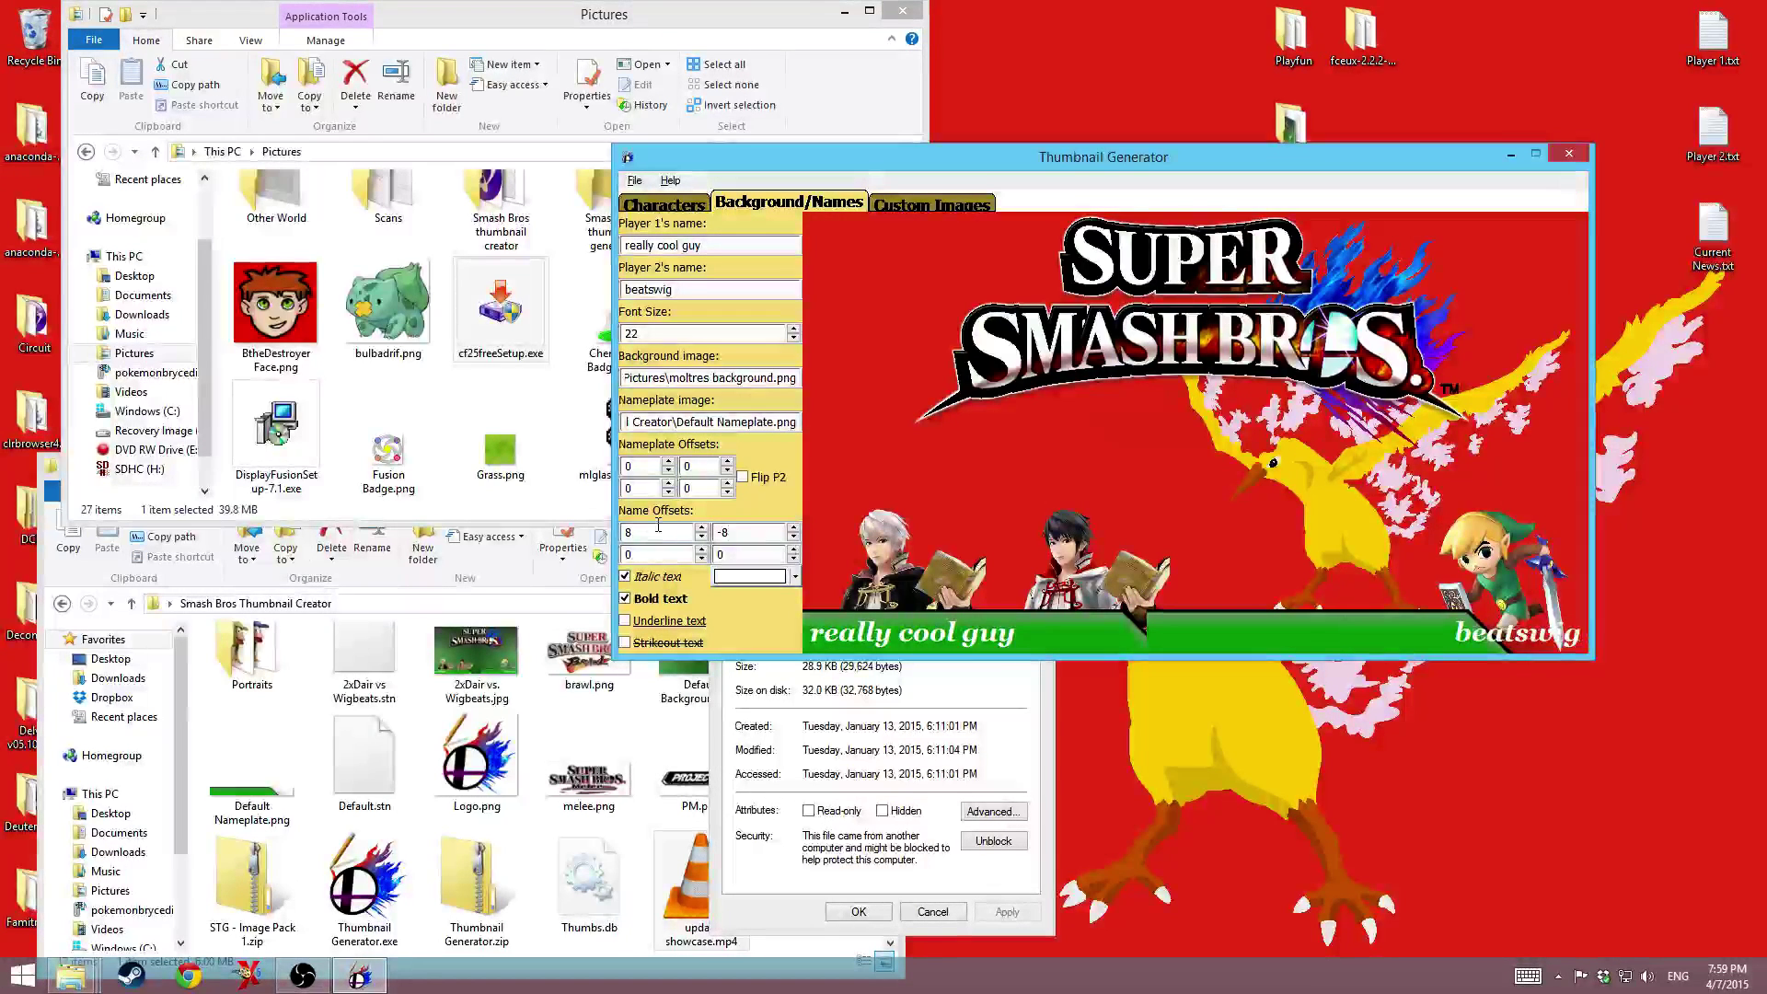
- Re-enable Flip P2 and bring the remaining name offset back to 0
click(753, 481)
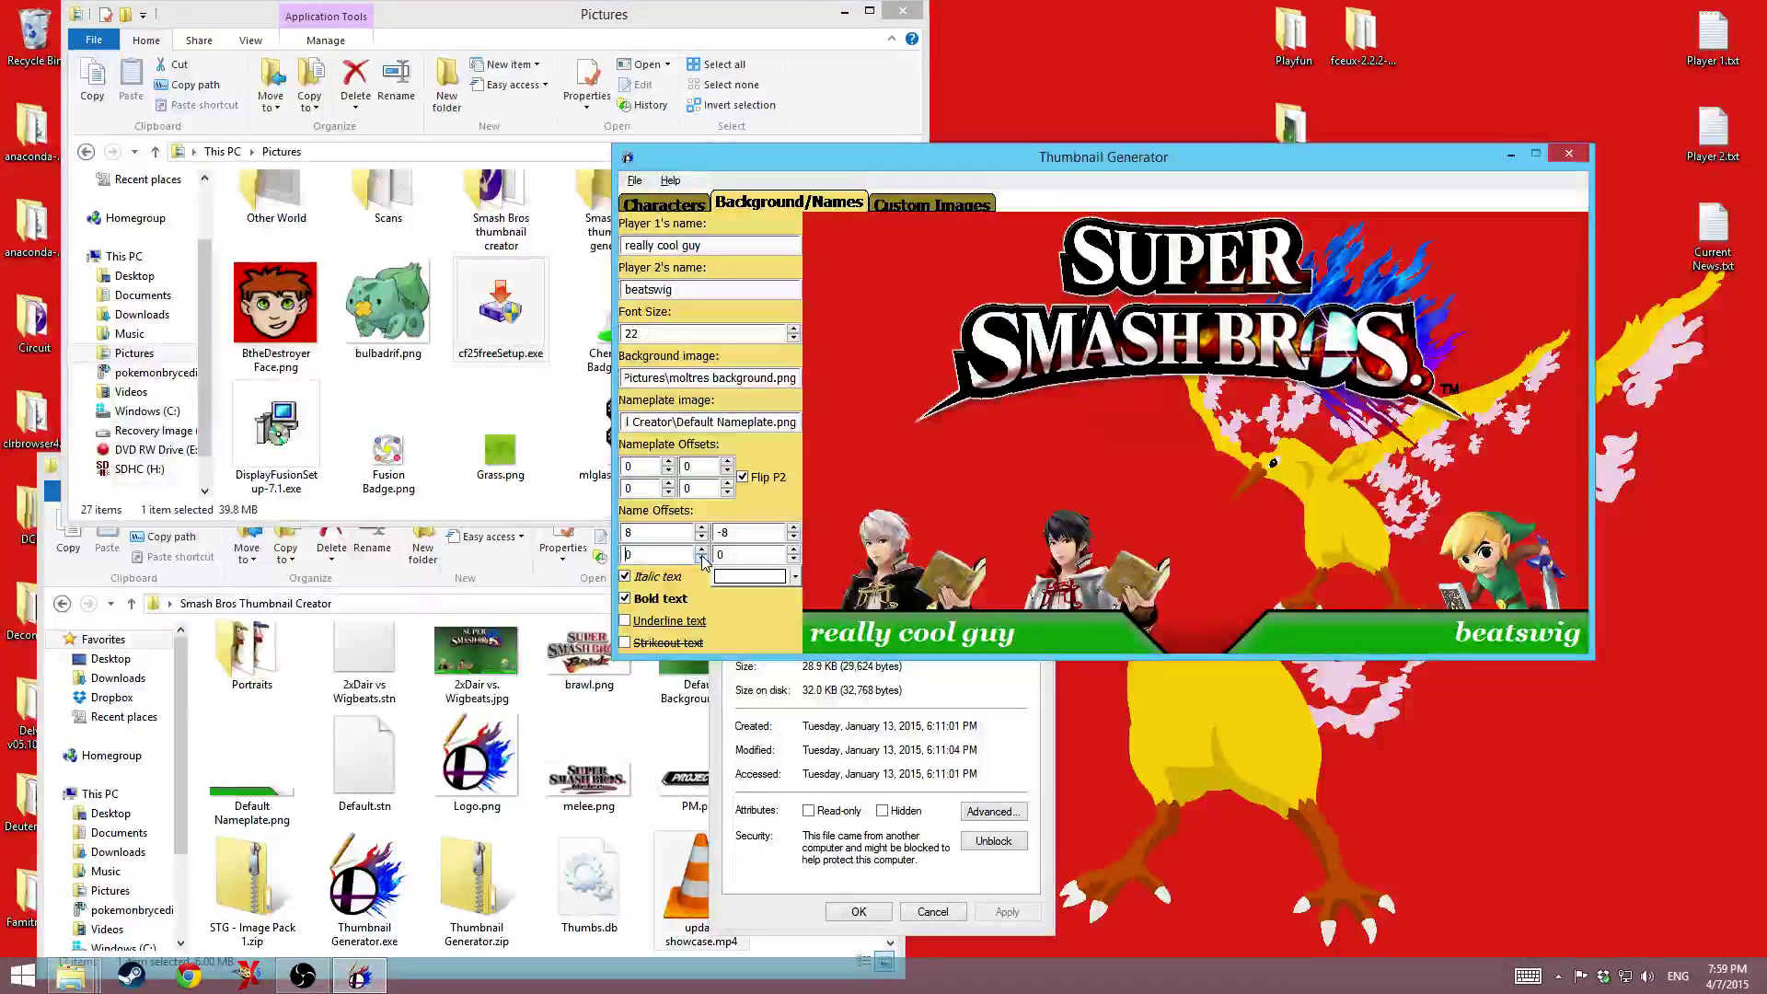
text(9)
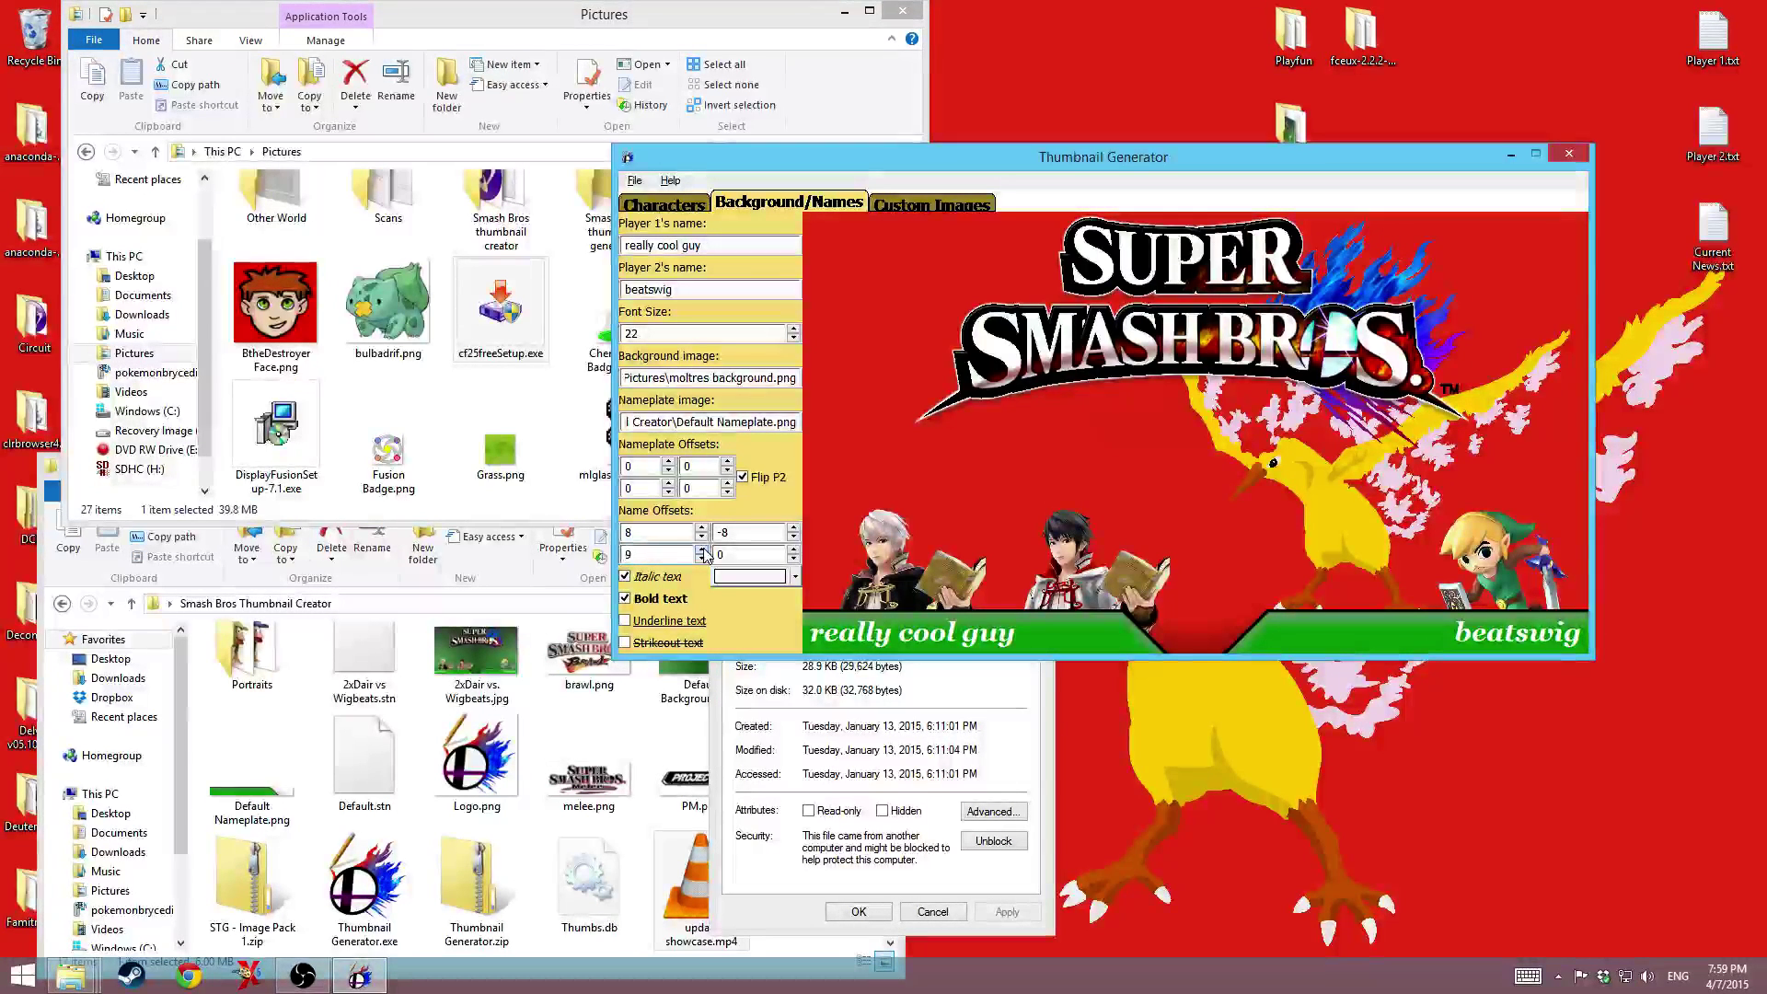
click(703, 558)
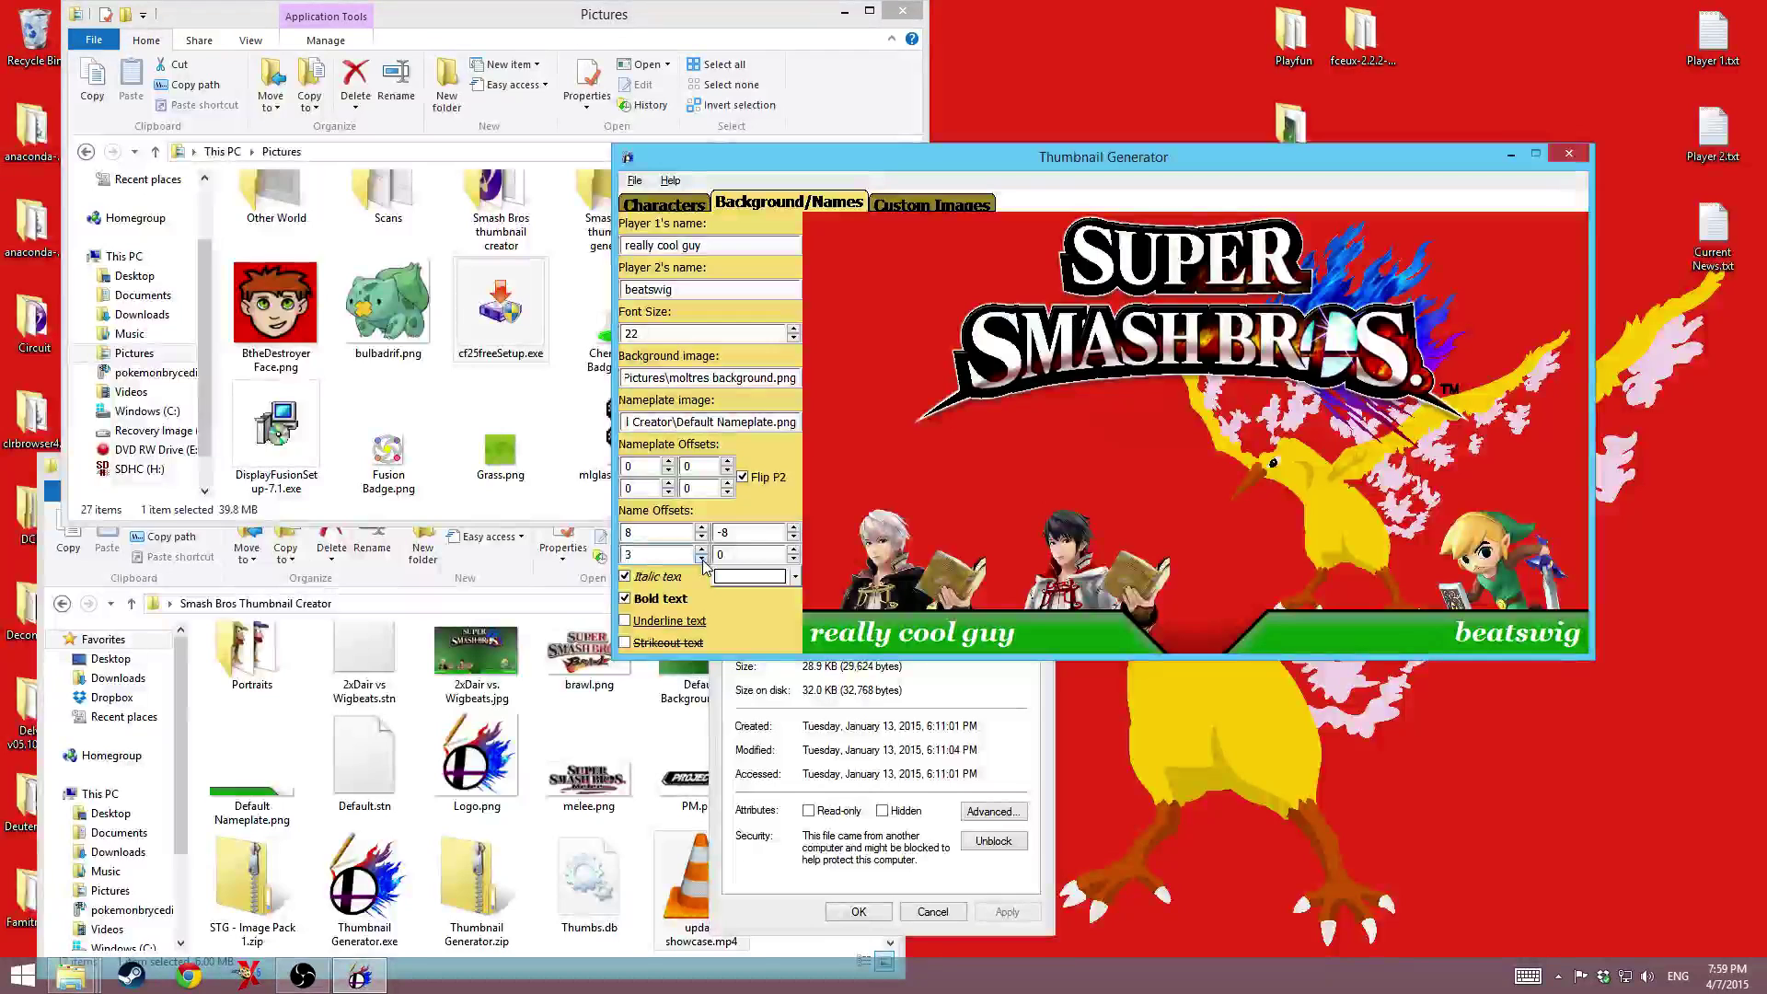
click(702, 559)
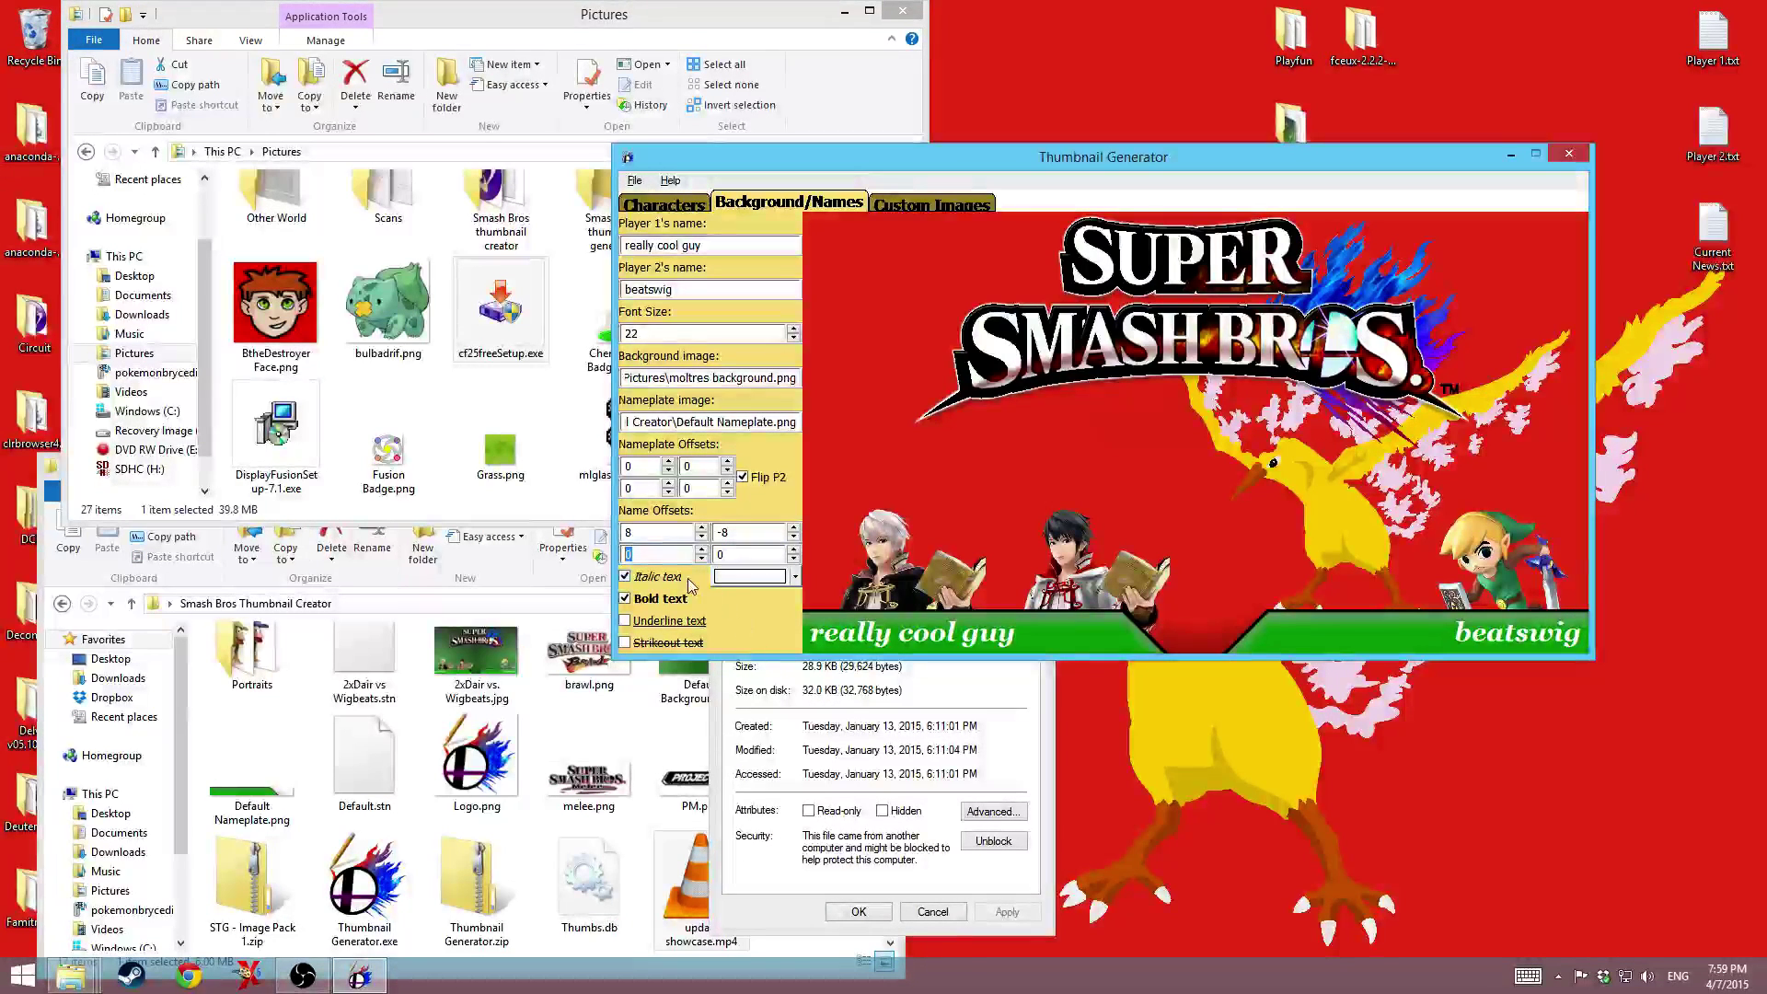
- Make the player names bold italic, with Underline and Strikeout left off
click(658, 577)
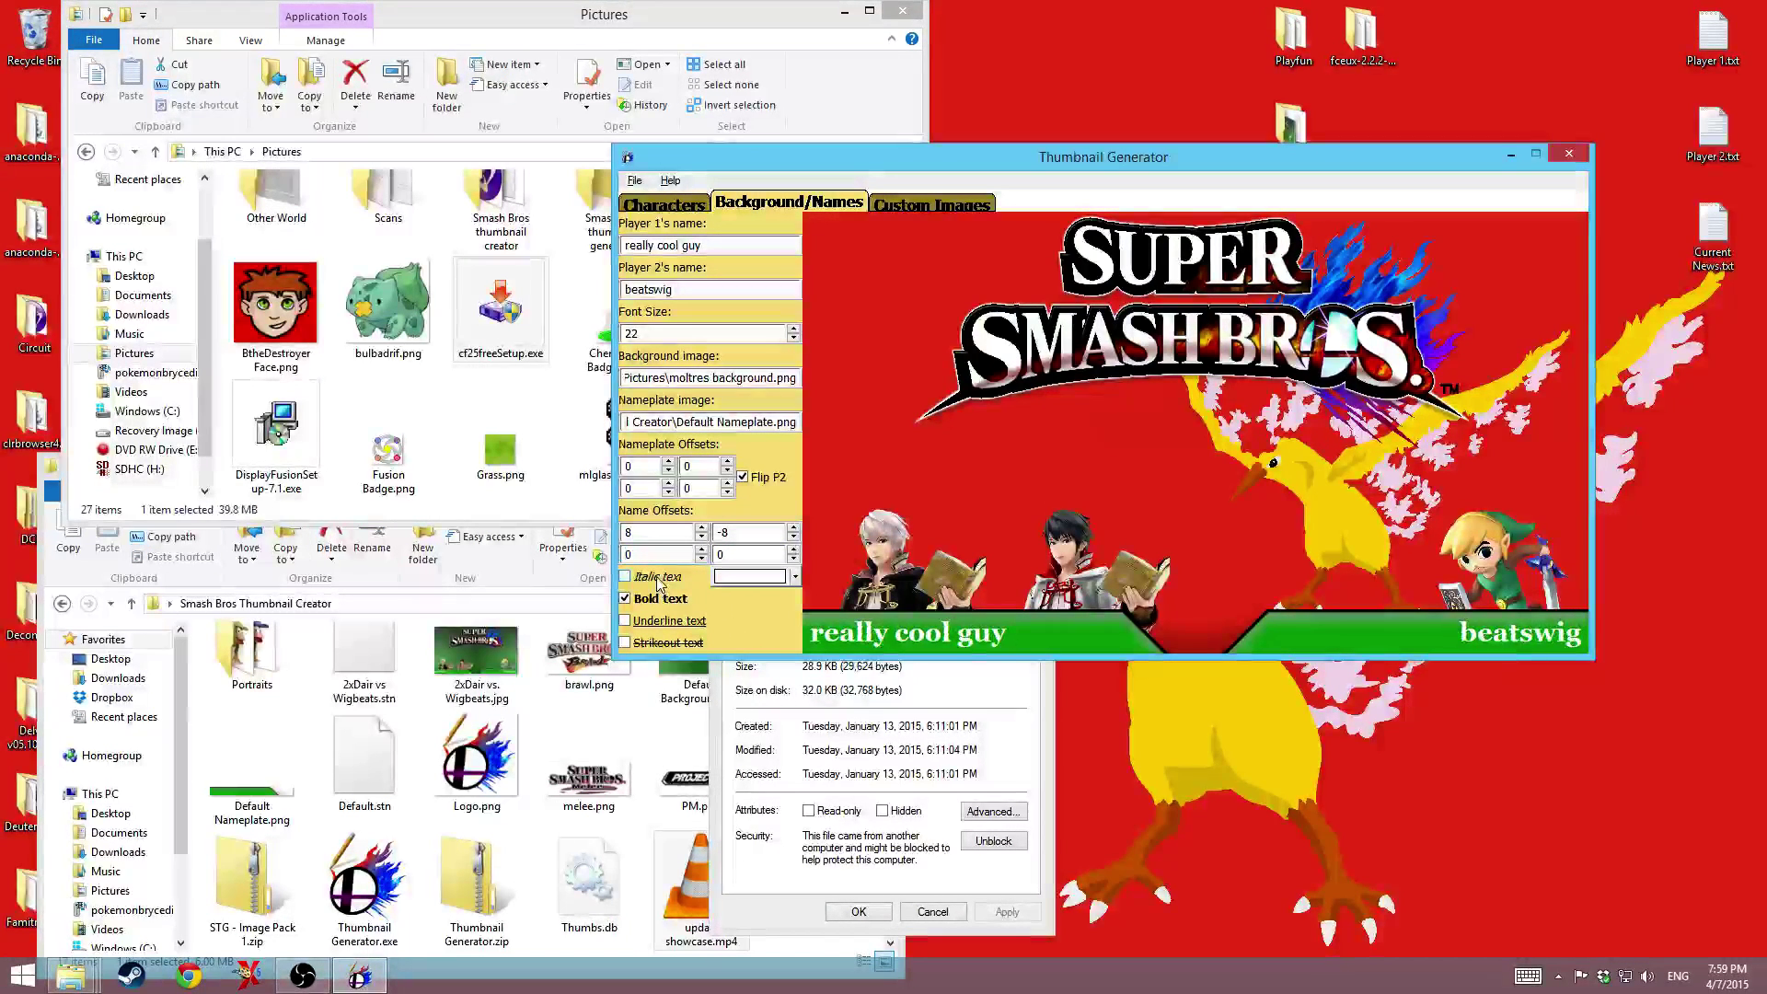
click(658, 577)
click(658, 599)
click(658, 599)
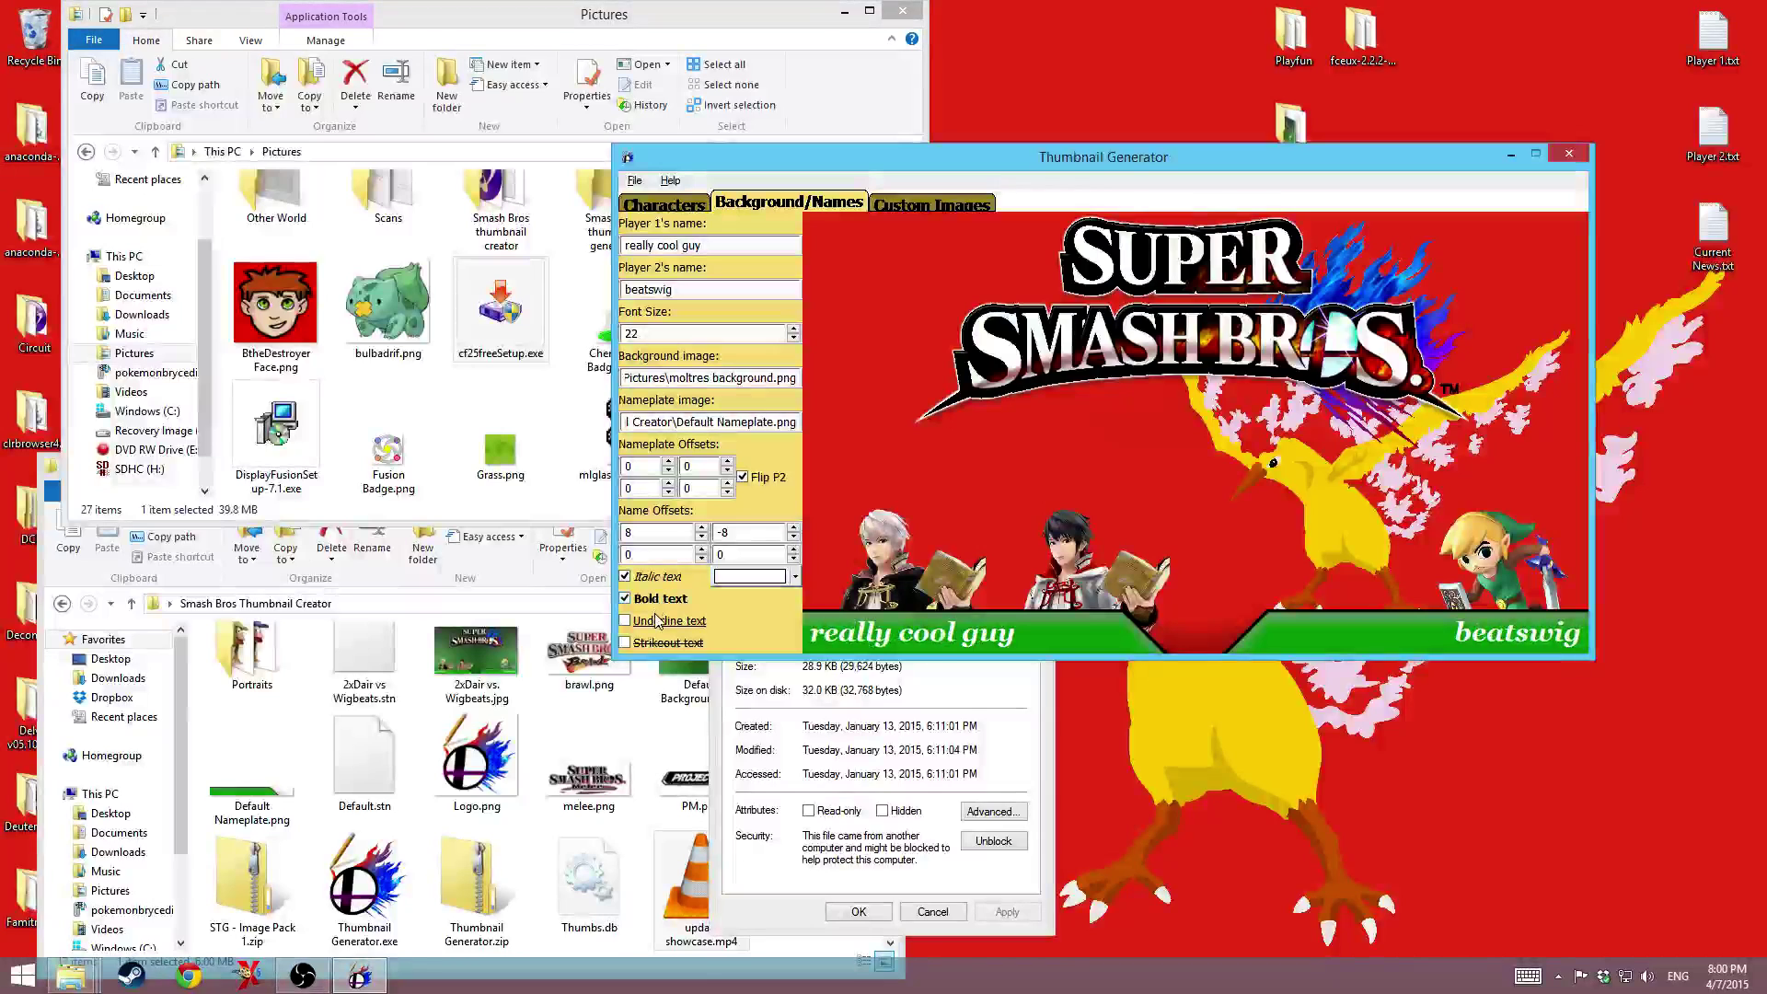
click(625, 621)
click(662, 644)
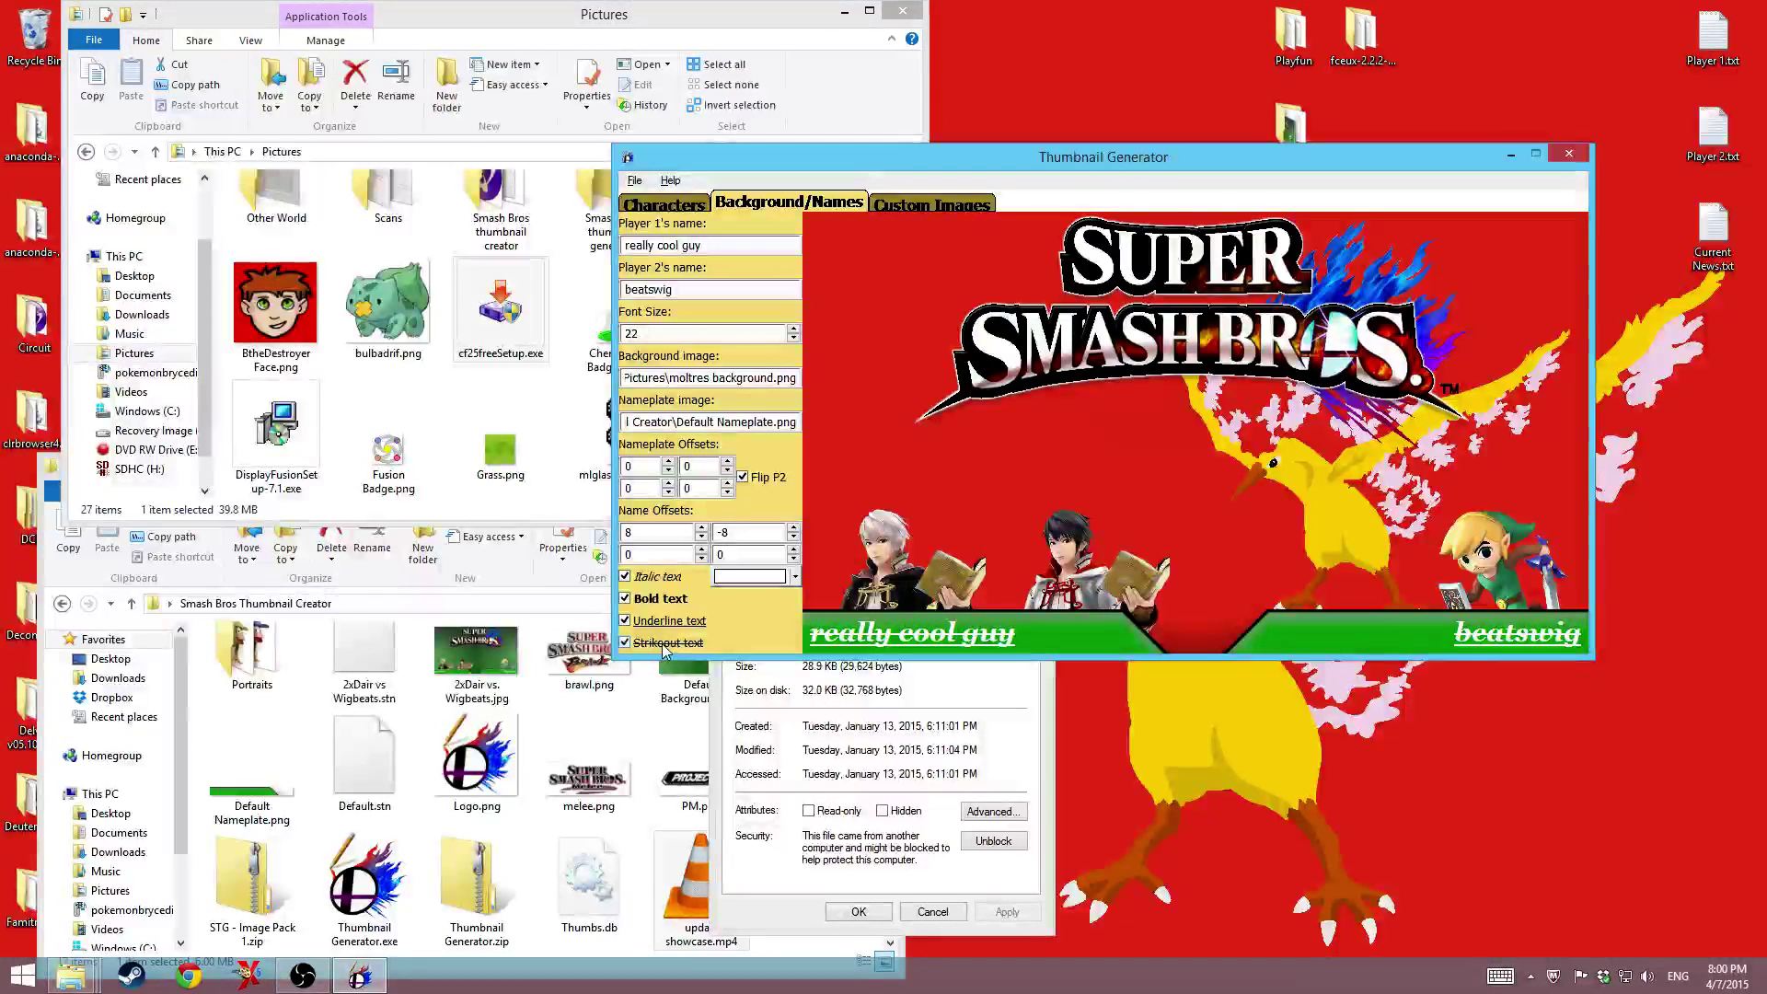
click(663, 645)
click(670, 621)
- Set the nameplate text colour to white, closing the Custom Color dialog unchanged
click(747, 578)
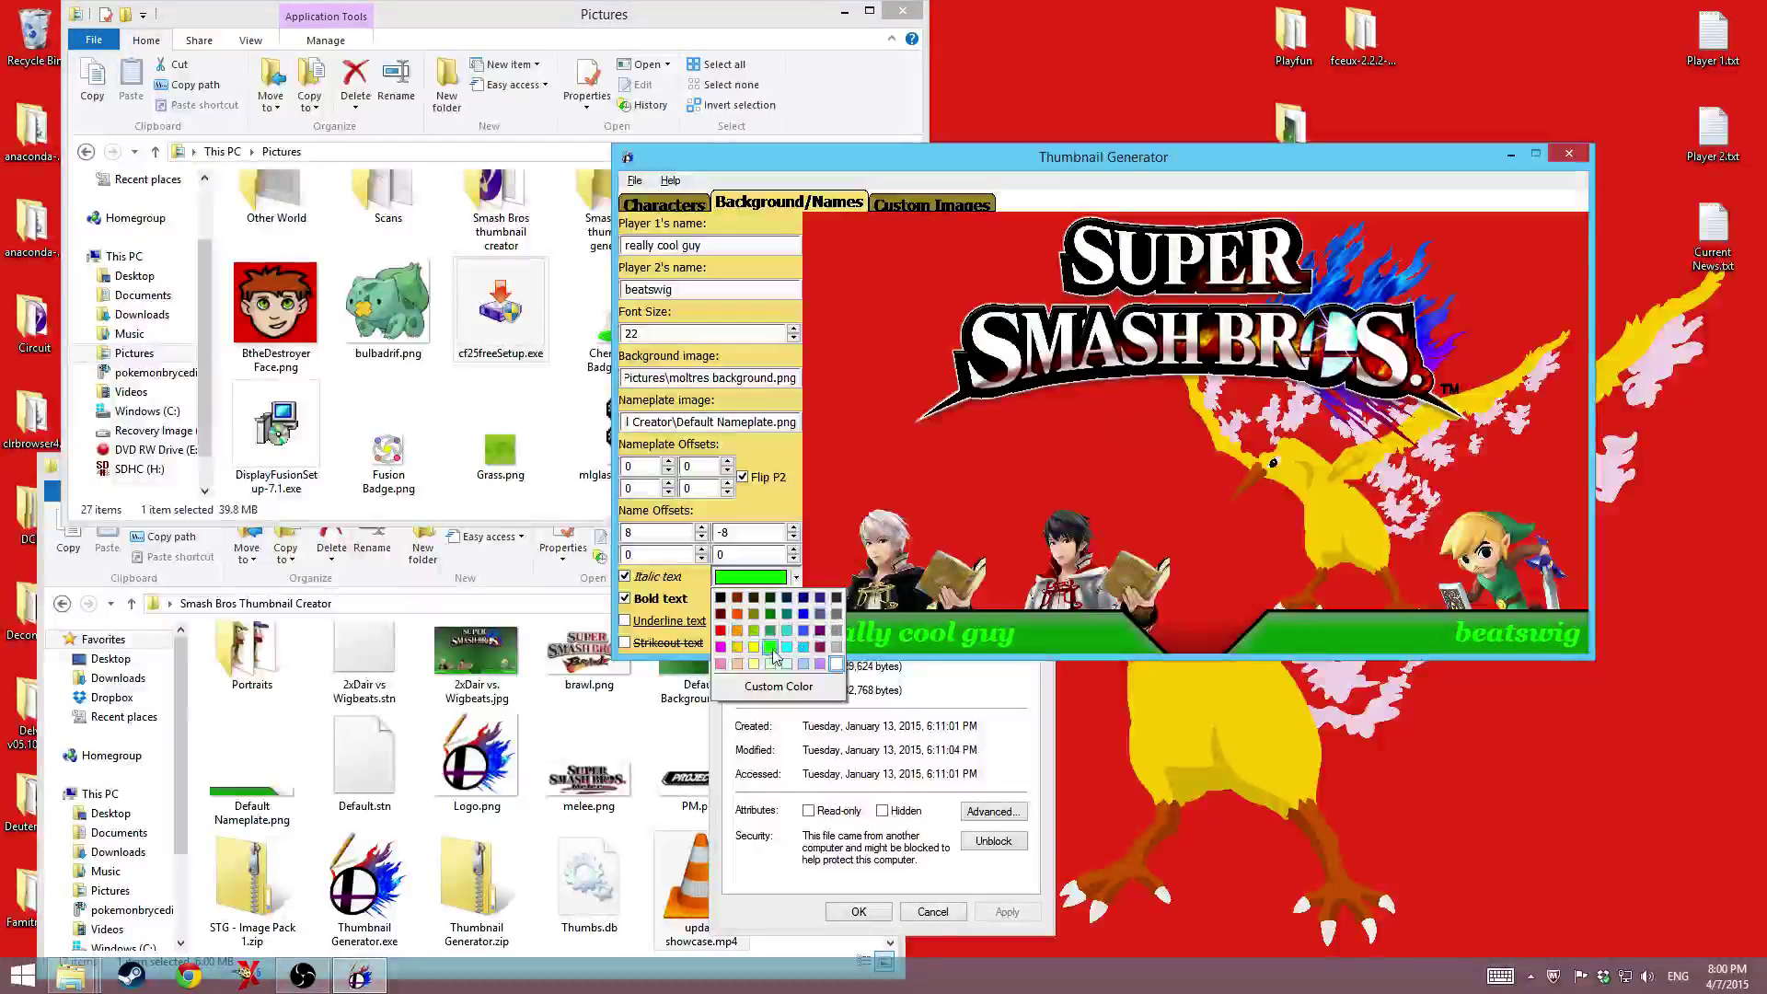
click(721, 599)
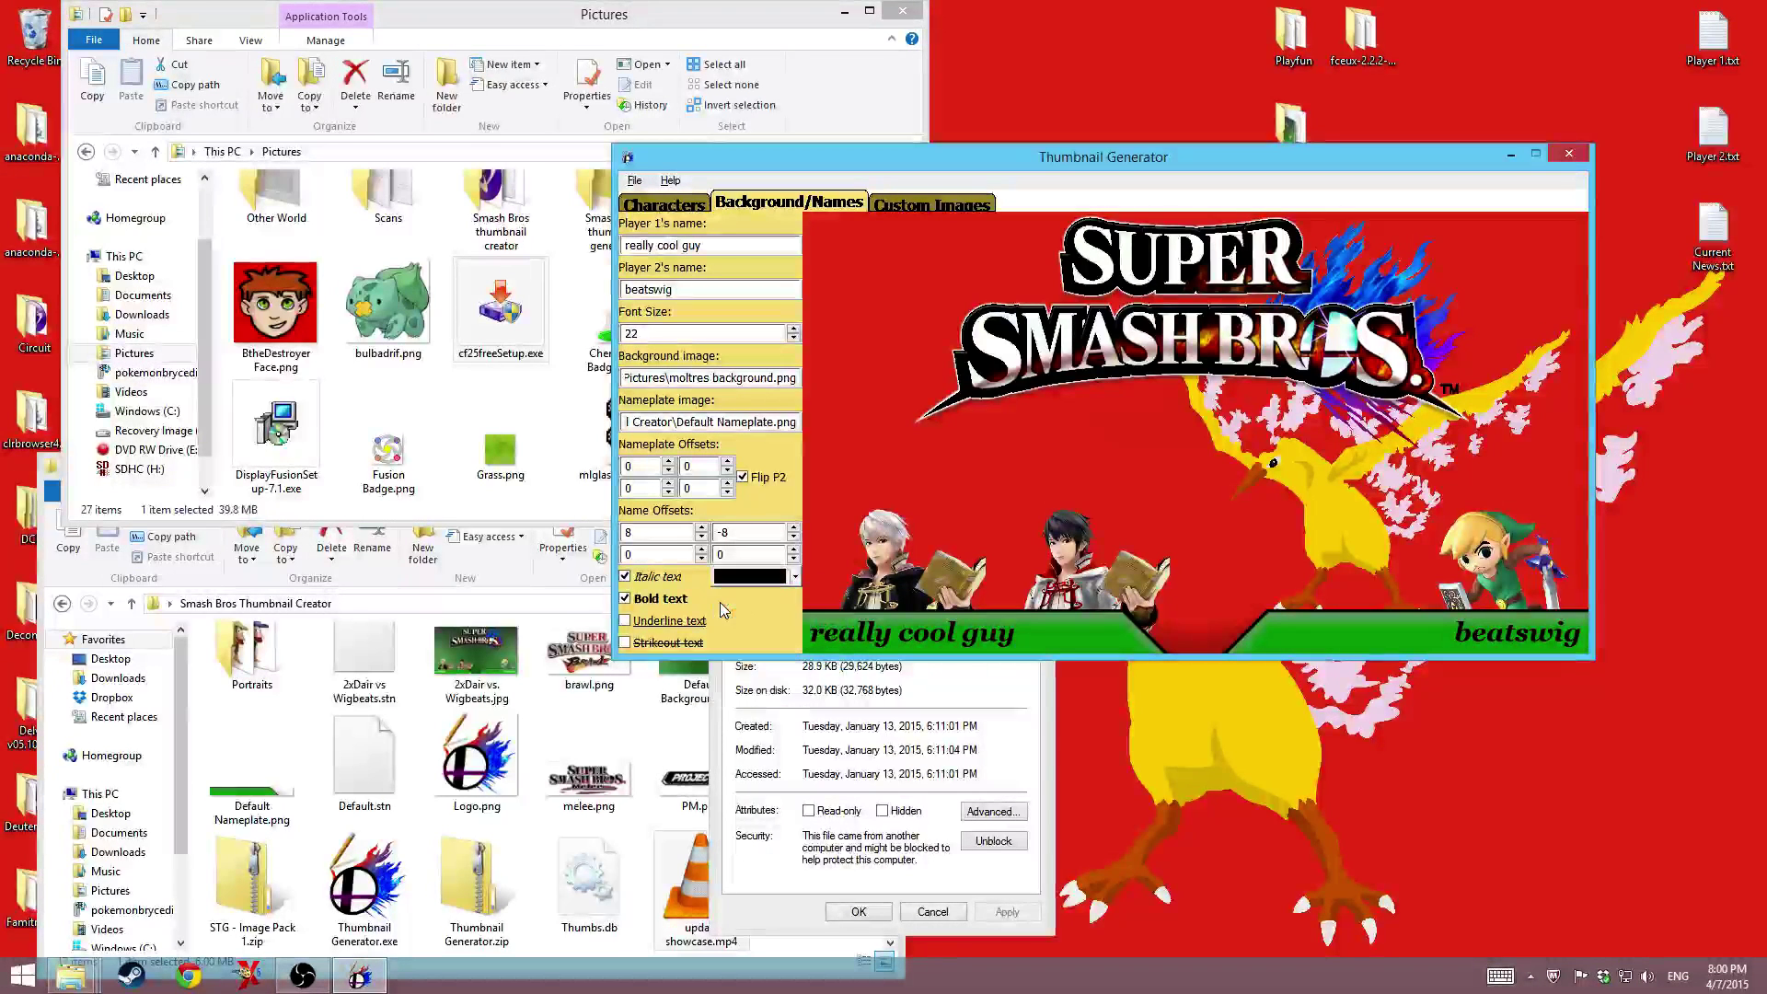
click(783, 577)
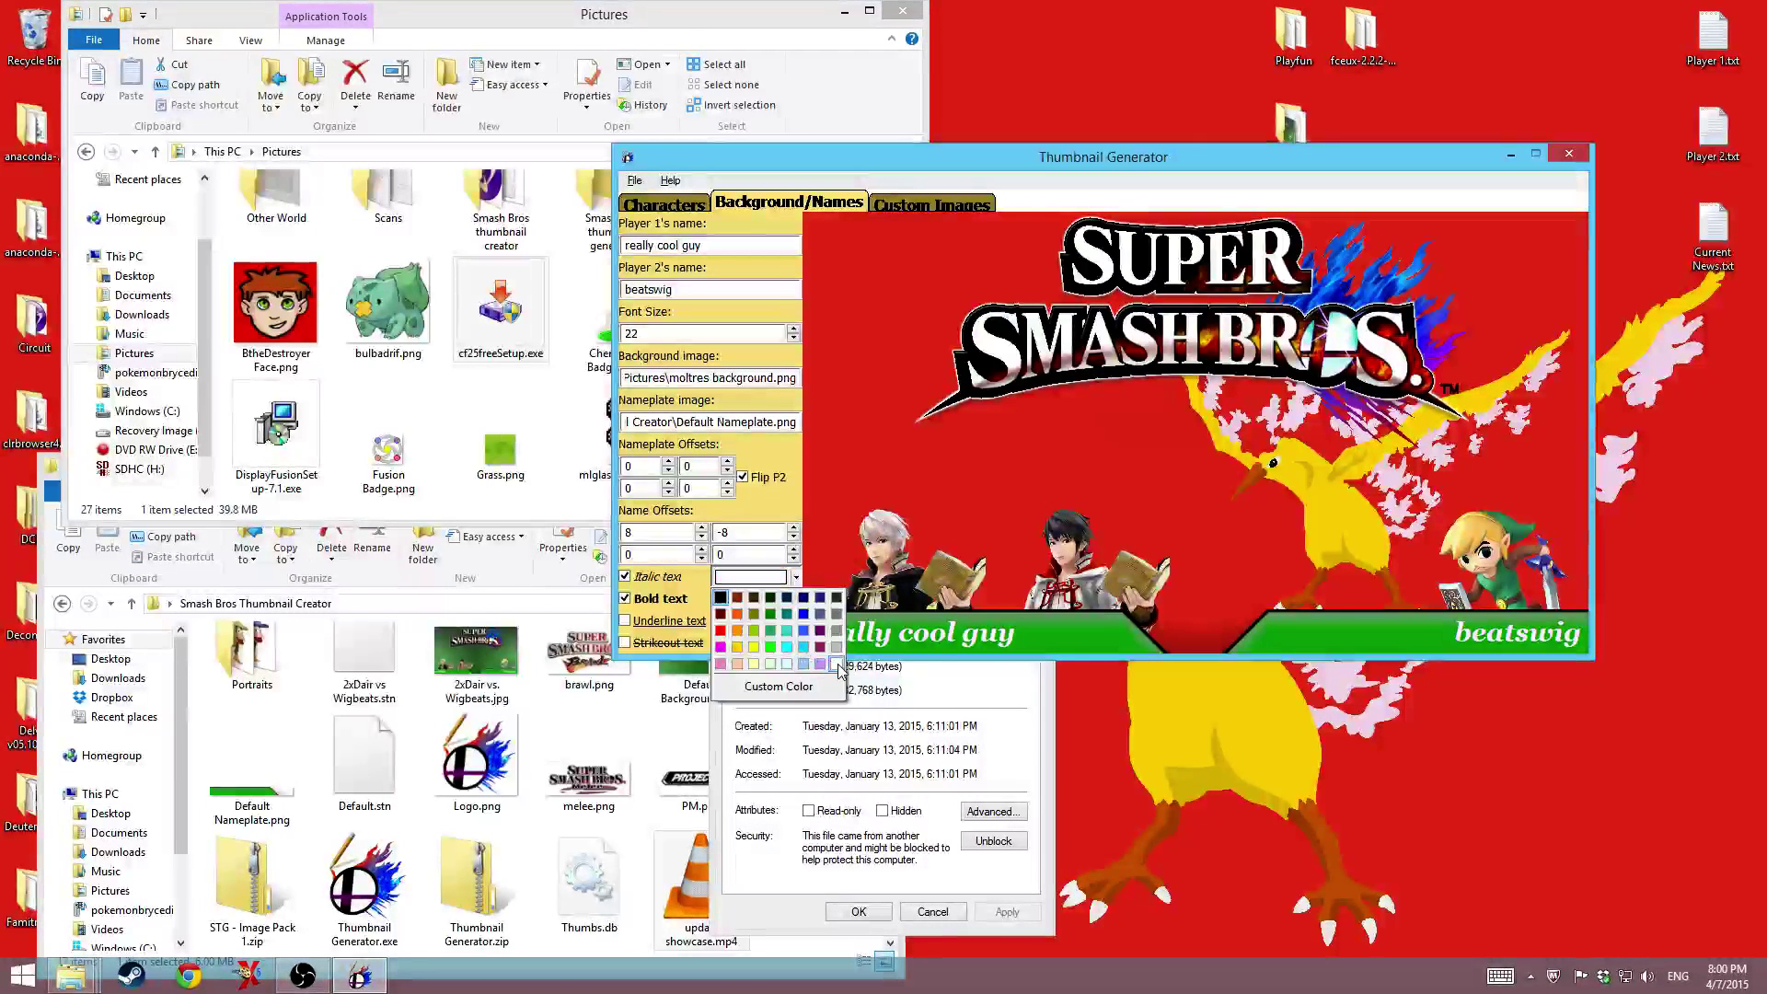
click(838, 663)
click(755, 577)
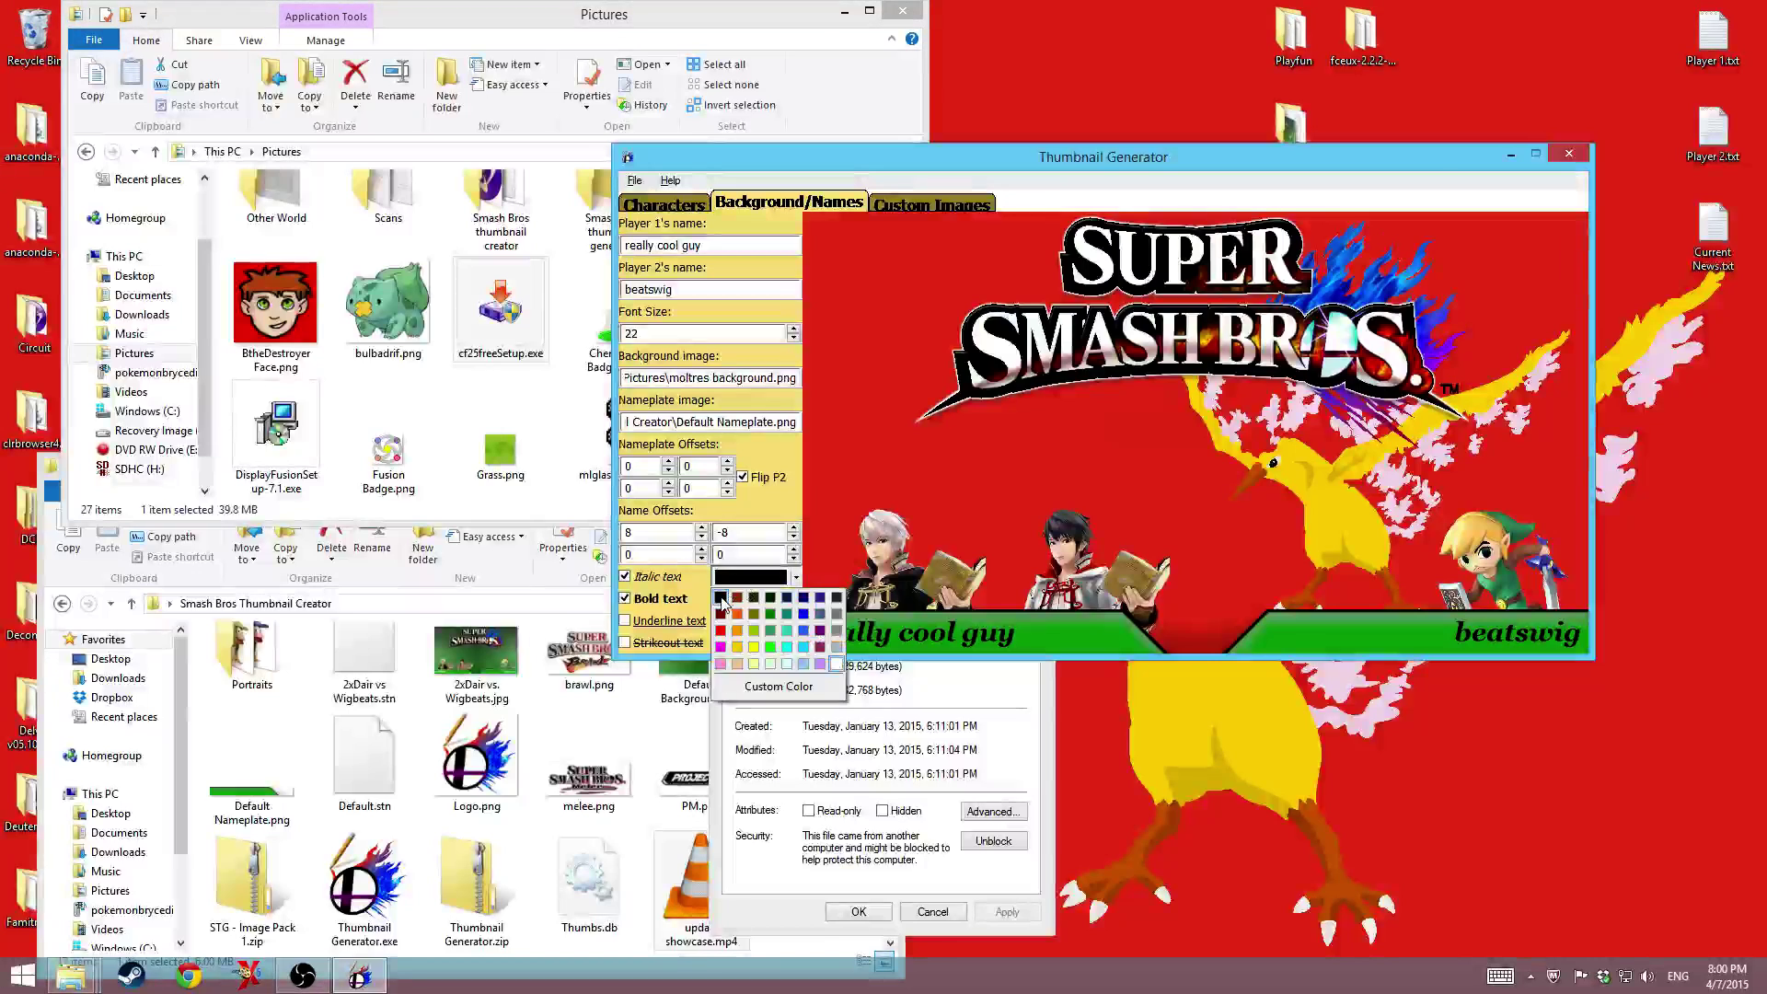
click(755, 577)
click(755, 577)
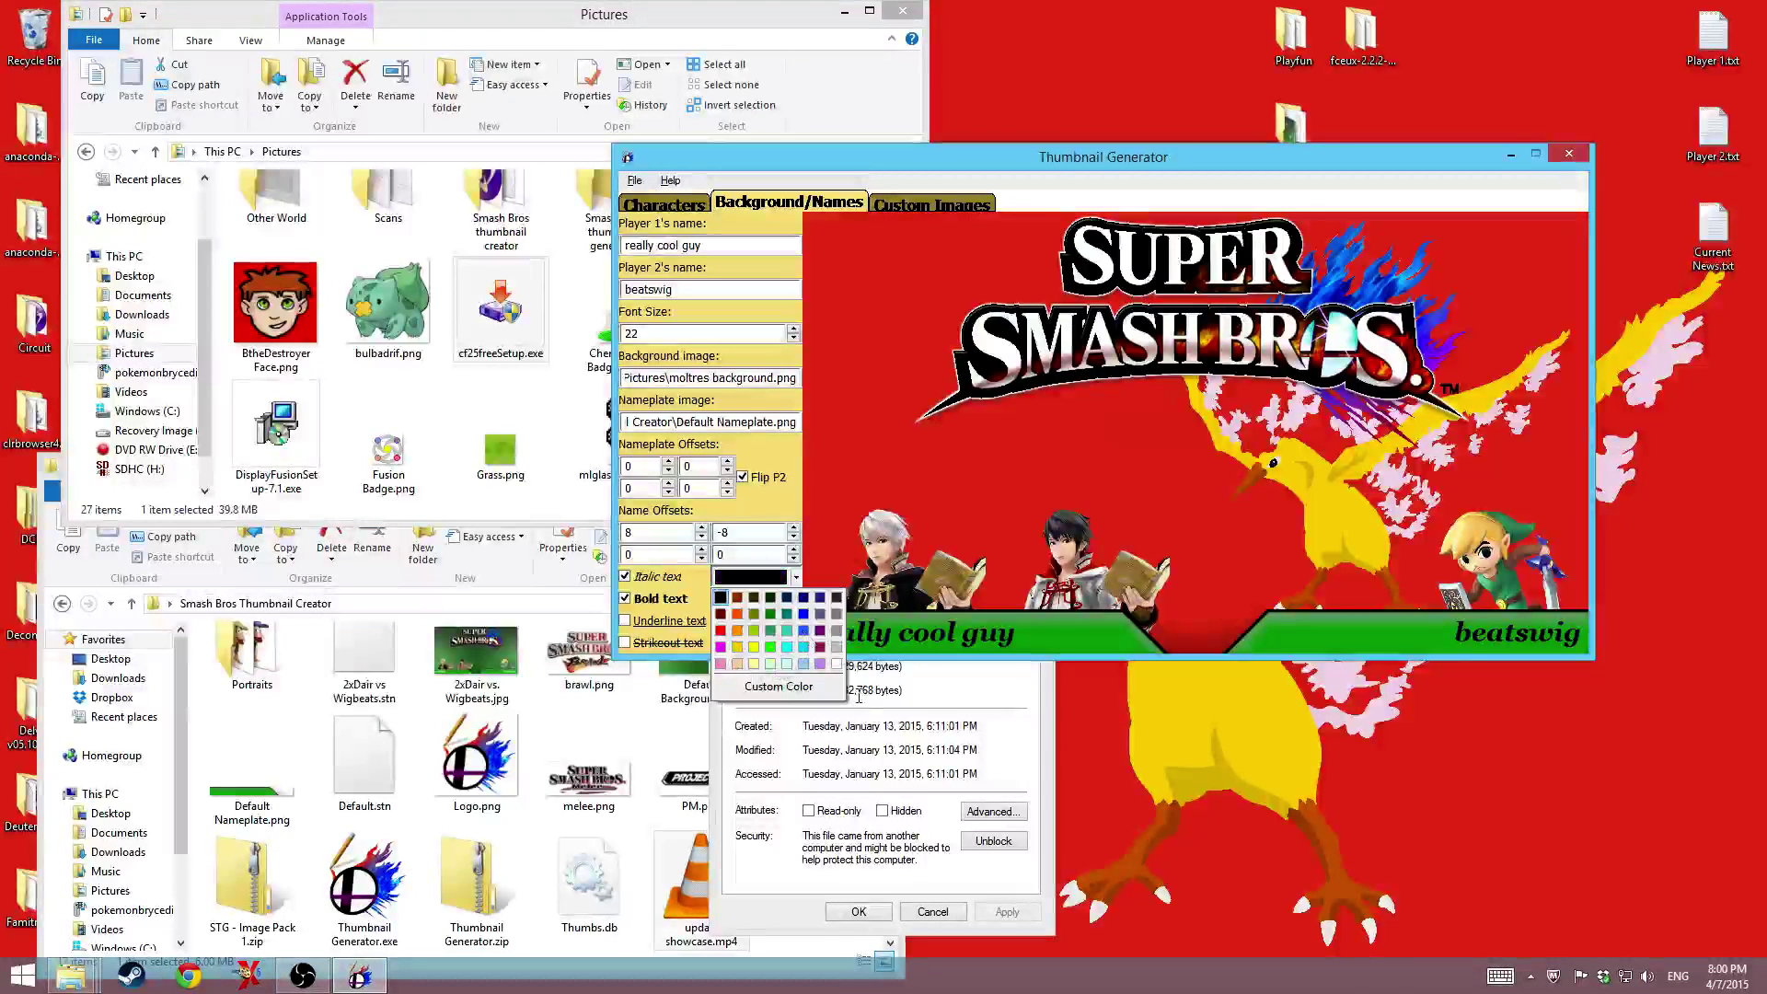
click(836, 663)
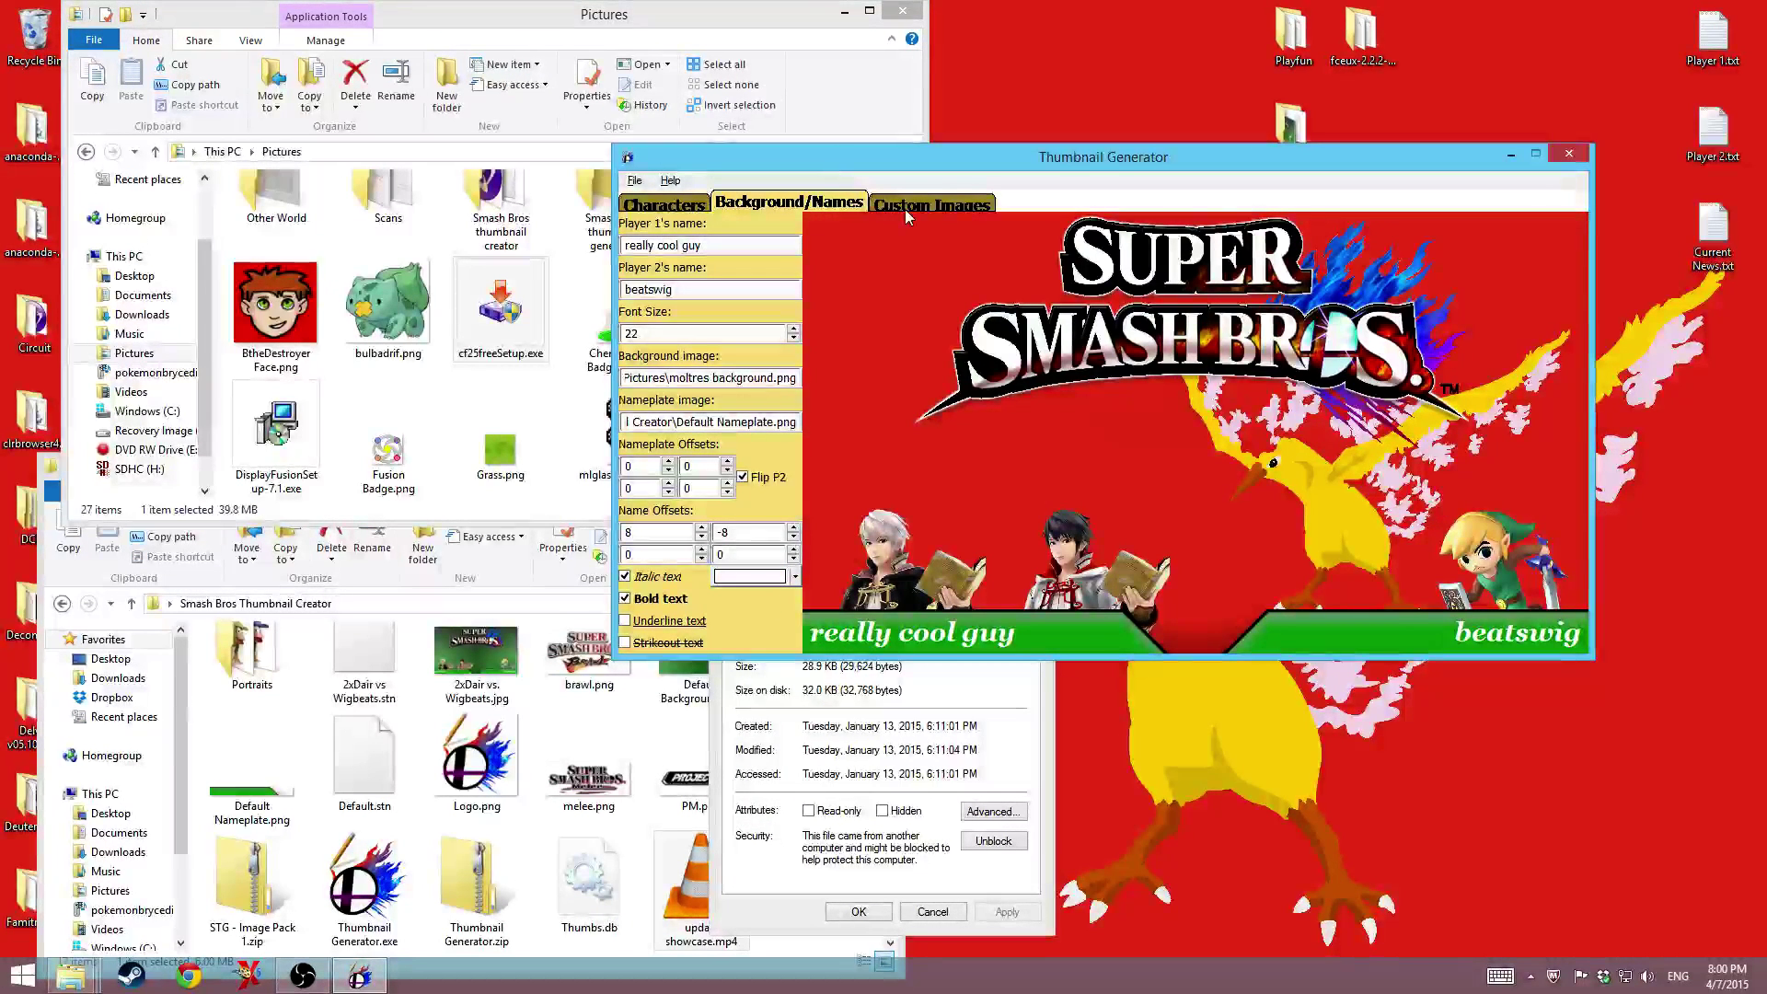
click(795, 576)
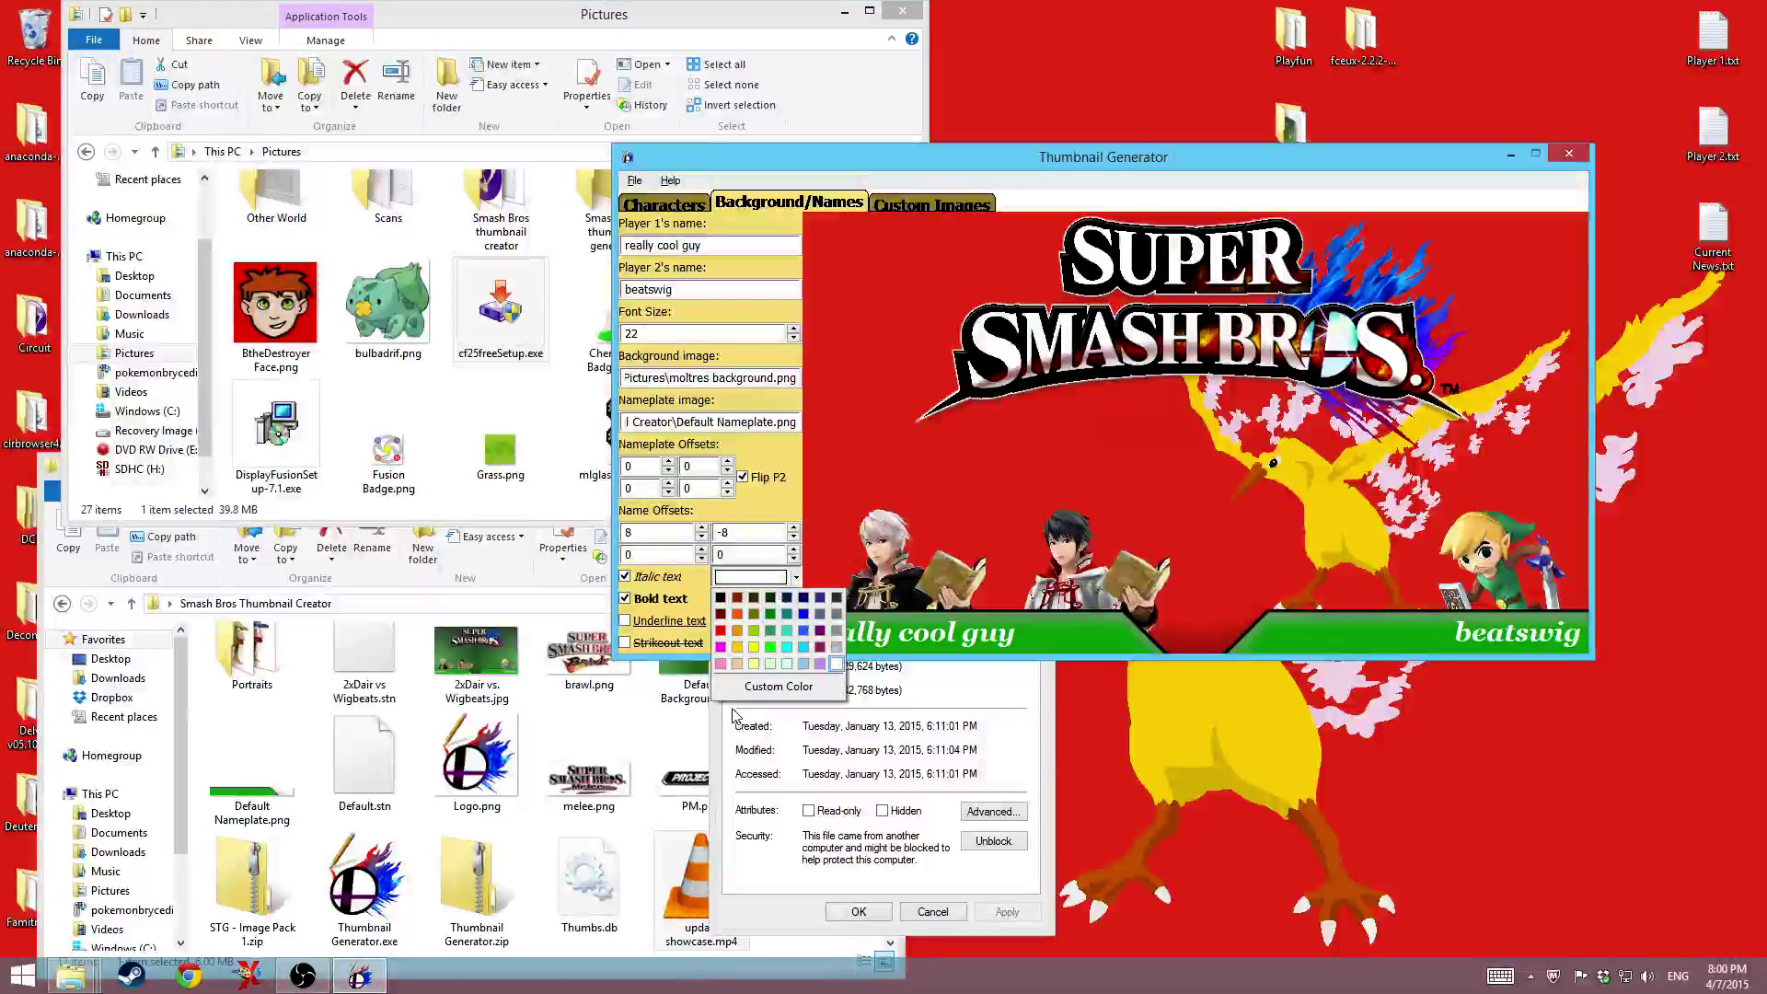
click(775, 686)
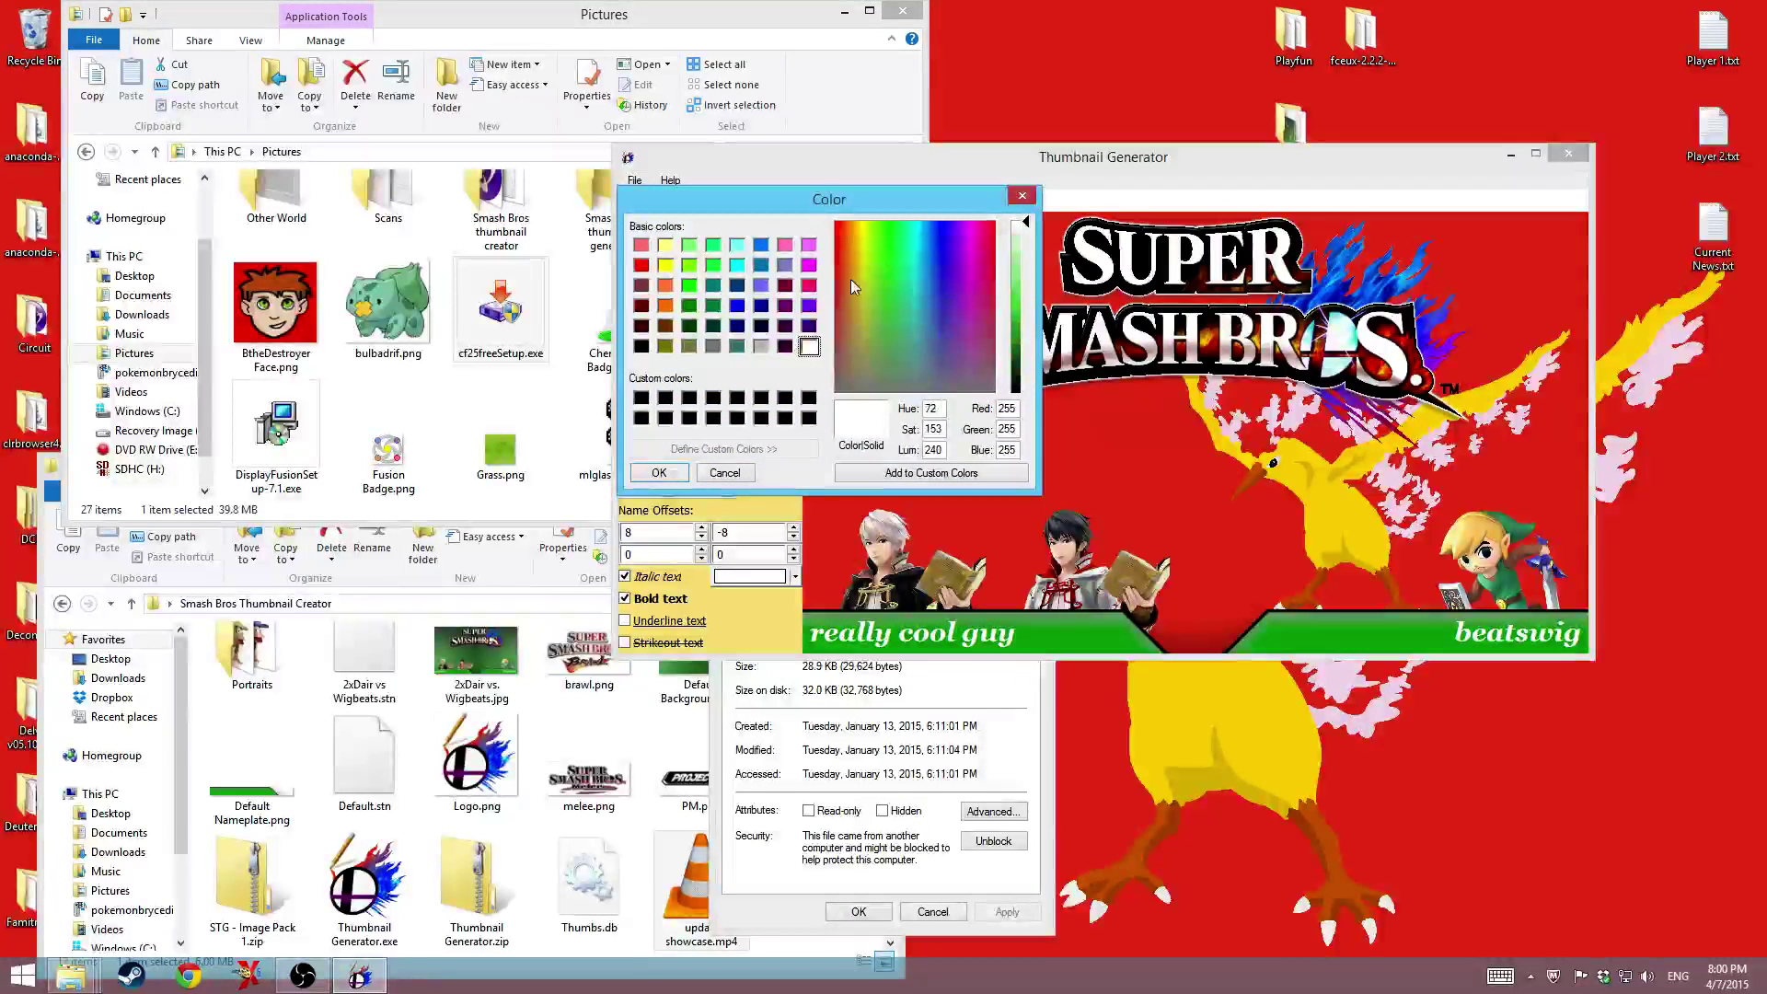
click(1021, 196)
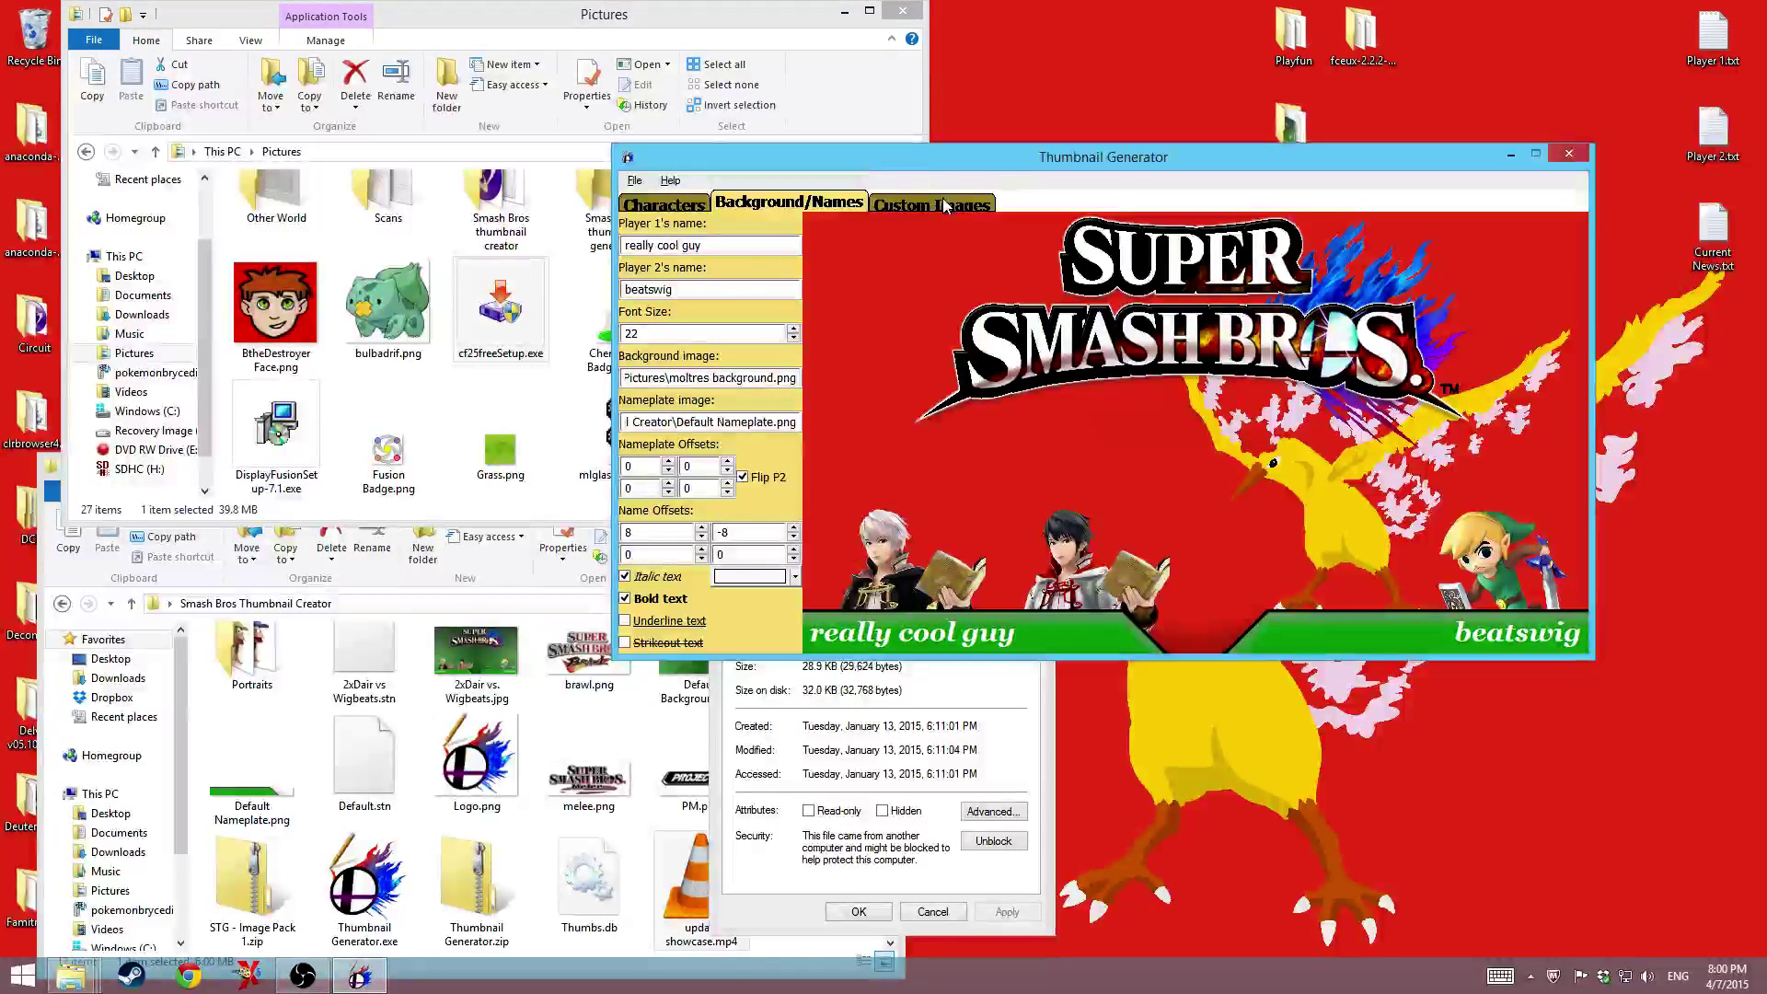
- On Custom Images, browse for Image 1 and navigate to the Desktop
click(946, 205)
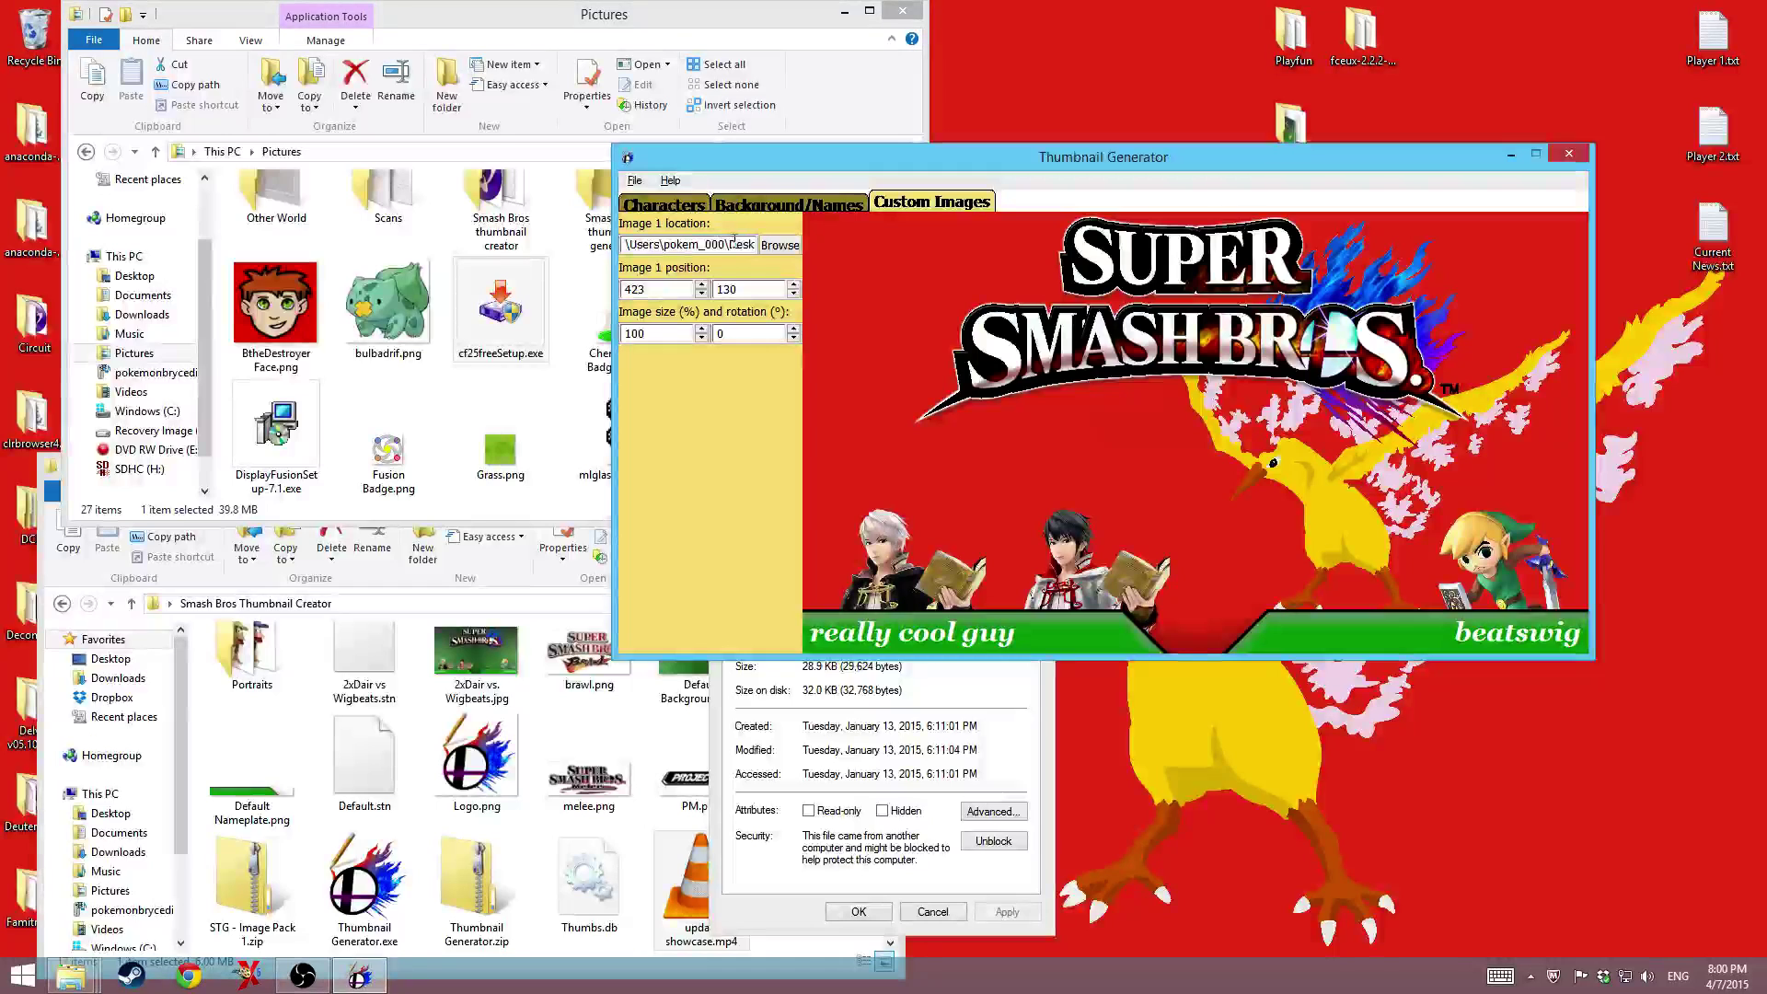
drag(733, 239, 941, 269)
click(932, 273)
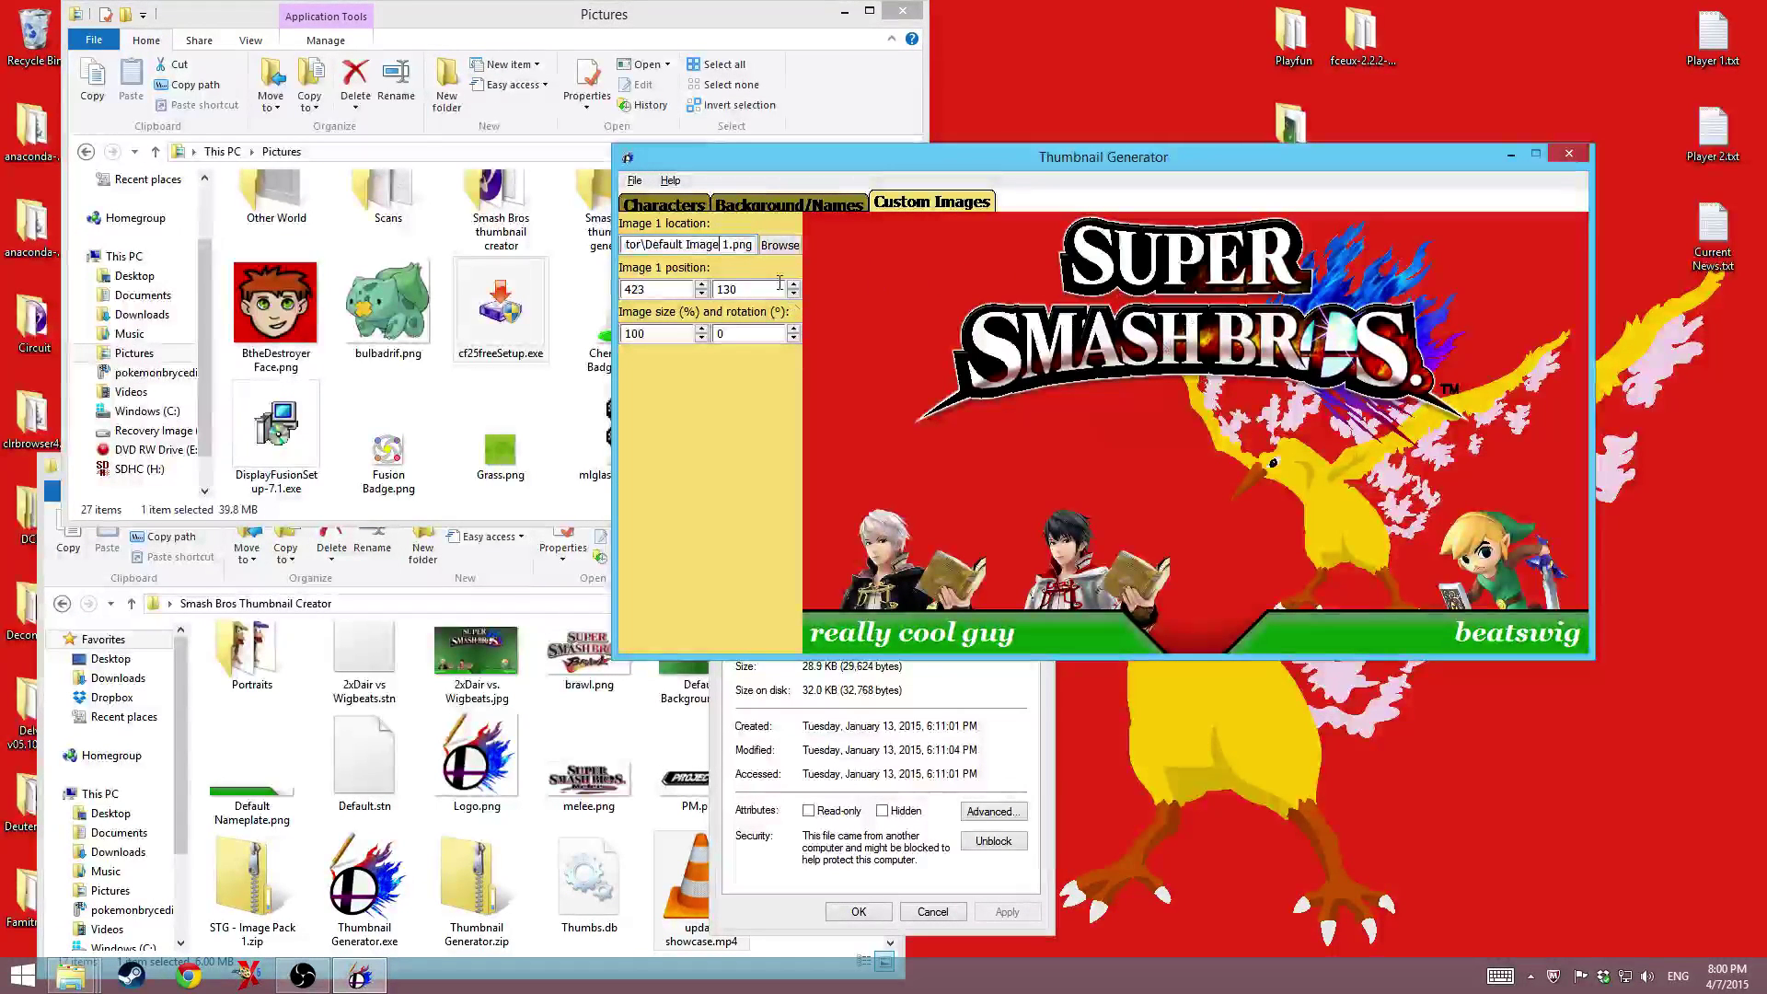
click(779, 245)
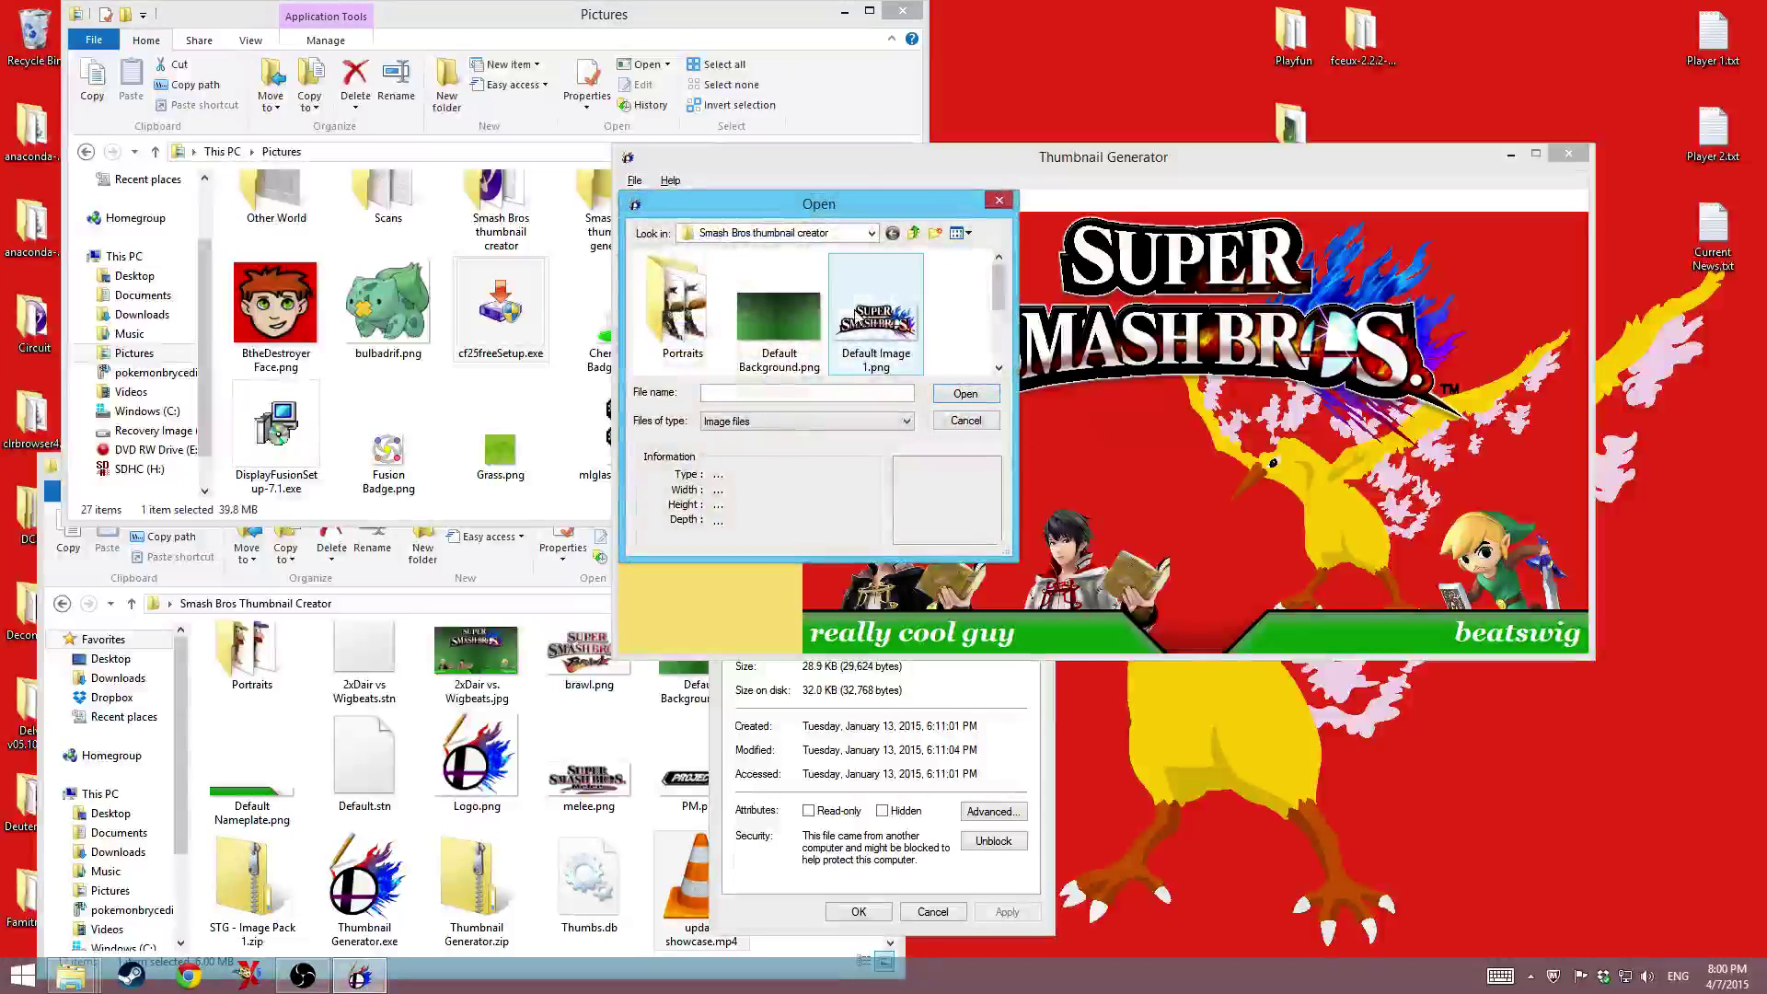
scroll(879, 322, up, 2)
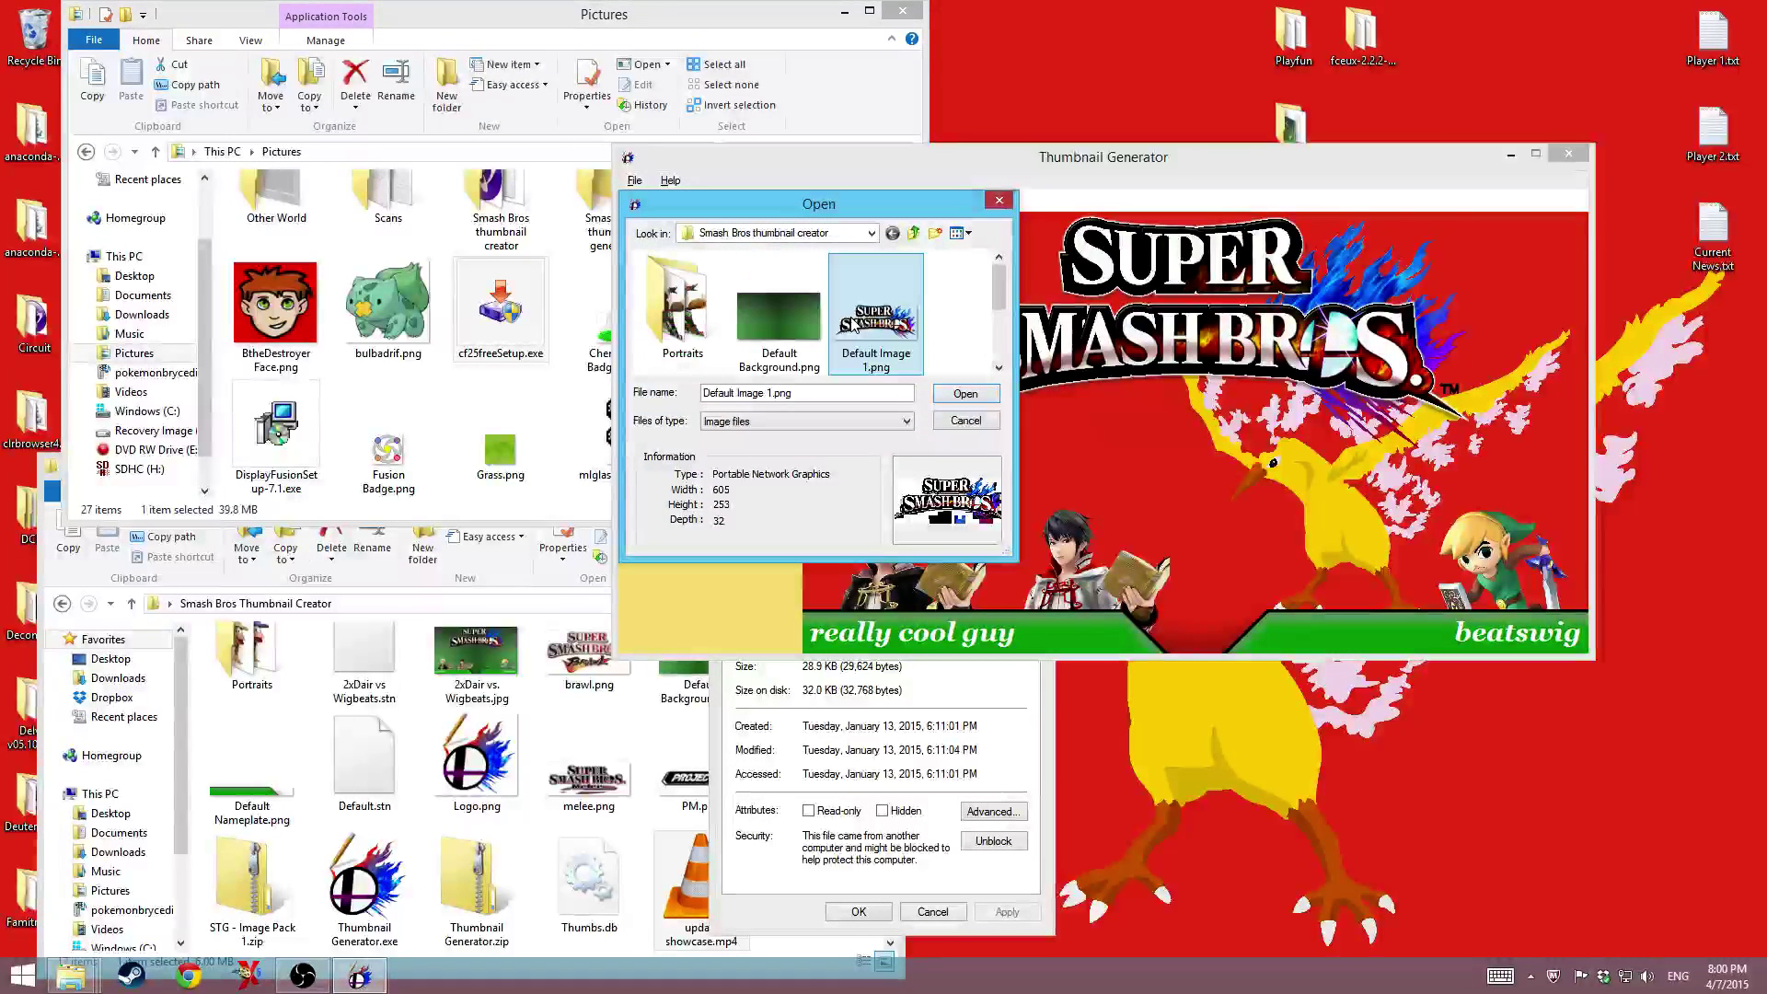
click(869, 233)
scroll(783, 368, up, 10)
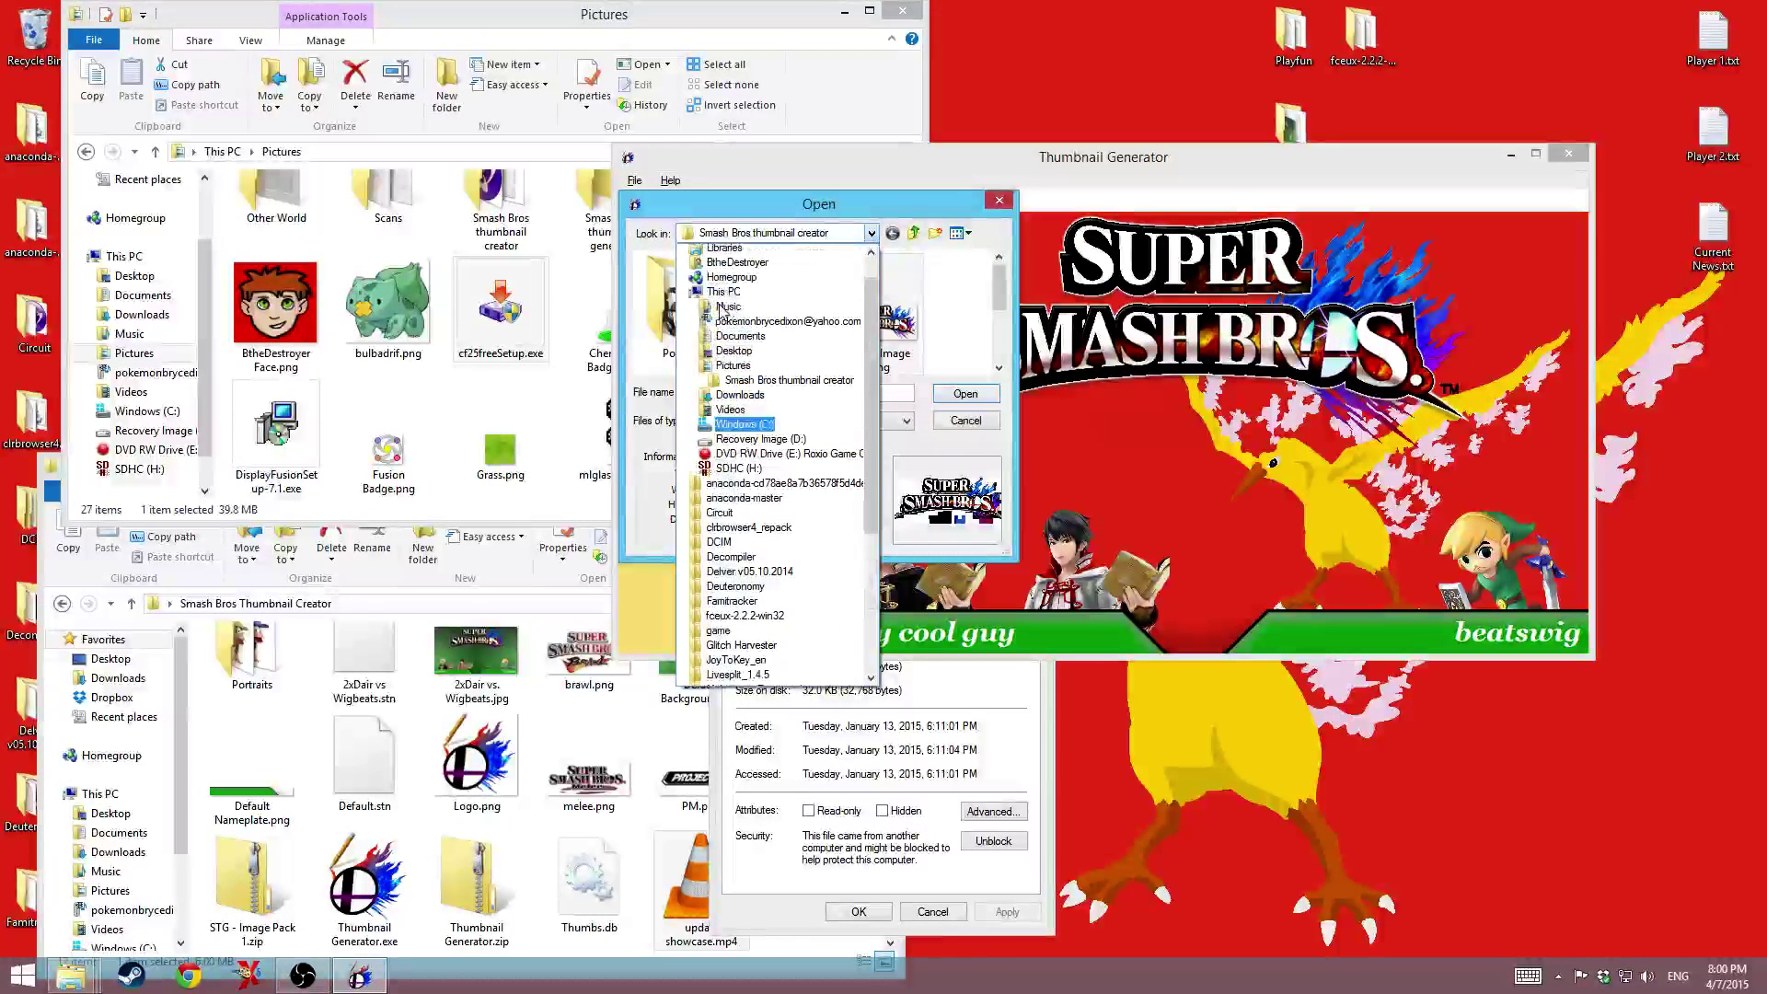
click(743, 352)
click(871, 233)
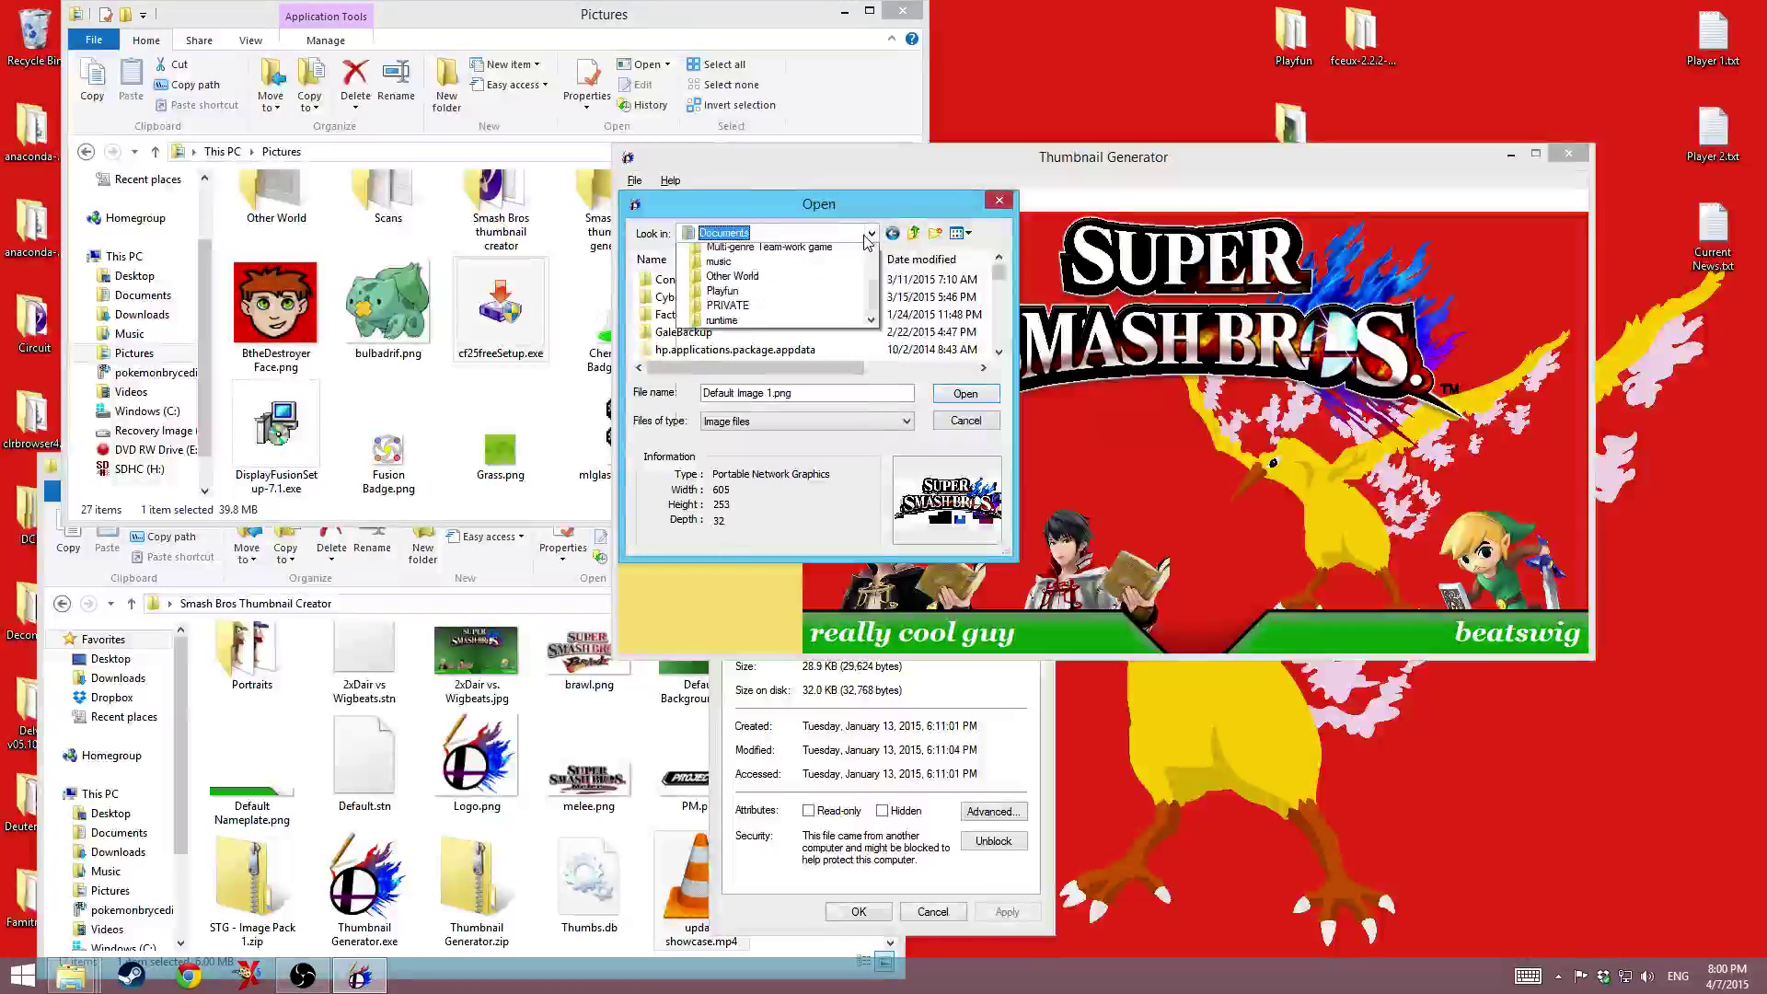
click(746, 266)
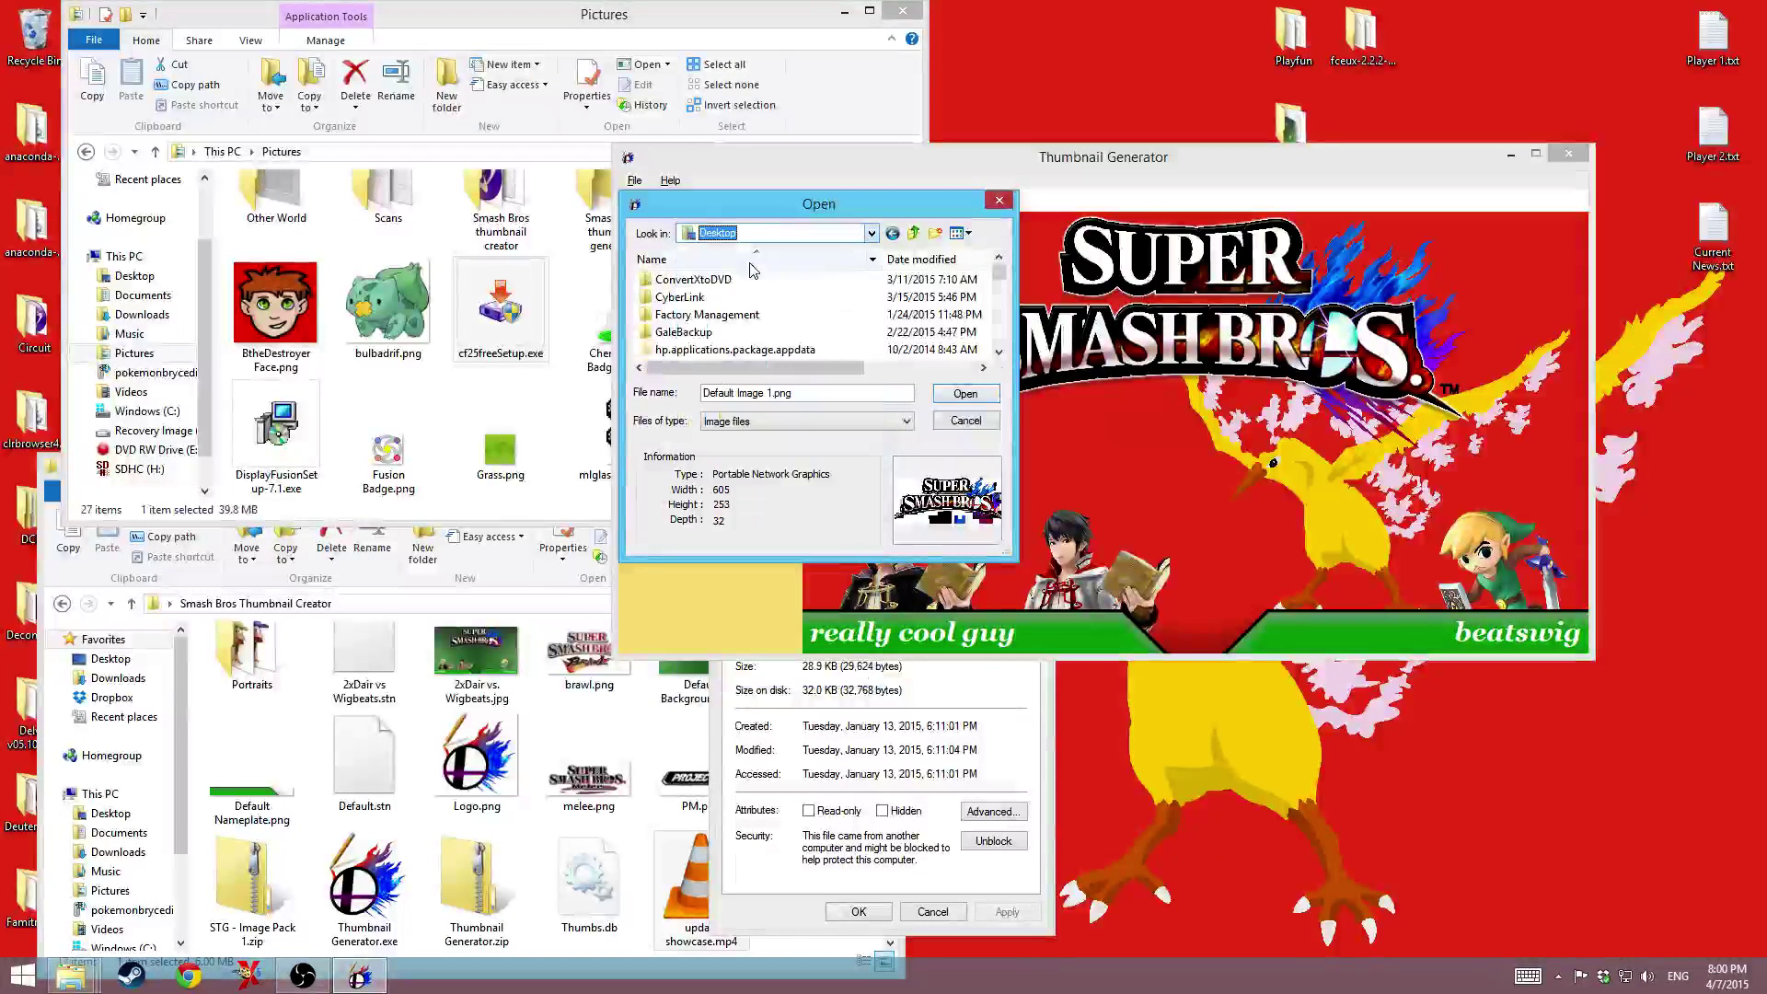
- Open the Smash Bros Thumbnail Creator folder and load brawl.png as Image 1
scroll(759, 325, down, 3)
scroll(758, 325, down, 6)
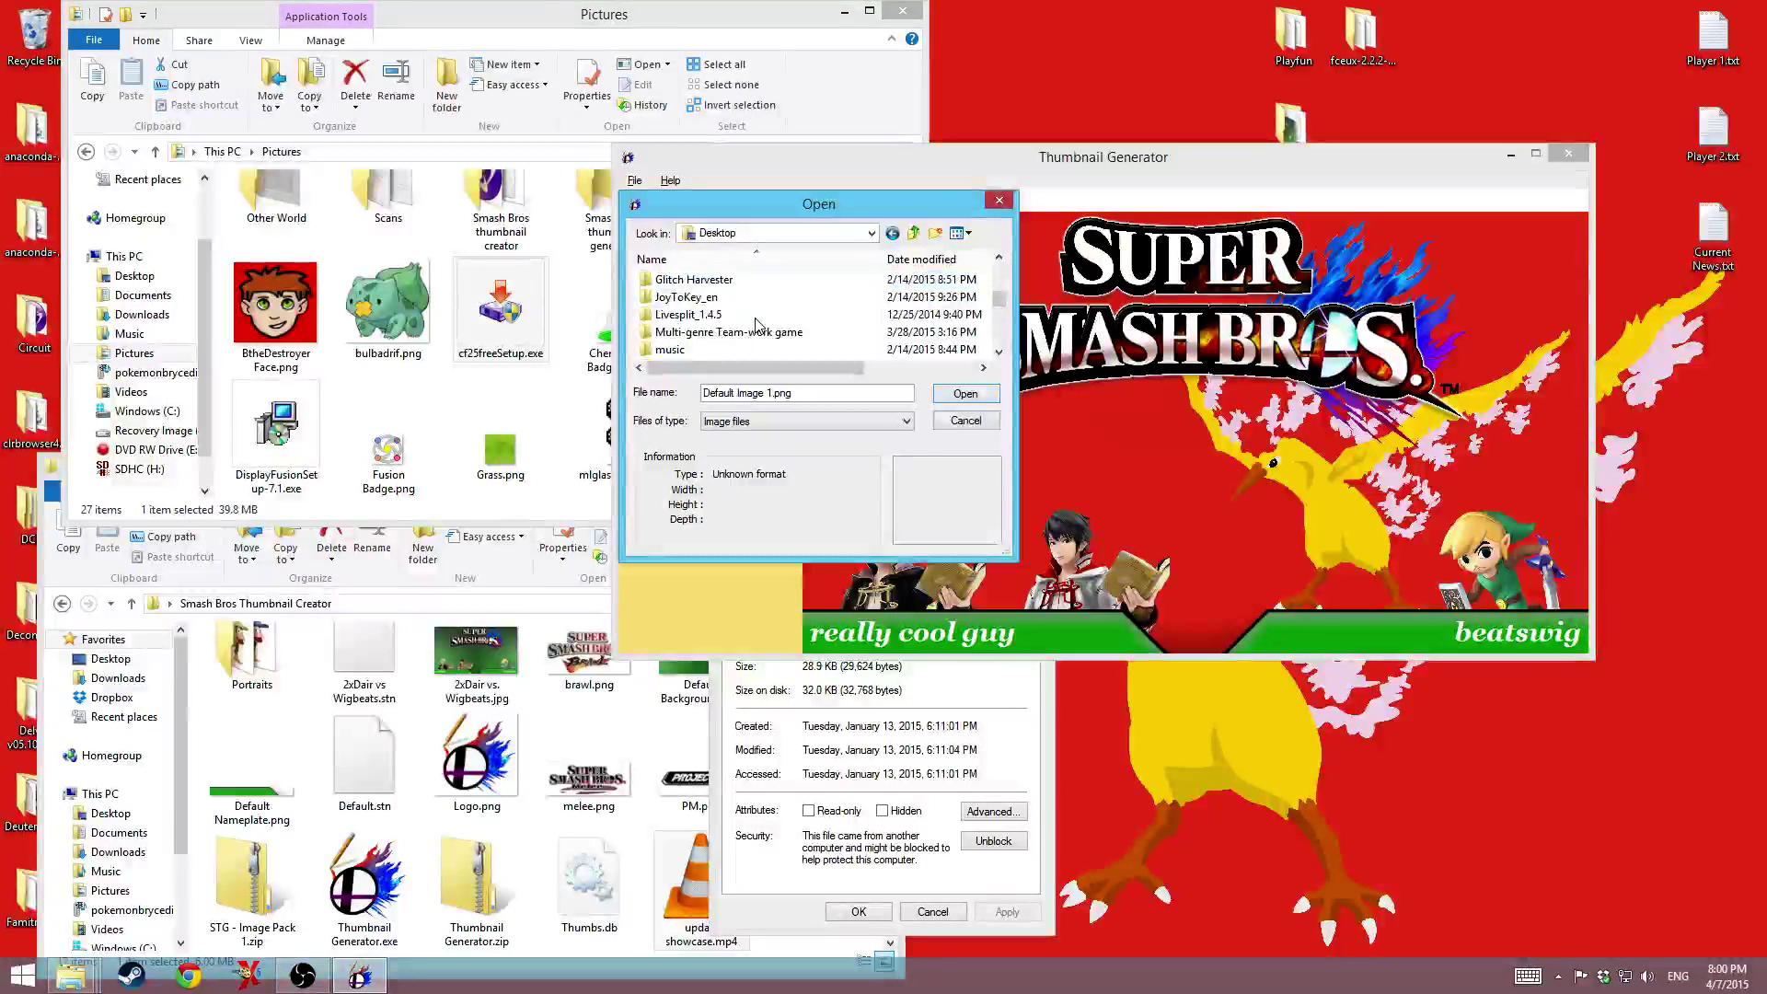
key(Return)
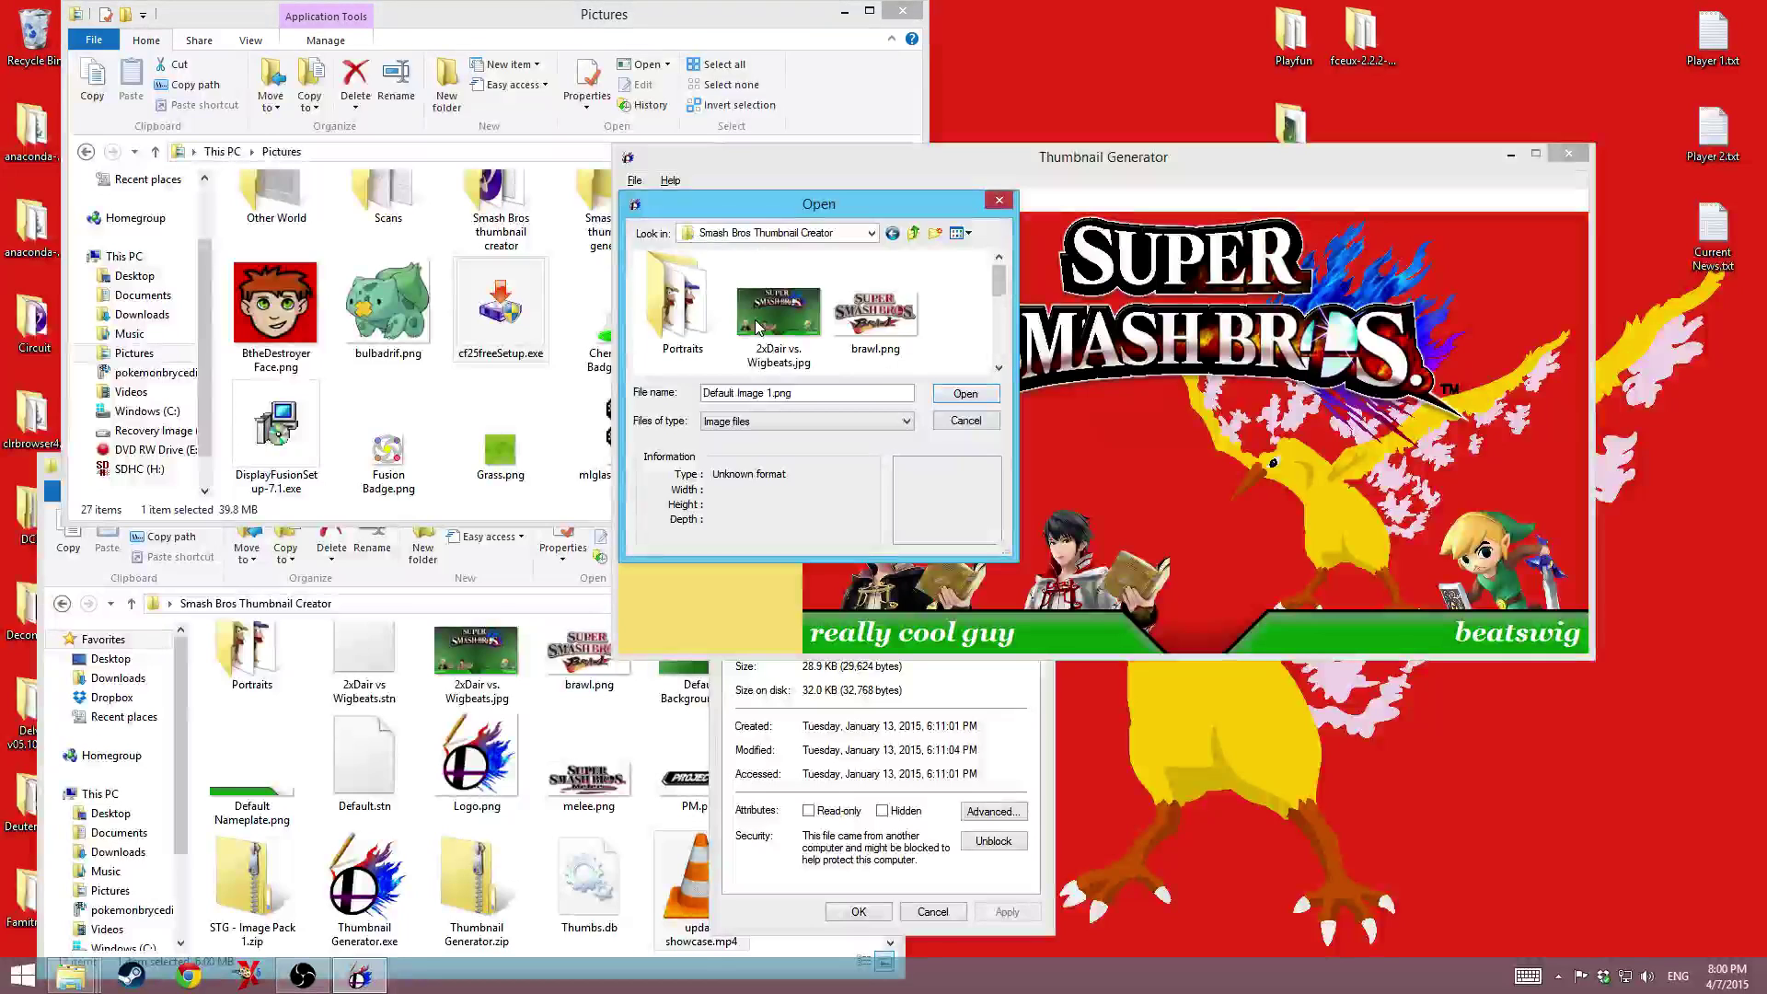
click(759, 327)
click(874, 329)
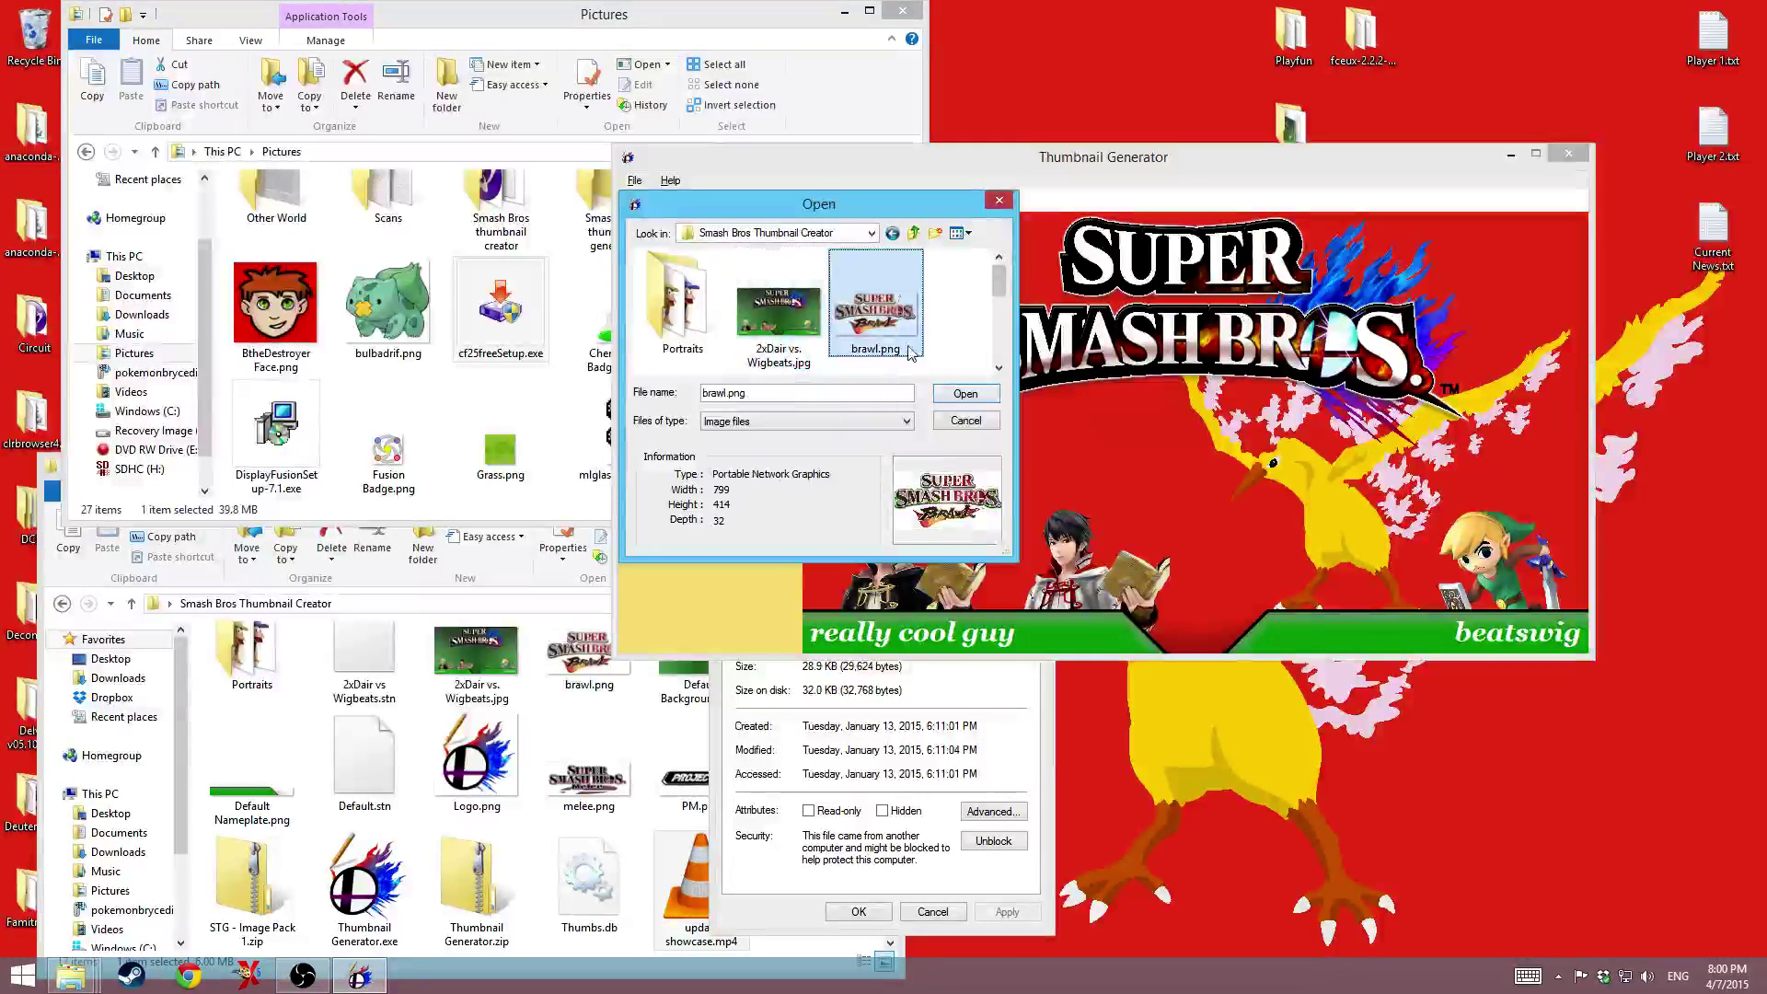
double_click(883, 317)
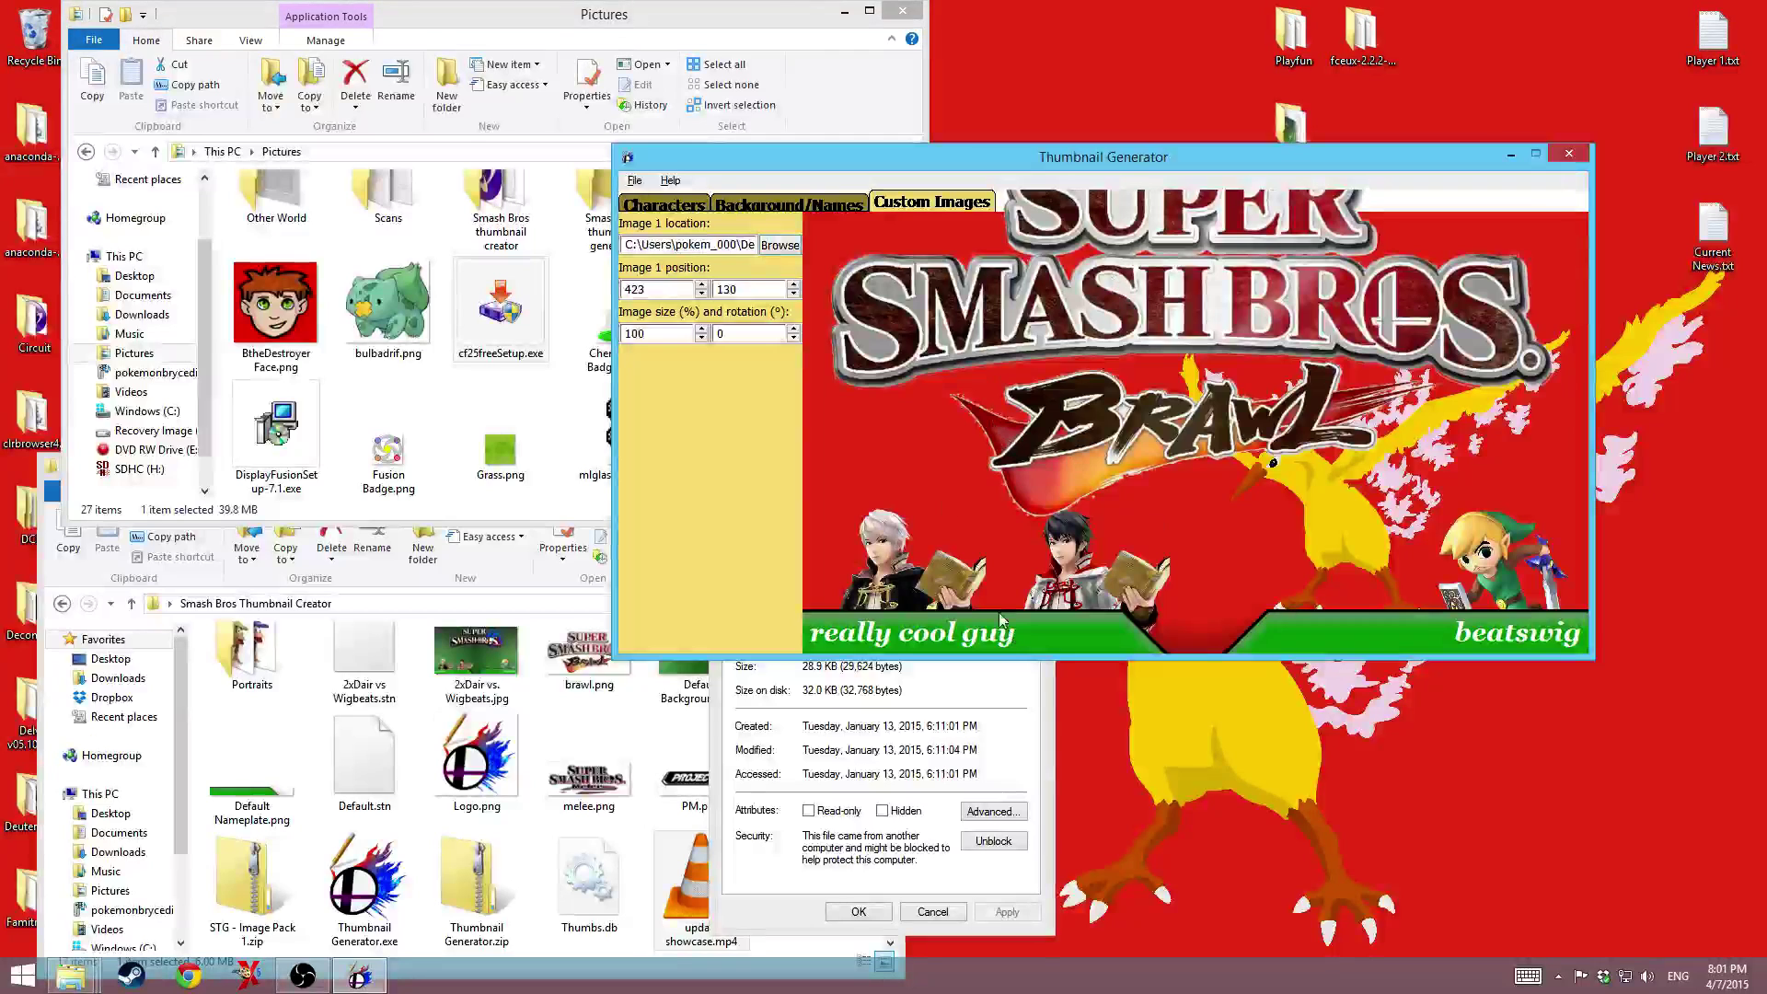
- Shrink the Brawl logo to about 20% and lower it to Y ≈ 409 between the nameplates
drag(702, 340, 702, 340)
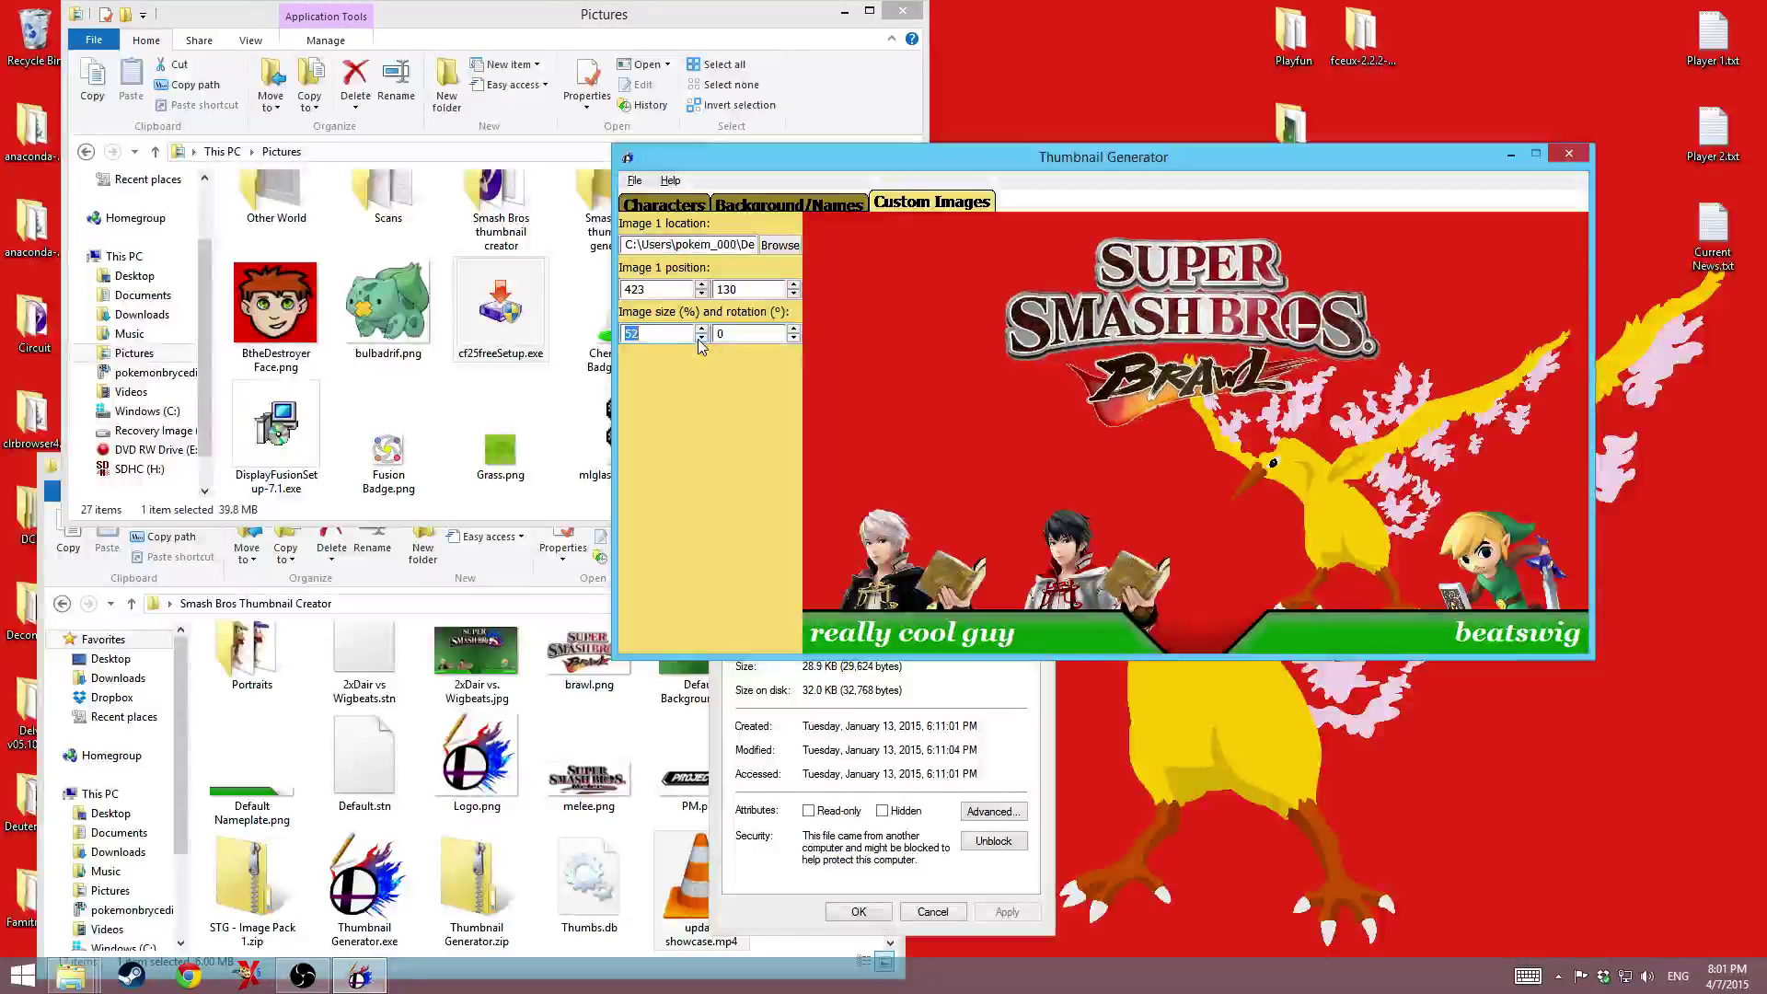
click(793, 285)
drag(793, 288, 794, 289)
drag(702, 338, 704, 343)
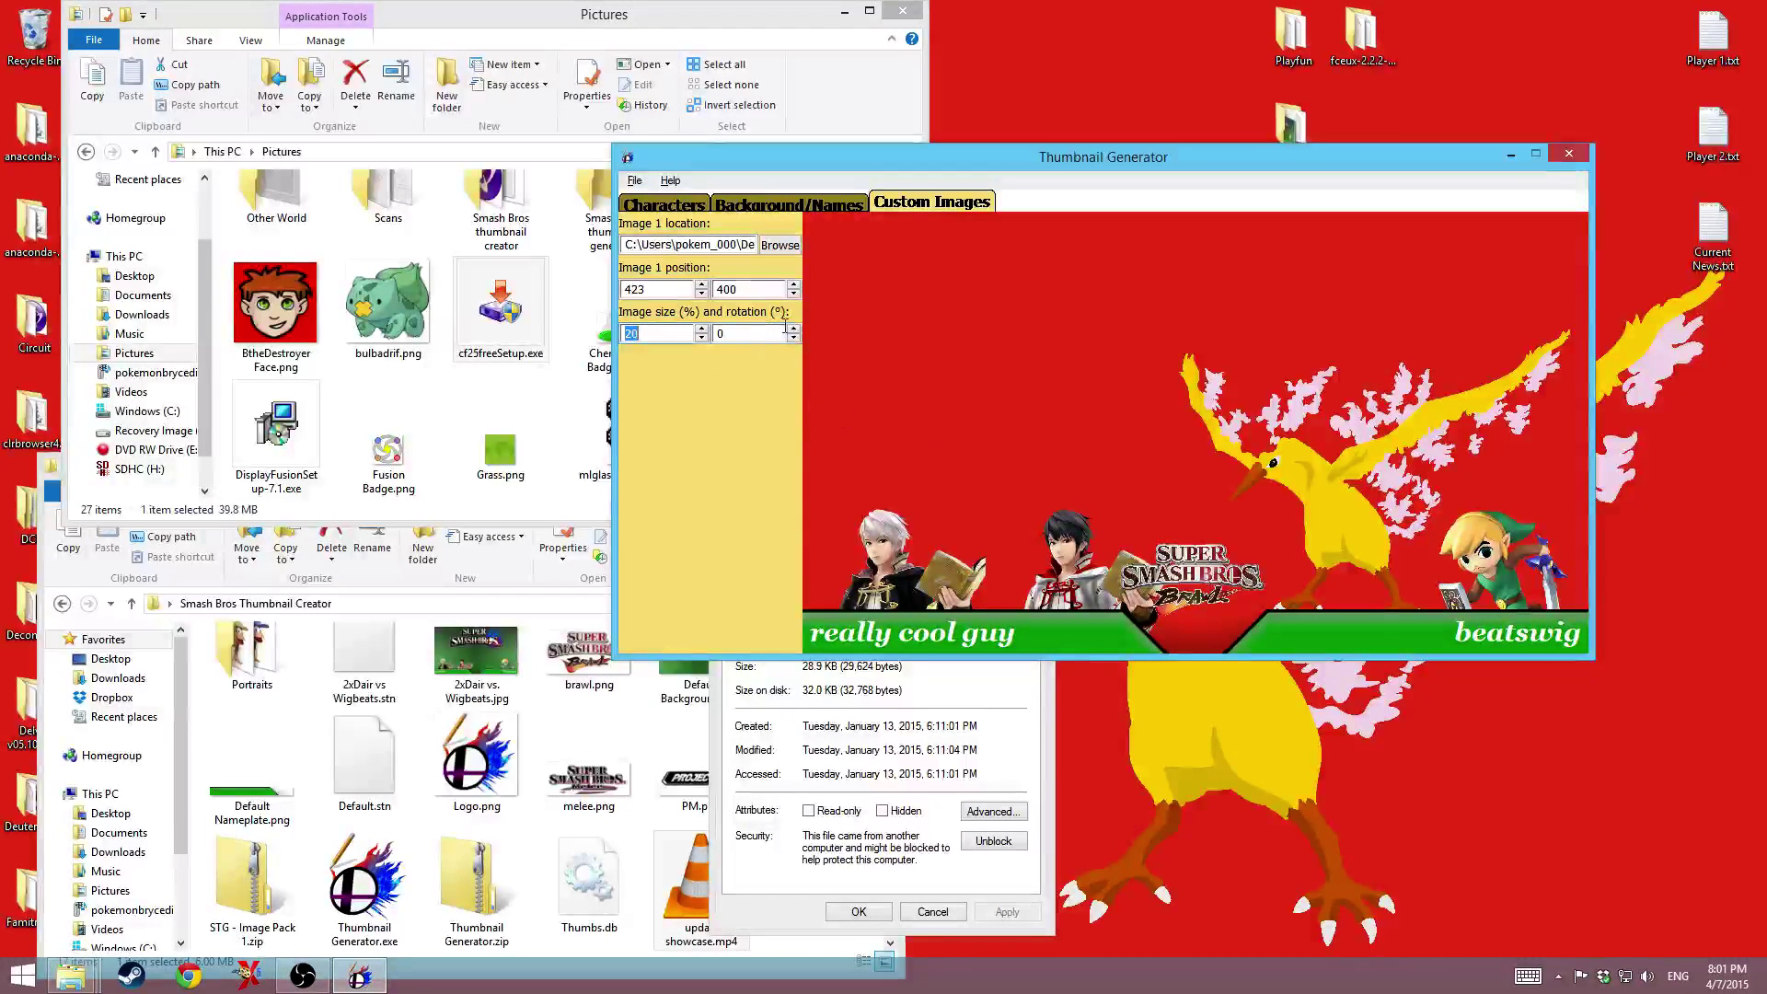
drag(795, 284, 797, 288)
- Try PM.png, then load melee.png, enlarging it to 50% and raising it slightly
click(779, 244)
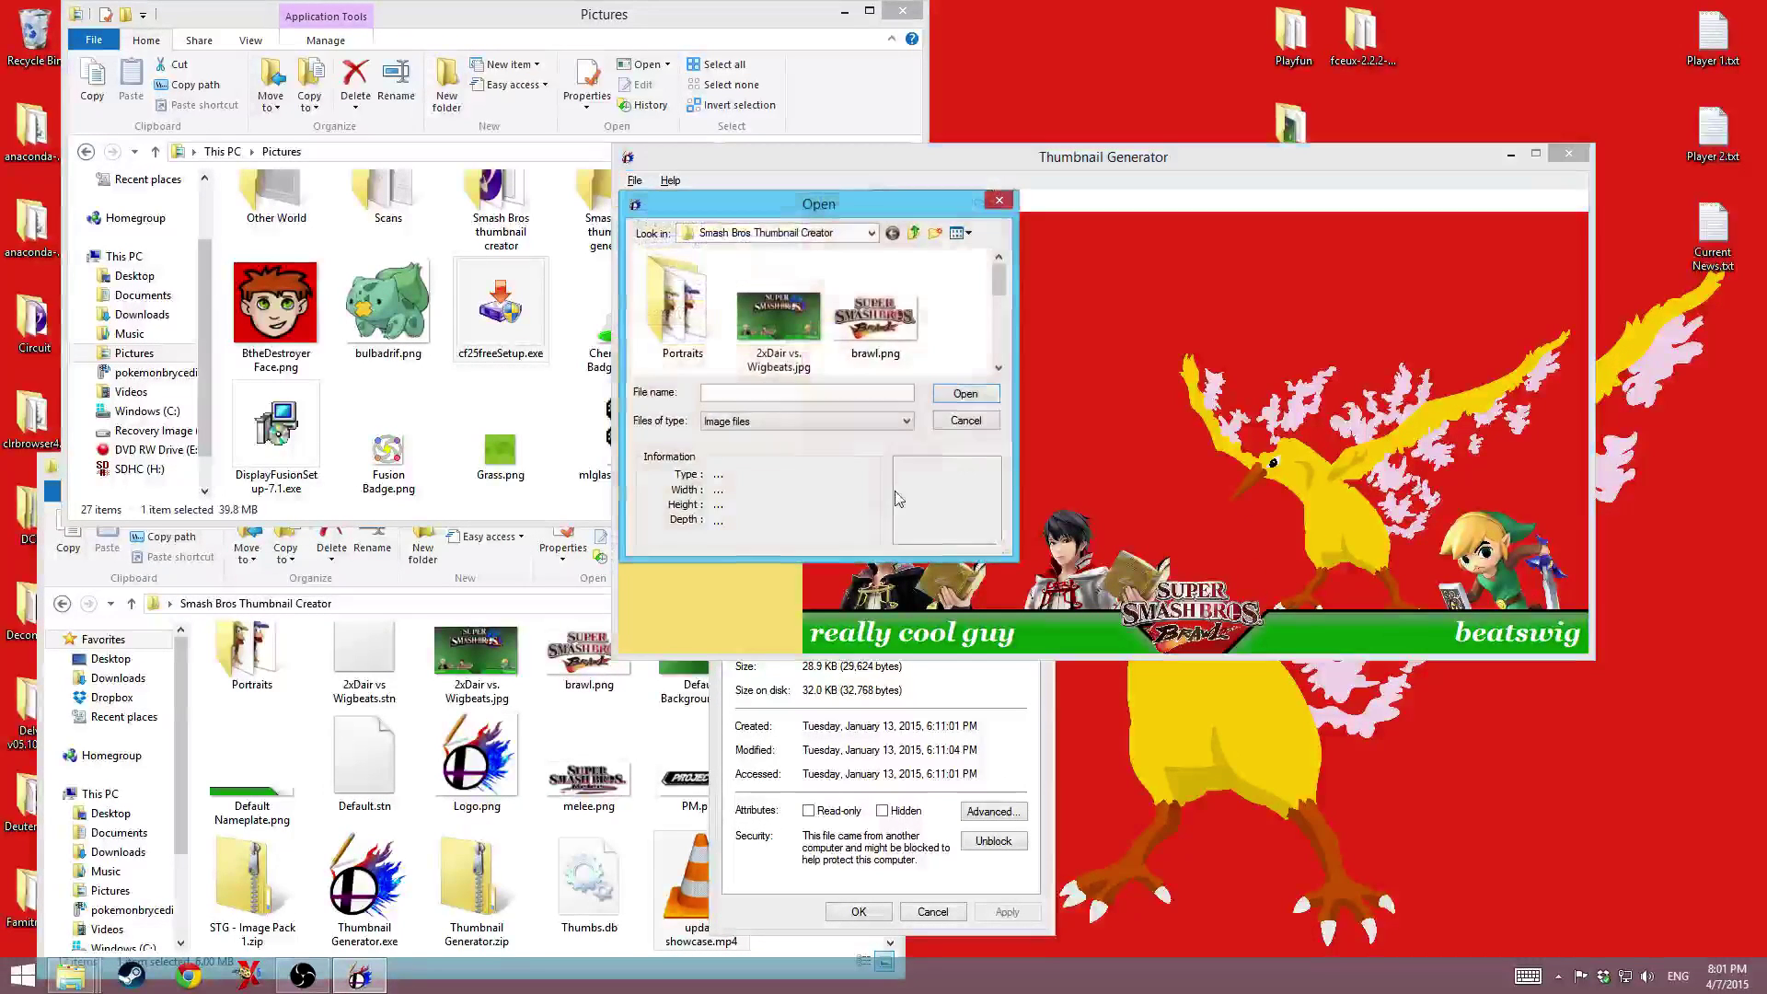
scroll(865, 332, down, 3)
double_click(873, 341)
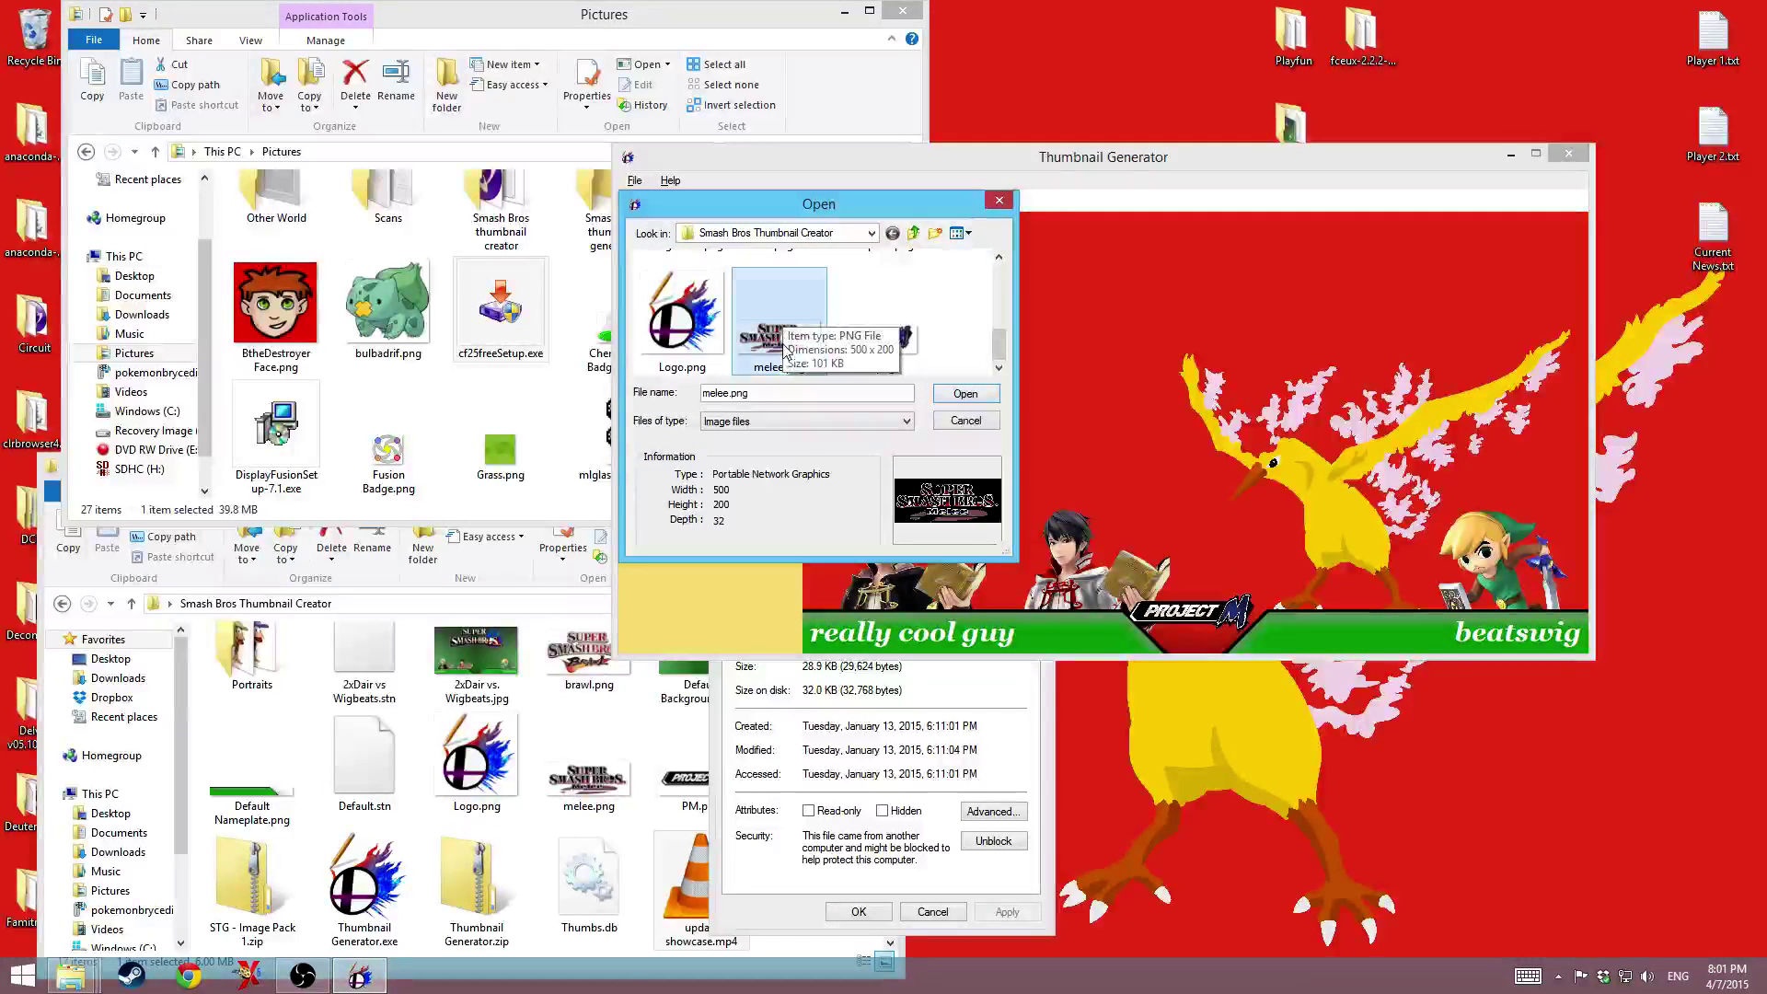
double_click(787, 358)
click(703, 330)
click(702, 330)
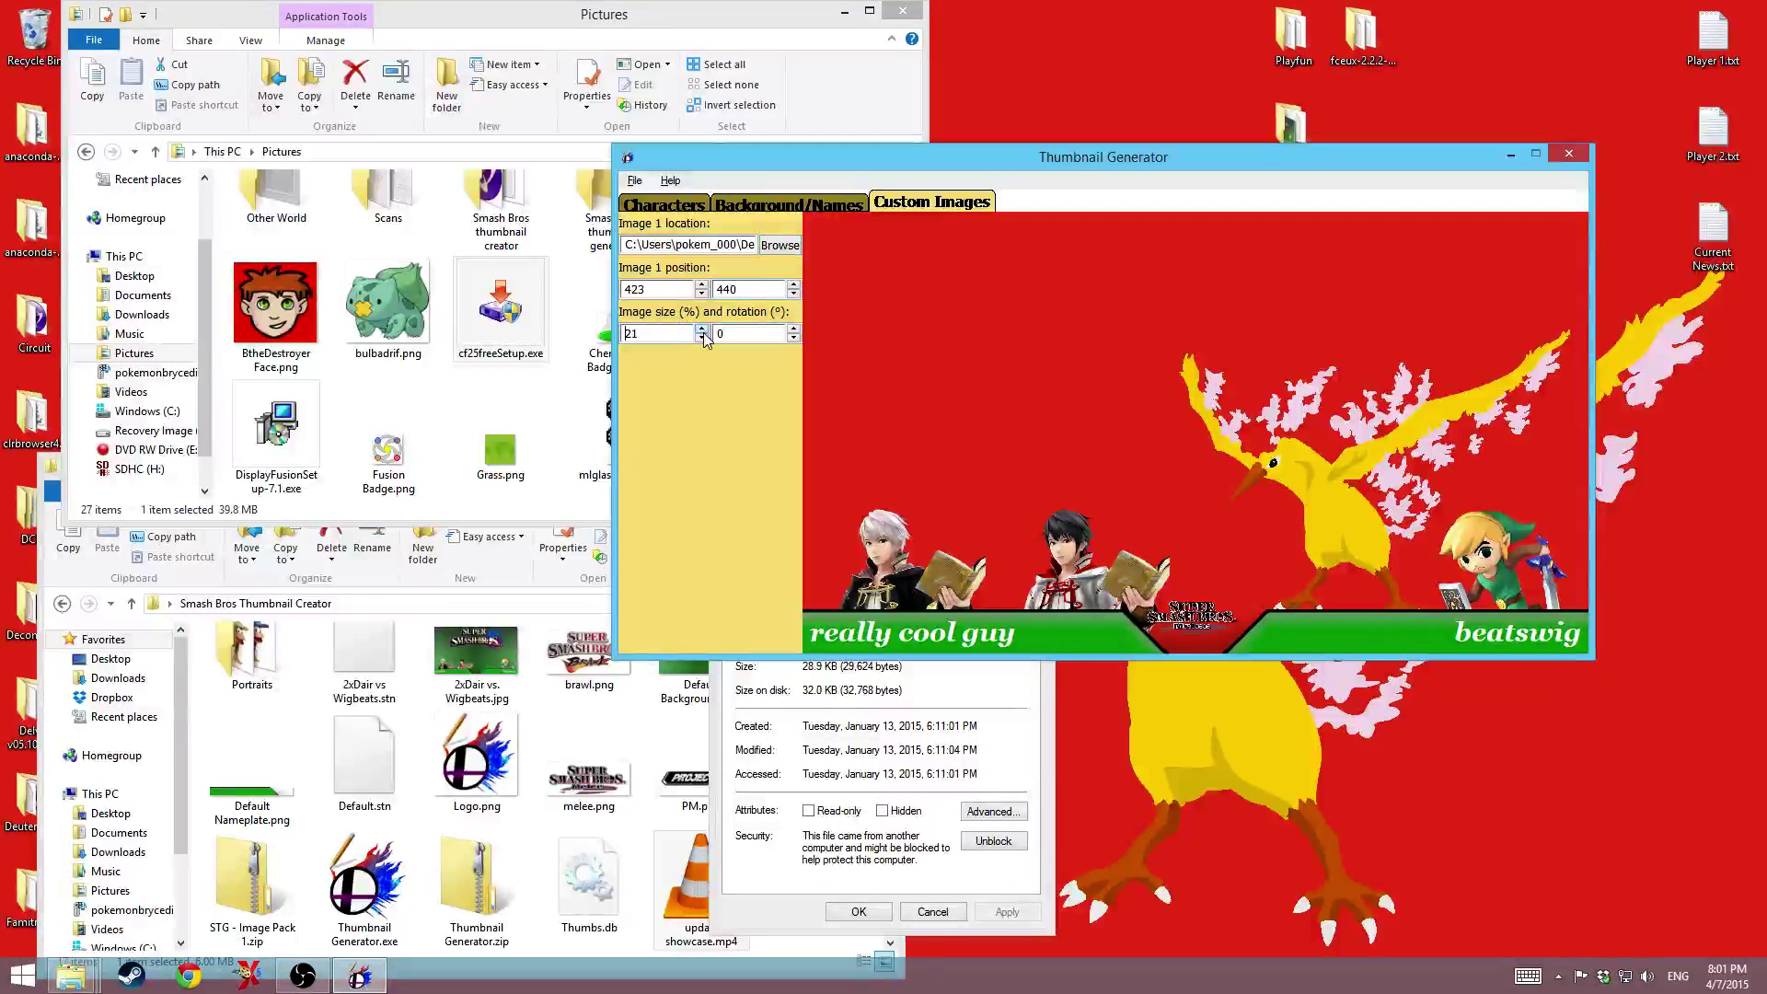
click(702, 330)
click(702, 329)
click(702, 330)
click(702, 330)
click(702, 329)
drag(702, 330, 702, 330)
drag(791, 294, 791, 294)
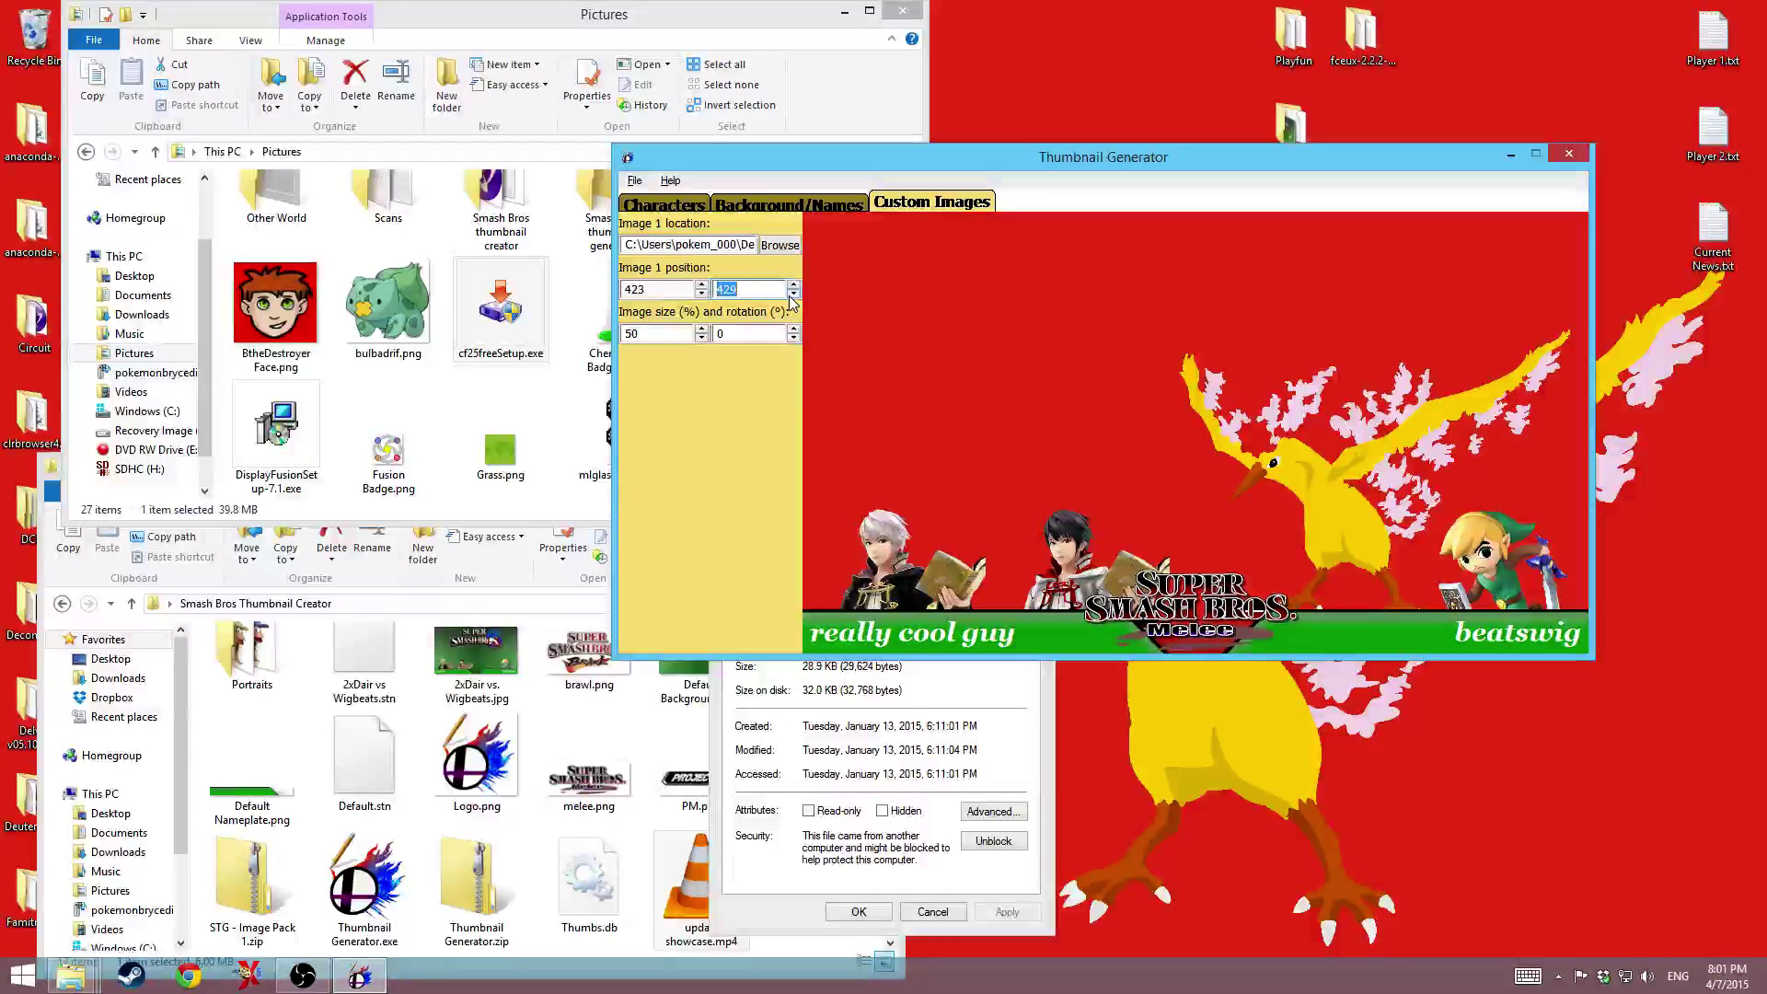
- Load Logo.png as Image 1, with Y at 414 and rotation 25°
click(779, 246)
scroll(721, 330, down, 3)
click(722, 331)
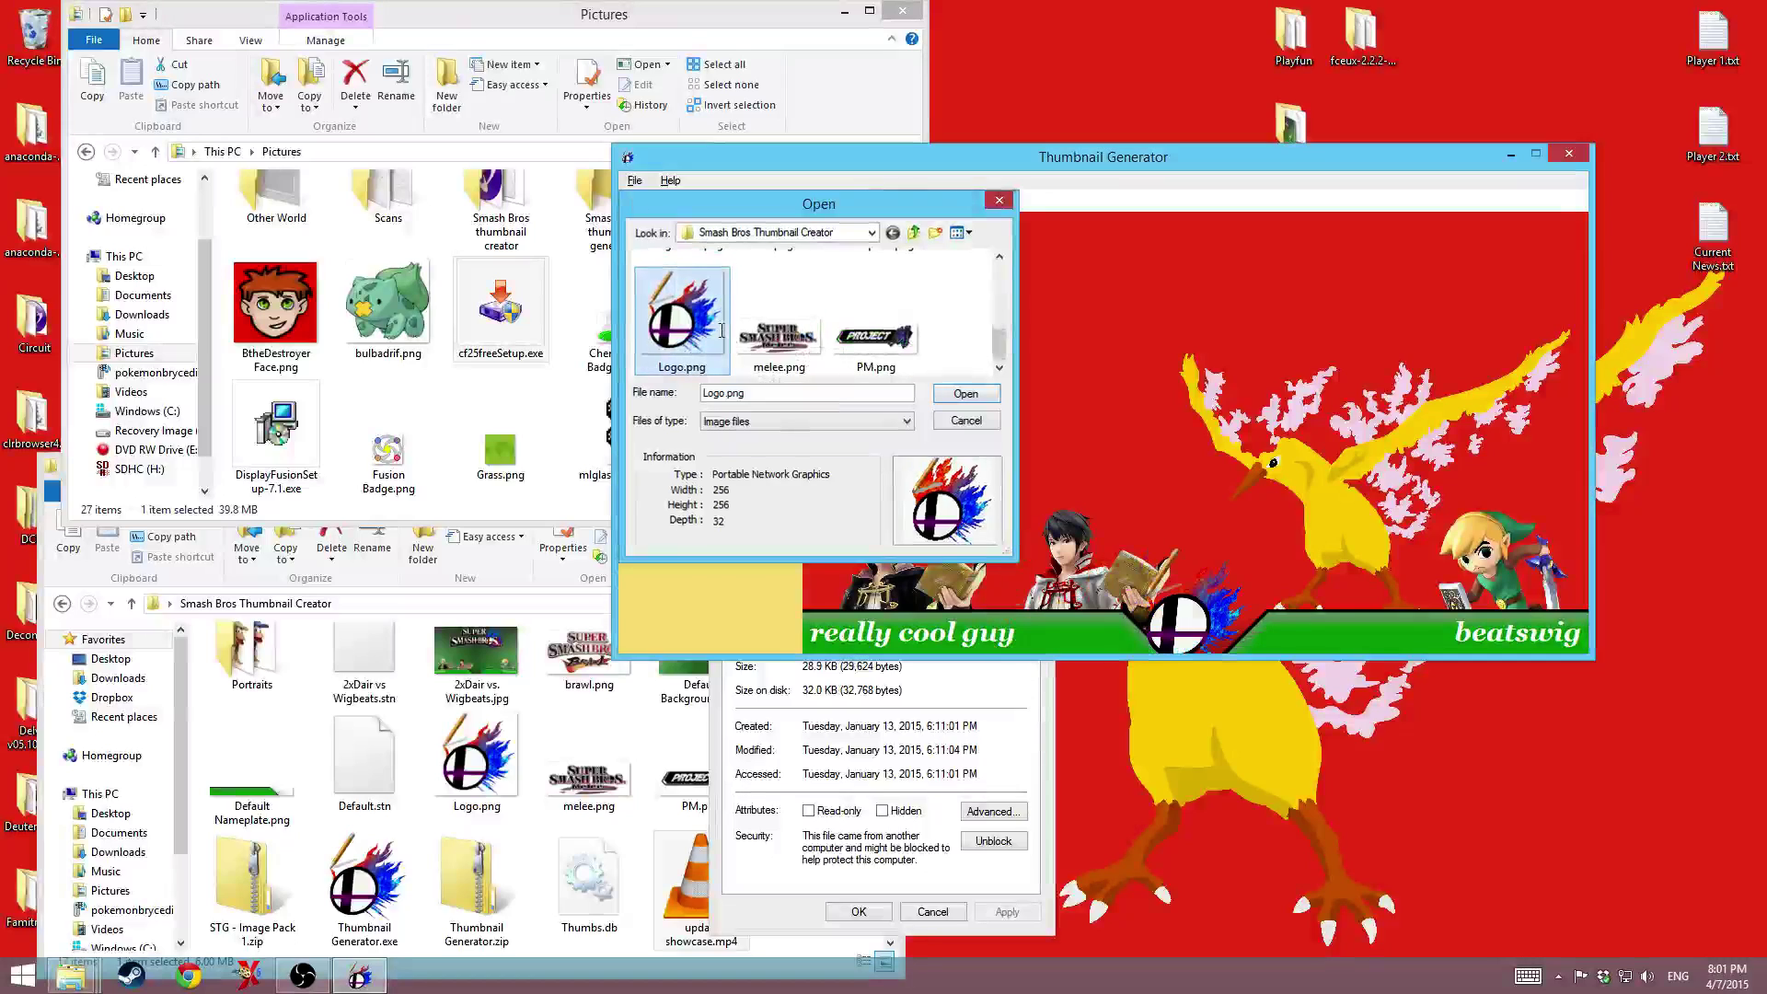
double_click(722, 330)
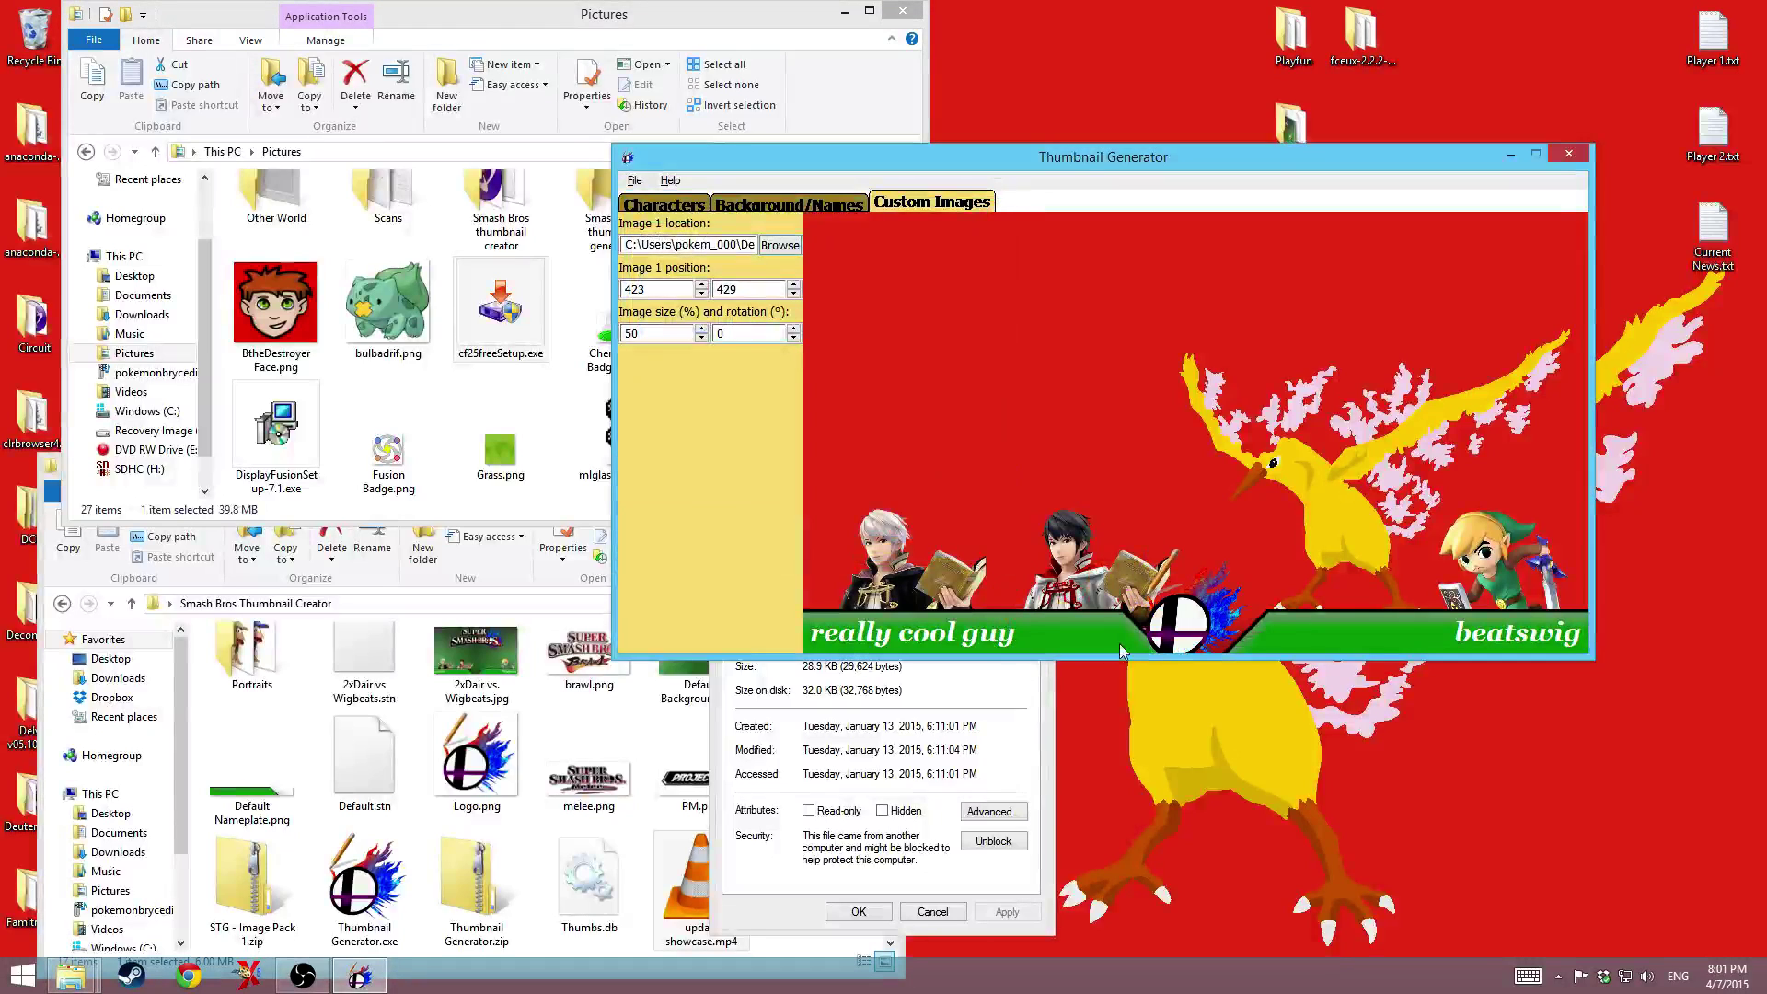
click(793, 294)
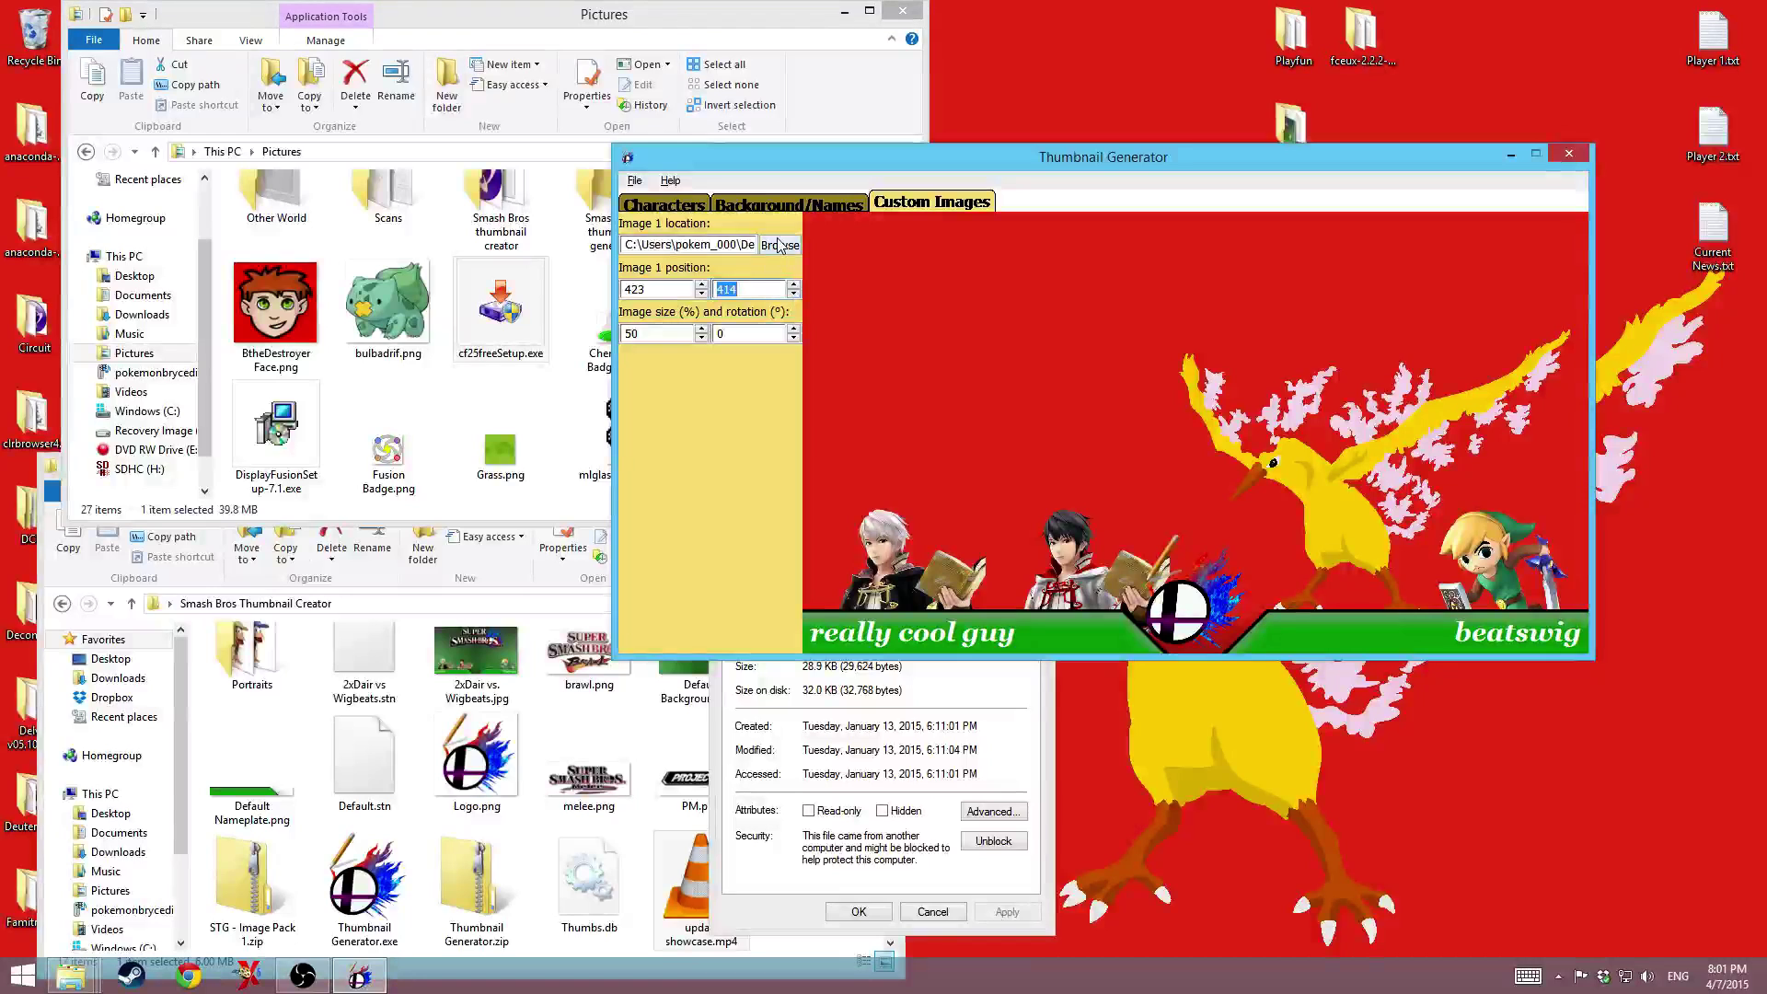
click(793, 329)
click(794, 329)
click(793, 329)
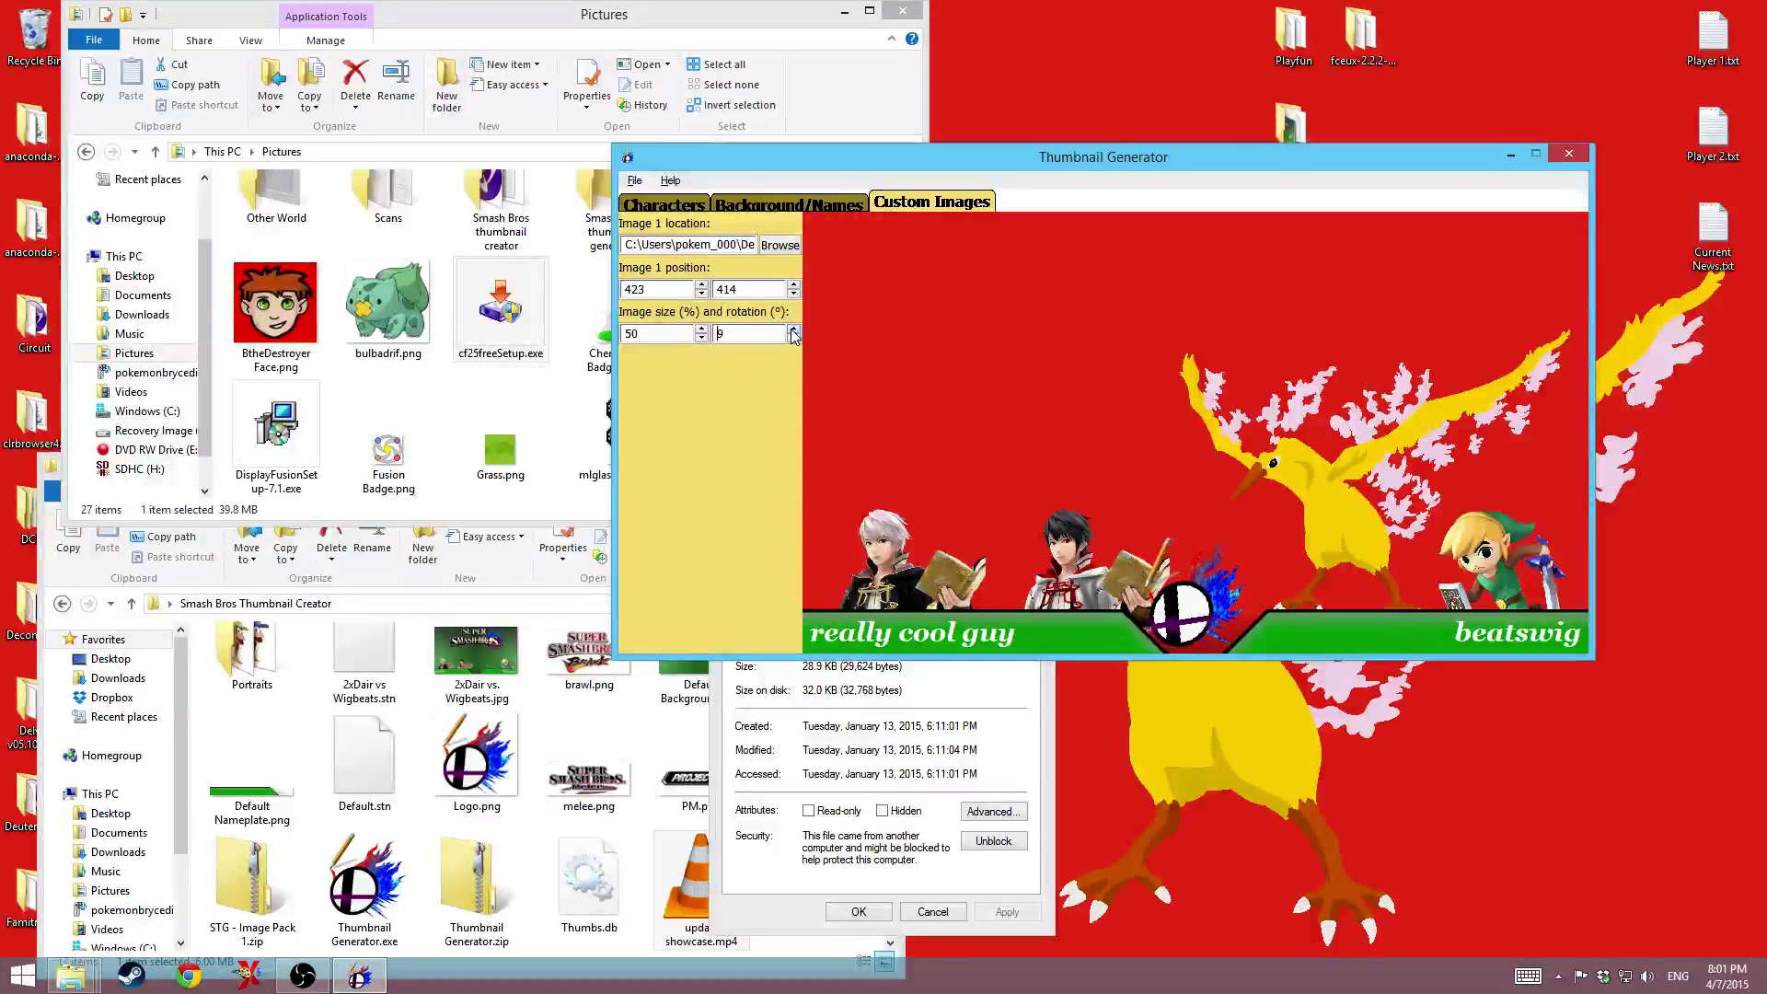
drag(793, 331, 794, 335)
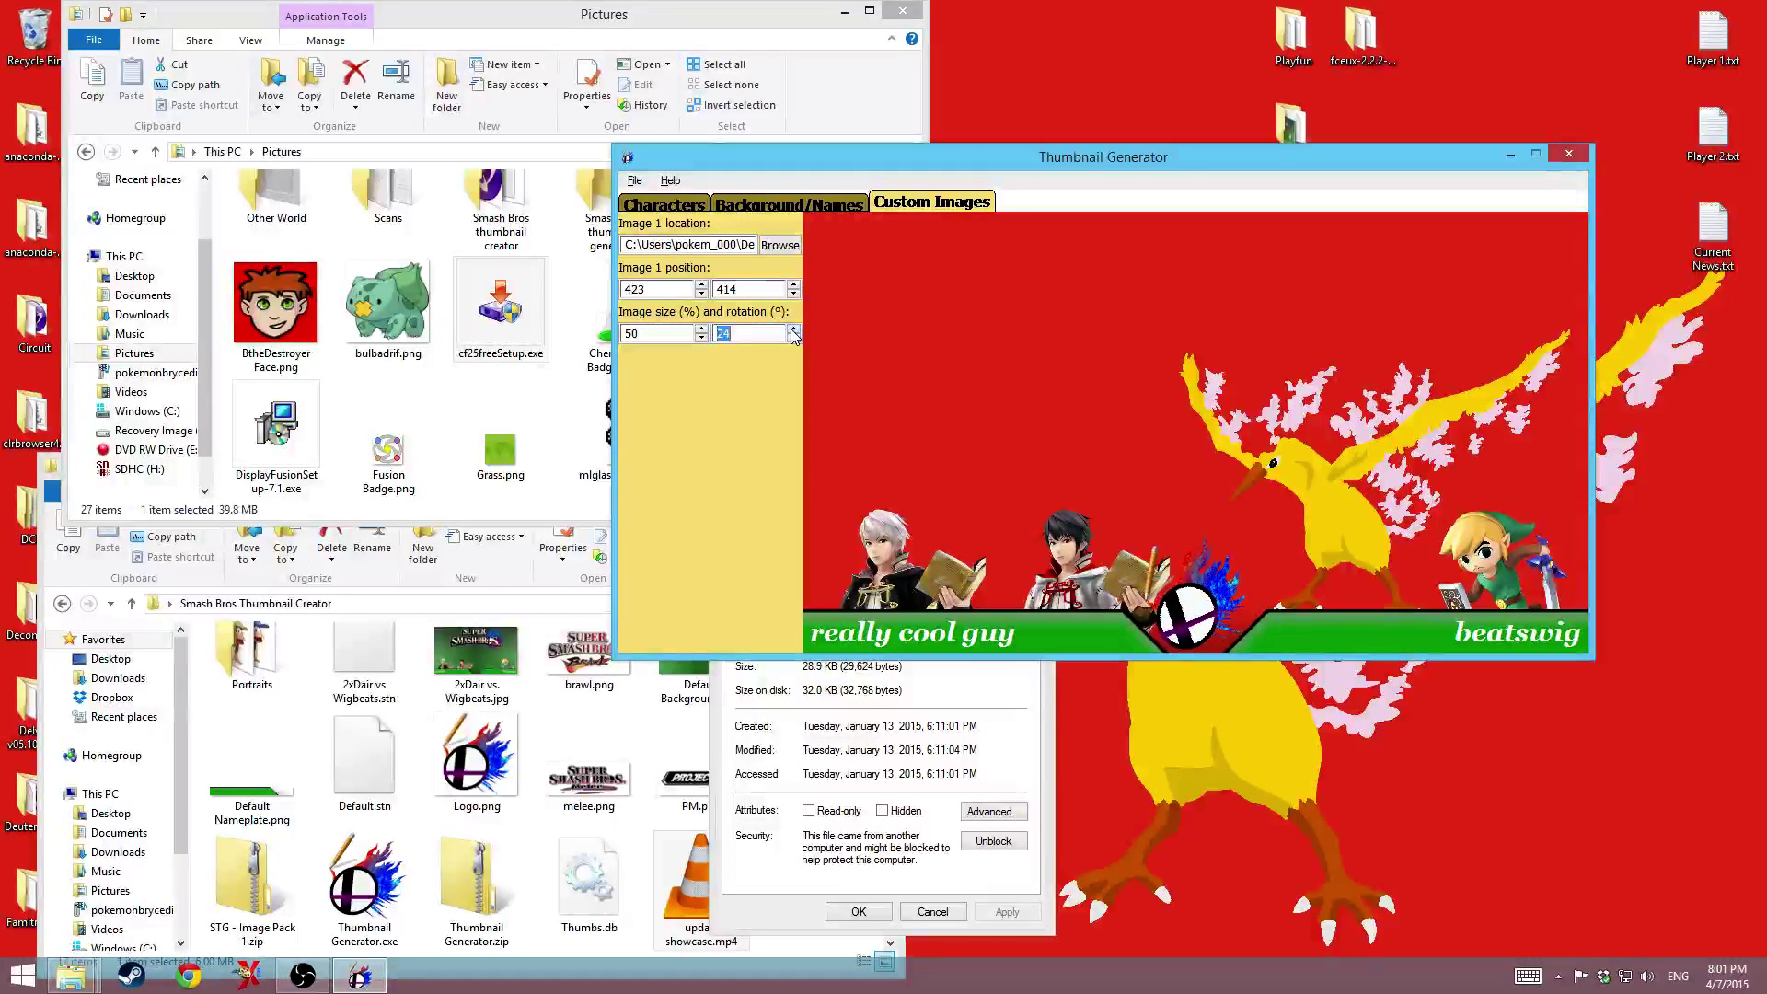
click(794, 339)
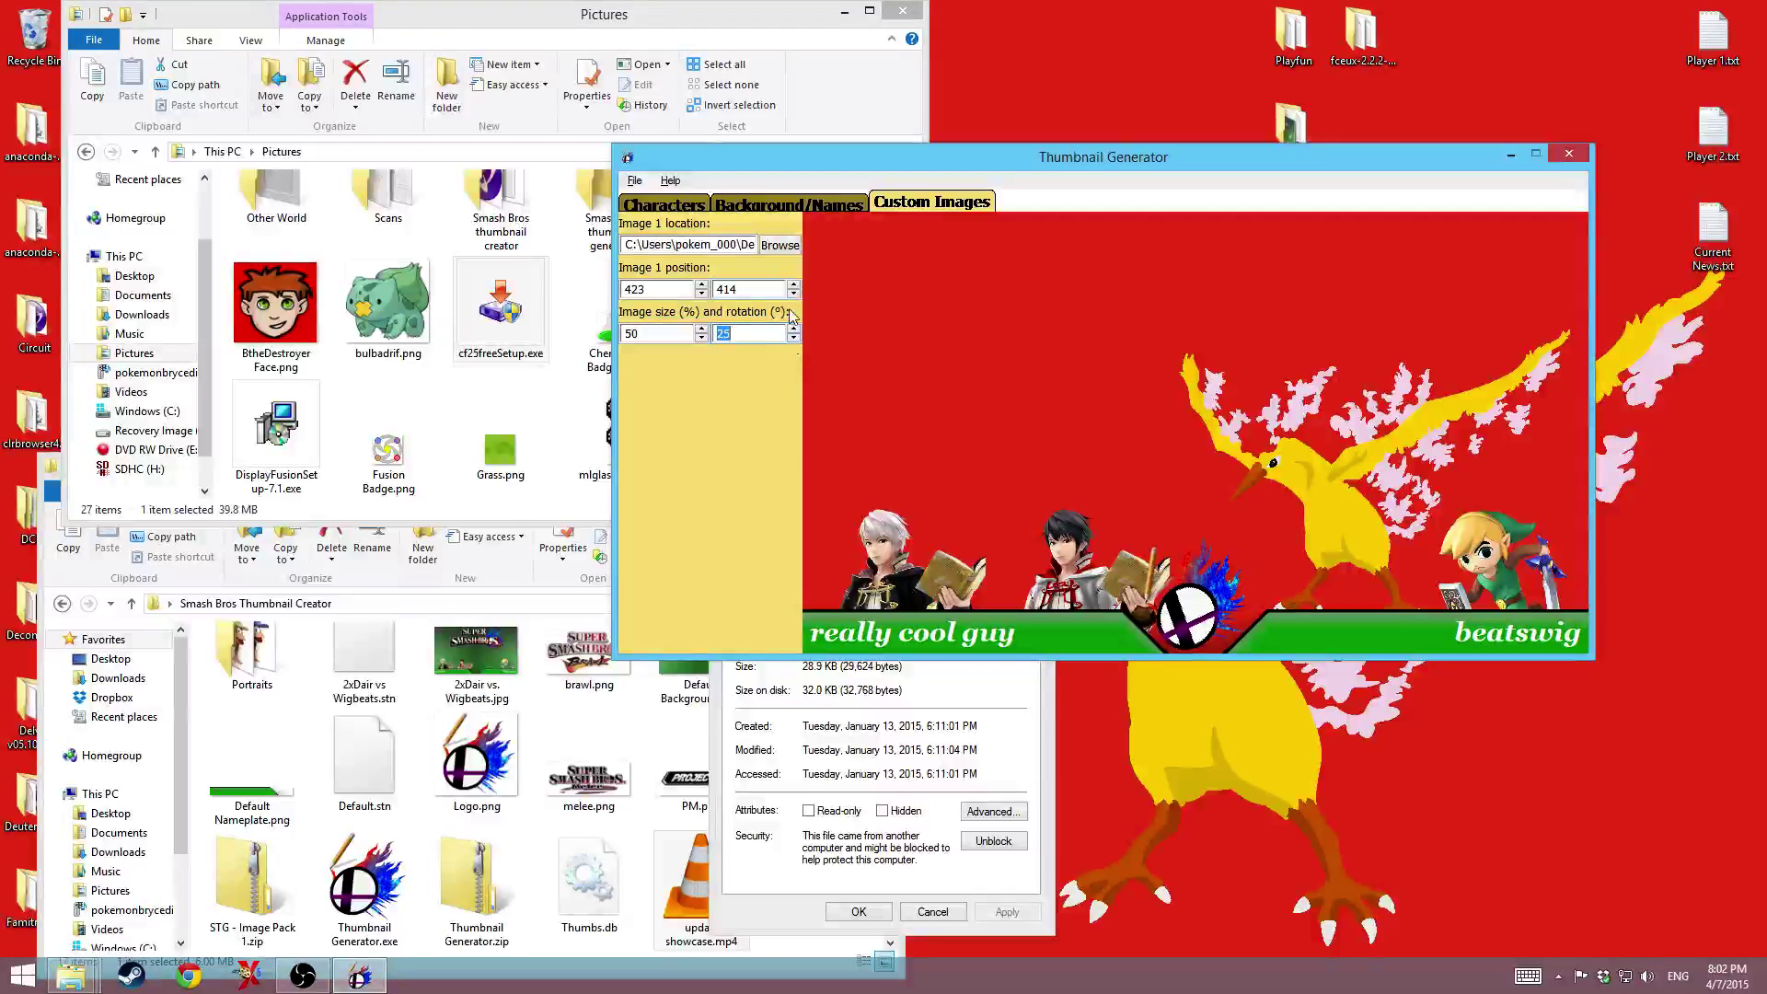
- Replace Image 1 with PM.png and position it at 128, 128
click(779, 245)
scroll(807, 306, down, 3)
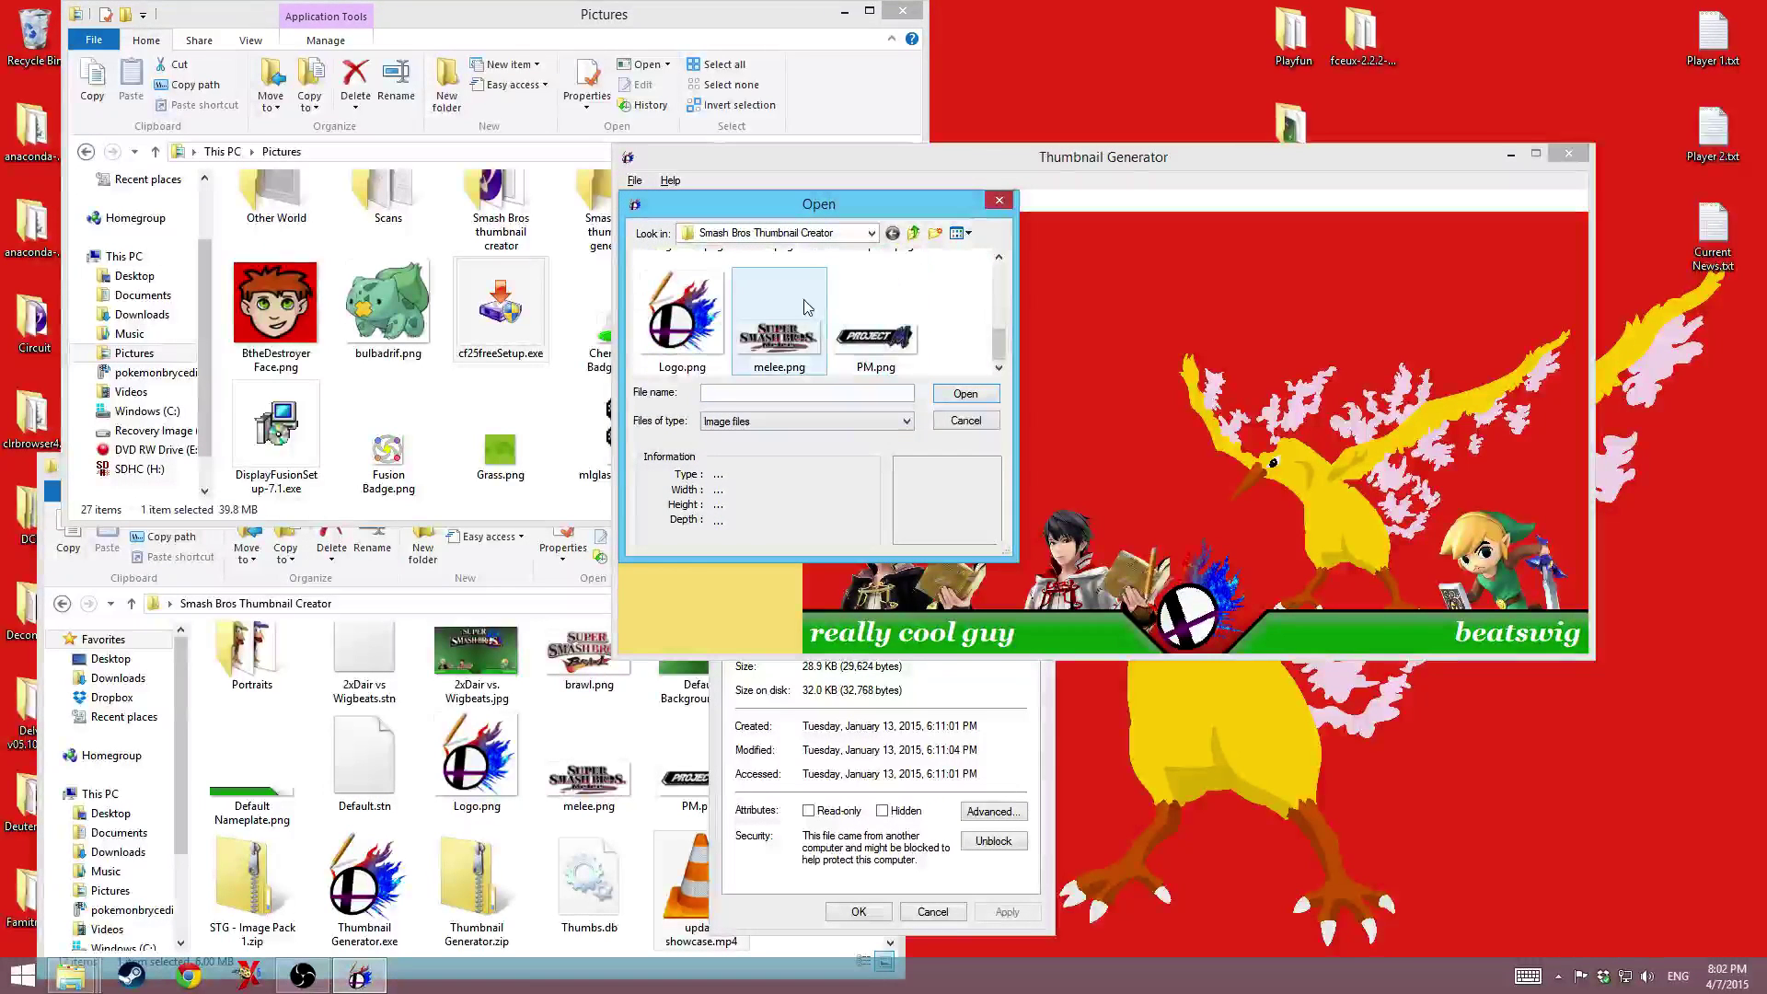
click(874, 320)
key(Return)
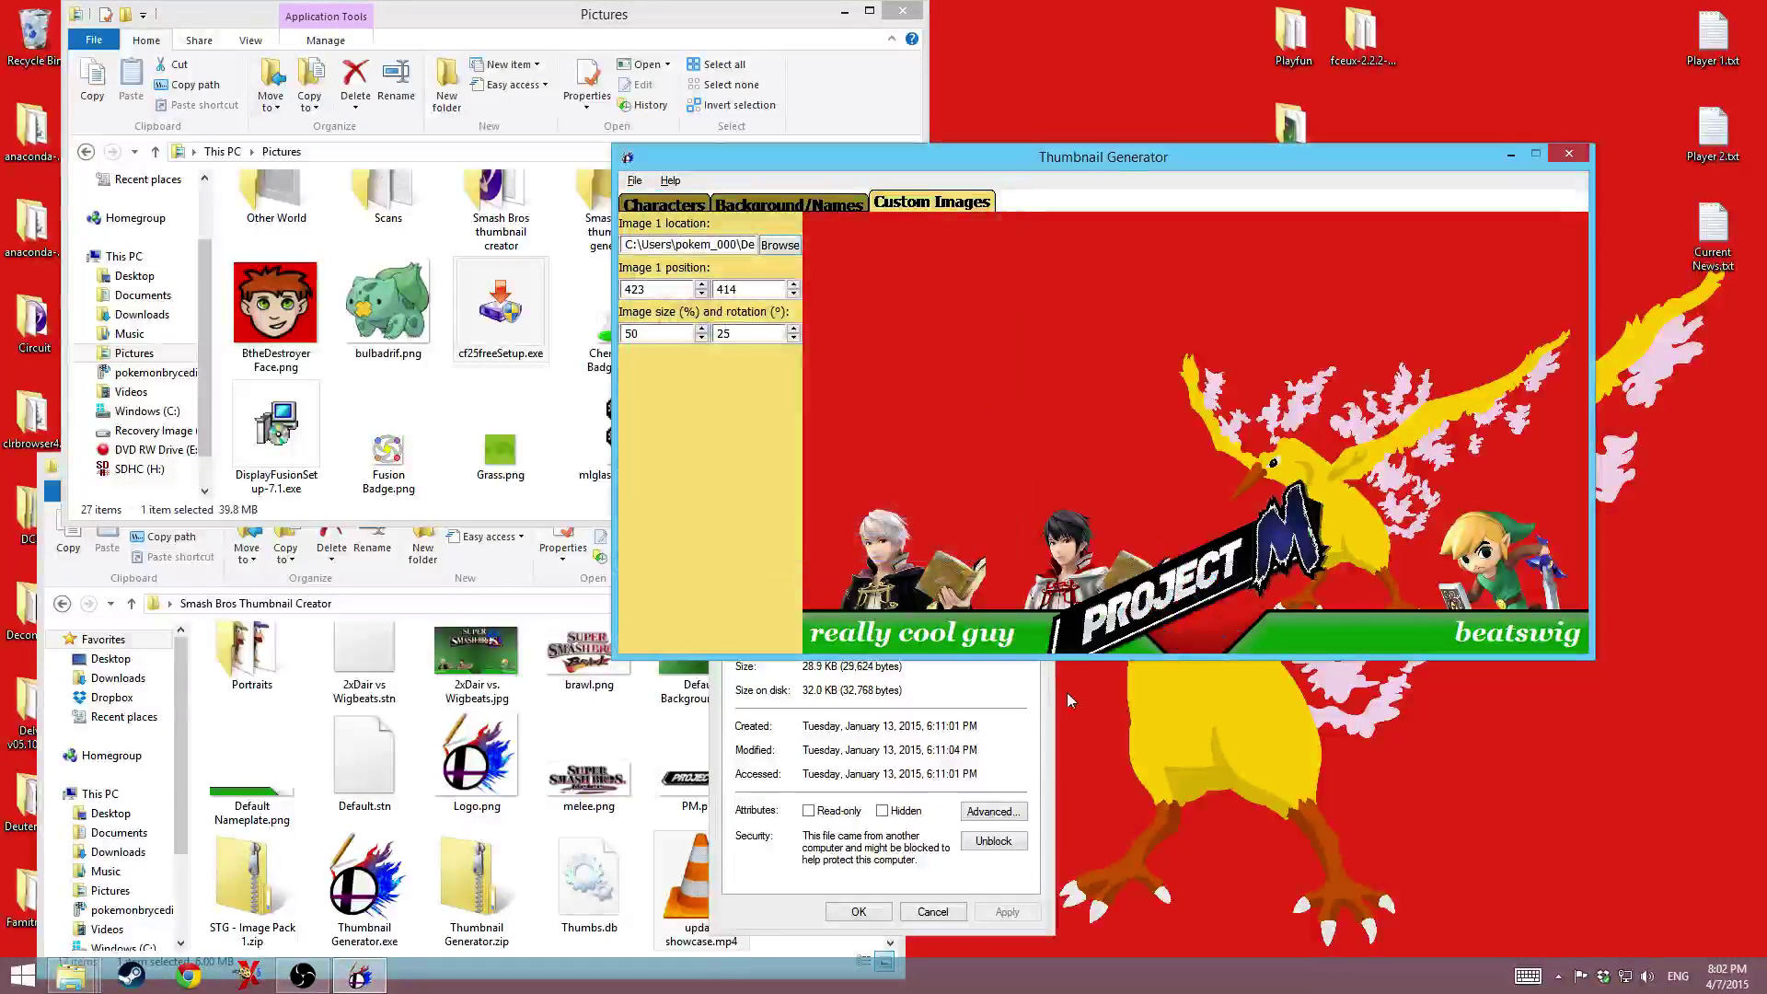
click(793, 293)
click(794, 294)
click(793, 294)
click(794, 294)
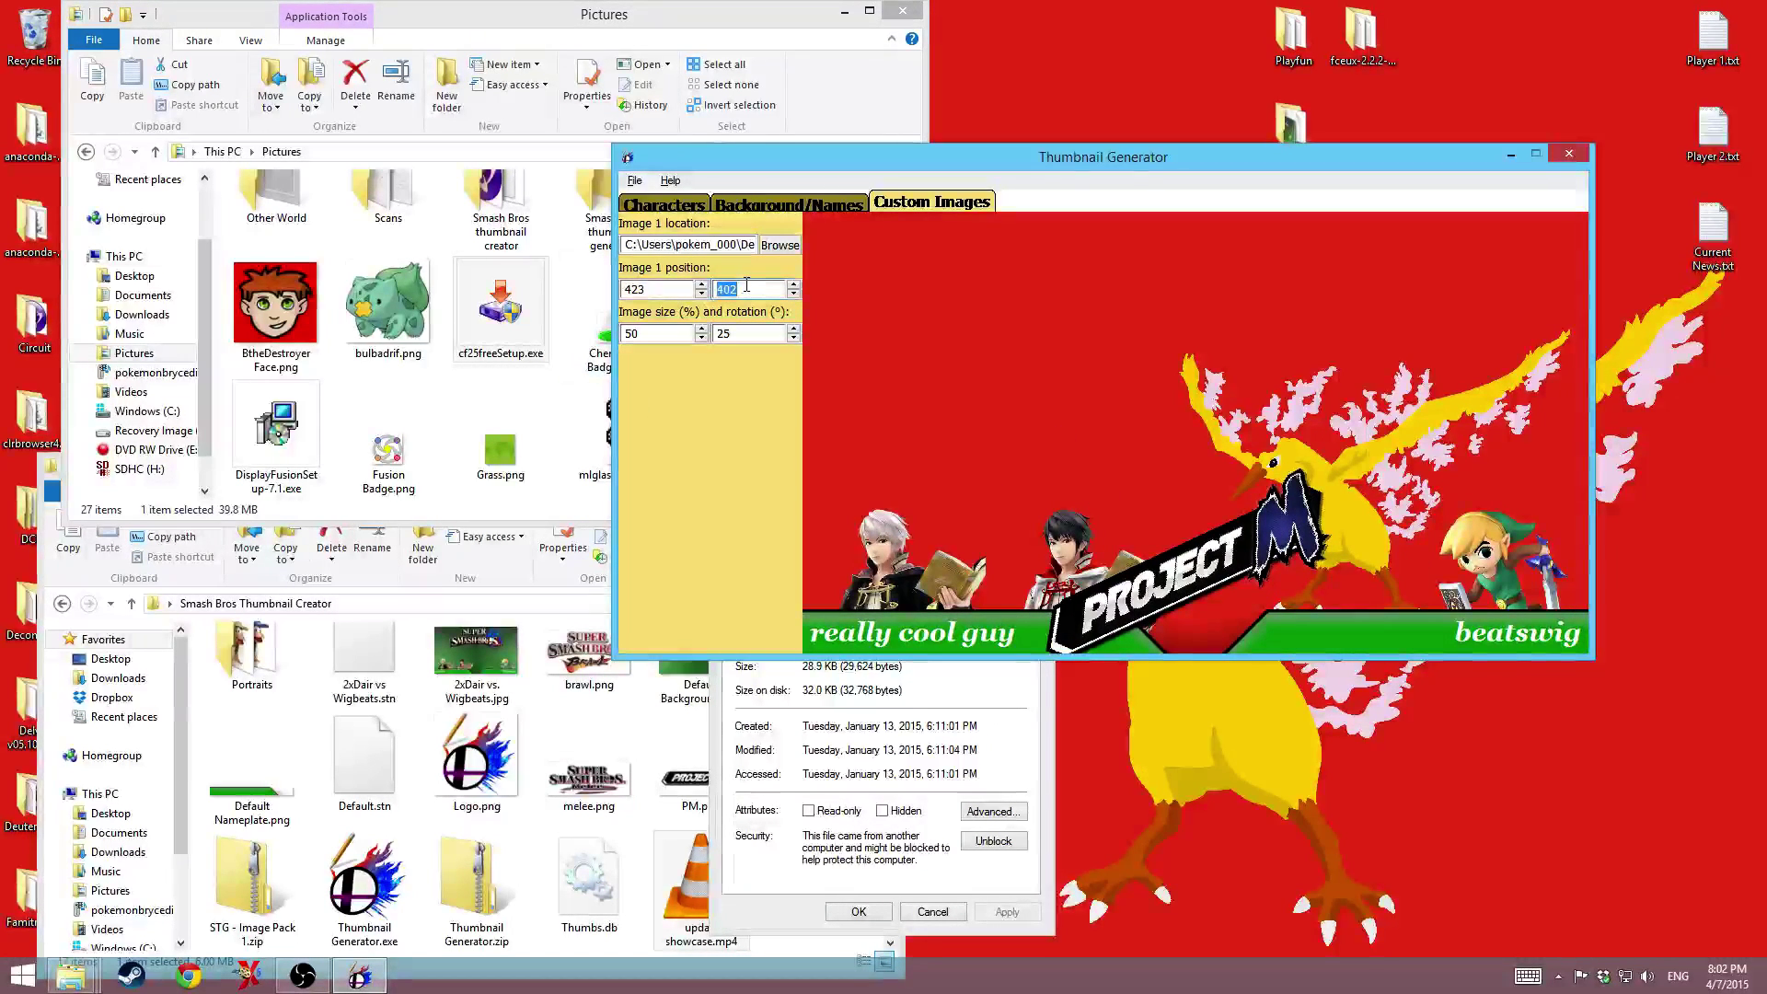
text(128)
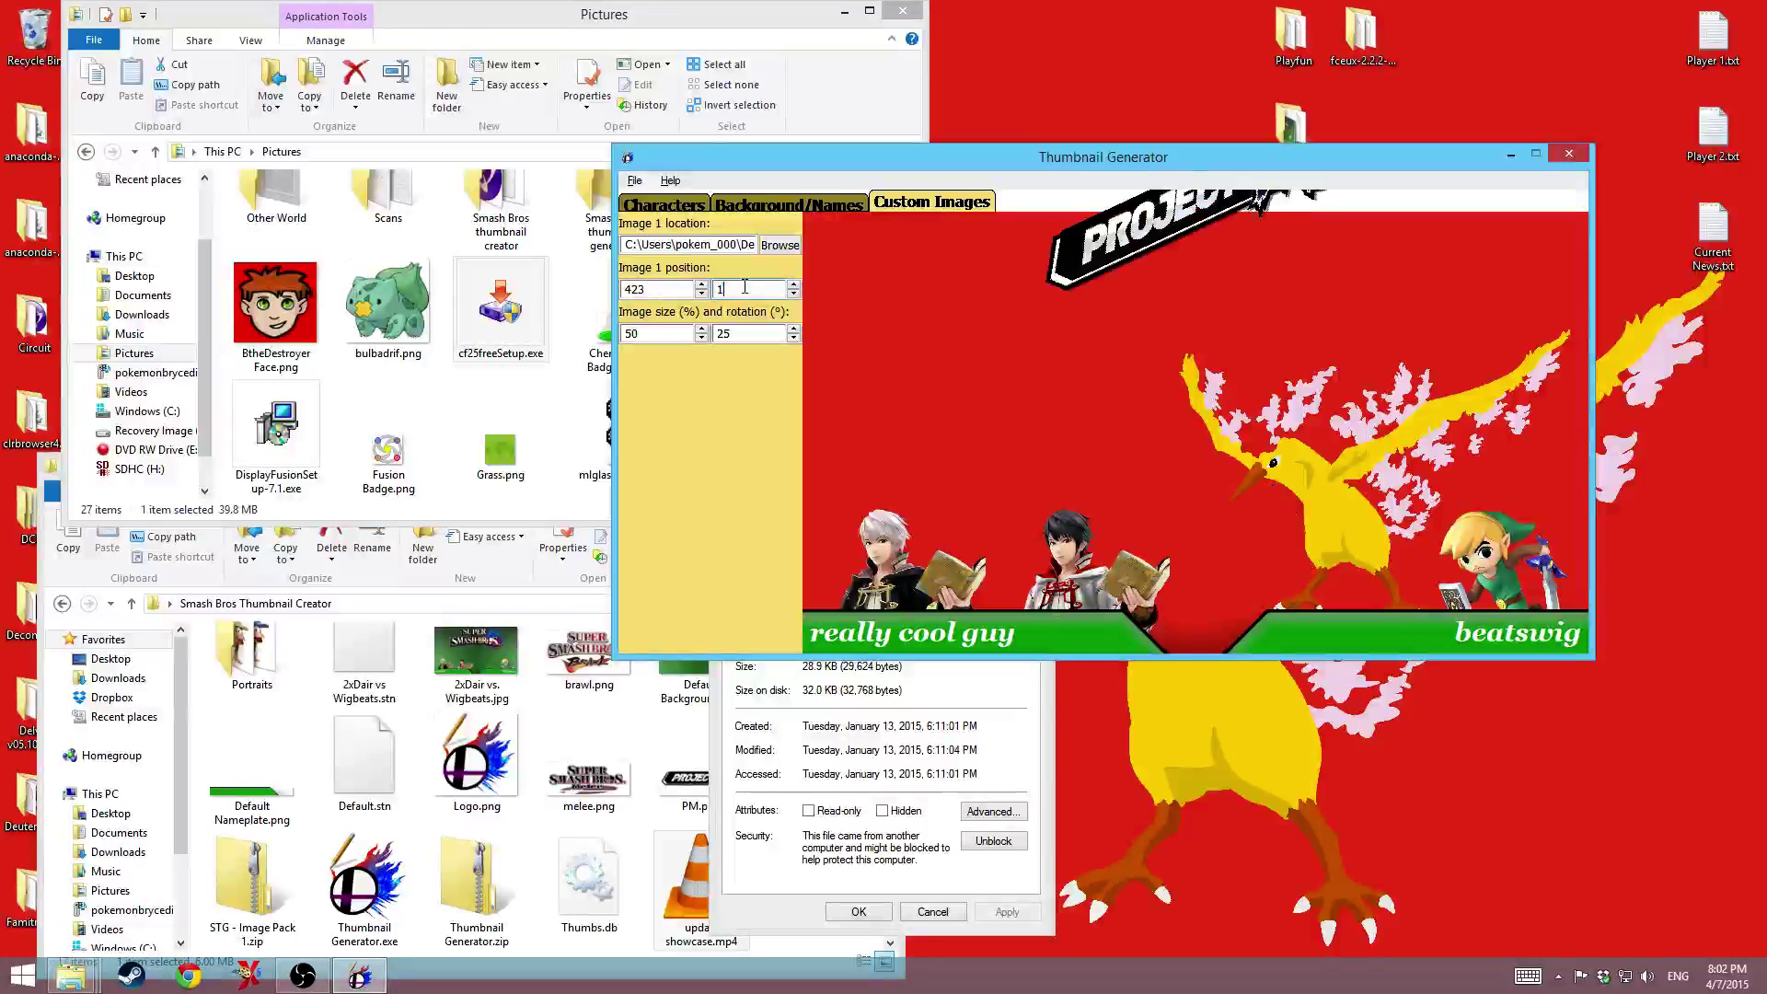
double_click(635, 289)
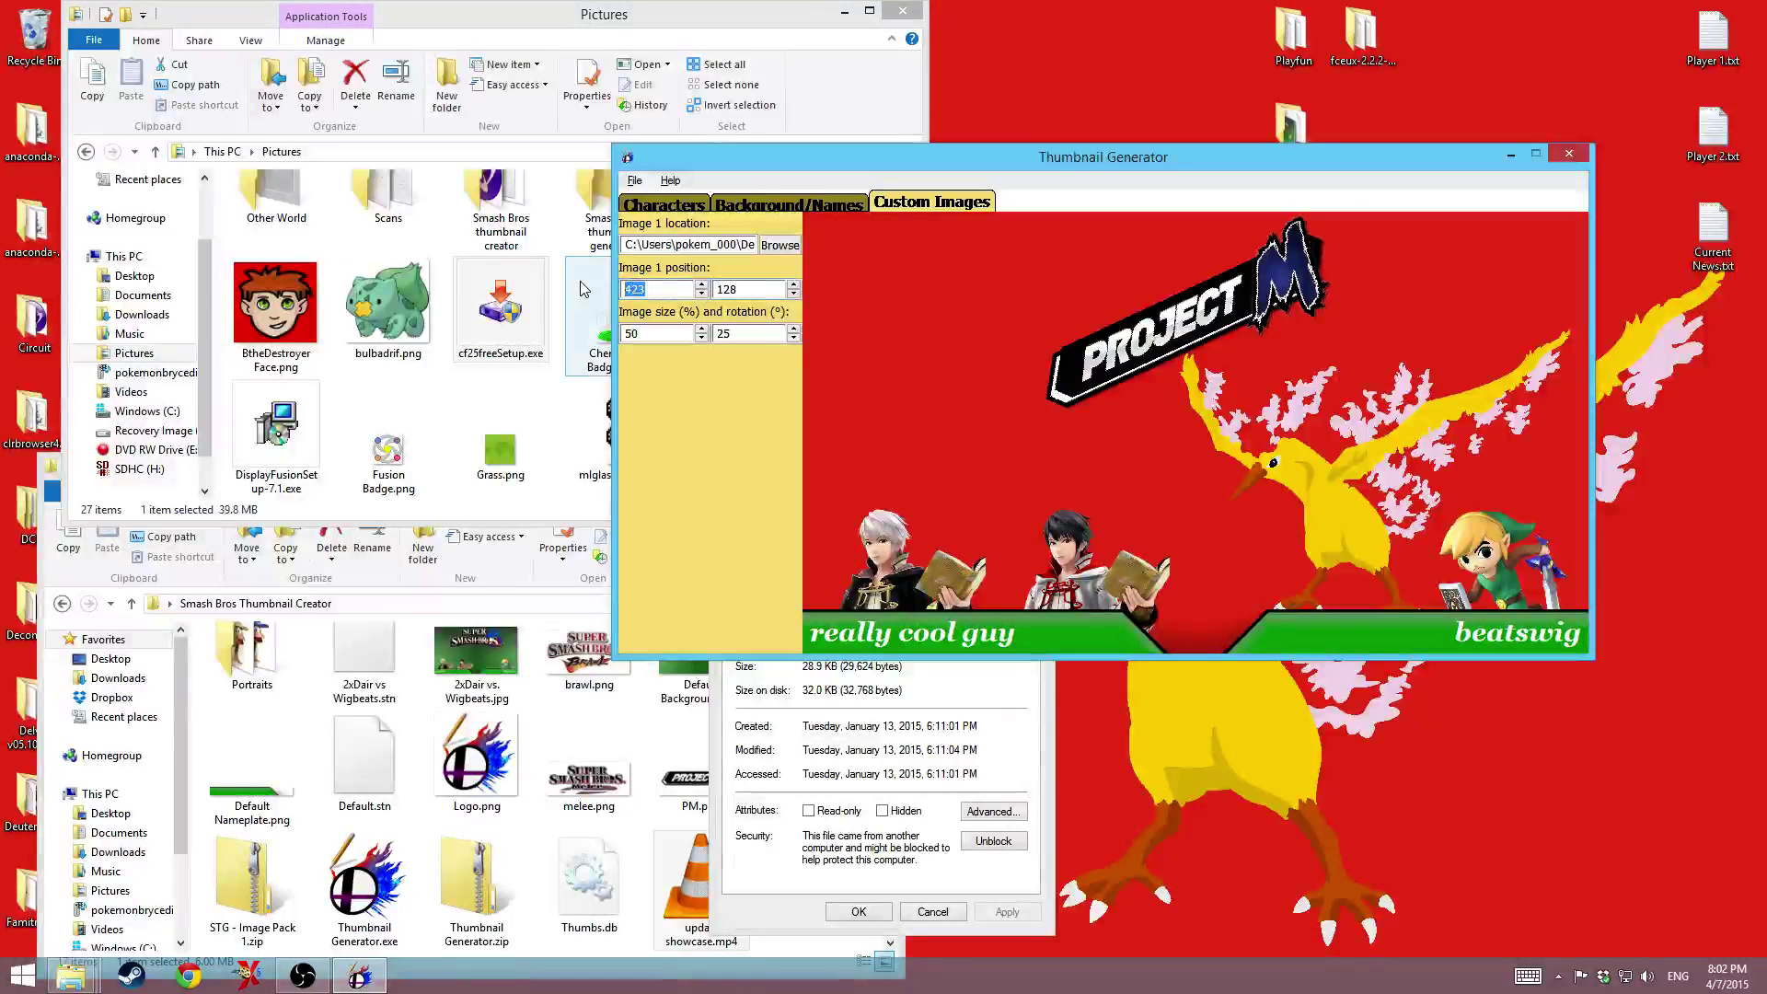
text(128)
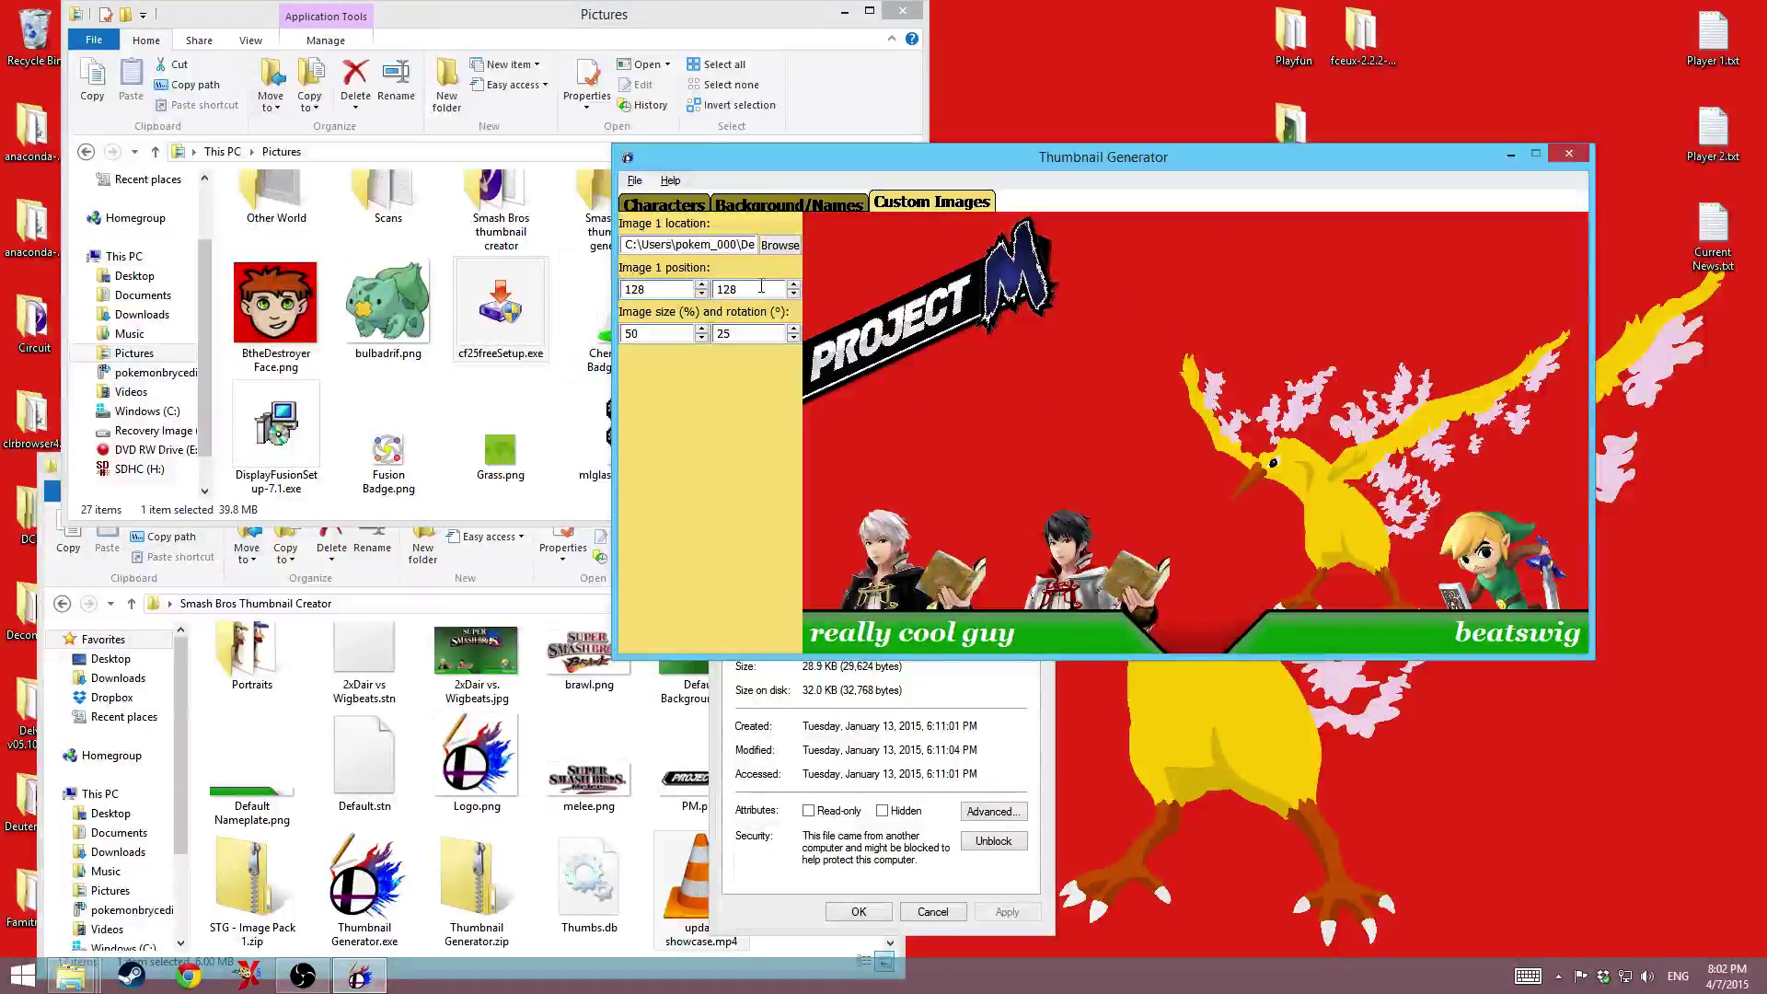
- Switch to the Characters tab and open the File menu
click(788, 203)
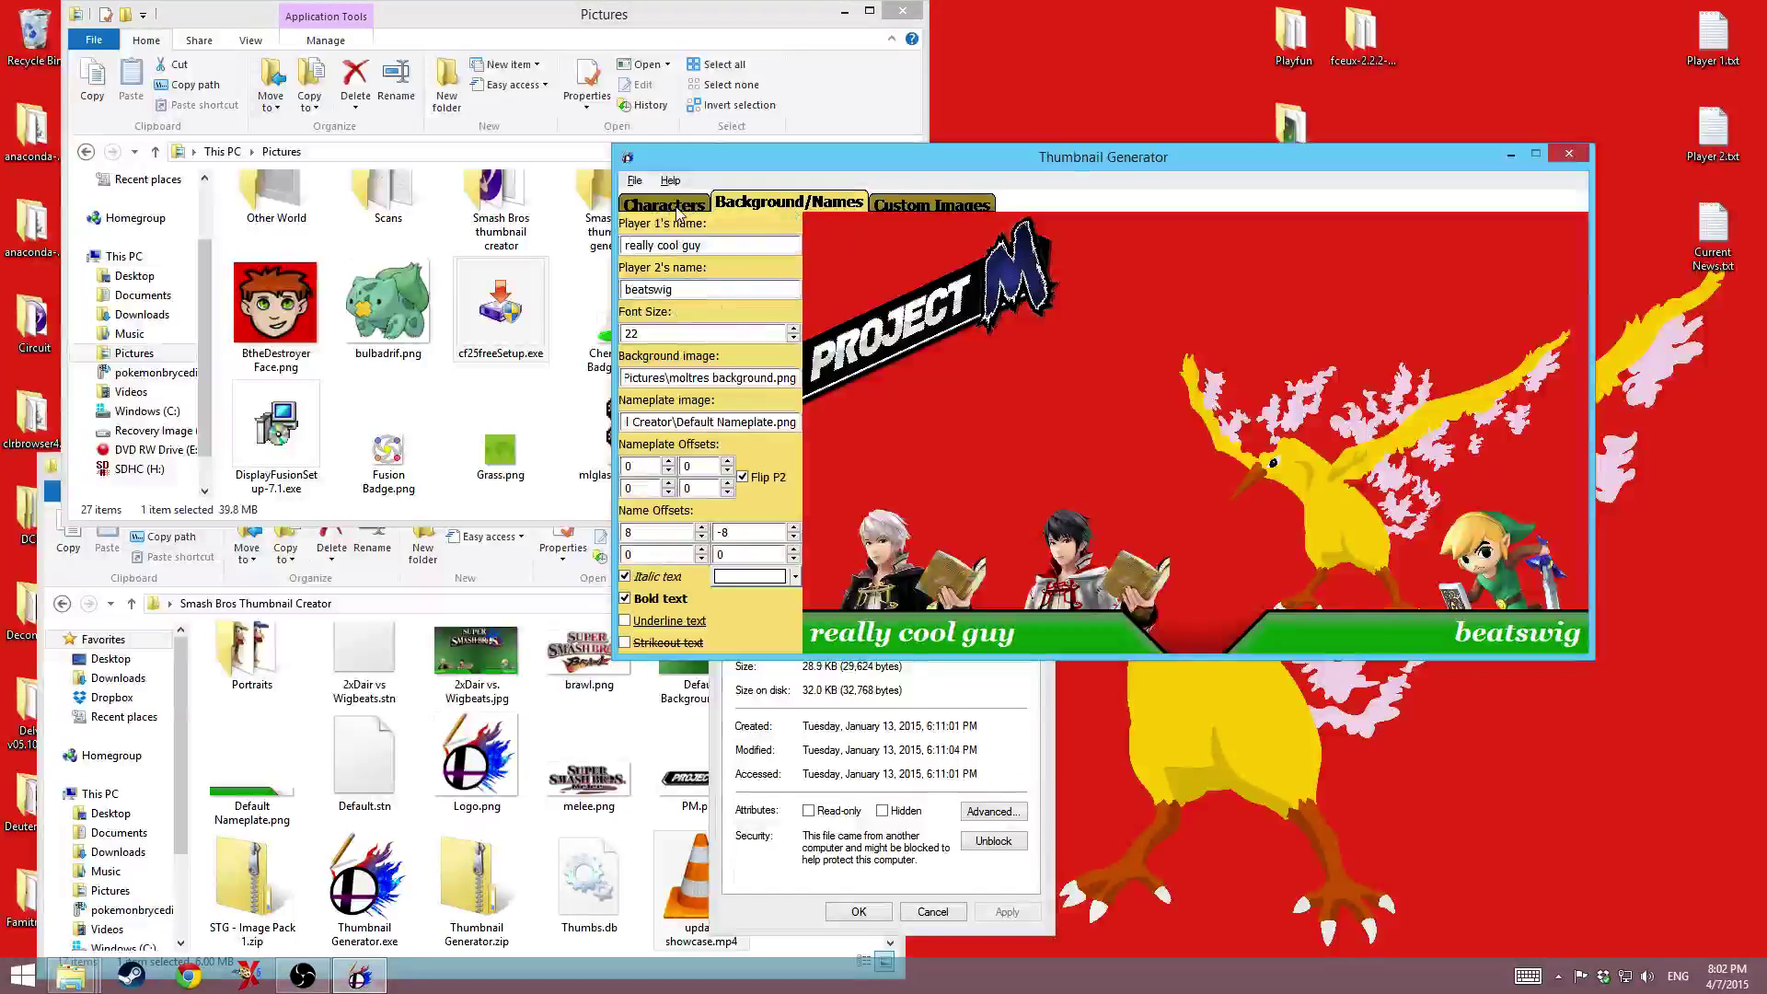
click(660, 204)
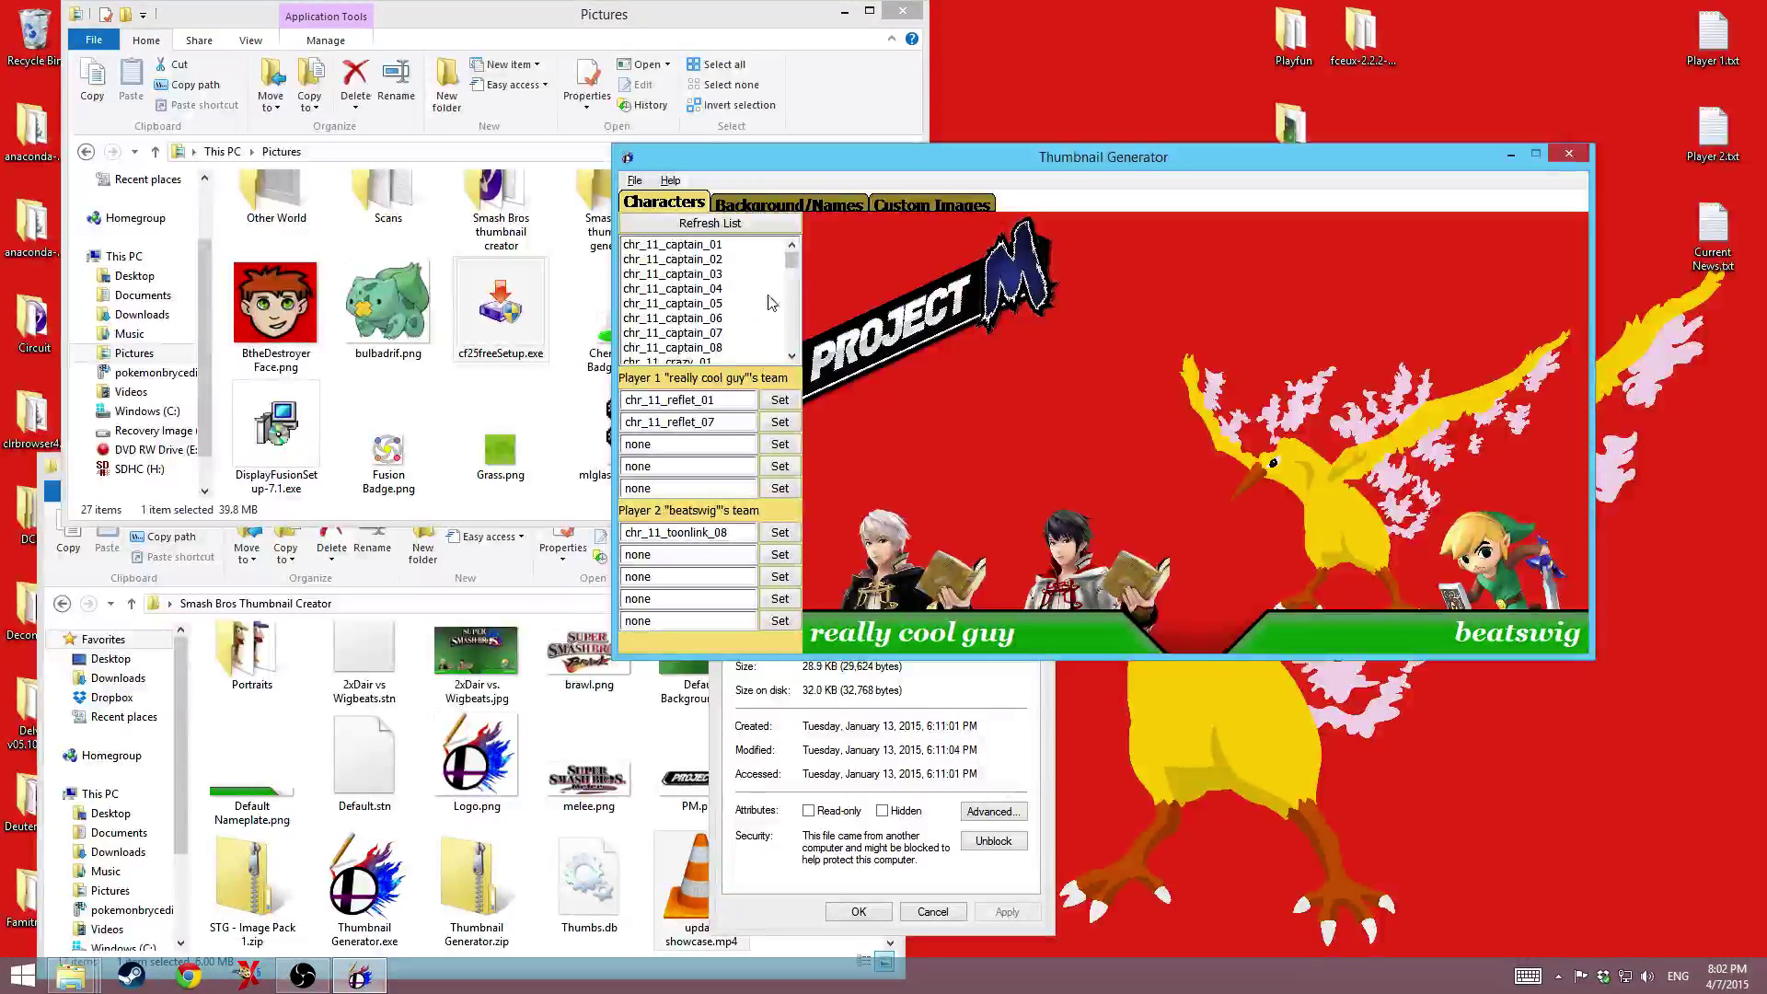
click(634, 180)
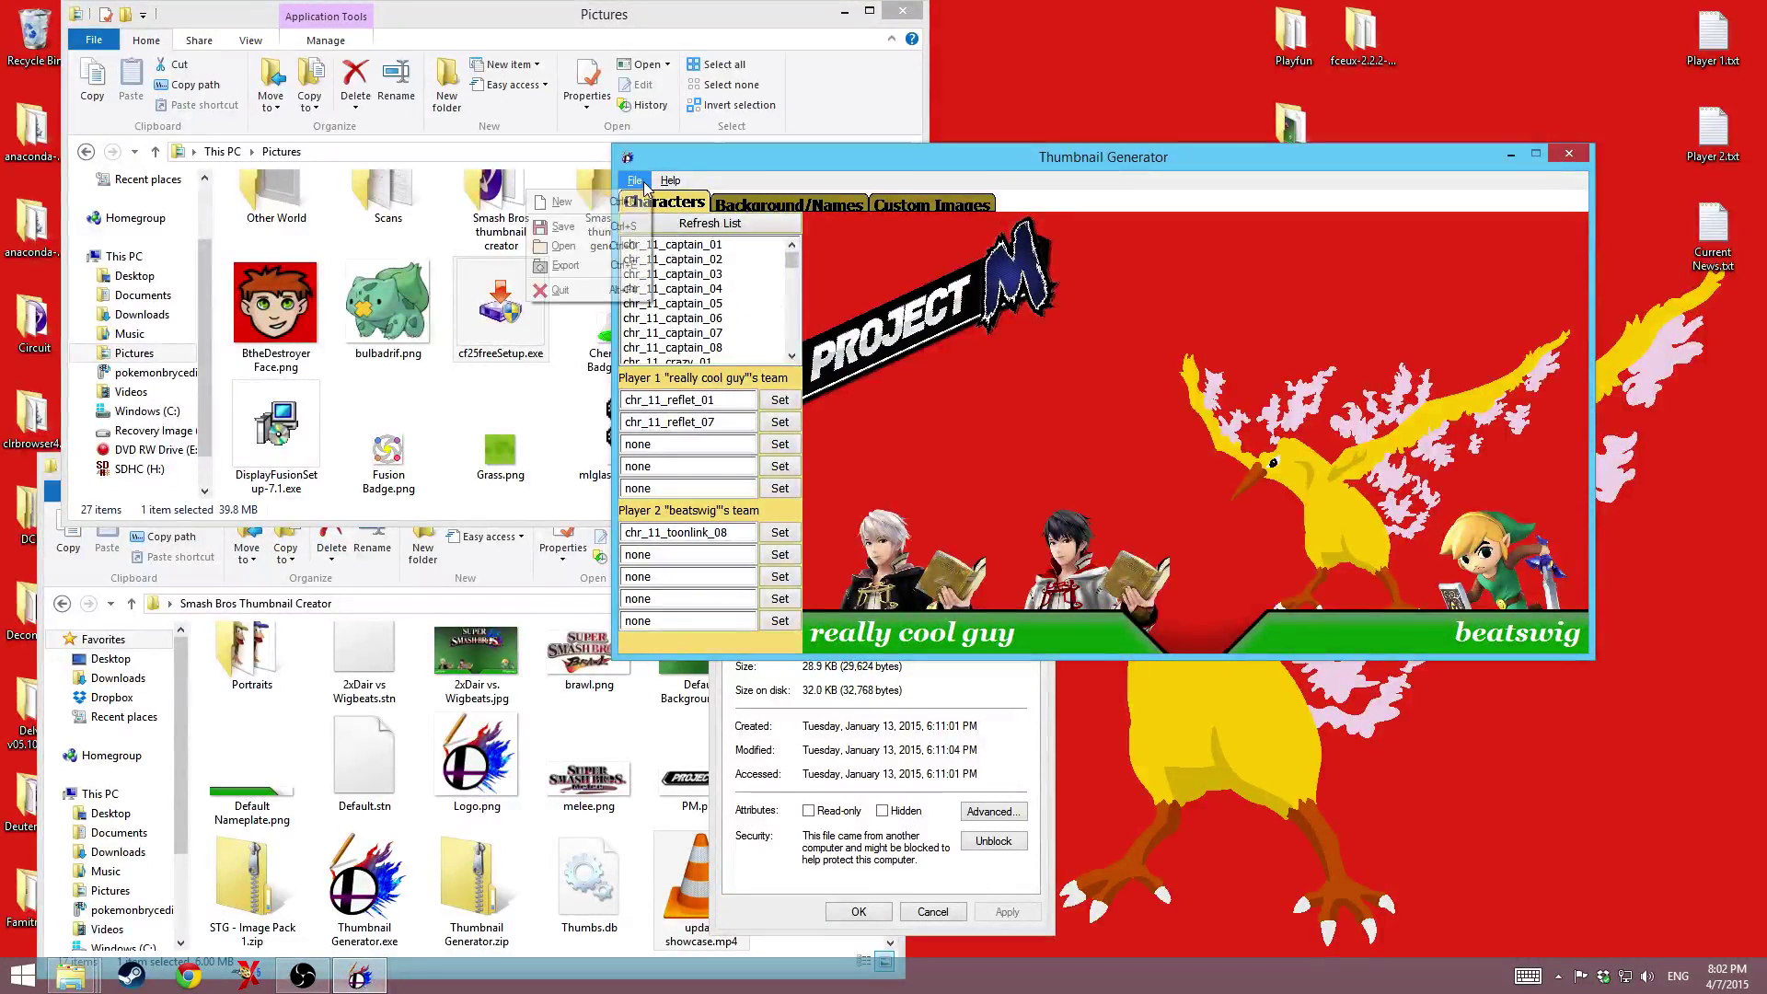
- Save the thumbnail as really cool guy vs beatswig.stn, then start a new blank thumbnail
click(563, 226)
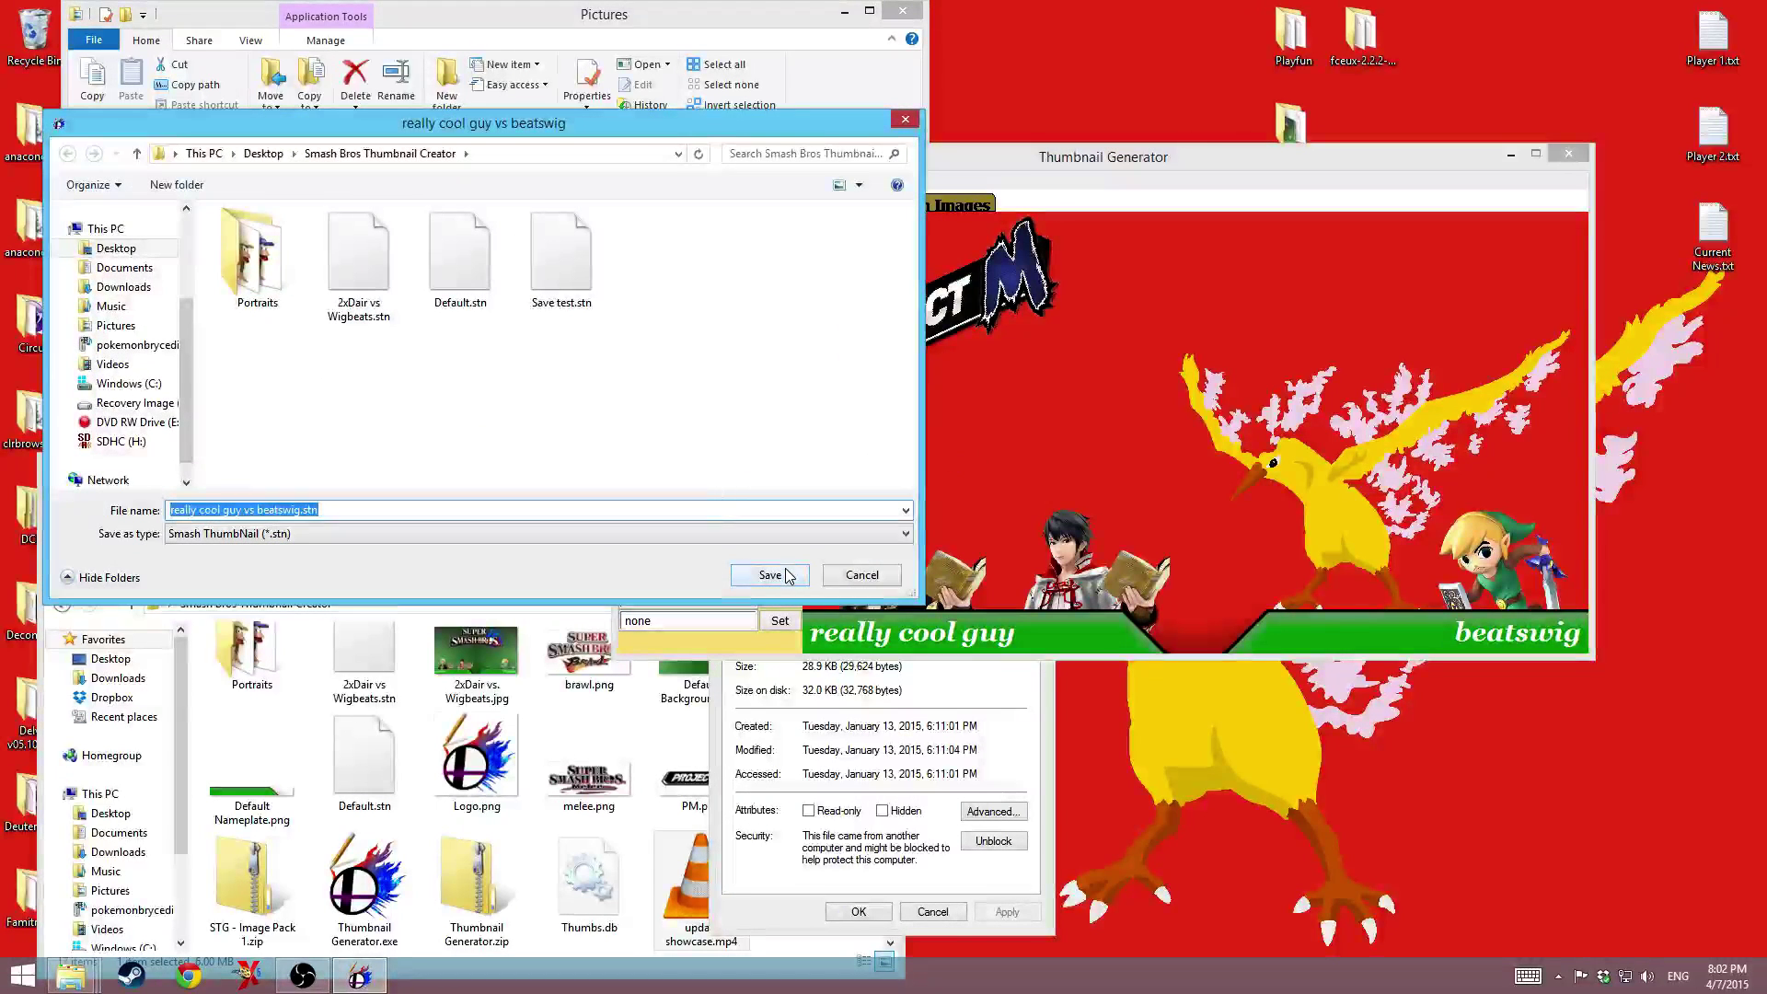
click(789, 576)
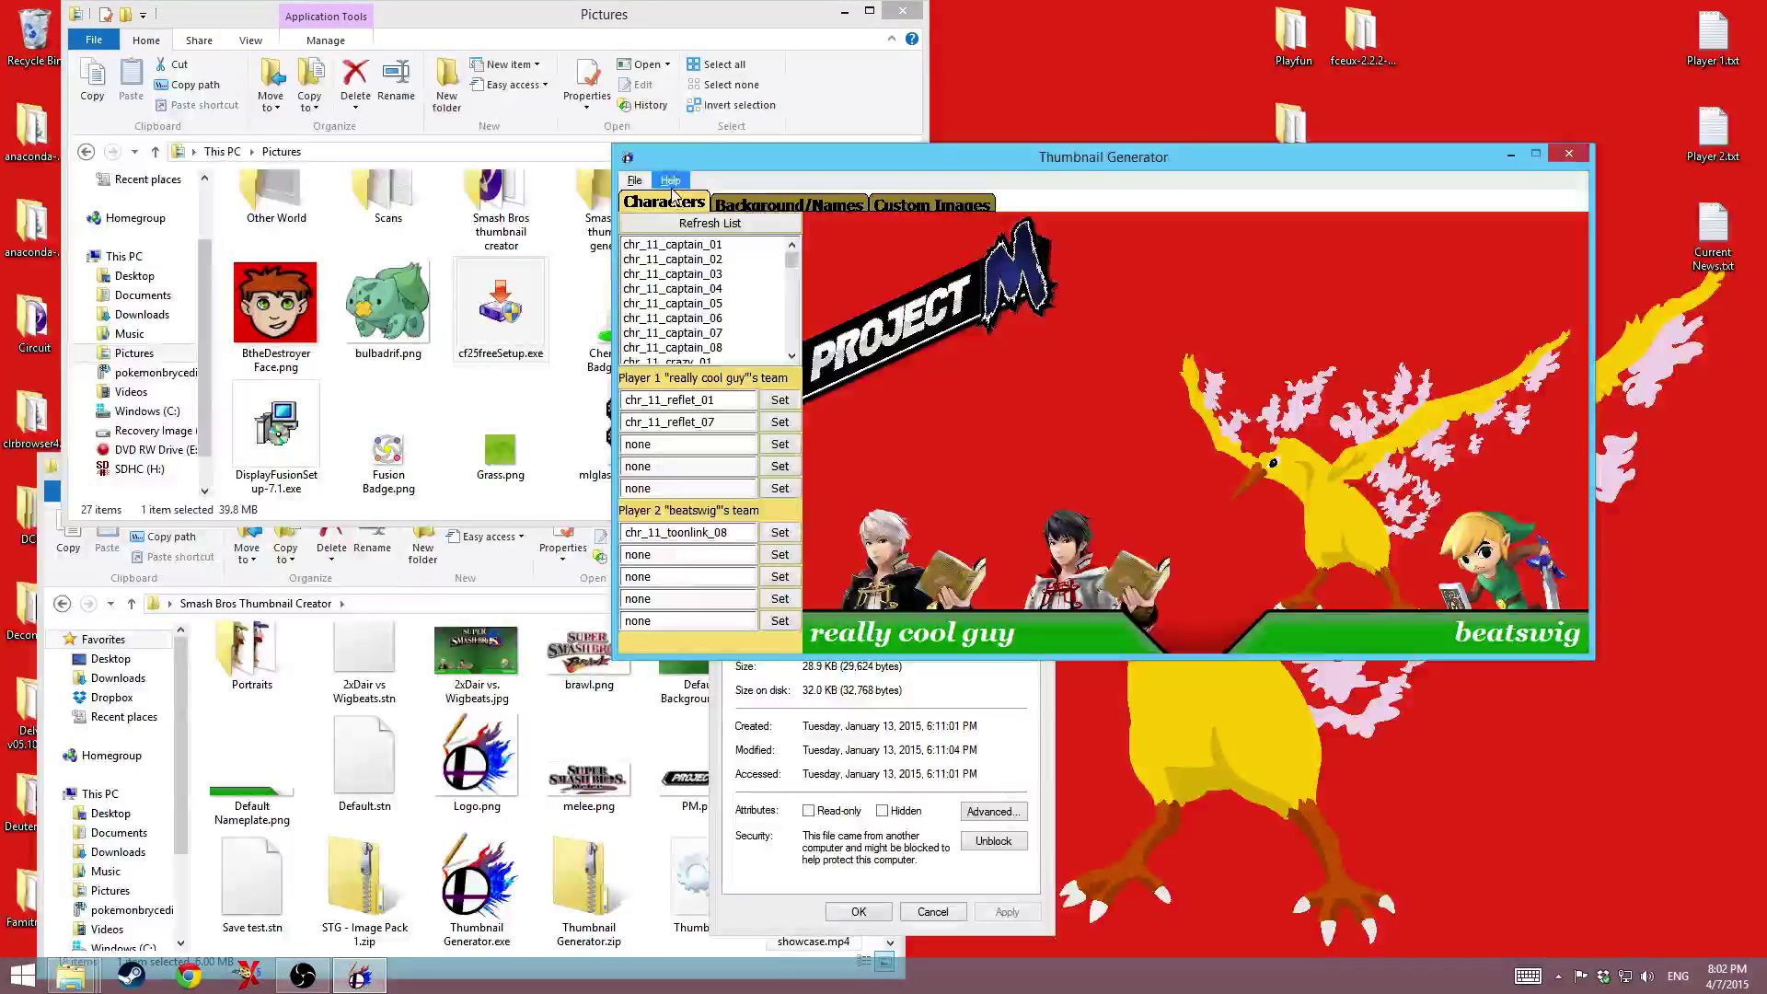
click(634, 180)
click(556, 190)
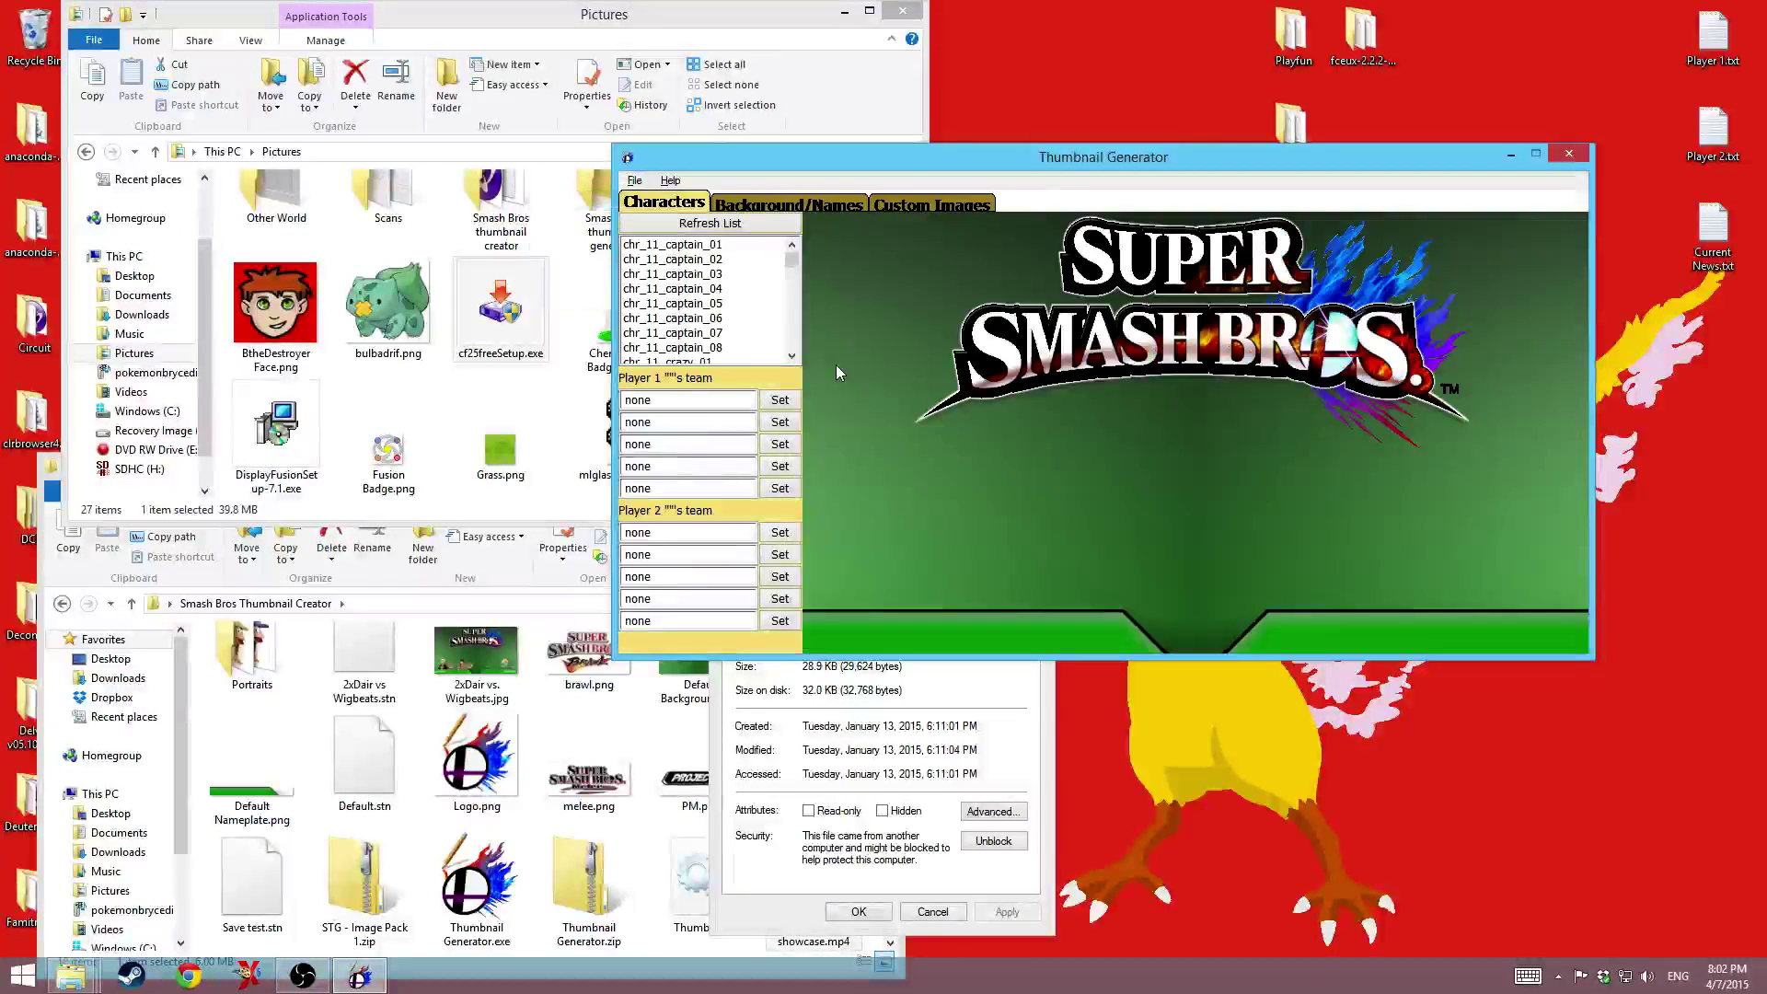
- Reopen really cool guy vs beatswig.stn and check its custom image, names and background settings
click(634, 180)
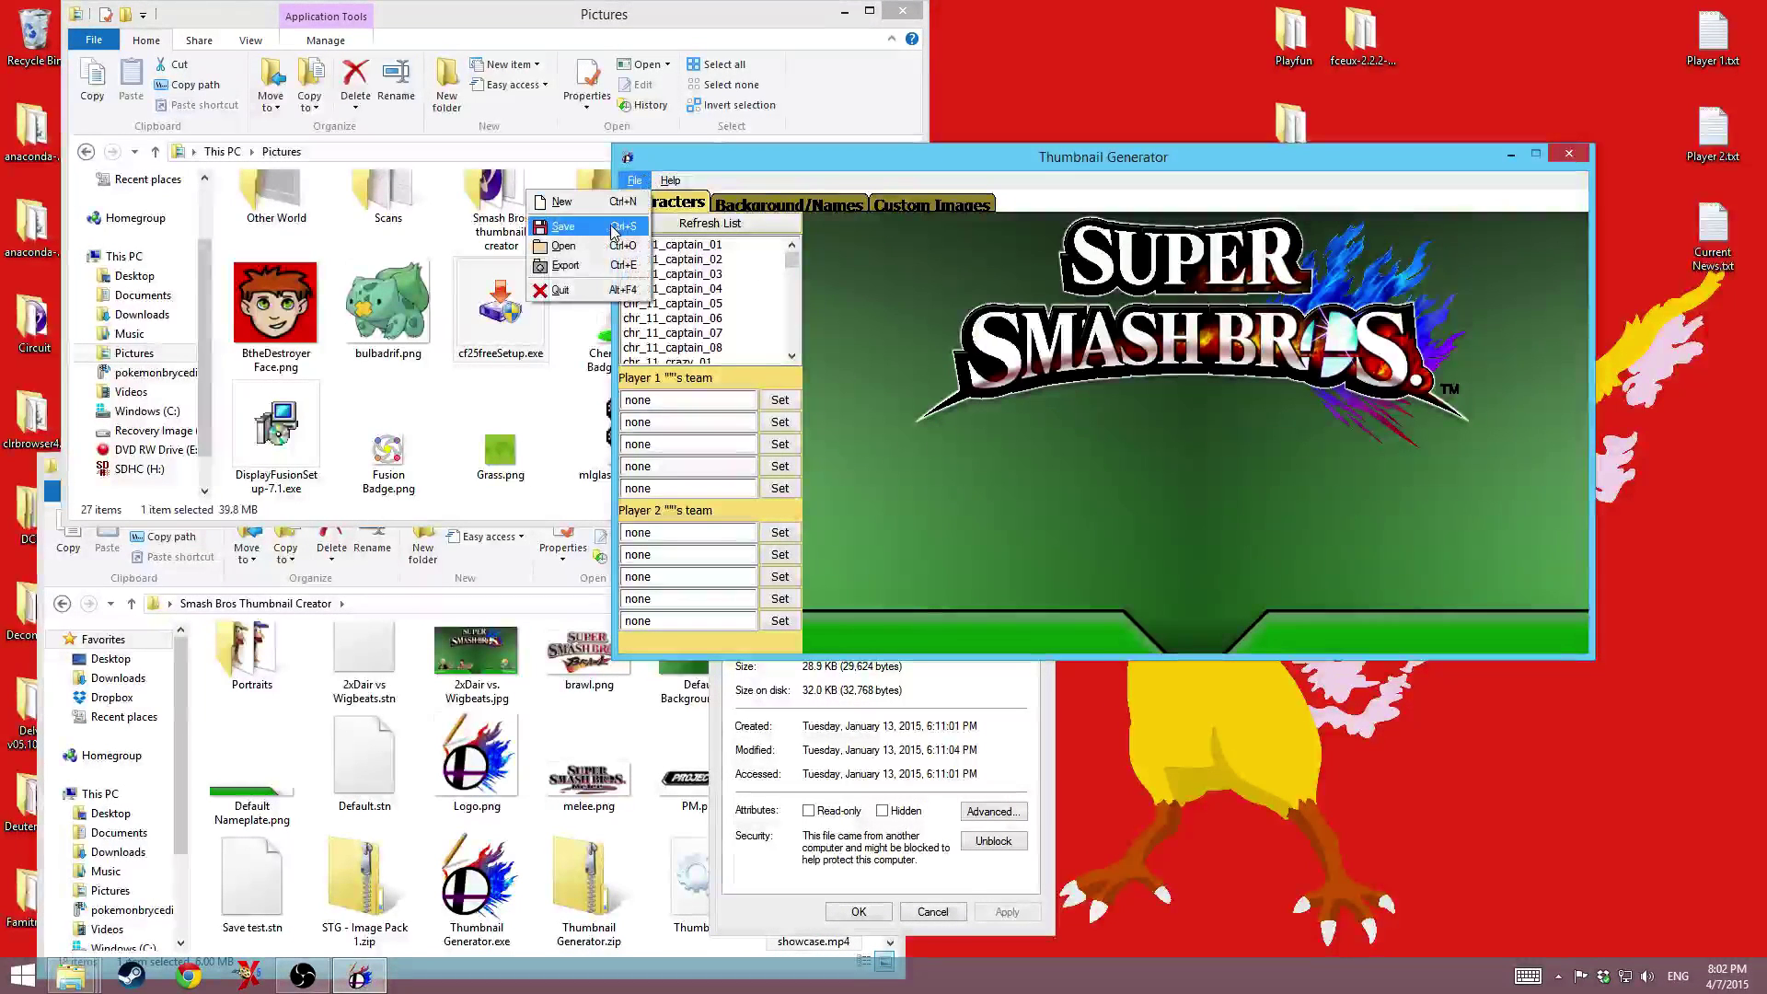
click(589, 246)
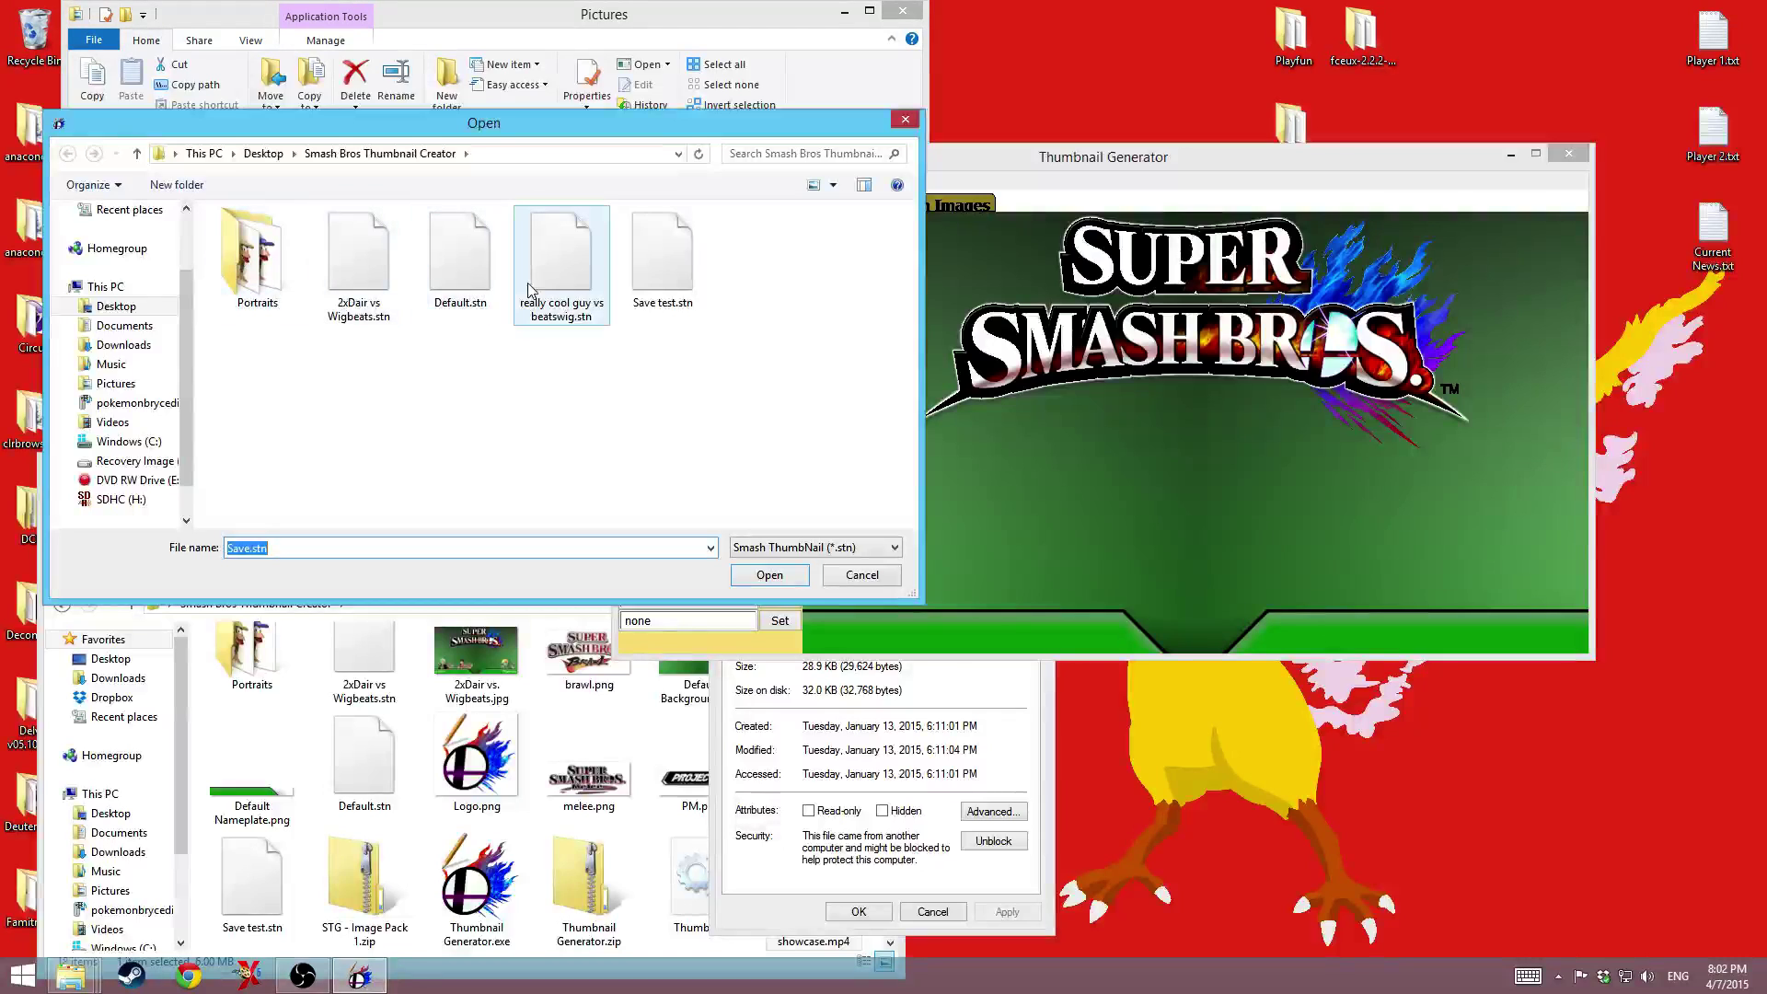
double_click(570, 279)
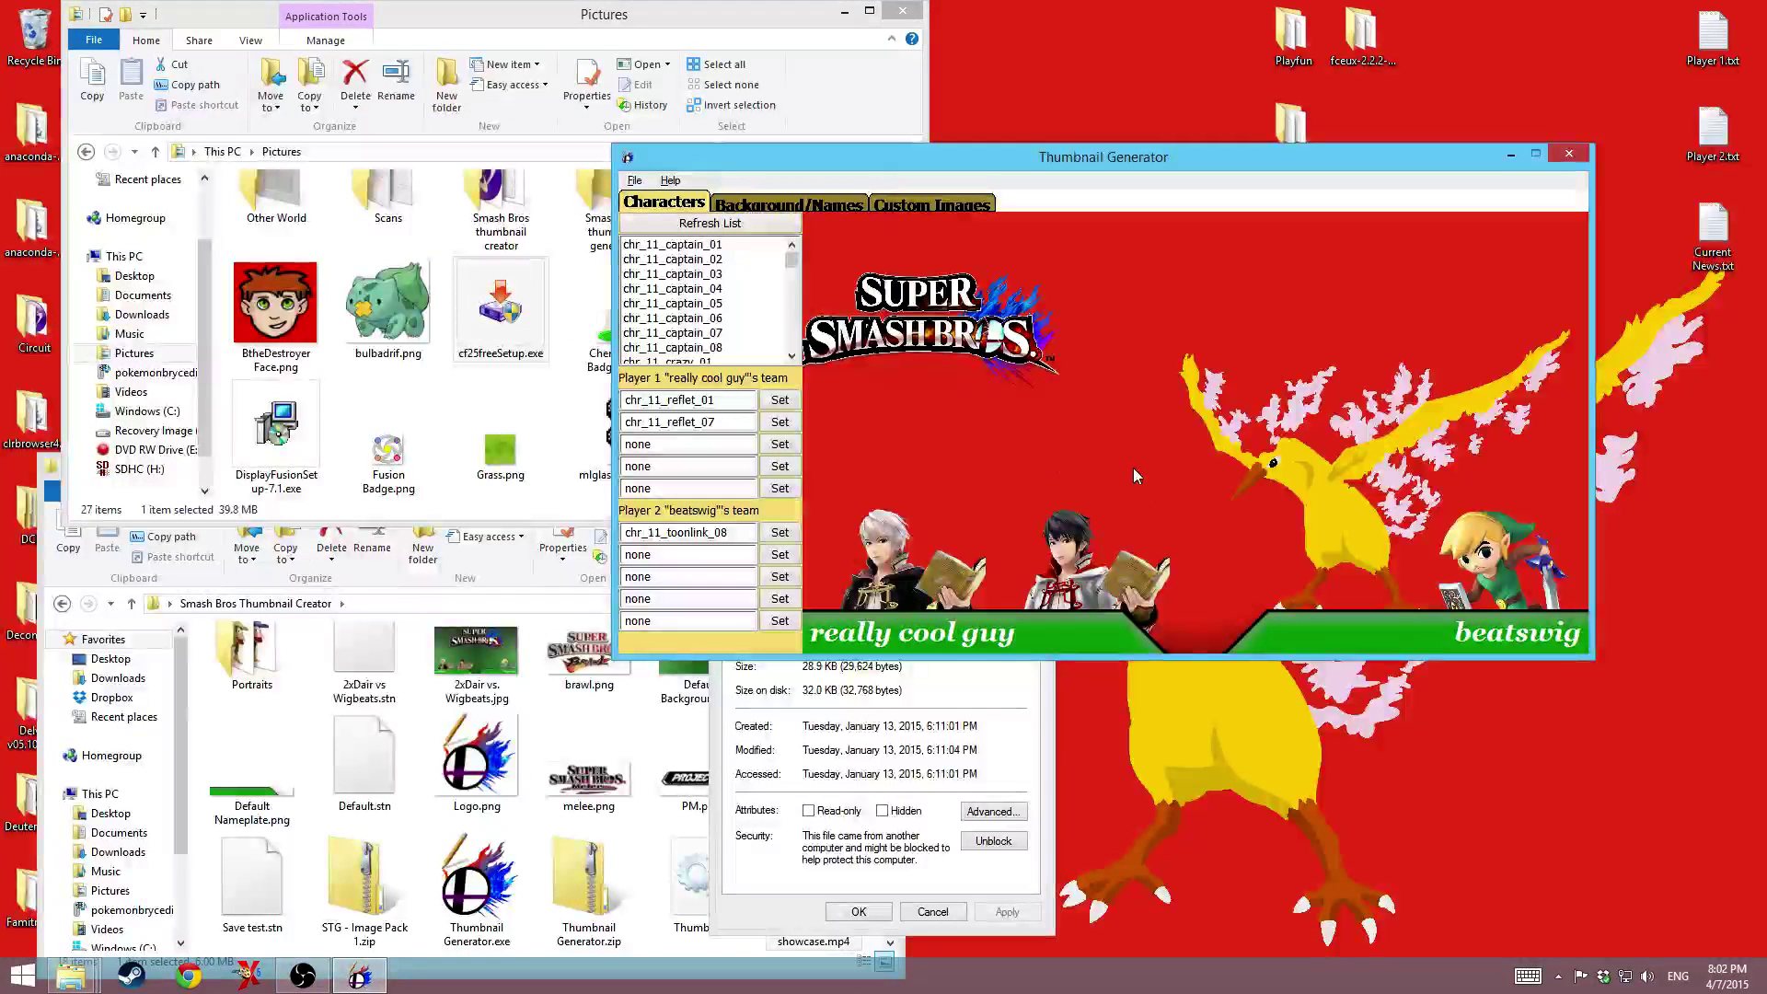
click(939, 204)
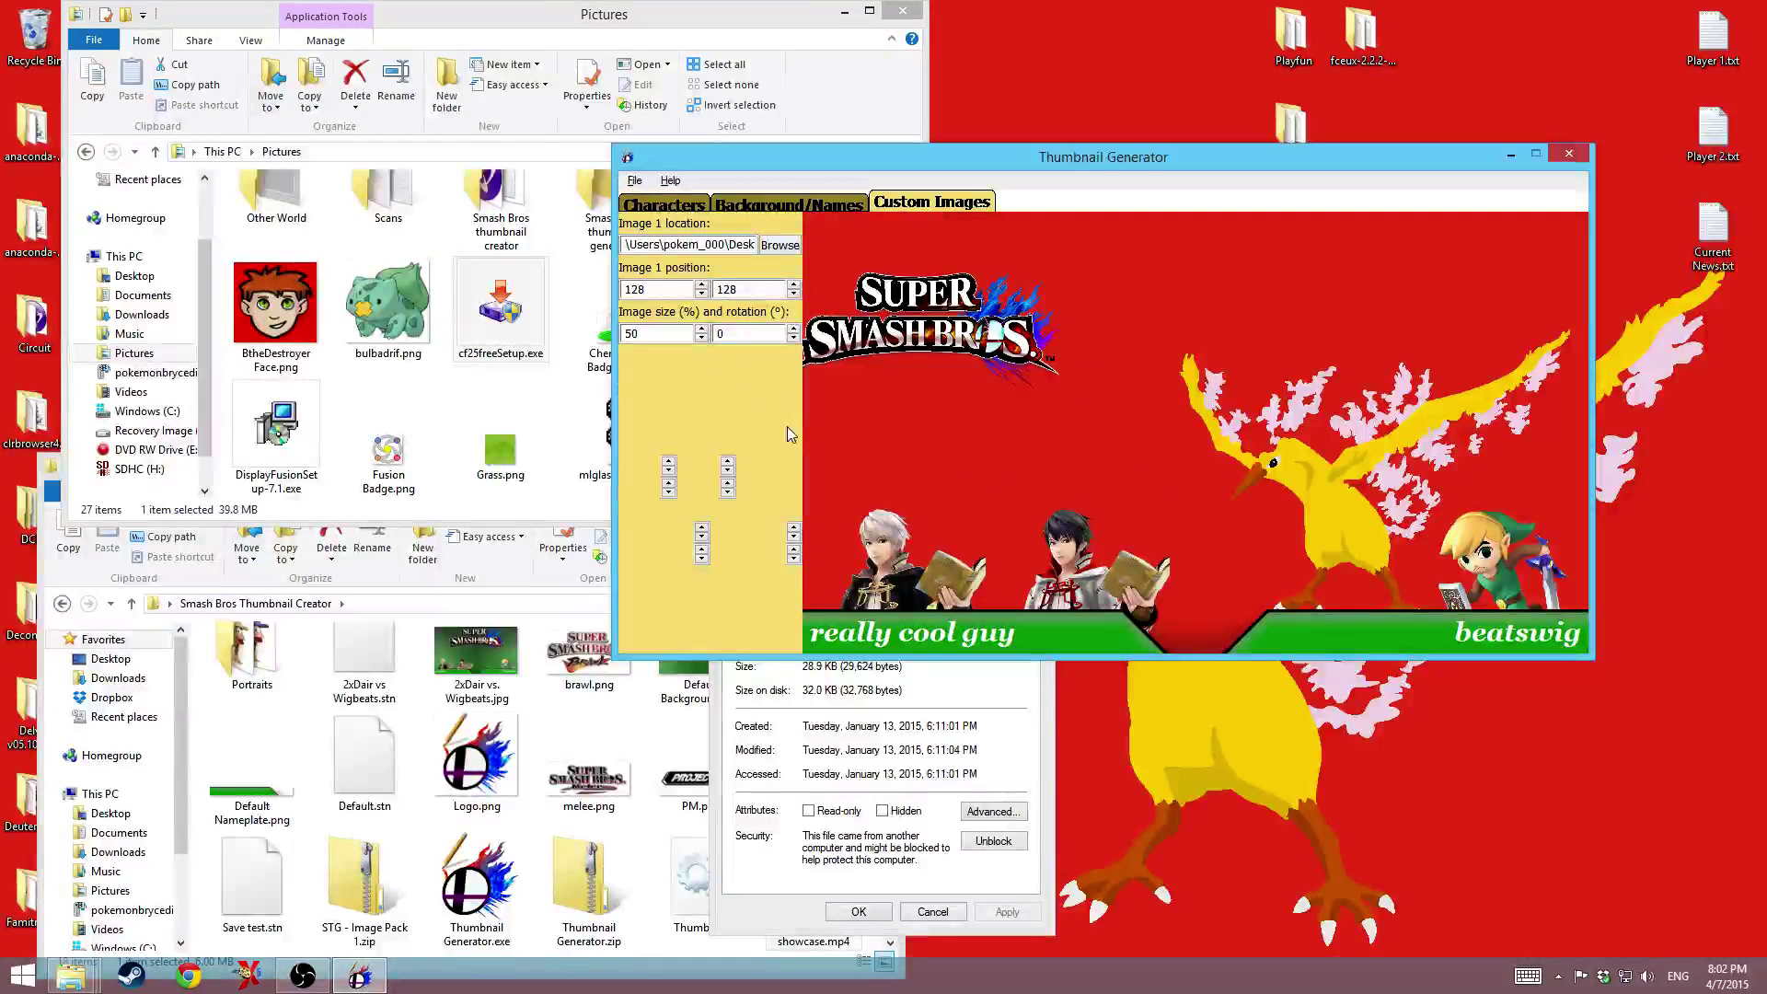
click(778, 204)
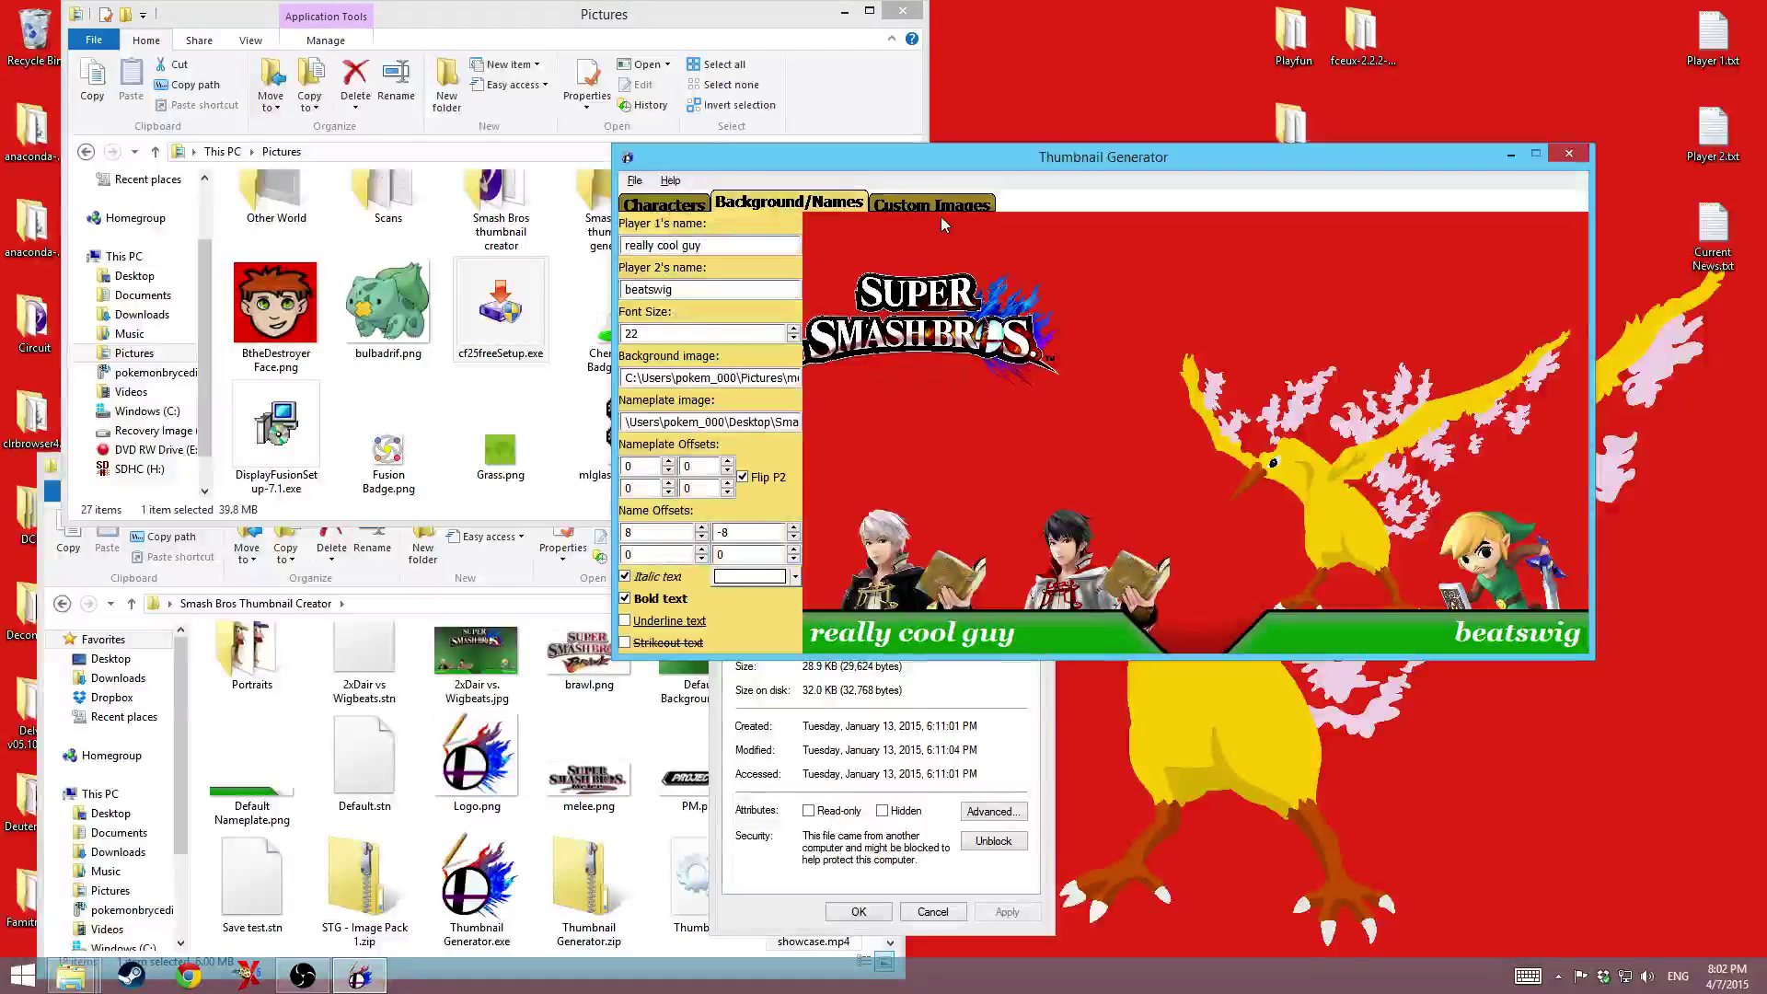
- Return to Custom Images, then select STG - Image Pack 1.zip in the Smash Bros Thumbnail Creator folder
click(939, 204)
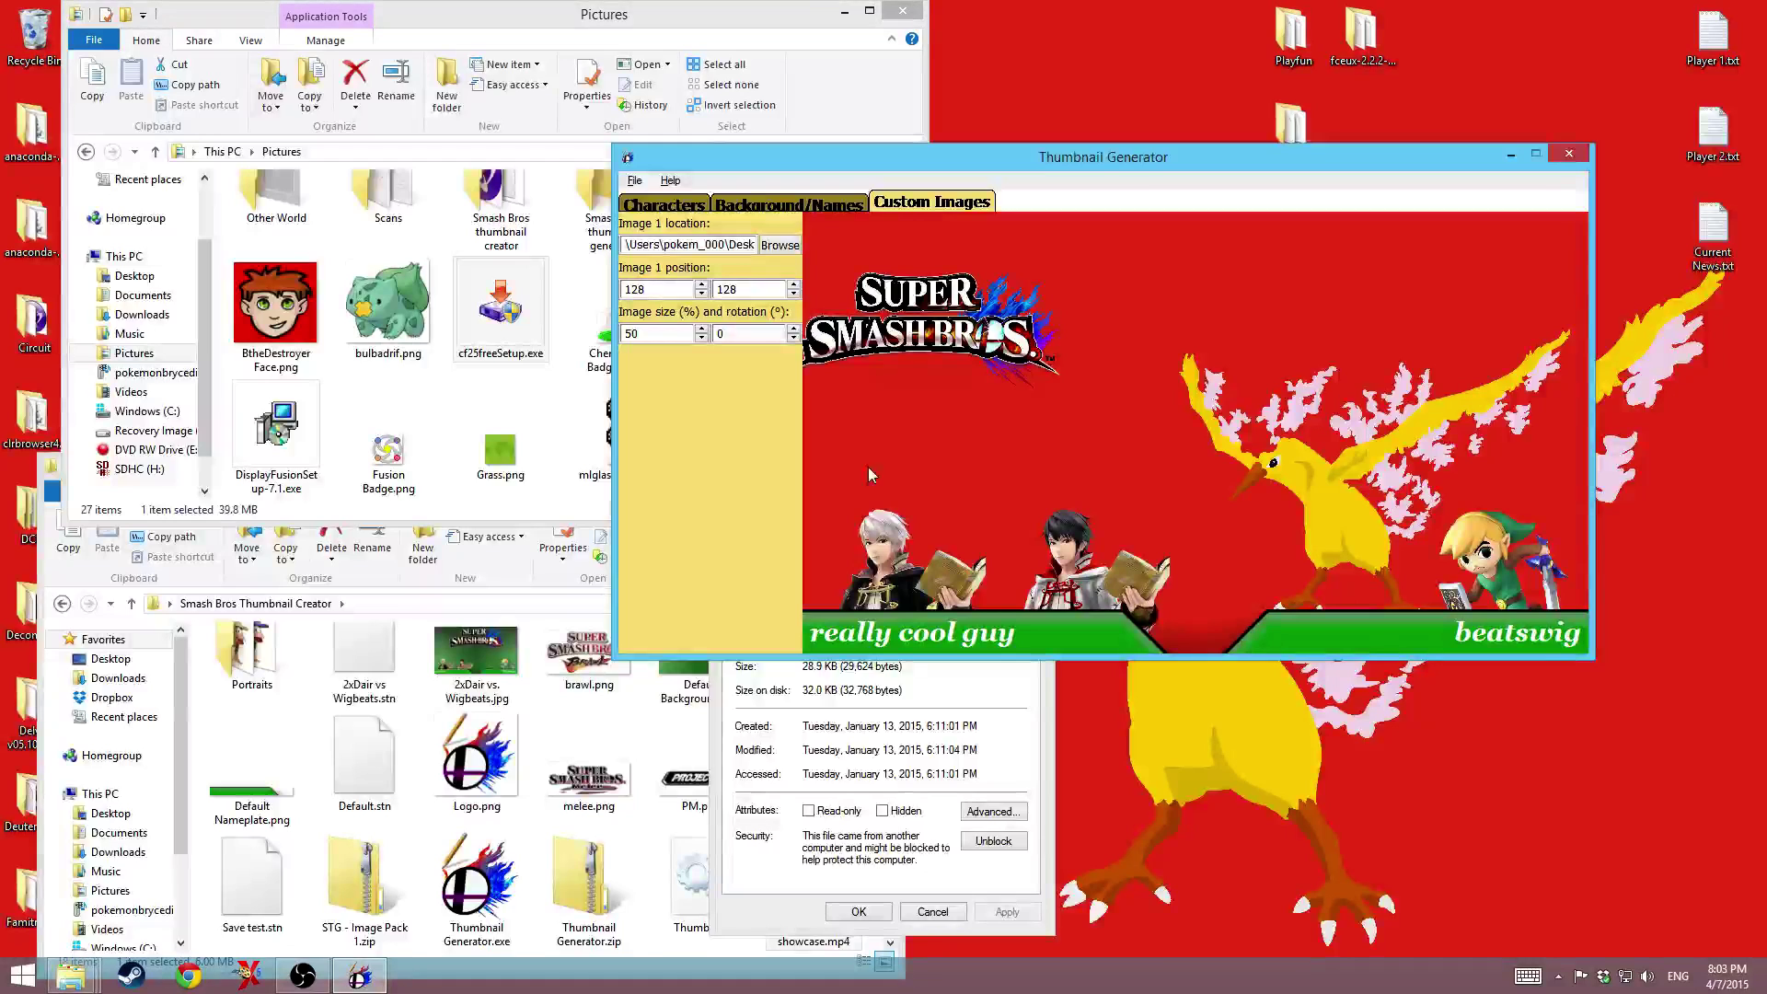
click(582, 875)
click(363, 870)
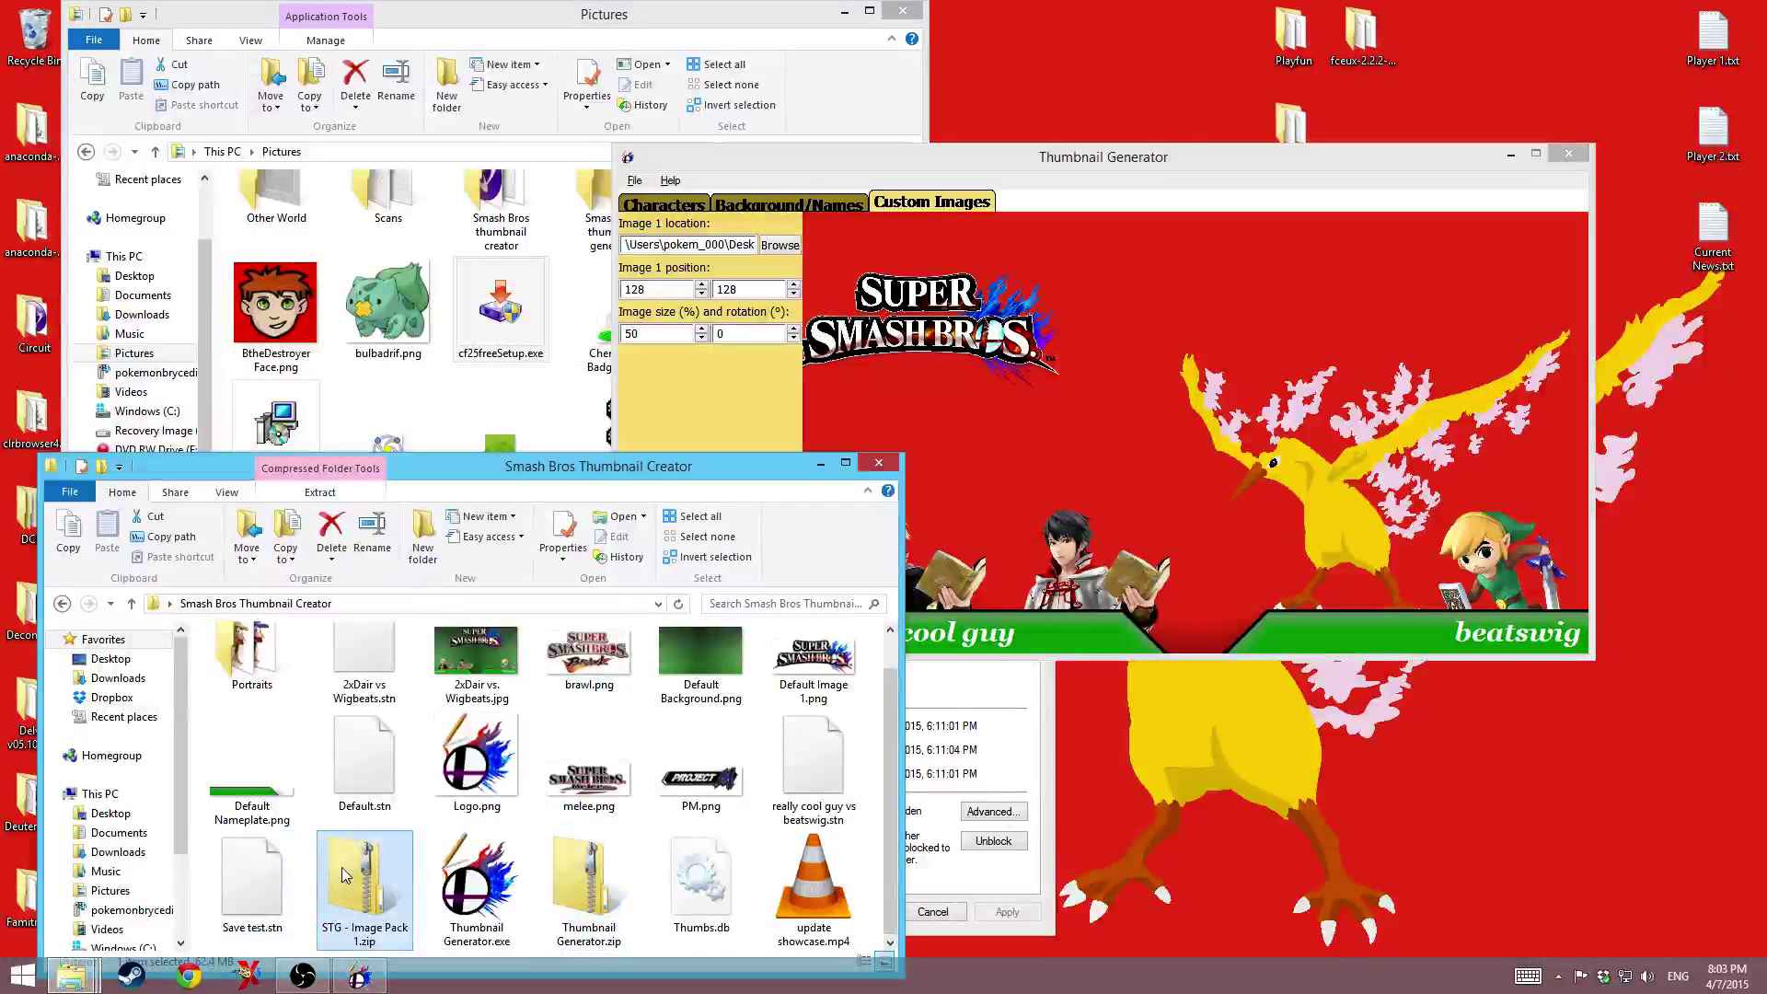
- Bring the Thumbnail Generator with the reloaded Moltres thumbnail back in front of the folder
click(1196, 417)
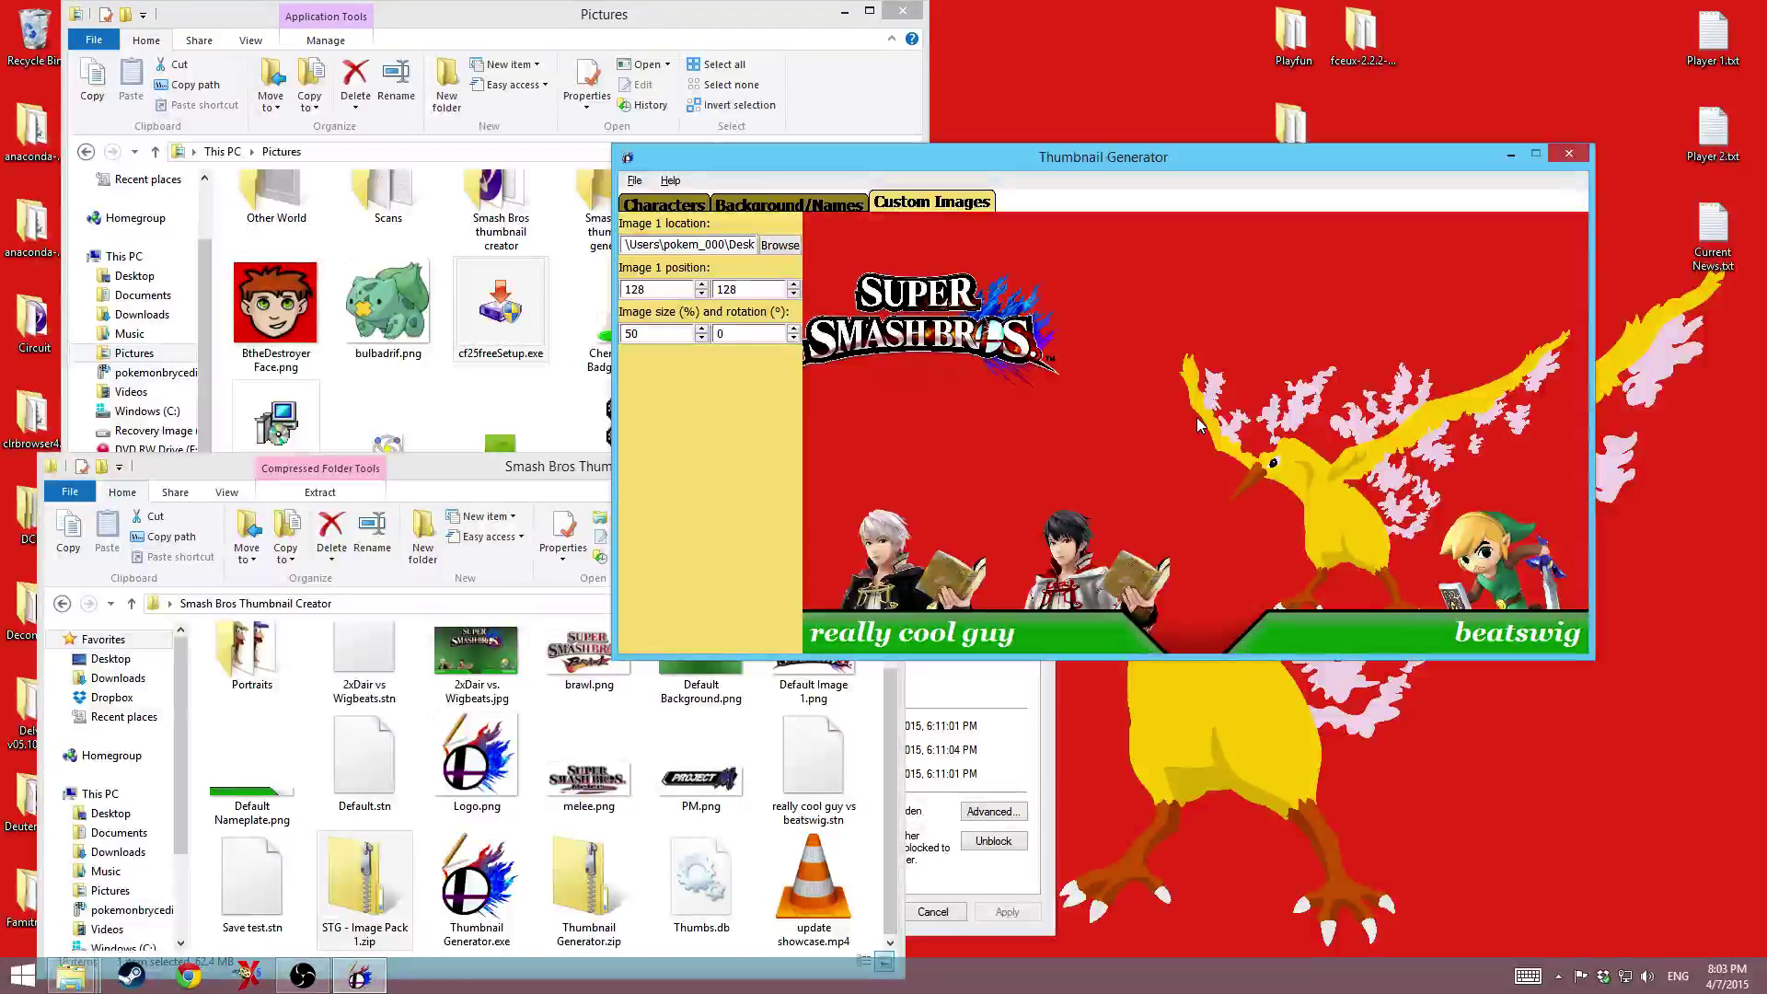